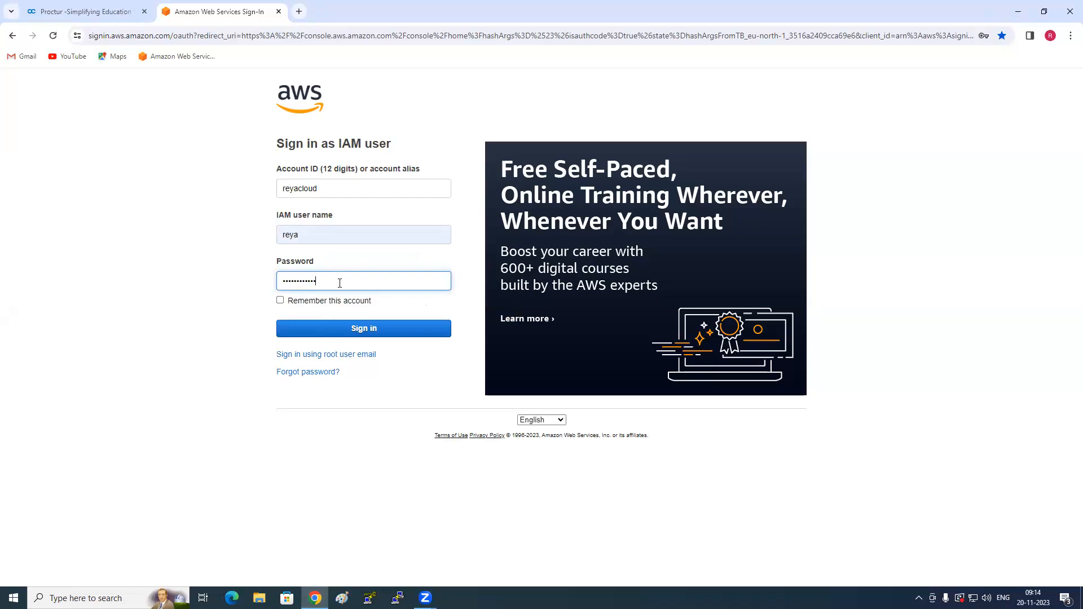
# - Sign in to the AWS console with the IAM user's password and MFA code, retry the sign-in, and dismiss the offer to save the password
pyautogui.press('Return')
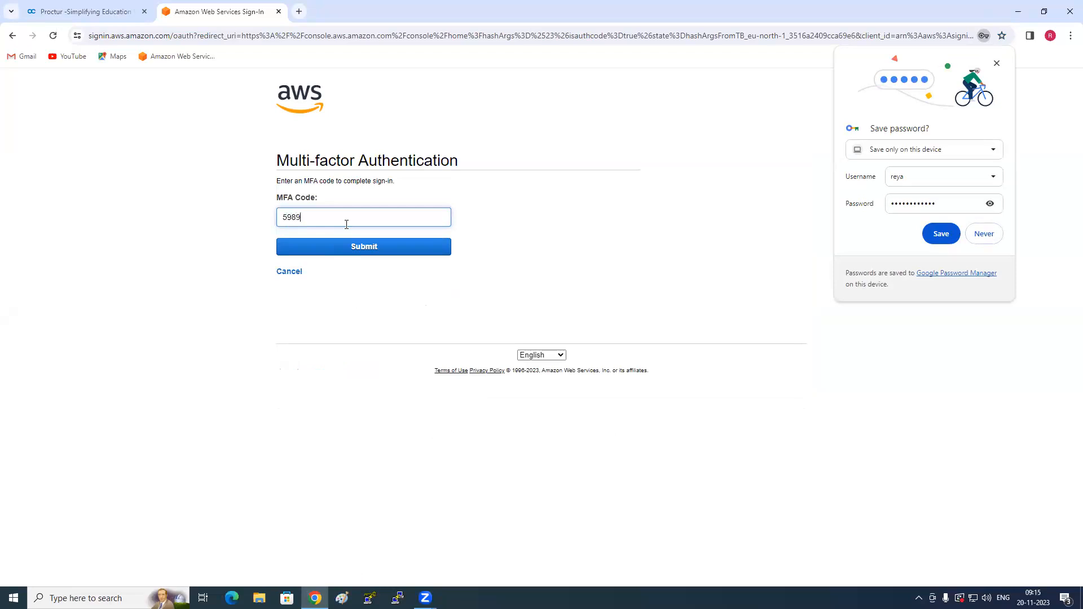
pyautogui.press('Return')
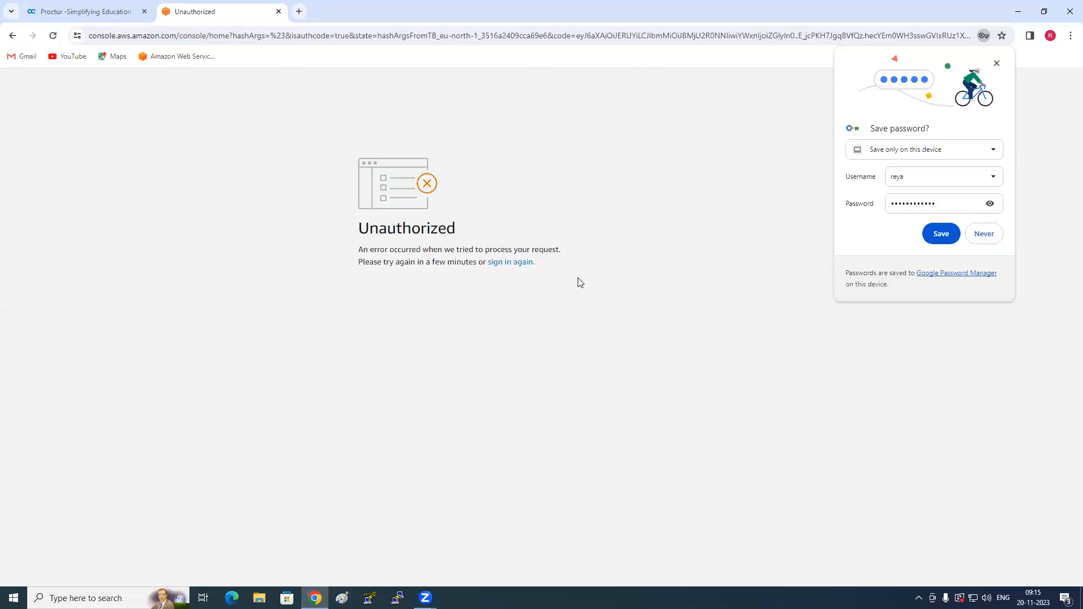
pyautogui.click(514, 263)
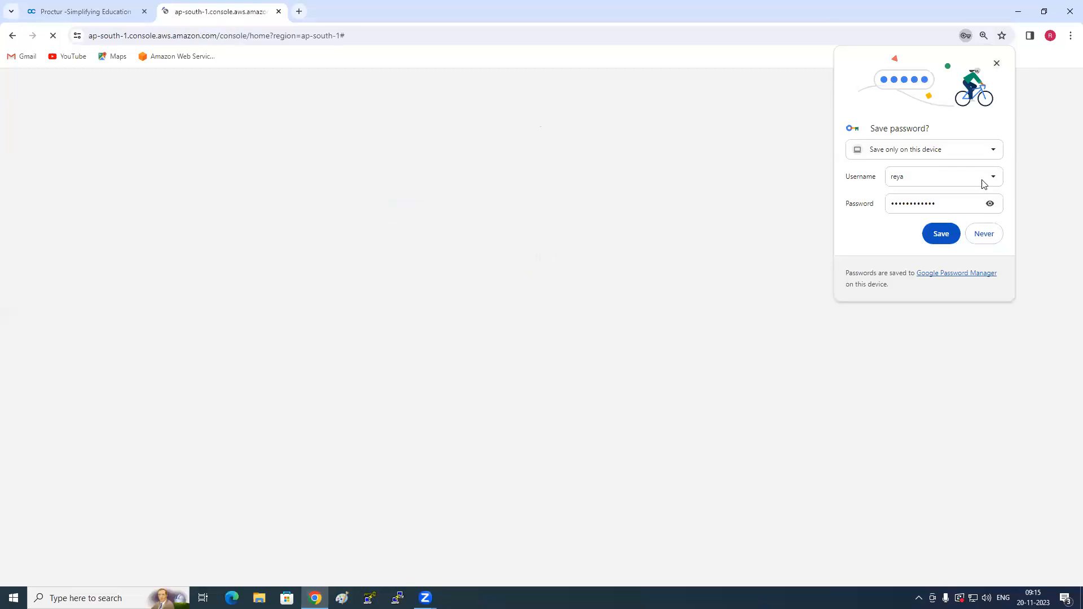
pyautogui.click(997, 64)
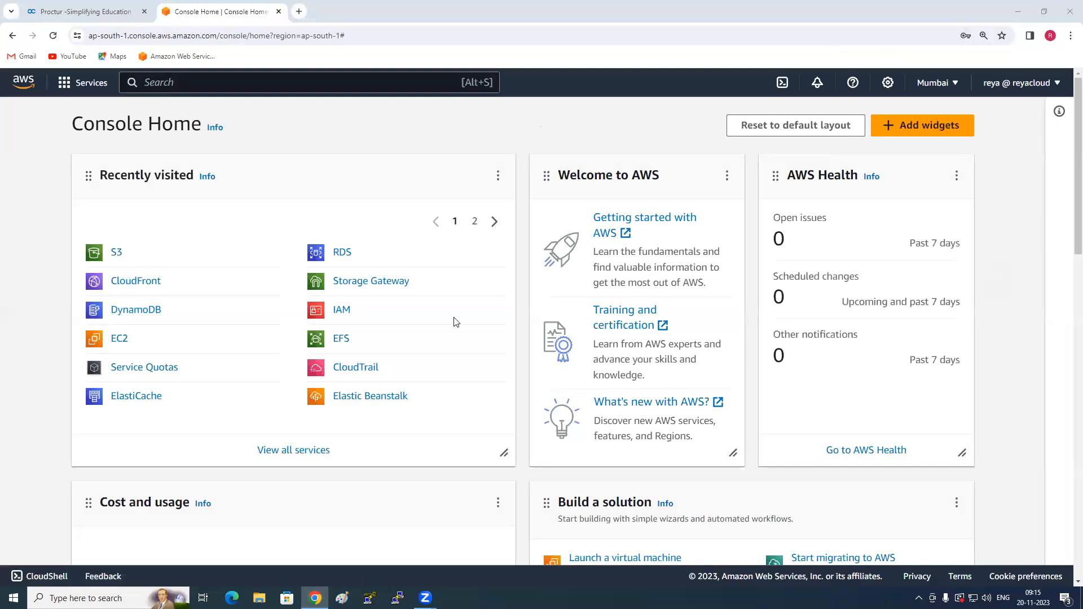
# - Open the EC2 service and go to its list of instances
pyautogui.click(116, 341)
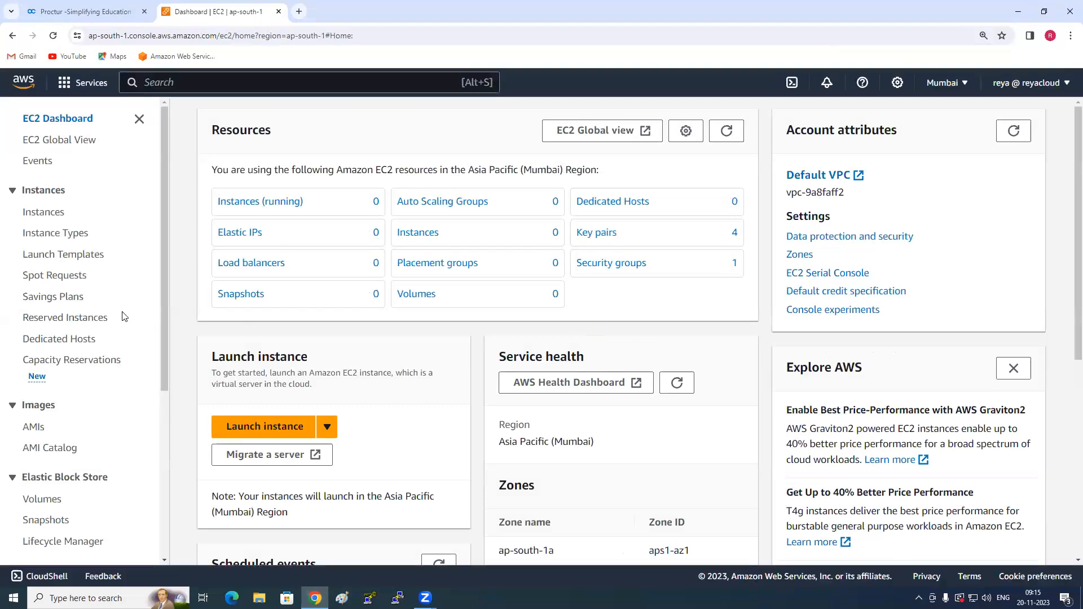
pyautogui.scroll(-2, 116, 328)
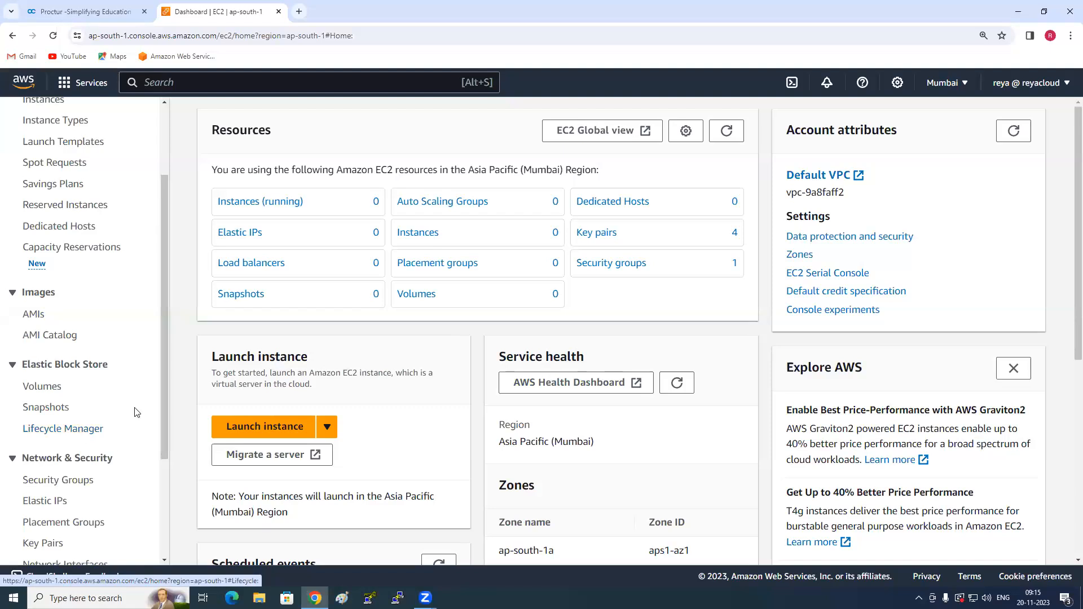
pyautogui.scroll(2, 64, 299)
pyautogui.click(46, 214)
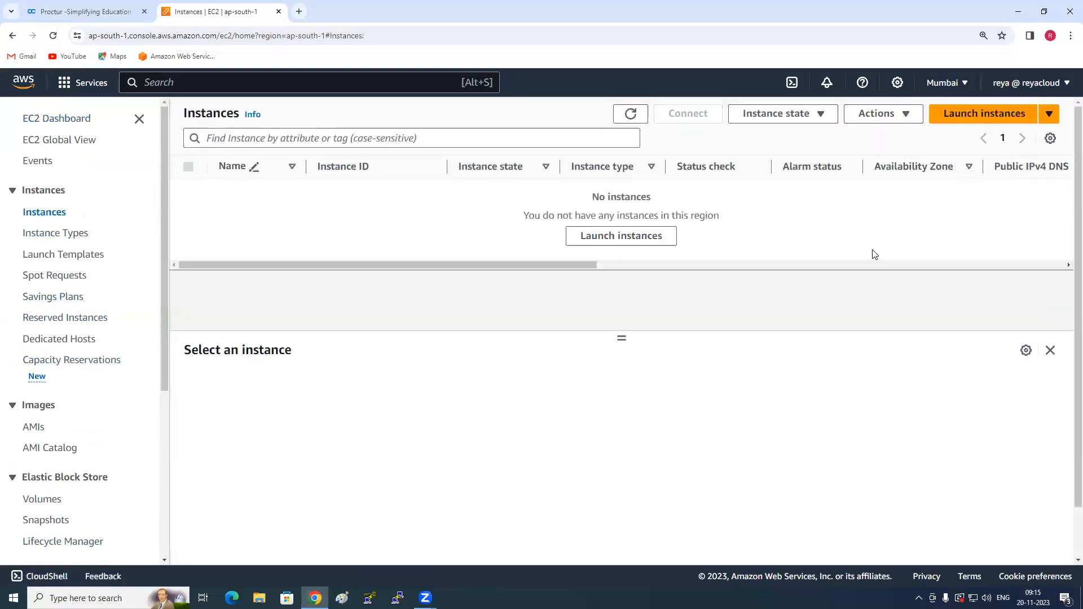
# - Start launching a new EC2 instance and name it Server1
pyautogui.click(981, 114)
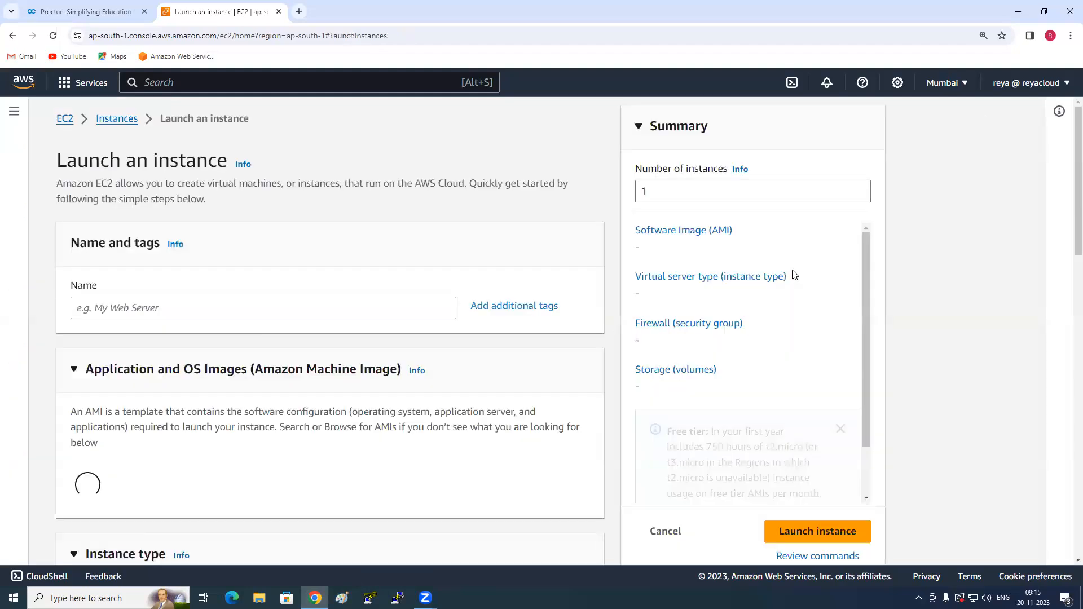
pyautogui.click(244, 309)
pyautogui.write('S')
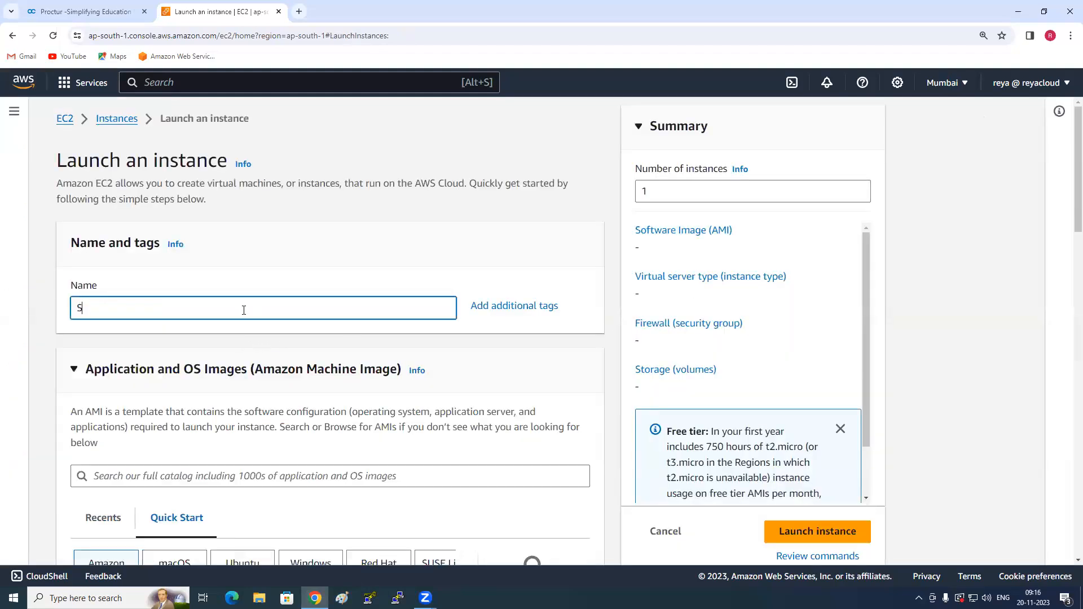
pyautogui.write('erver1')
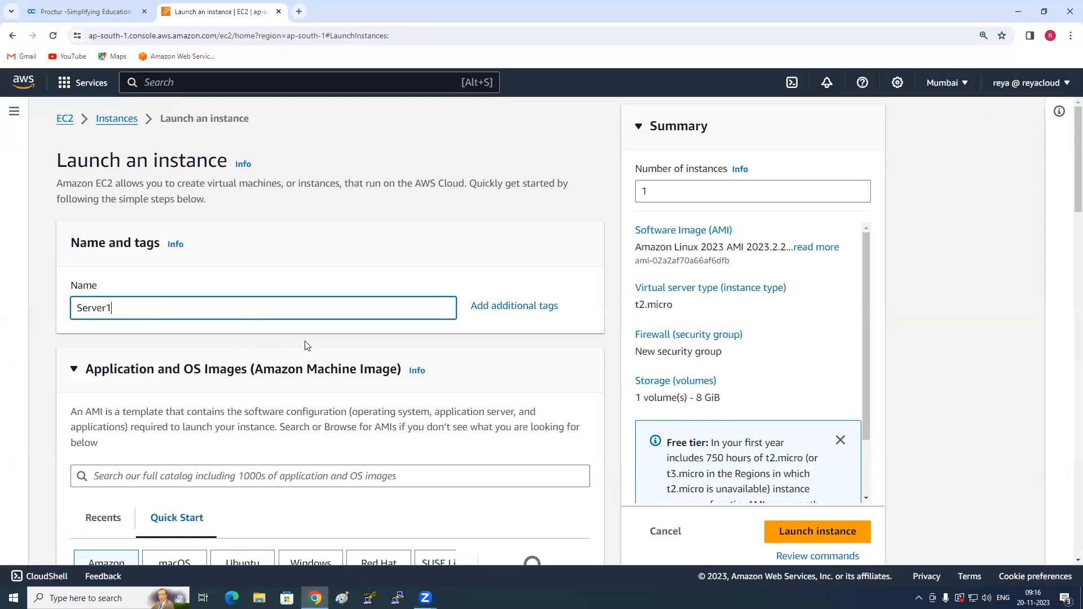
# - Browse the full AMI catalog filtered to free tier only and choose the Microsoft Windows Server 2022 Base image
pyautogui.scroll(-4, 305, 349)
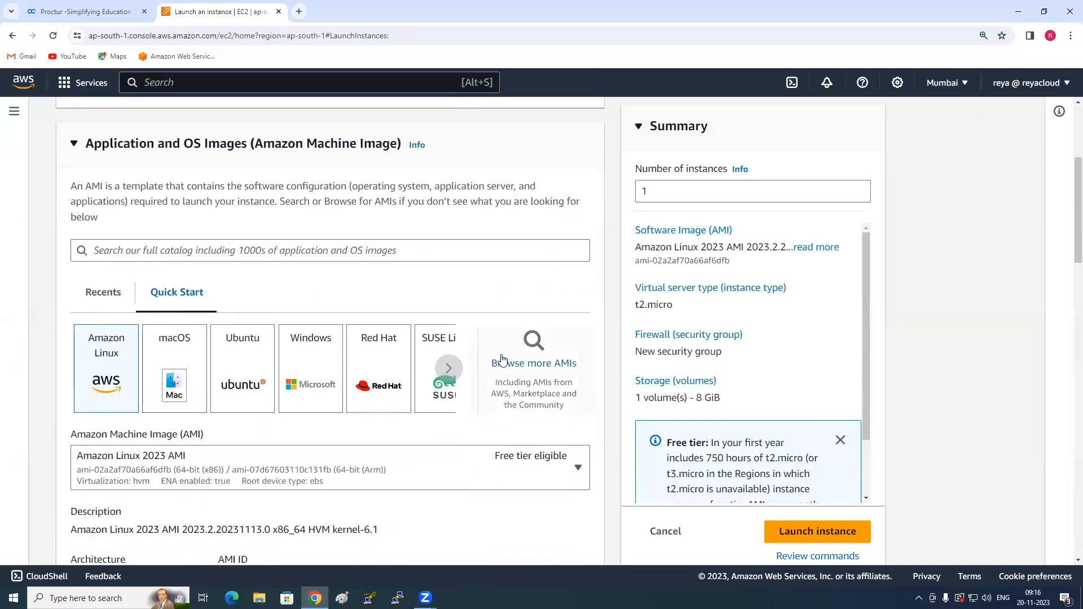
pyautogui.click(508, 363)
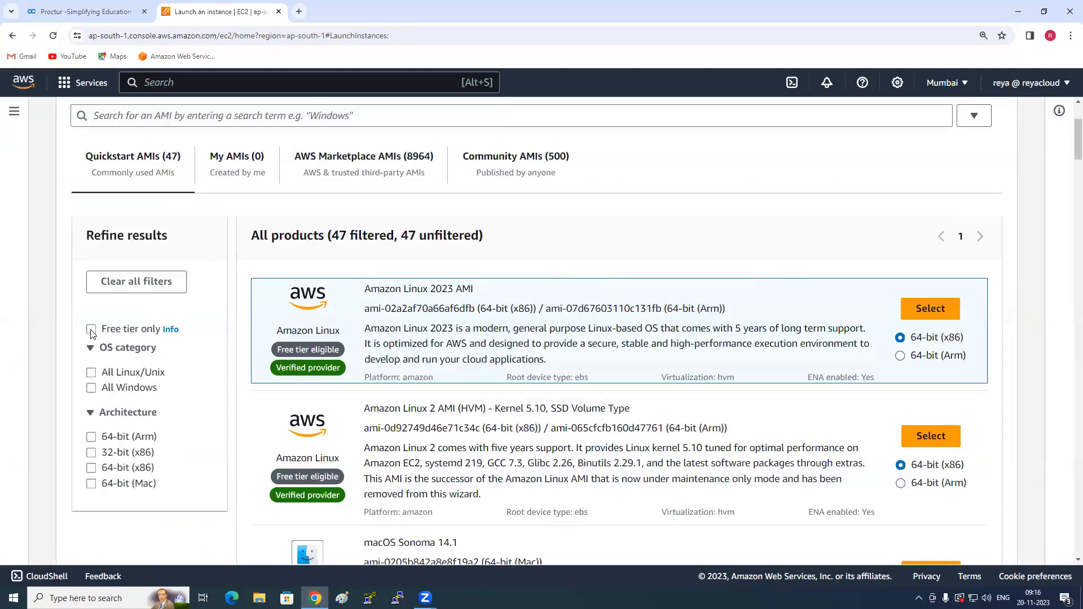
pyautogui.click(91, 330)
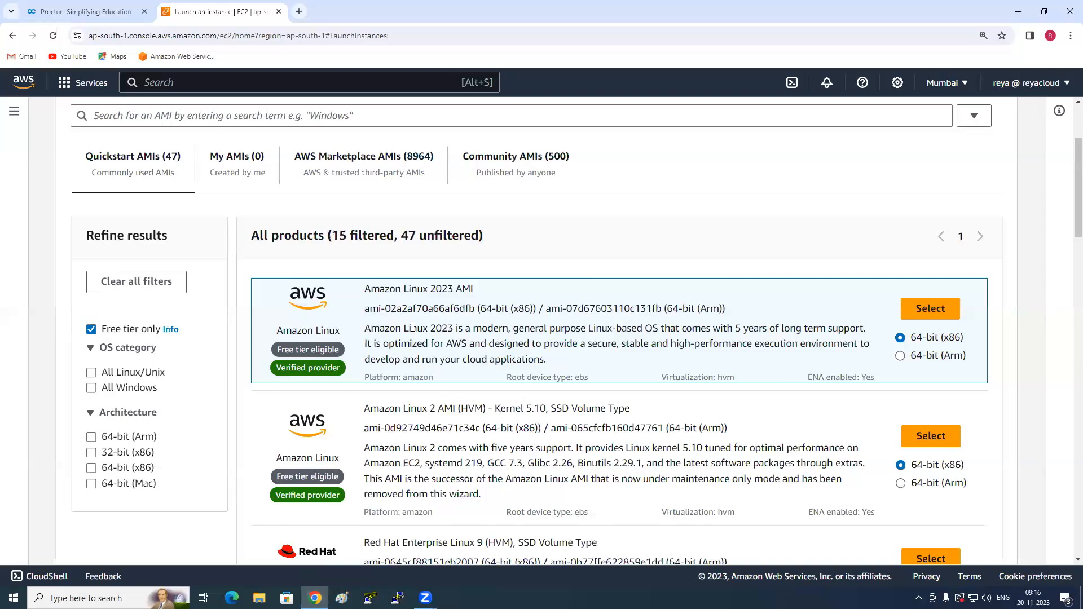
pyautogui.scroll(-3, 413, 327)
pyautogui.scroll(-6, 413, 328)
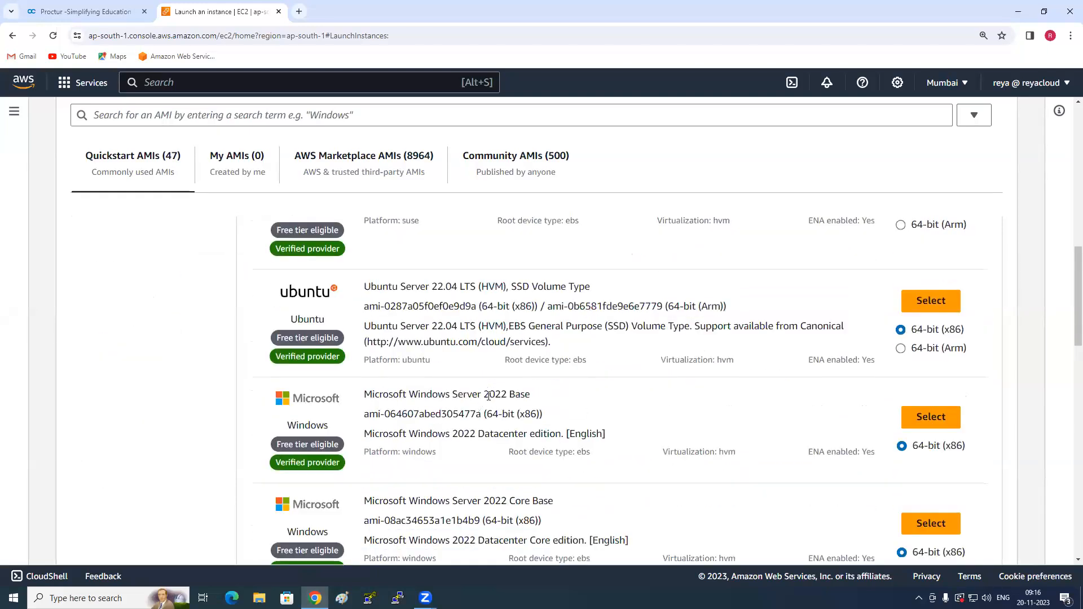
pyautogui.moveTo(458, 395); pyautogui.dragTo(532, 397)
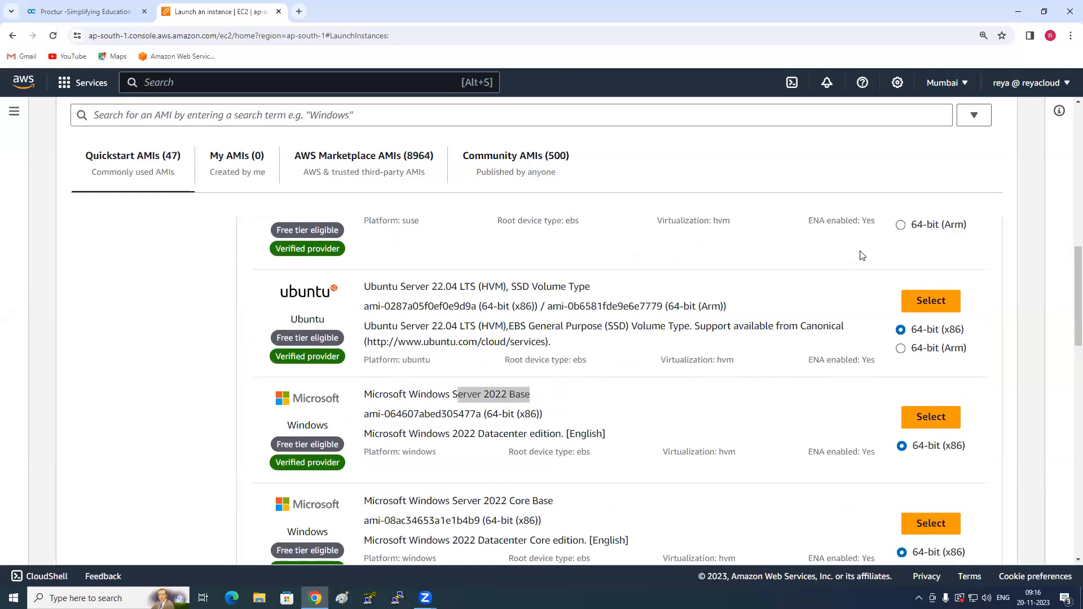
pyautogui.click(921, 422)
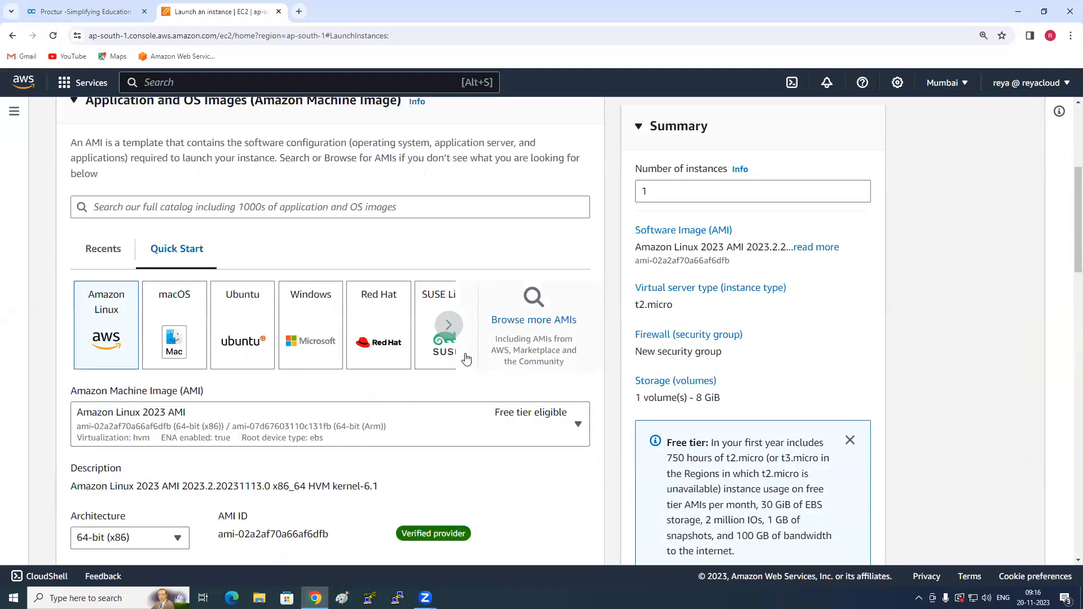
# - Choose 9AMBATCH as the key pair for logging in to Server1
pyautogui.scroll(-7, 462, 358)
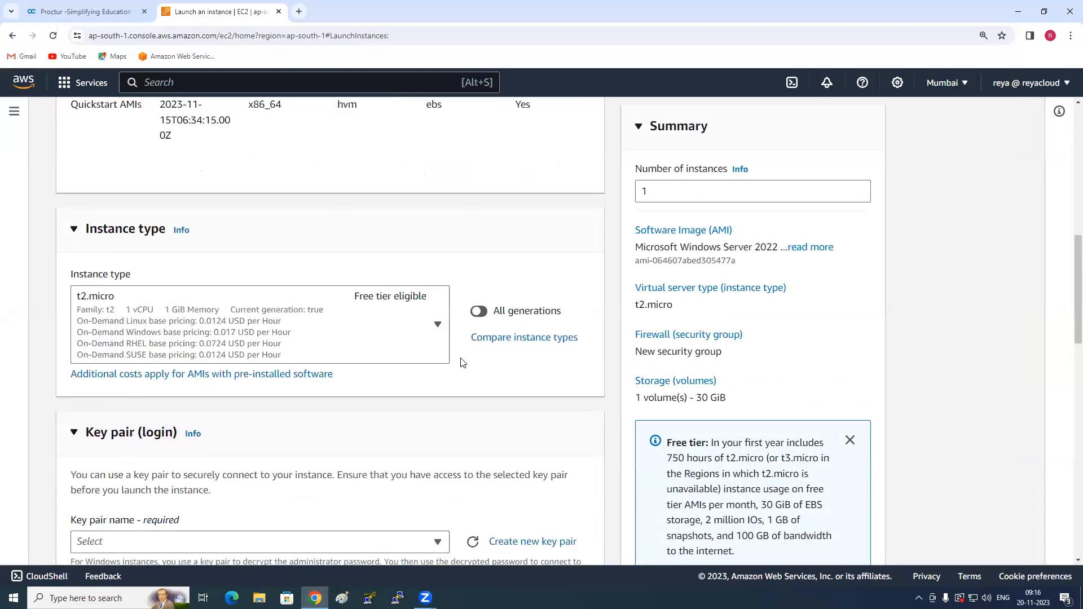
pyautogui.click(434, 331)
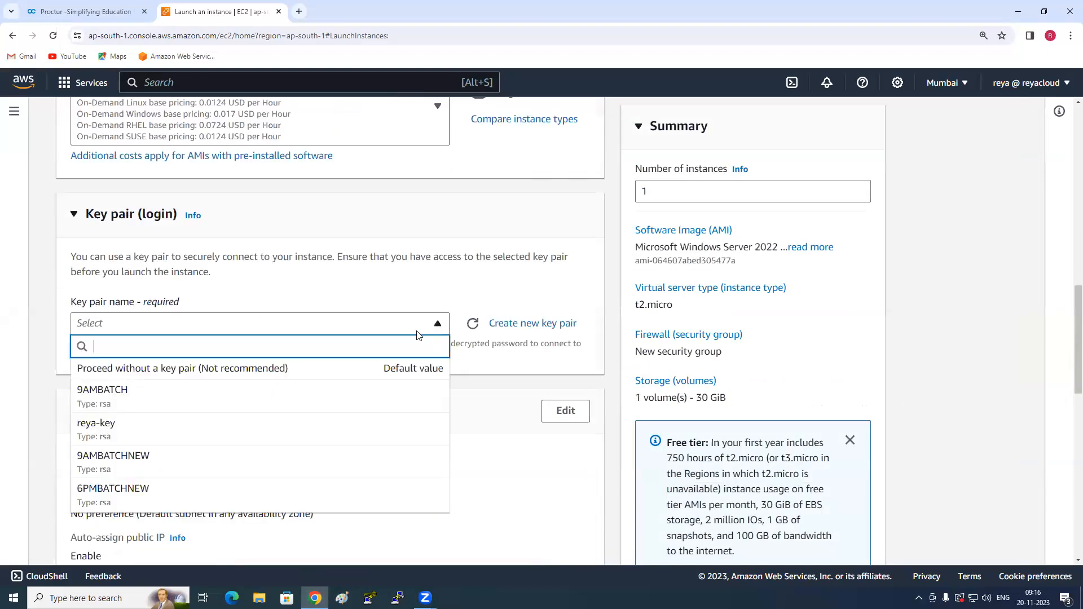
pyautogui.click(178, 398)
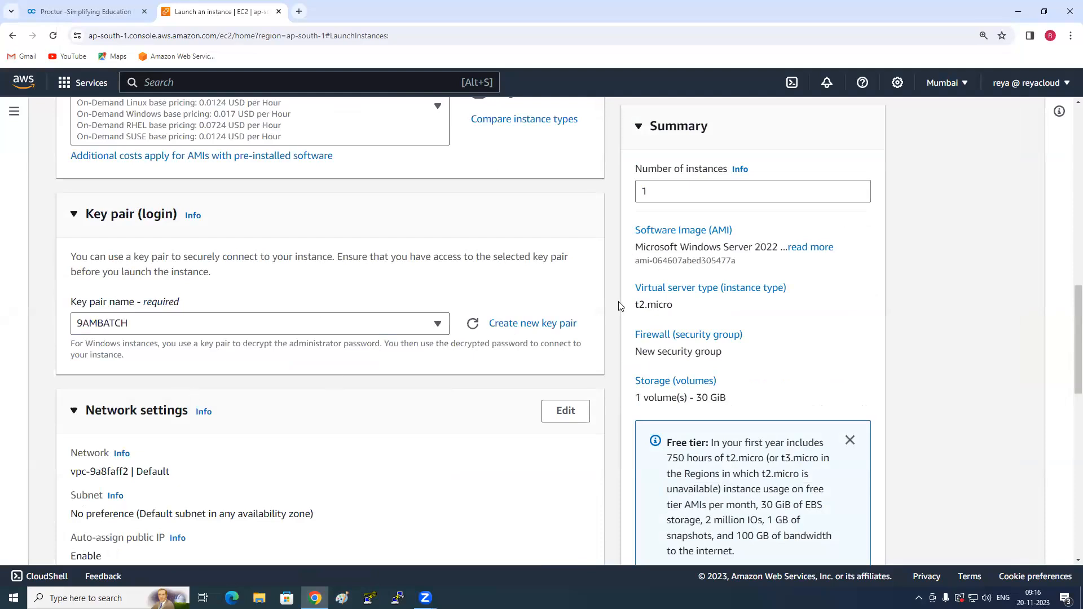
# - Edit the network settings and place the instance in subnet-a6c089ce in availability zone ap-south-1a
pyautogui.scroll(-3, 605, 308)
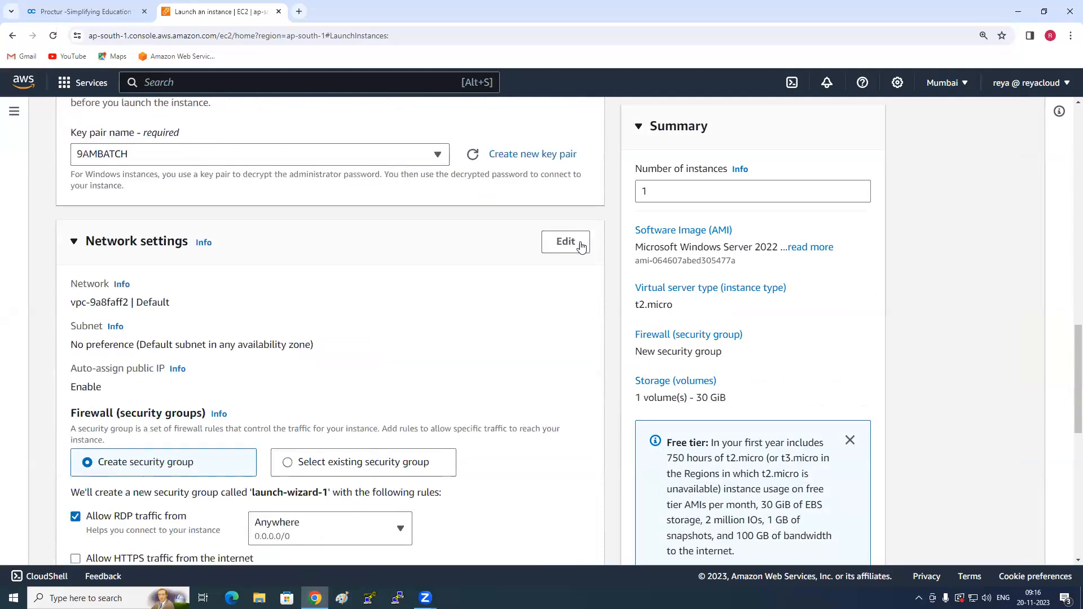
pyautogui.click(577, 244)
pyautogui.click(297, 368)
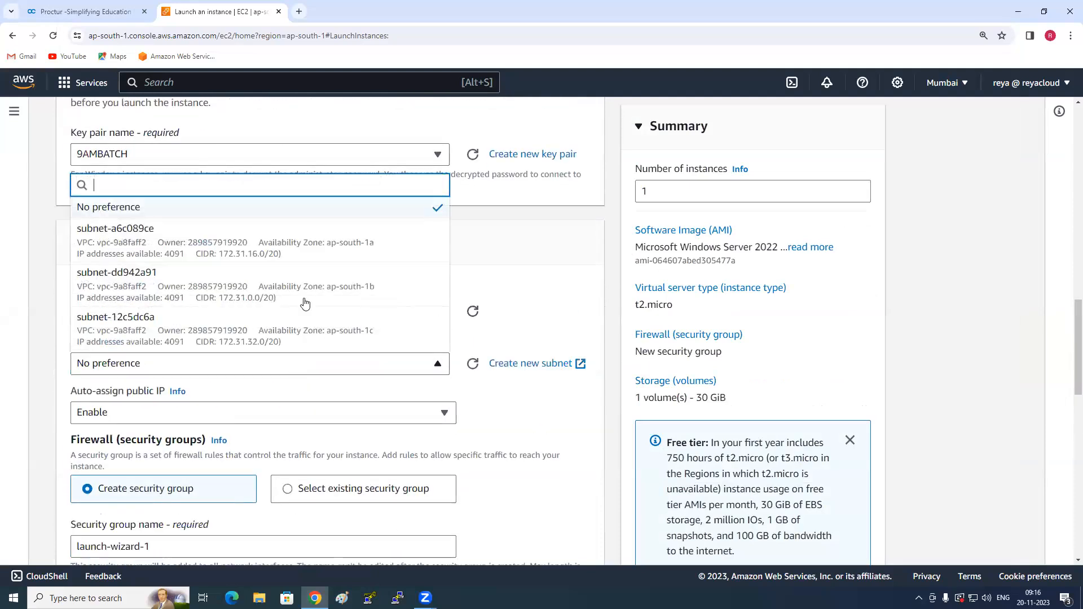
pyautogui.click(336, 244)
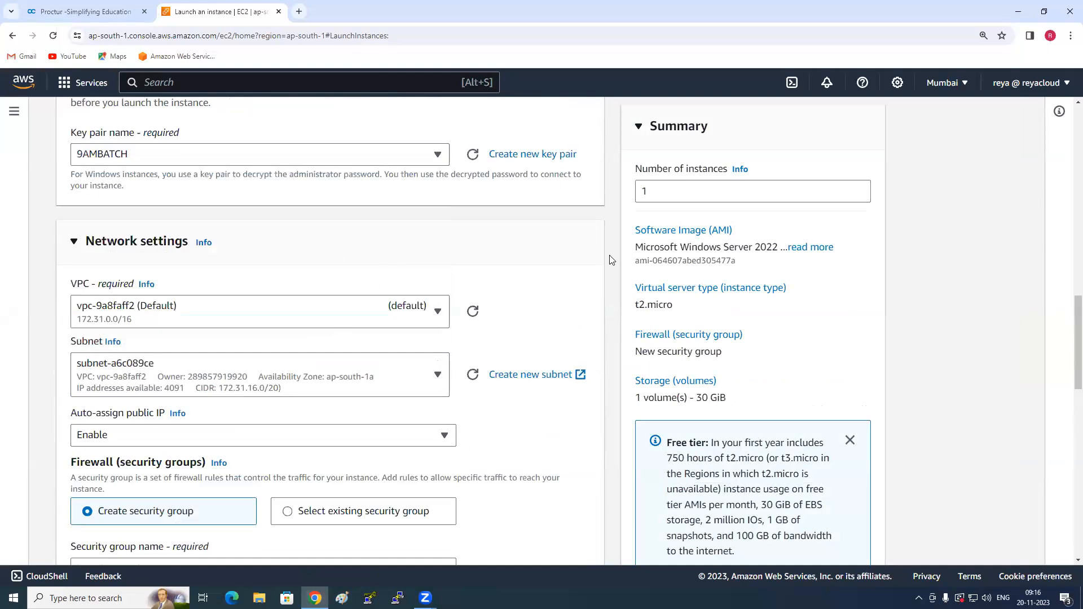
# - Use an existing security group for the firewall and assign the default group
pyautogui.scroll(-4, 540, 299)
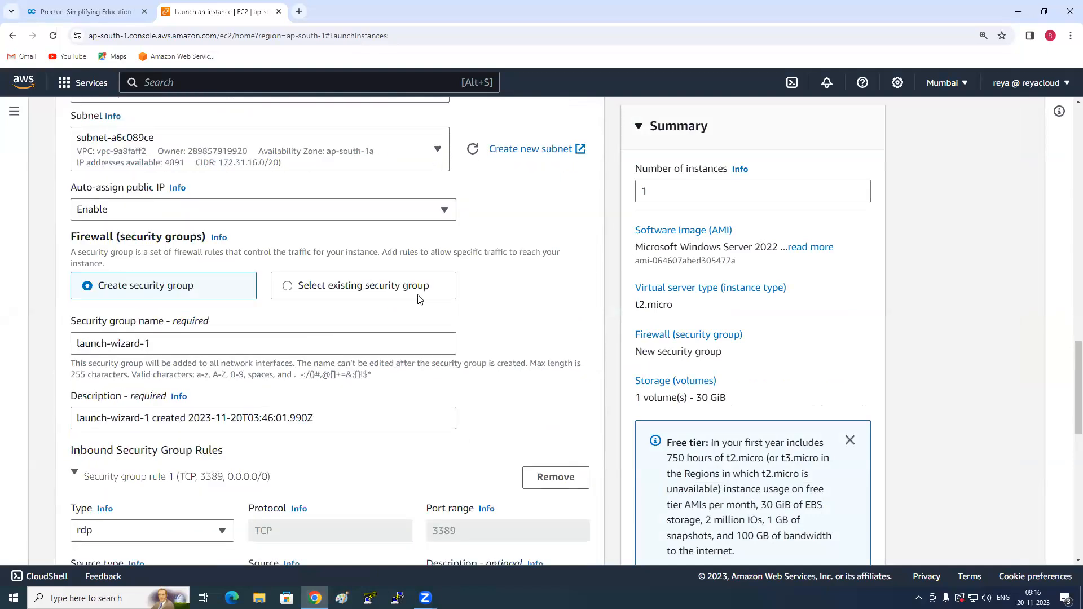
pyautogui.click(418, 292)
pyautogui.click(329, 345)
pyautogui.click(228, 389)
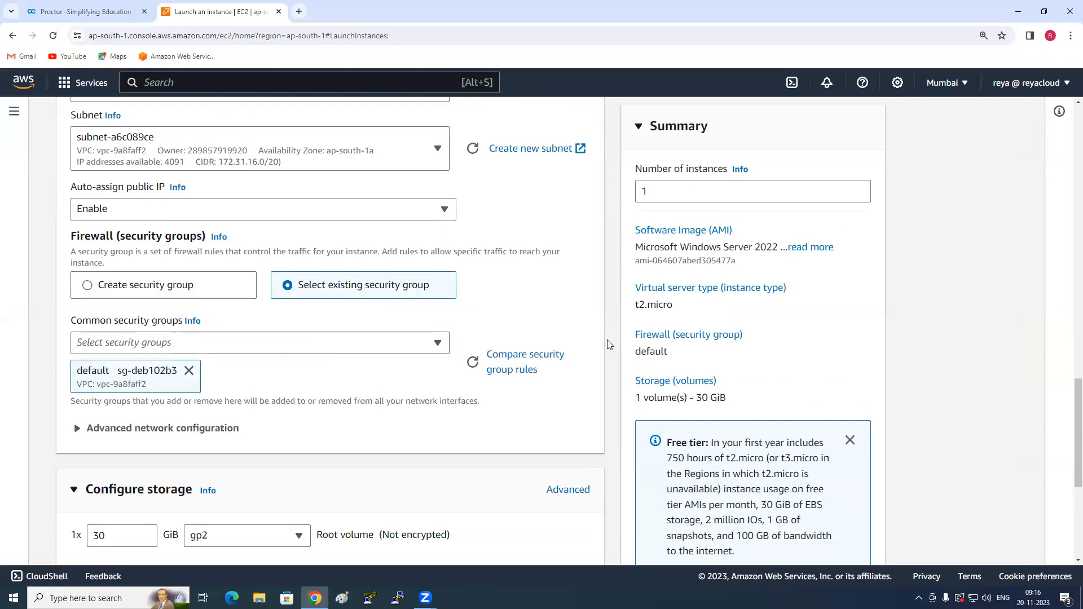
# - Launch the Server1 instance, then return to the instances list and refresh it
pyautogui.scroll(-4, 564, 350)
pyautogui.scroll(-1, 377, 385)
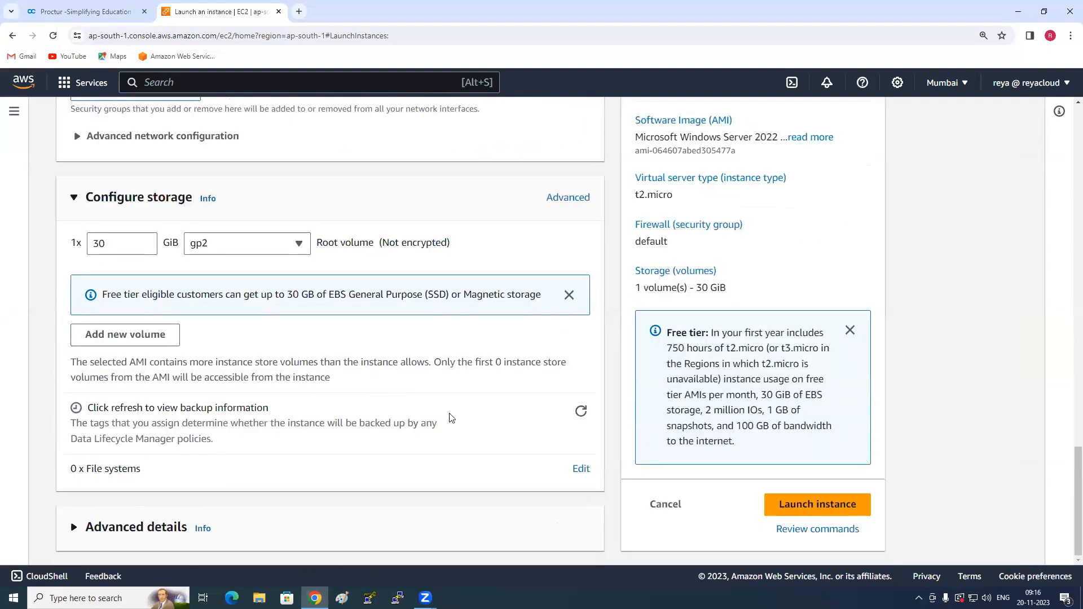
pyautogui.click(809, 506)
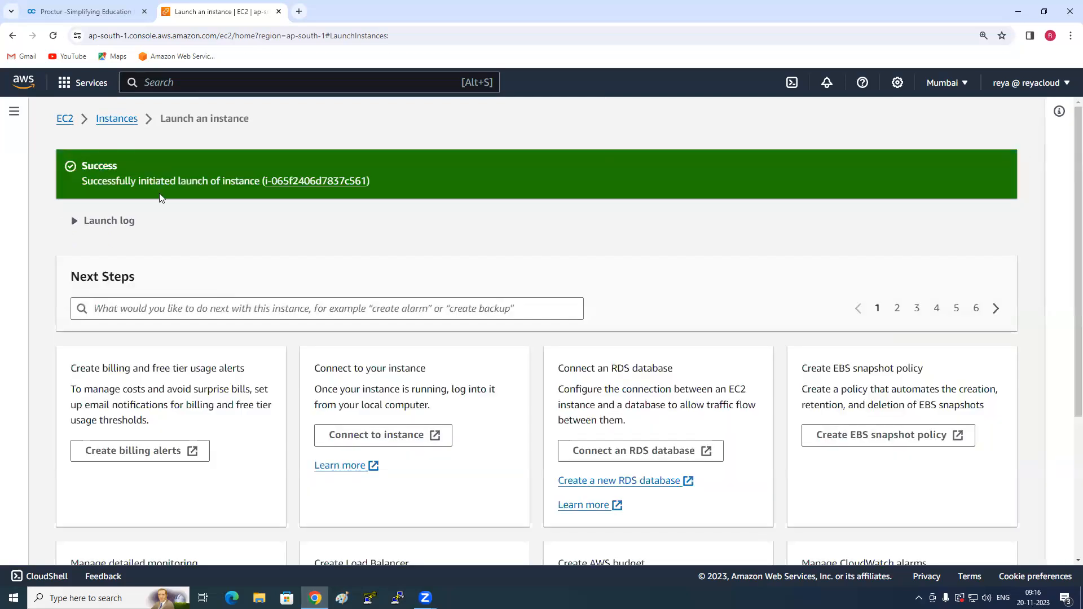
pyautogui.click(127, 120)
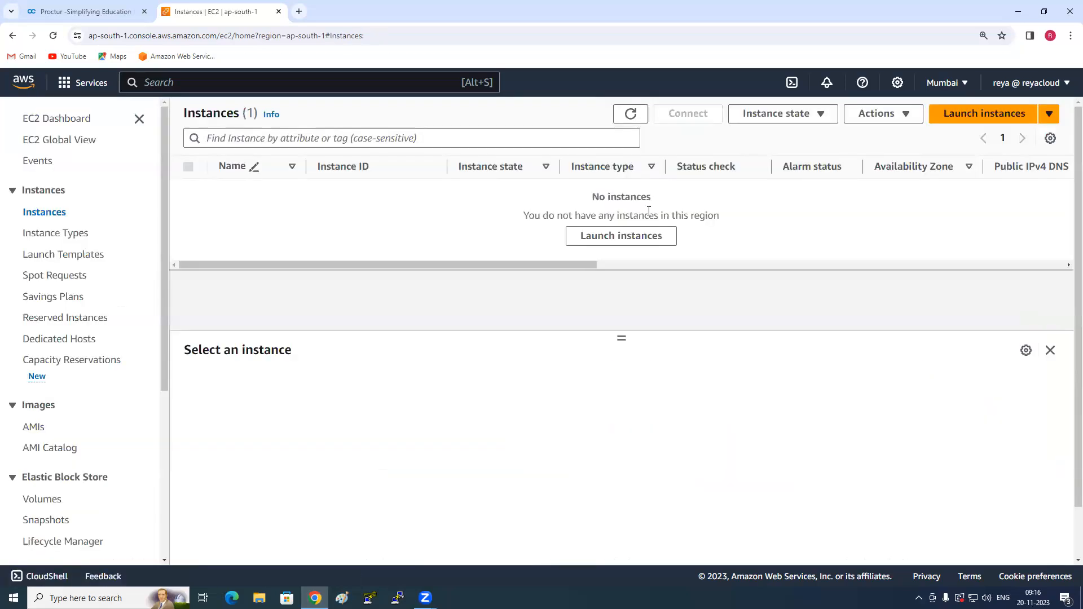
pyautogui.click(631, 114)
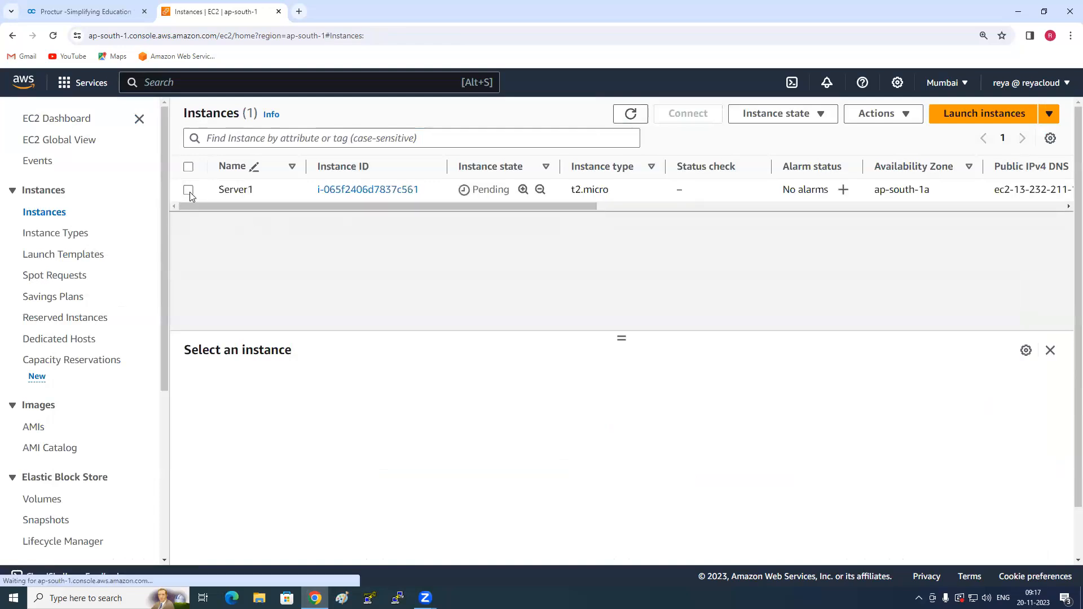
# - Select Server1 and start launching another instance based on its configuration
pyautogui.click(190, 191)
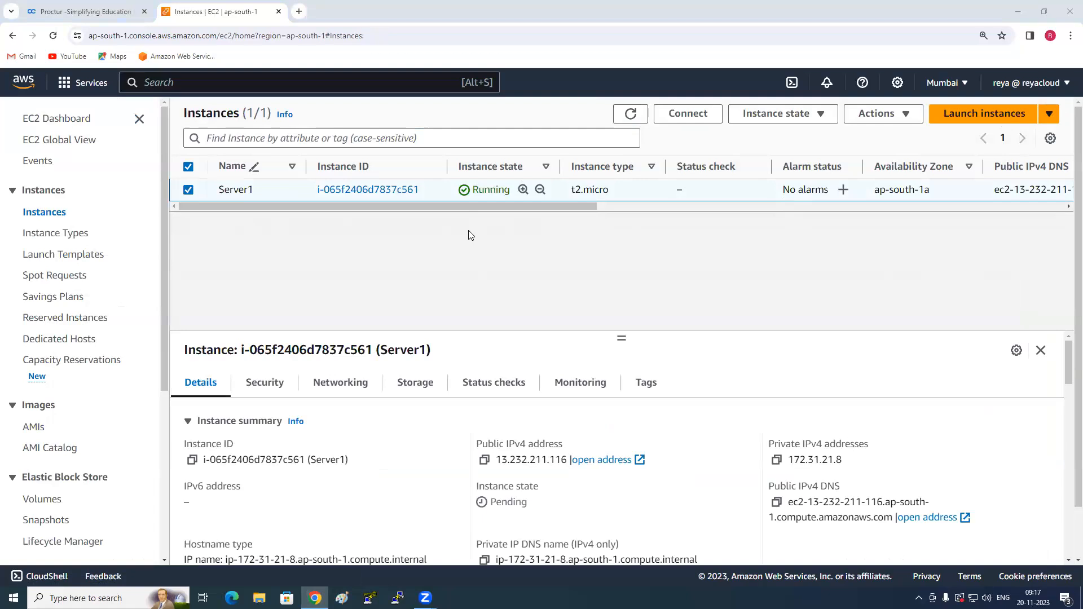
pyautogui.click(890, 114)
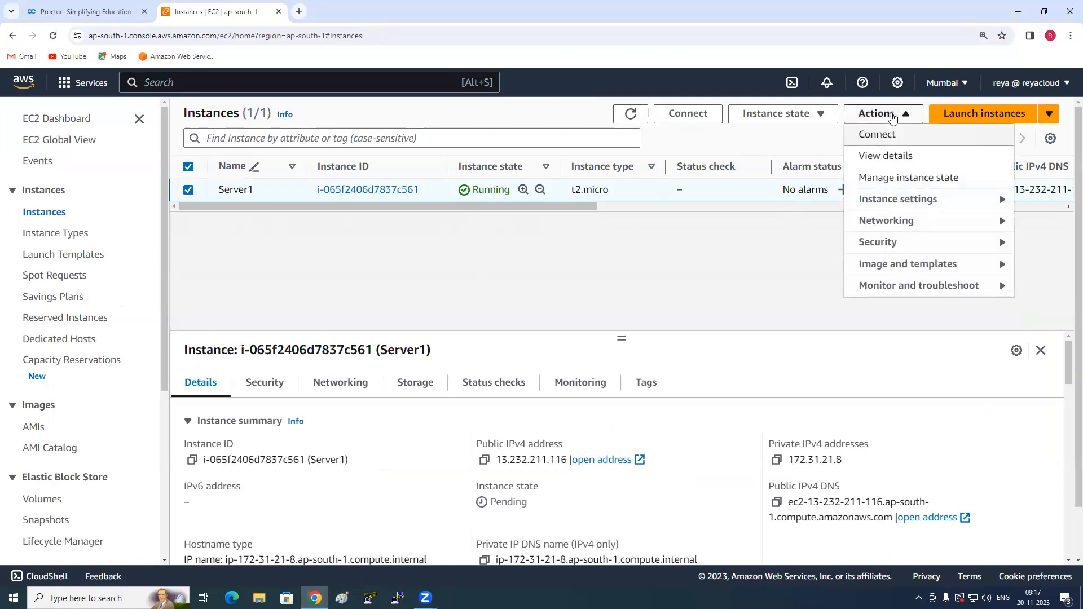
pyautogui.moveTo(886, 268)
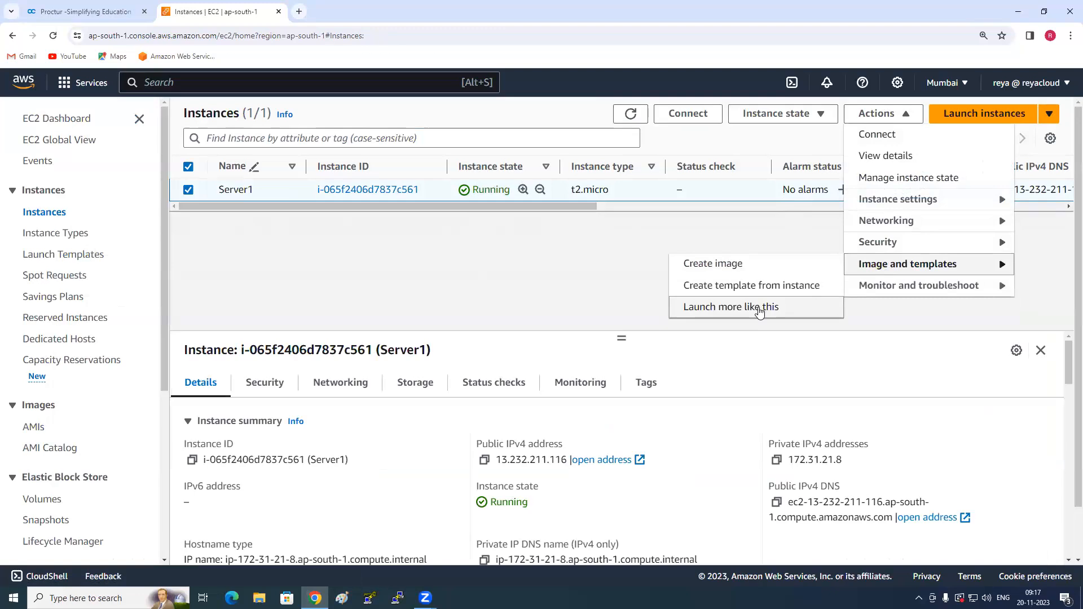
pyautogui.click(759, 308)
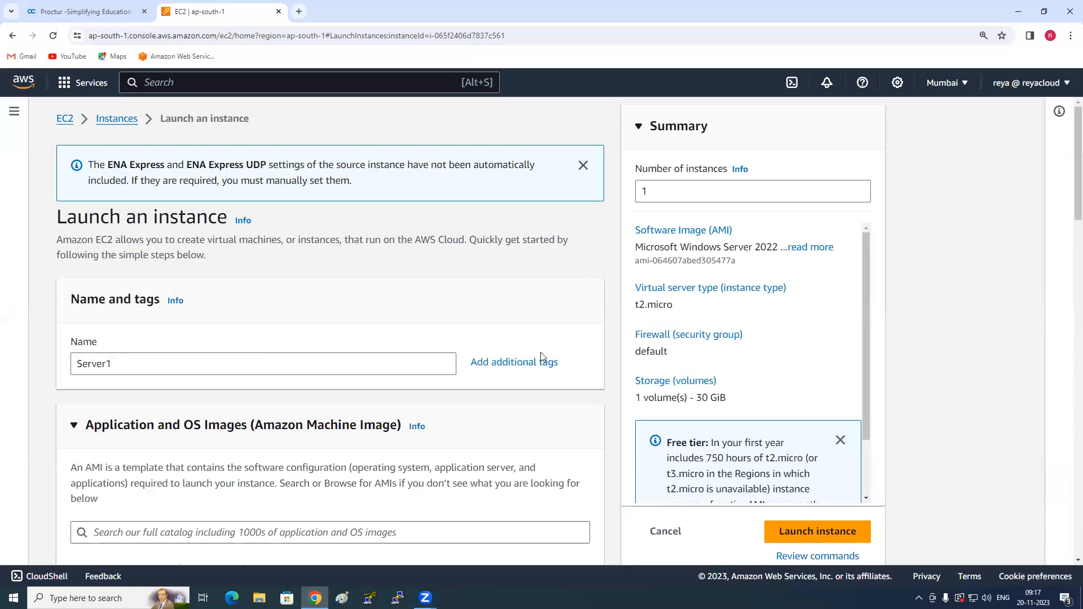
# - Change the copied instance's name to Server2
pyautogui.scroll(-2, 261, 370)
pyautogui.click(218, 257)
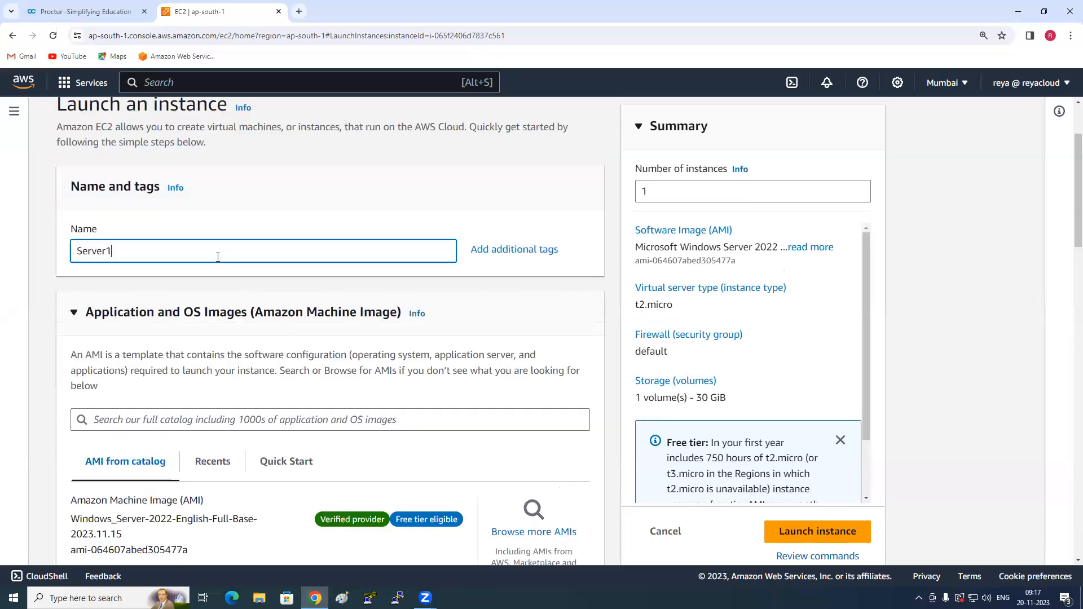
pyautogui.write('2')
# - Select the 9AMBATCH key pair for the second instance
pyautogui.scroll(-7, 252, 350)
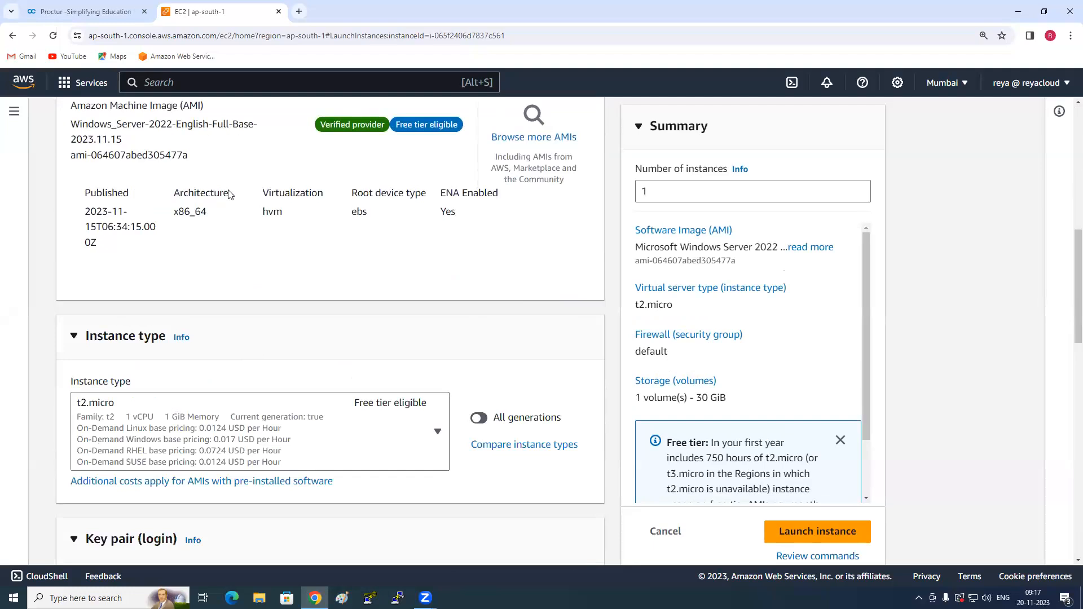
pyautogui.scroll(-5, 248, 349)
pyautogui.click(224, 372)
pyautogui.click(172, 440)
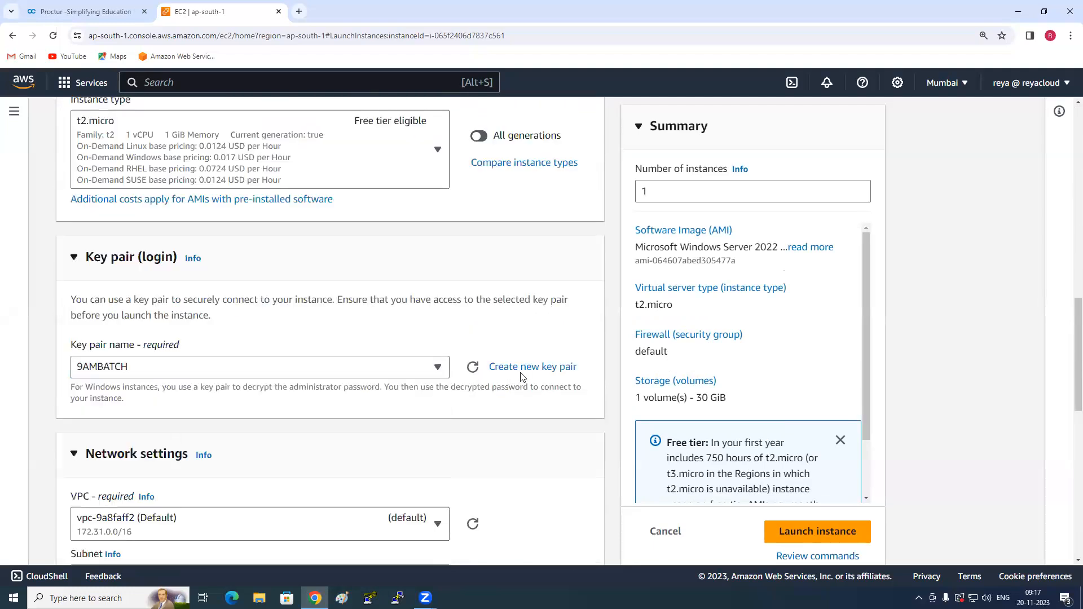
# - Set the second instance's subnet to subnet-dd942a91 in availability zone ap-south-1b
pyautogui.scroll(-4, 598, 338)
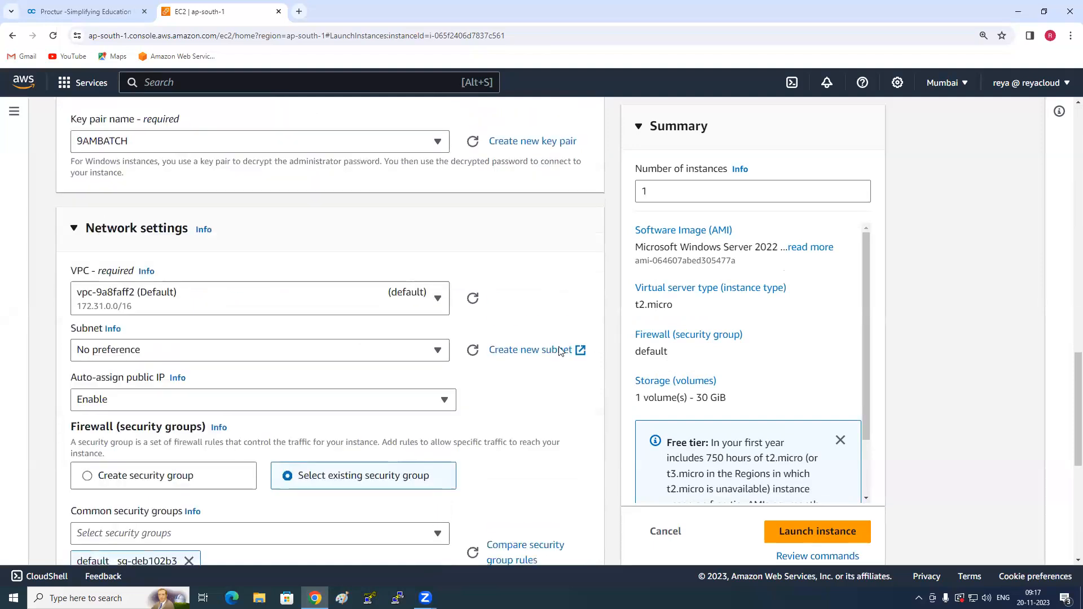
pyautogui.scroll(-1, 594, 346)
pyautogui.click(218, 294)
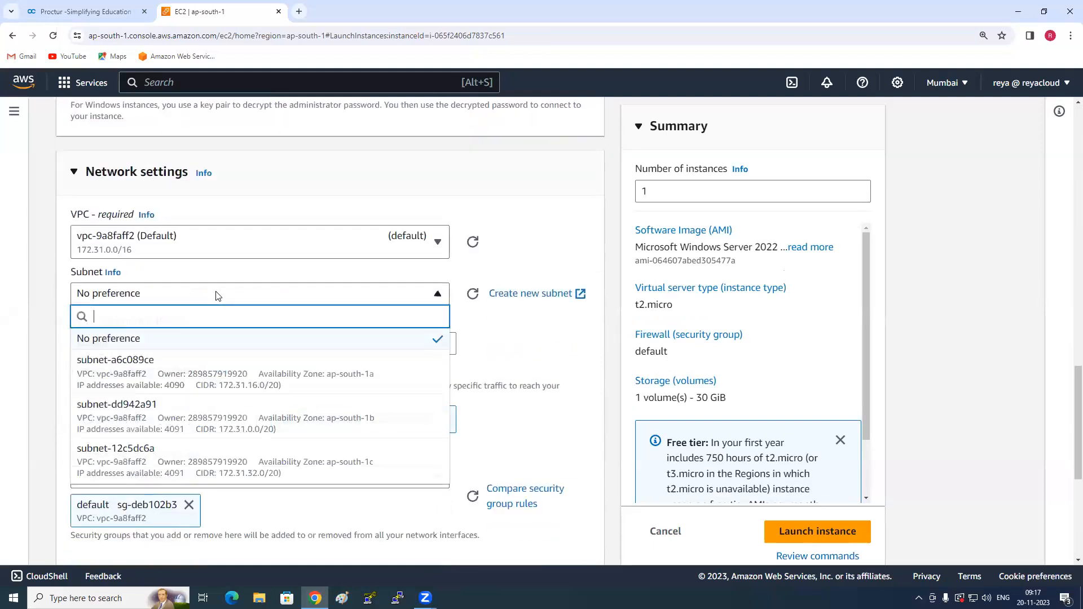
pyautogui.click(303, 417)
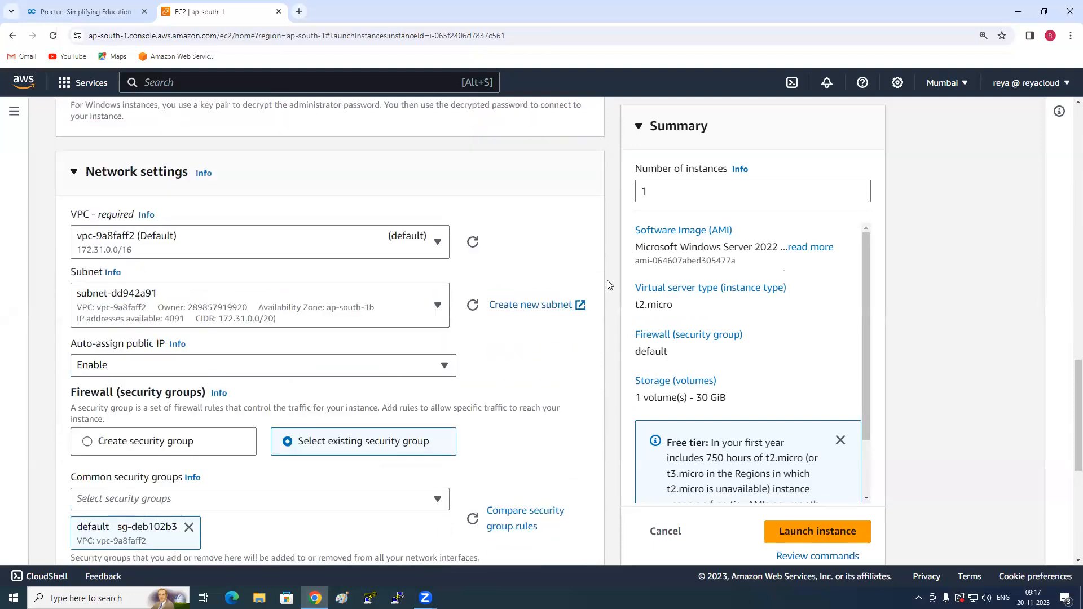
# - Keep the existing default security group and 30 GiB gp2 storage, and launch the Server2 instance
pyautogui.scroll(-3, 330, 451)
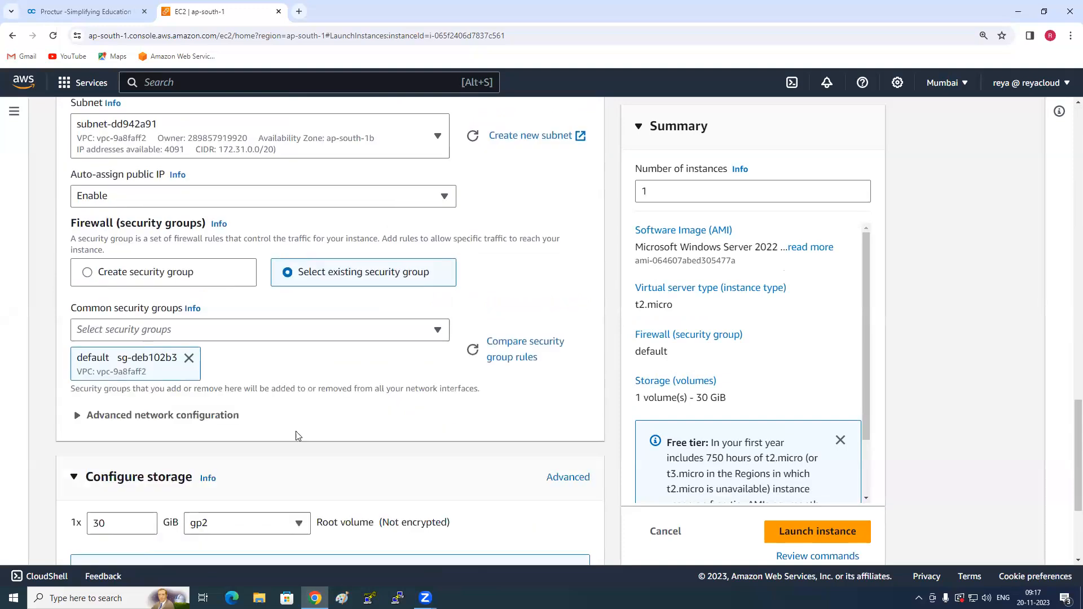
pyautogui.scroll(-3, 298, 435)
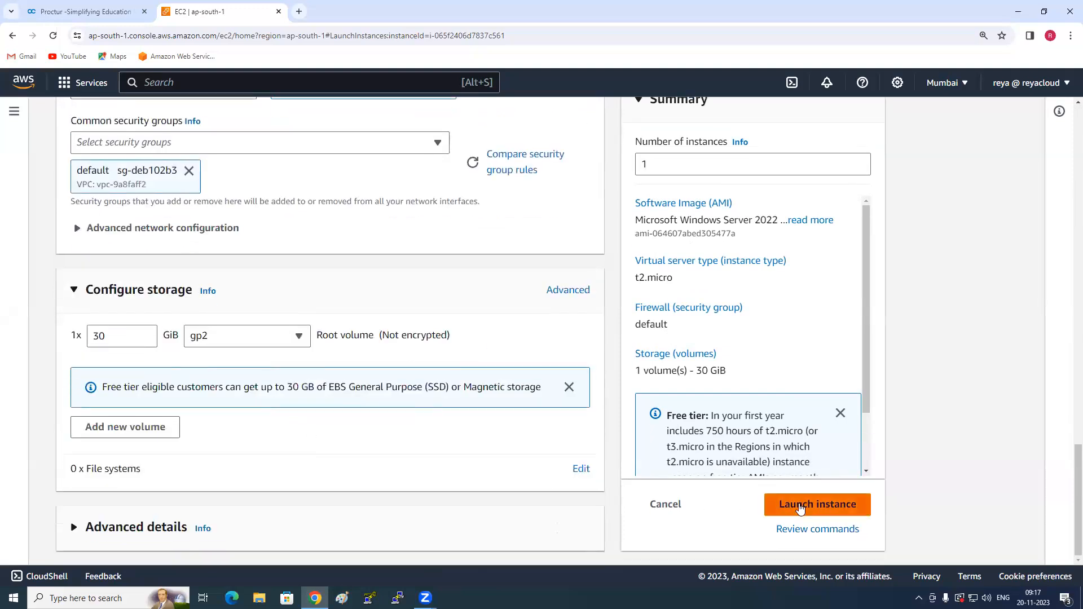
pyautogui.click(790, 510)
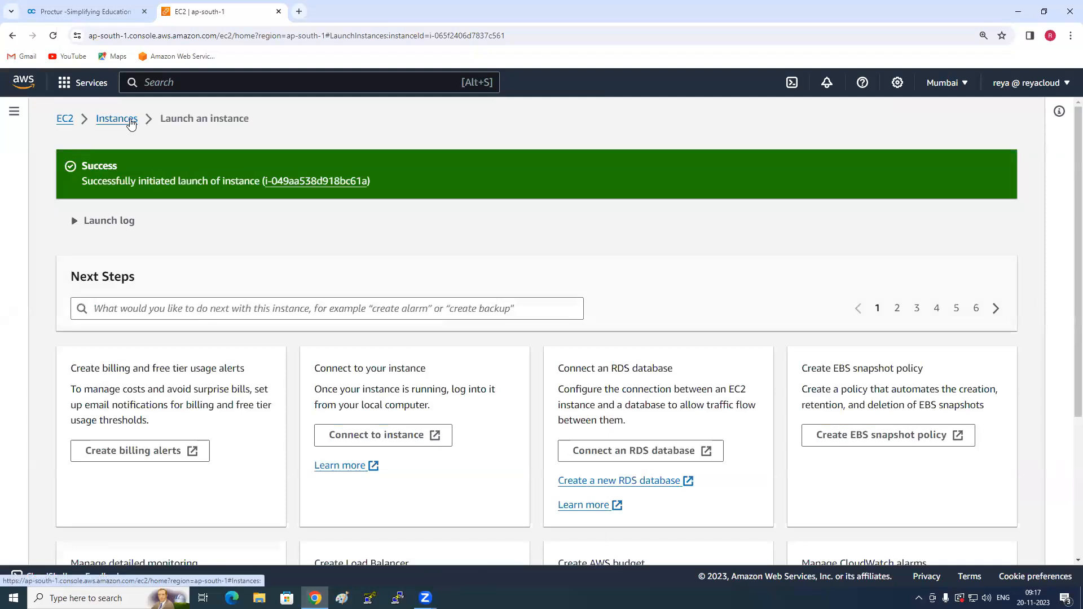
# - Return to the instances list, refresh it and sort the instances by name in ascending order
pyautogui.click(131, 122)
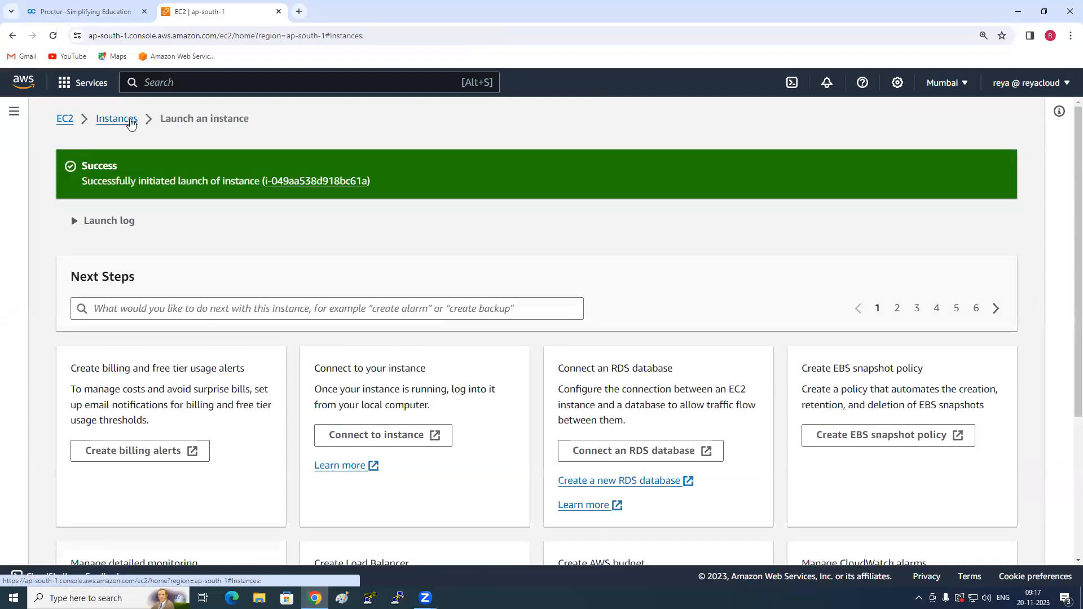
pyautogui.click(638, 117)
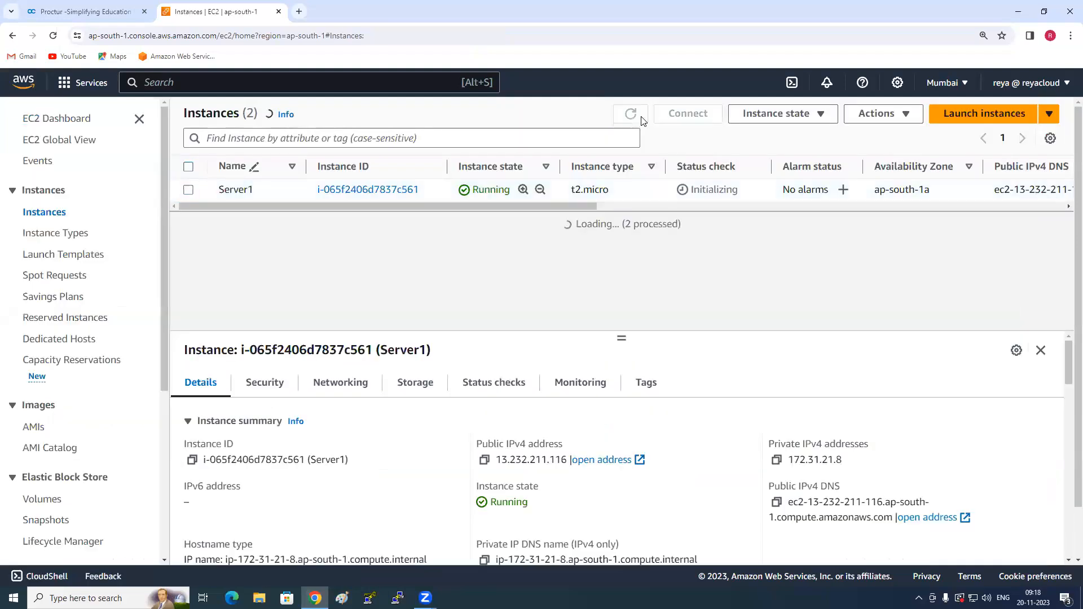
pyautogui.click(496, 166)
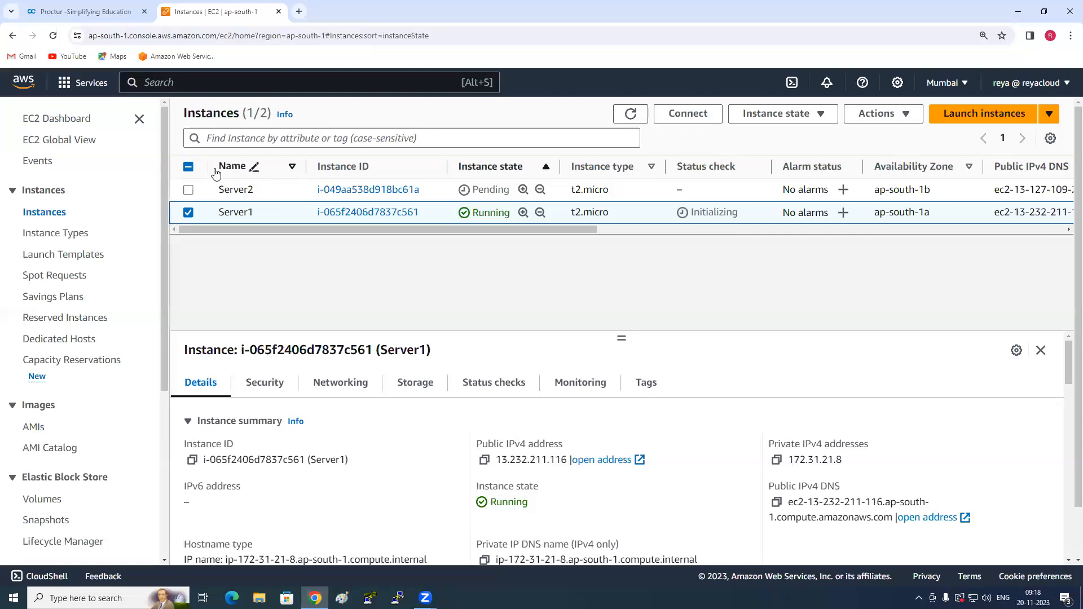
pyautogui.click(232, 170)
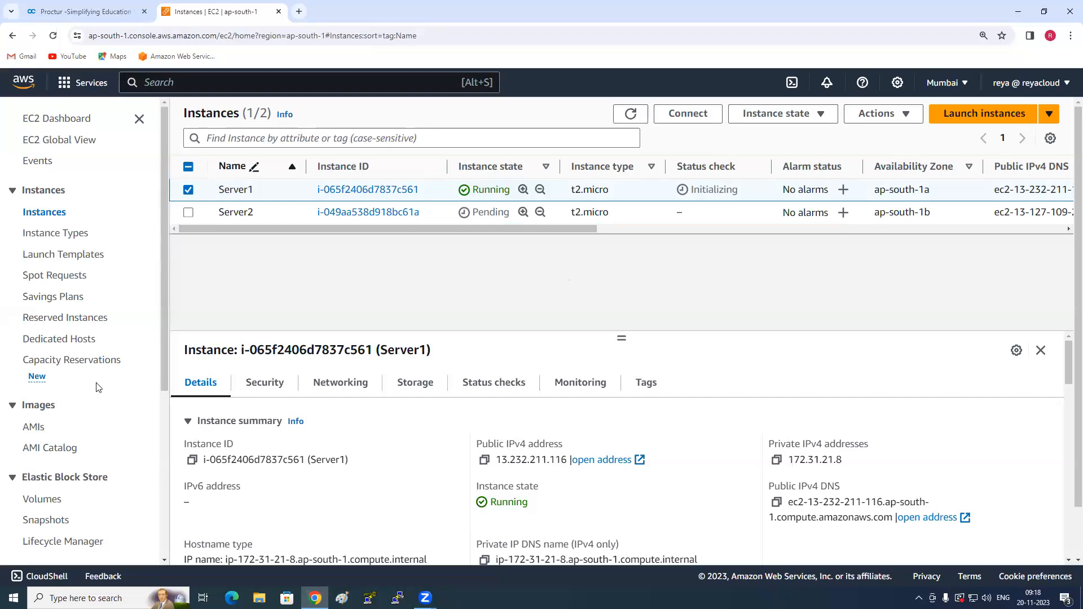
# - Open the list of Elastic Block Store volumes
pyautogui.scroll(-1, 98, 390)
pyautogui.scroll(-2, 99, 390)
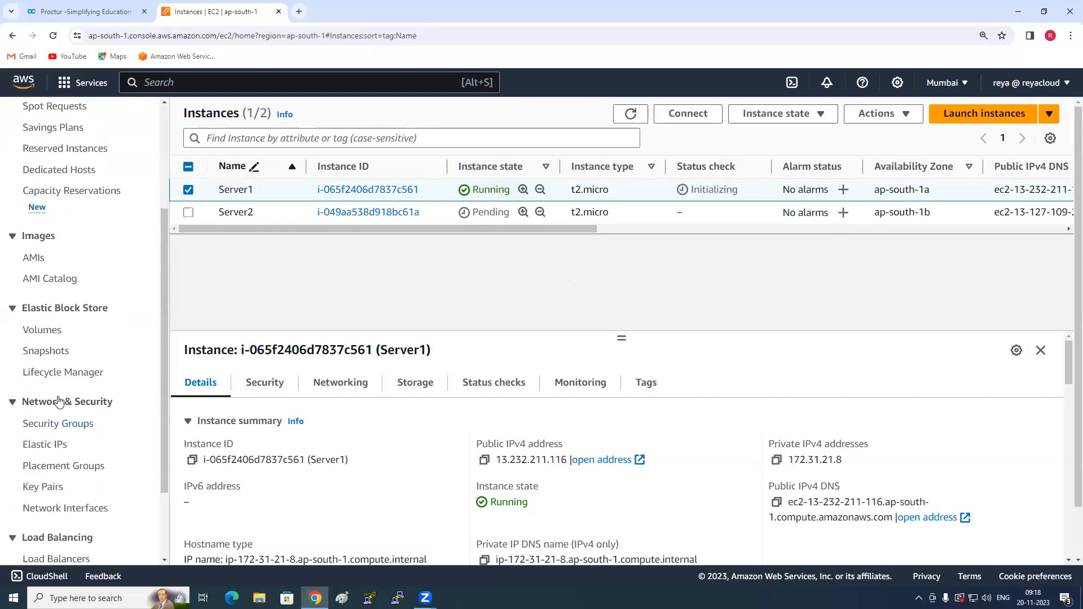
pyautogui.click(41, 331)
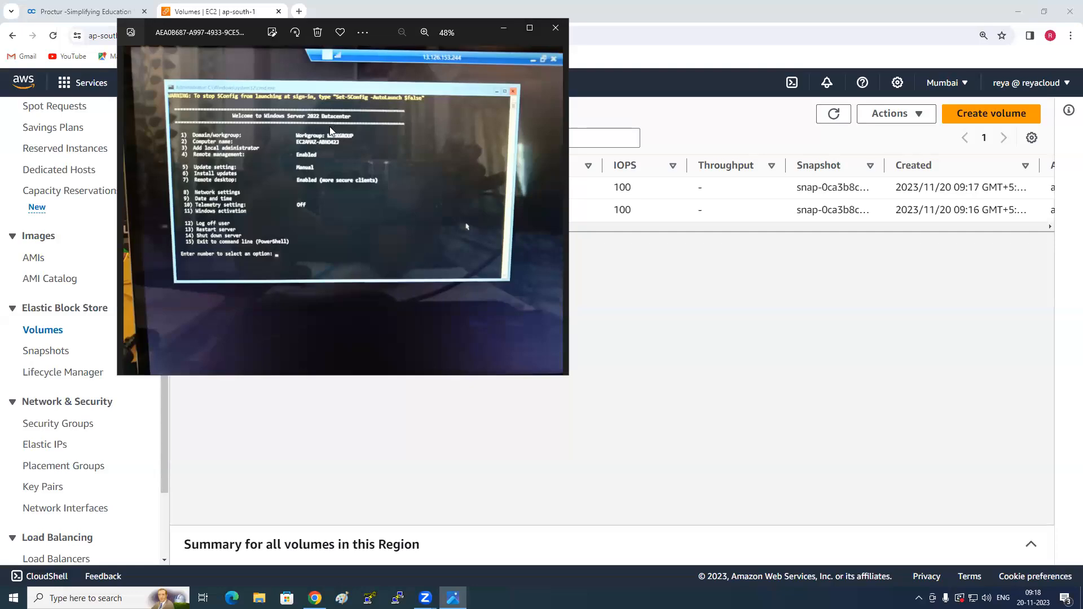
# - View the photo of the Windows Server 2022 SConfig screen at full window size, and close it
pyautogui.click(529, 27)
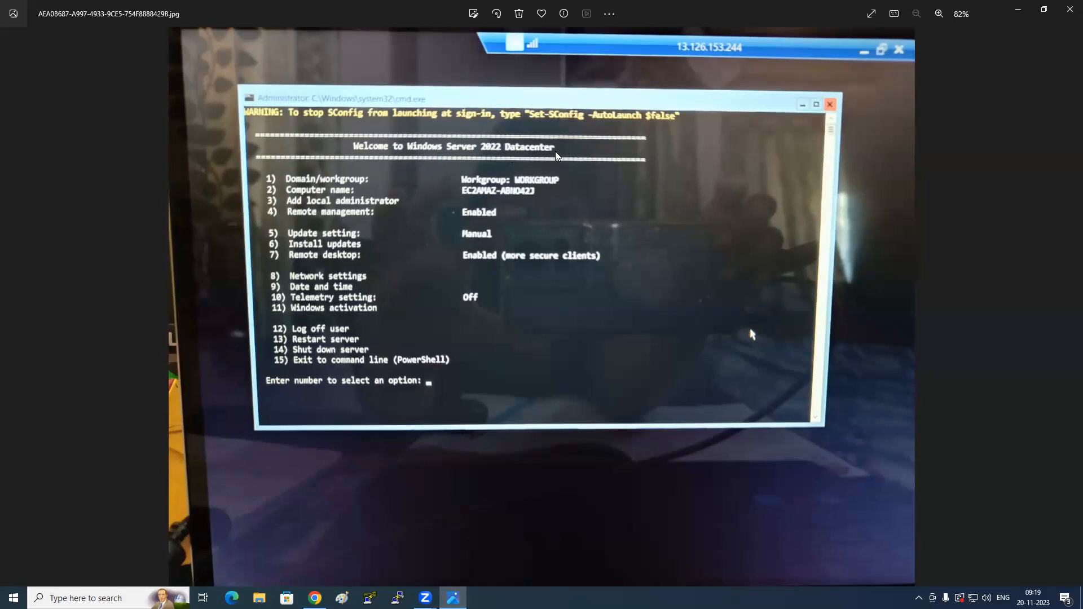
pyautogui.click(1066, 12)
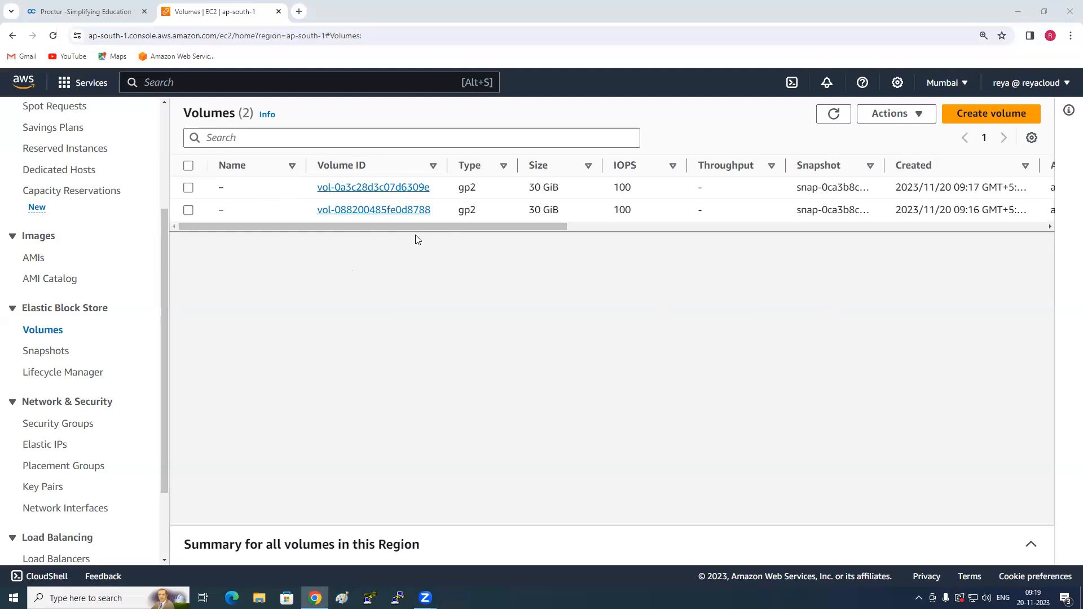
# - Check the Attached Instances column to see which server each volume belongs to
pyautogui.moveTo(352, 227); pyautogui.dragTo(655, 227)
pyautogui.moveTo(927, 159); pyautogui.dragTo(1018, 163)
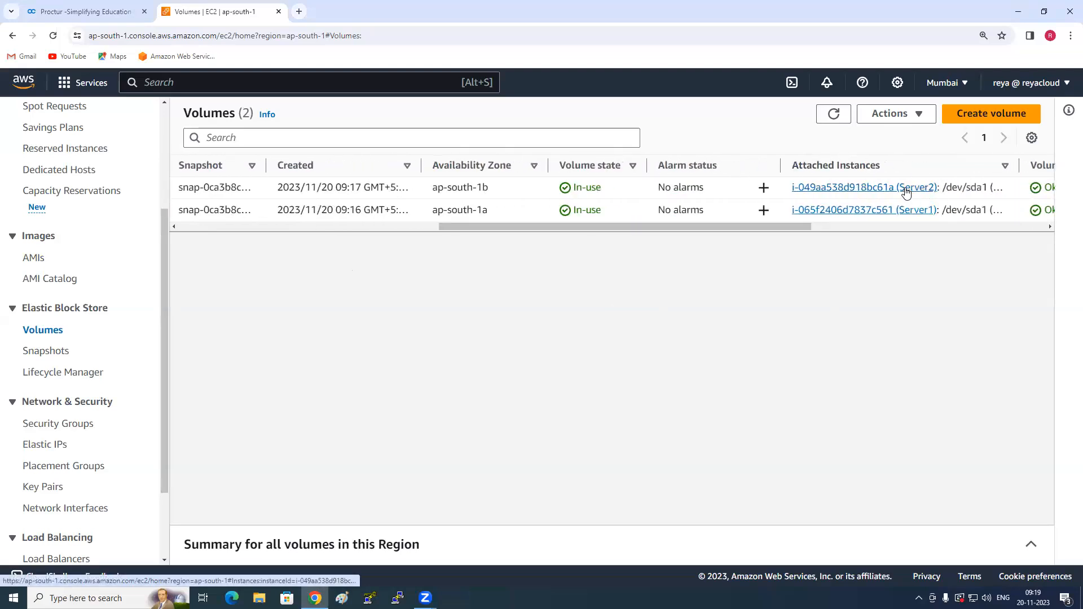
pyautogui.moveTo(657, 227); pyautogui.dragTo(286, 226)
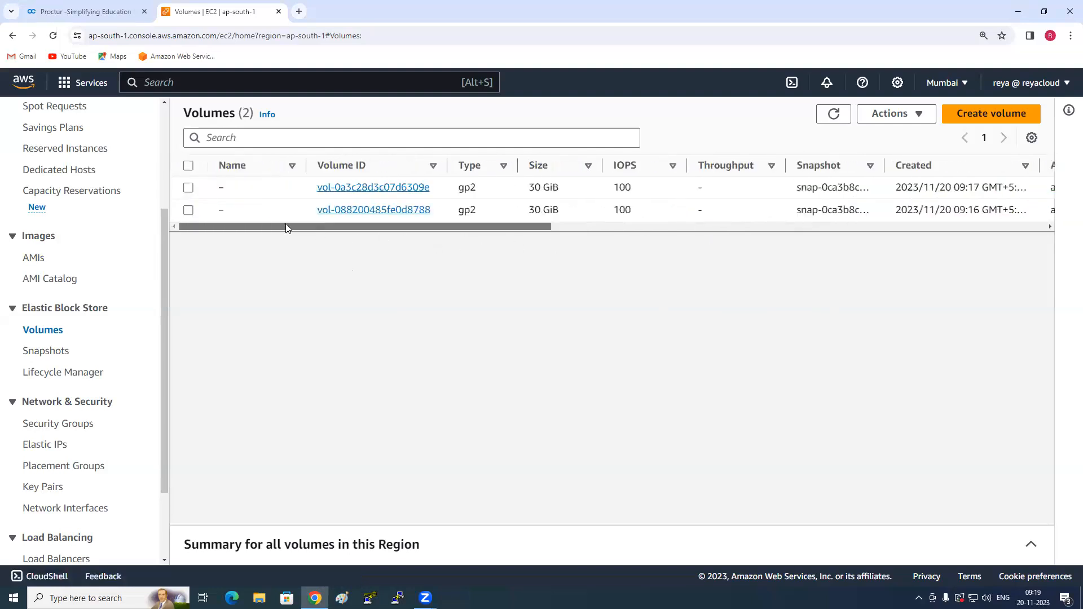
# - Name the volume attached to Server2 "Server2-RootVolume" and copy that name for reuse
pyautogui.click(233, 190)
pyautogui.write('S')
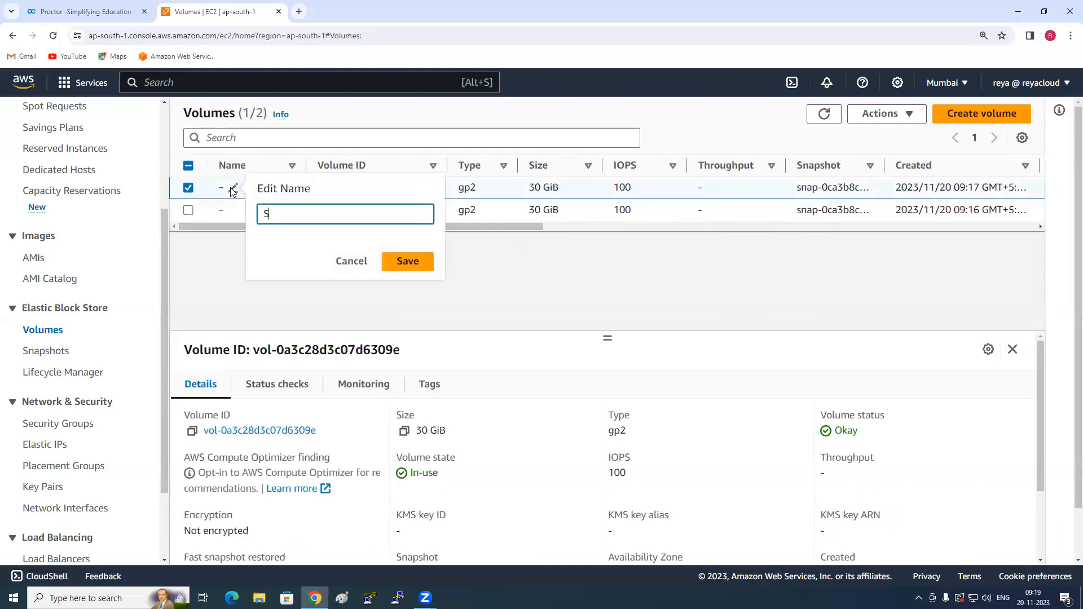
pyautogui.write('erver2-RootVolume')
pyautogui.hotkey('ctrl', 'a')
pyautogui.hotkey('ctrl', 'c')
pyautogui.click(418, 262)
# - Name the volume attached to Server1 "Server1-RootVolume", reusing the copied name with the number changed to 1
pyautogui.click(251, 212)
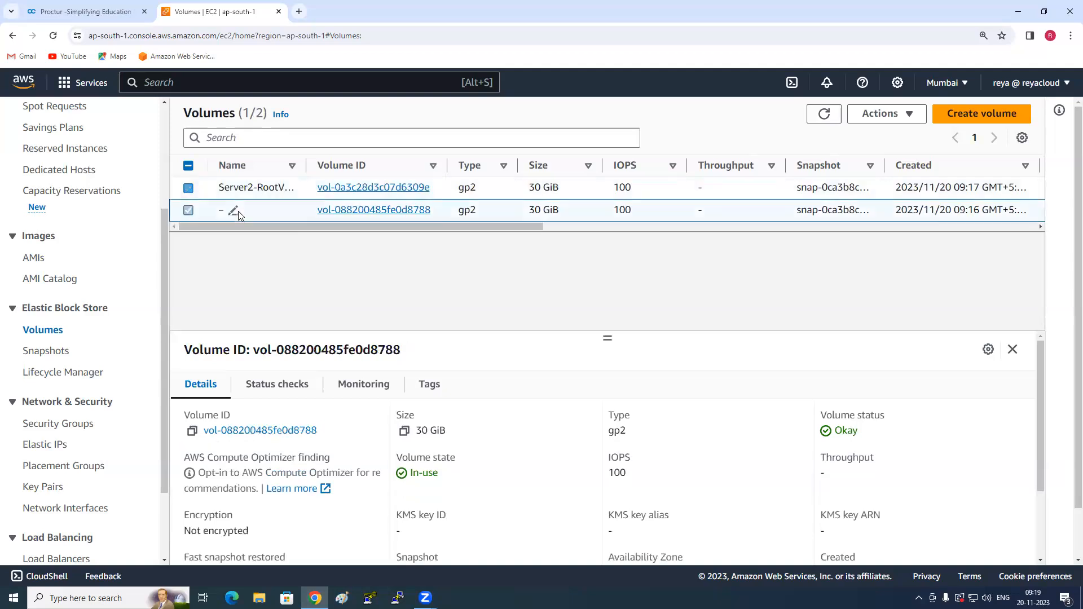
pyautogui.click(233, 211)
pyautogui.hotkey('ctrl', 'v')
pyautogui.click(298, 235)
pyautogui.press('BackSpace')
pyautogui.write('1')
pyautogui.press('Return')
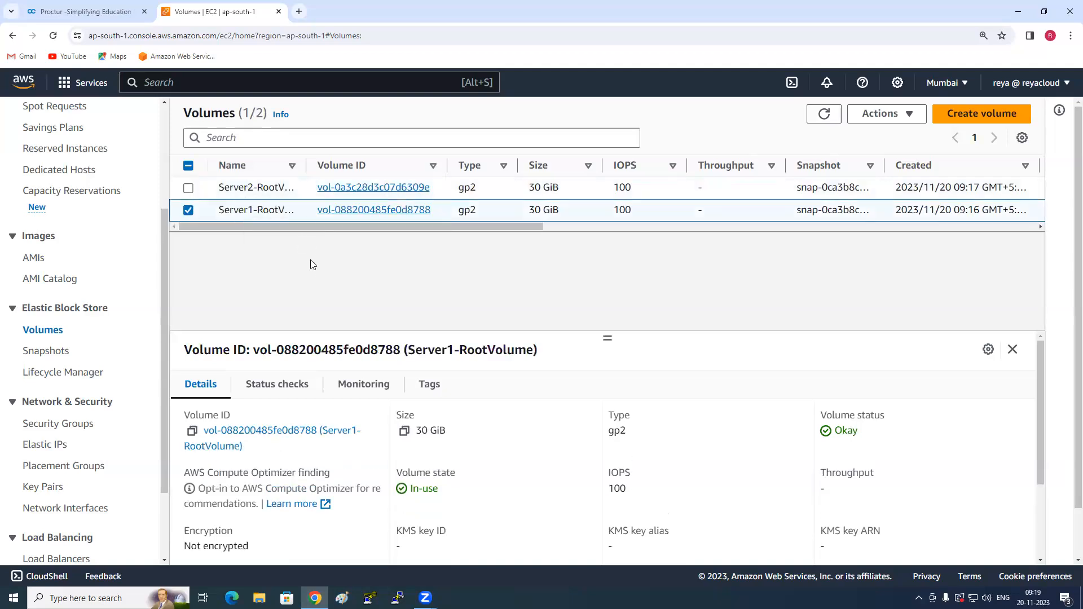
# - Widen the volume list's Name column to show the full names, and sort the volumes by name in ascending order
pyautogui.moveTo(414, 165); pyautogui.dragTo(416, 164)
pyautogui.click(340, 167)
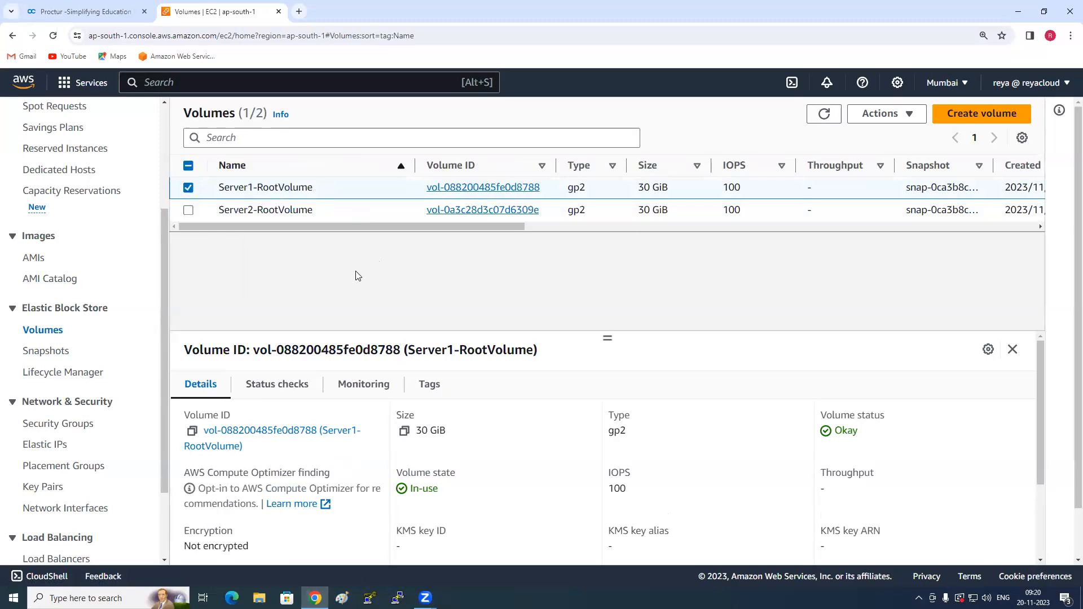
pyautogui.moveTo(415, 161); pyautogui.dragTo(335, 160)
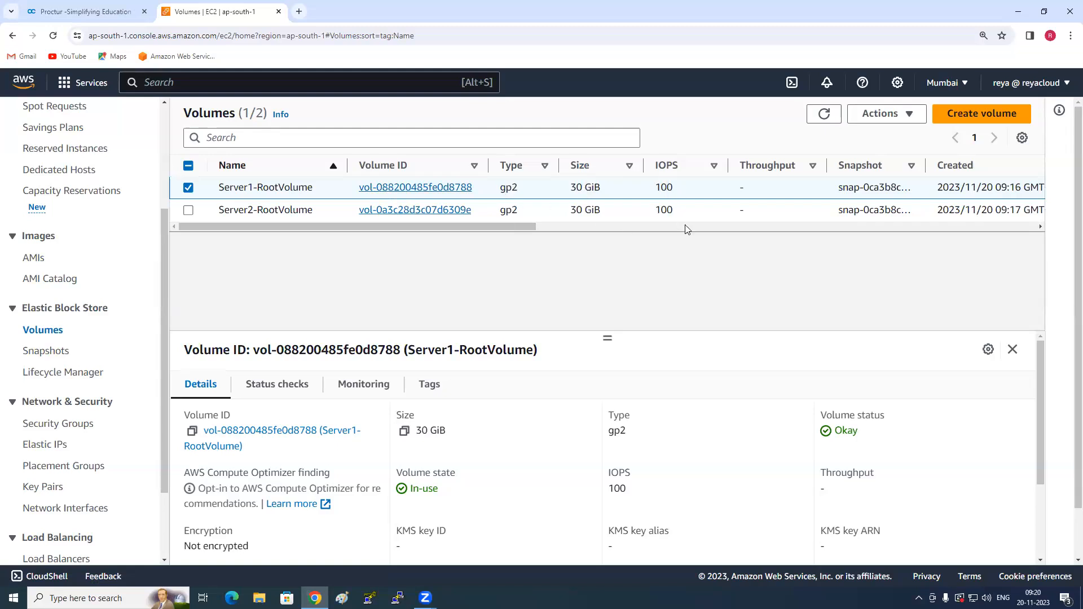
# - Review the availability zone, volume state and attached instance of both root volumes
pyautogui.moveTo(509, 224); pyautogui.dragTo(738, 230)
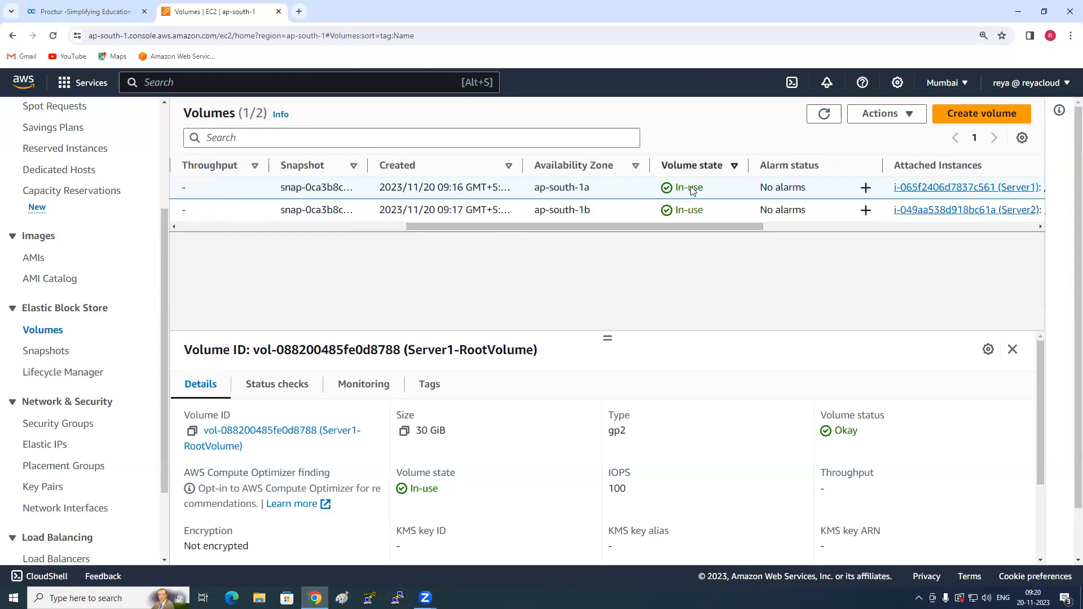
pyautogui.moveTo(736, 229); pyautogui.dragTo(425, 244)
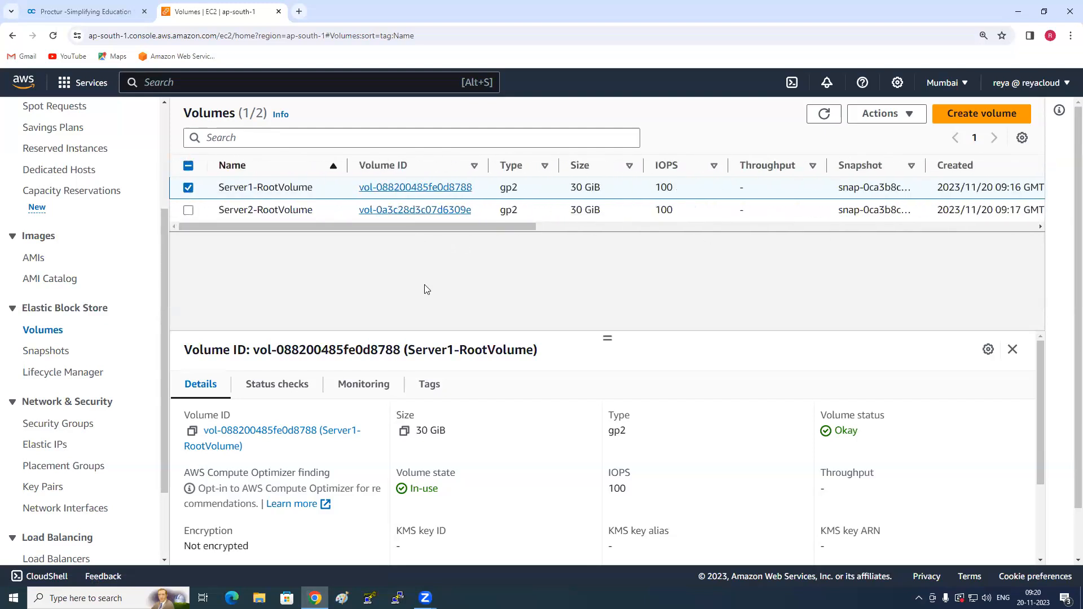
# - Return to the instances list and copy Server1's public IPv4 address
pyautogui.scroll(3, 76, 243)
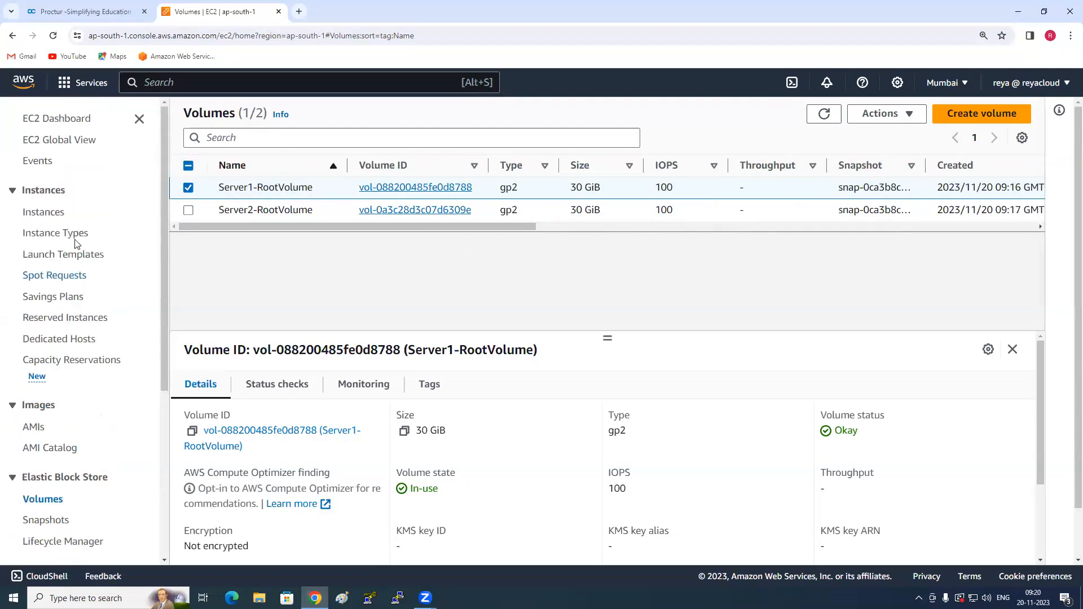
pyautogui.click(45, 213)
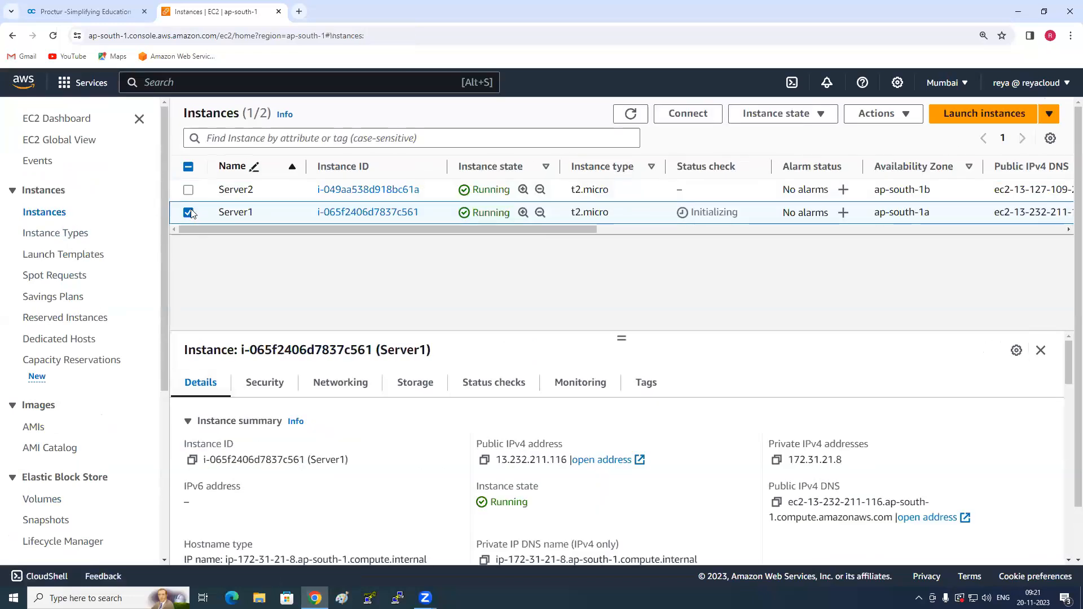
pyautogui.click(226, 167)
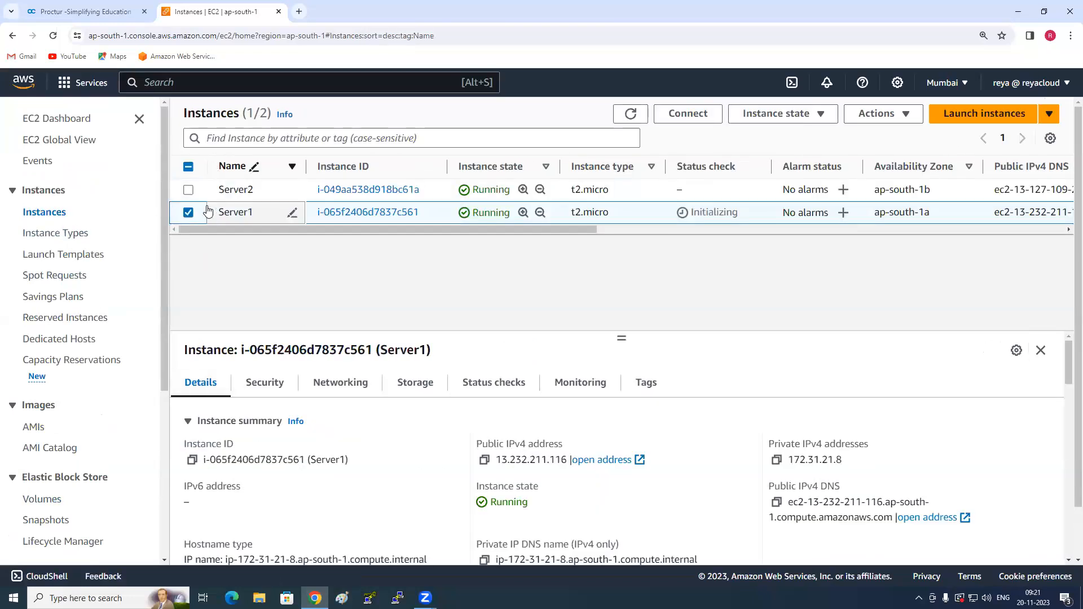
pyautogui.click(485, 461)
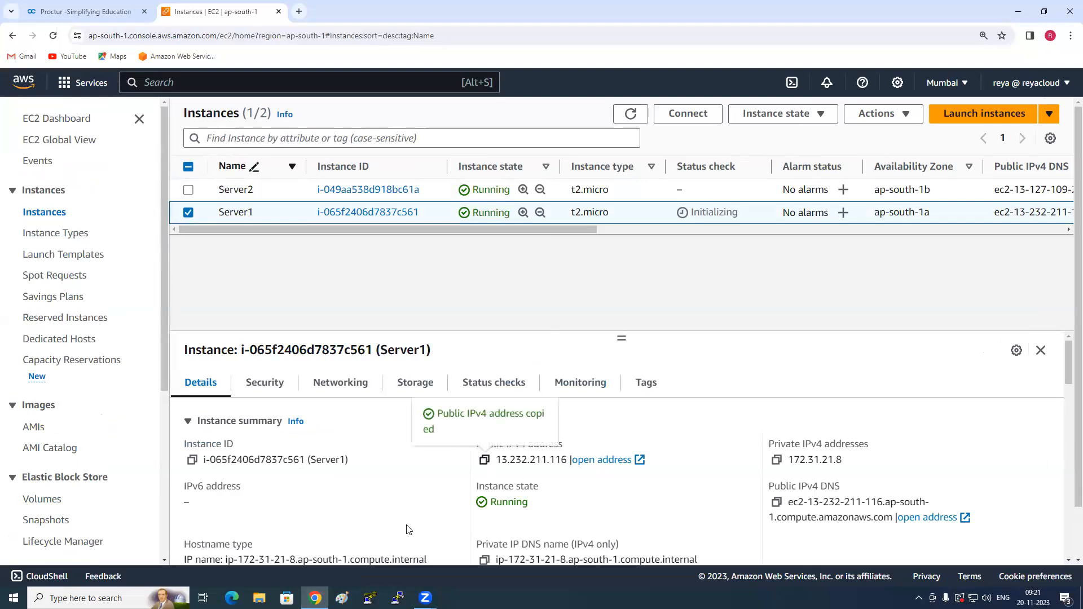
# - Open Remote Desktop Connection and start connecting to Server1 at the copied address 13.232.211.116
pyautogui.press('super')
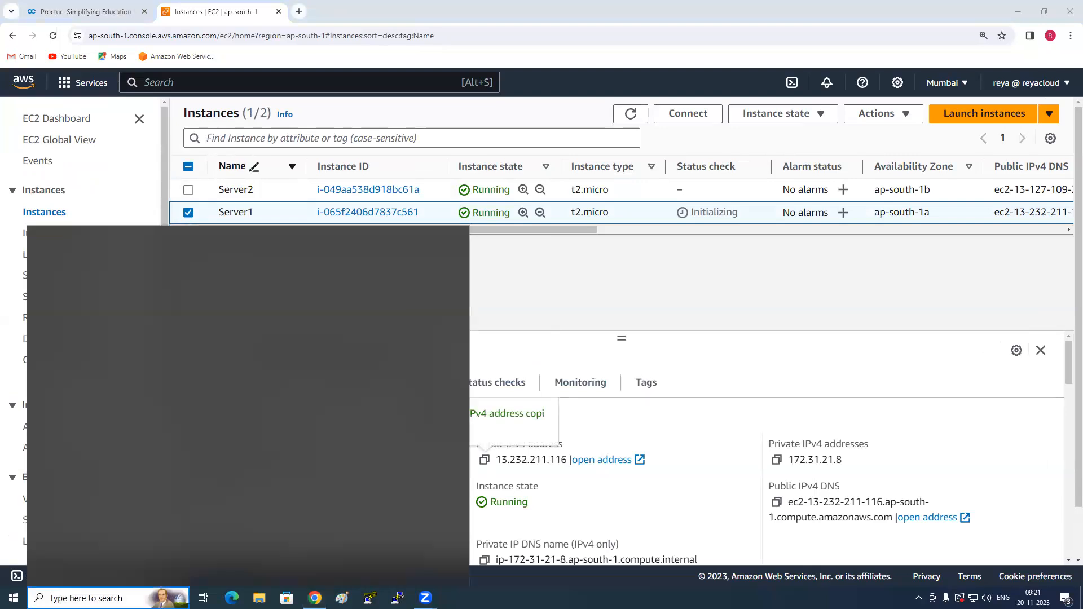
pyautogui.write('remote')
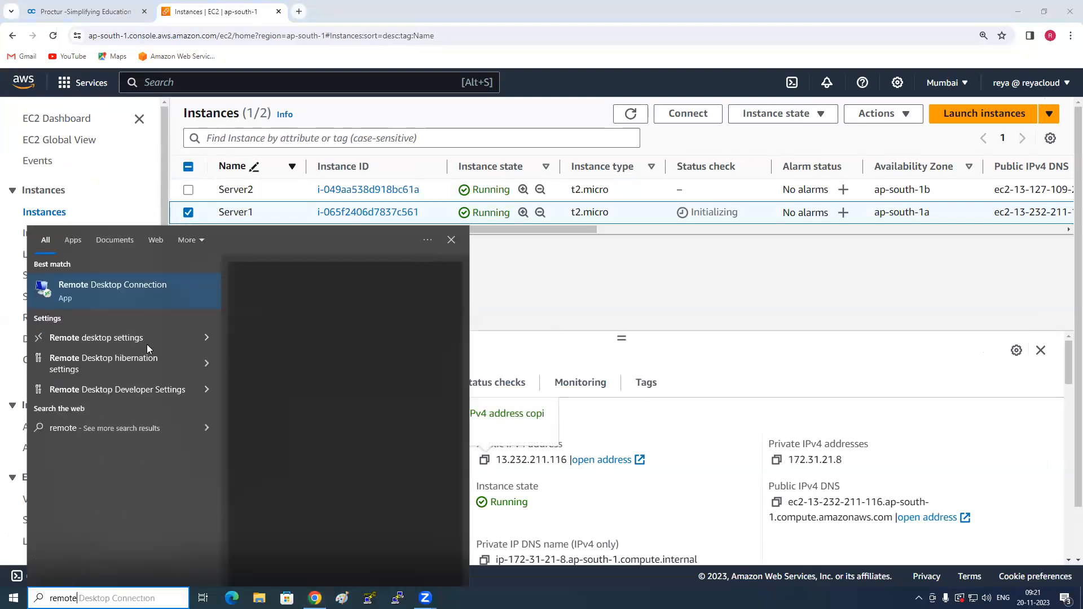
pyautogui.click(151, 297)
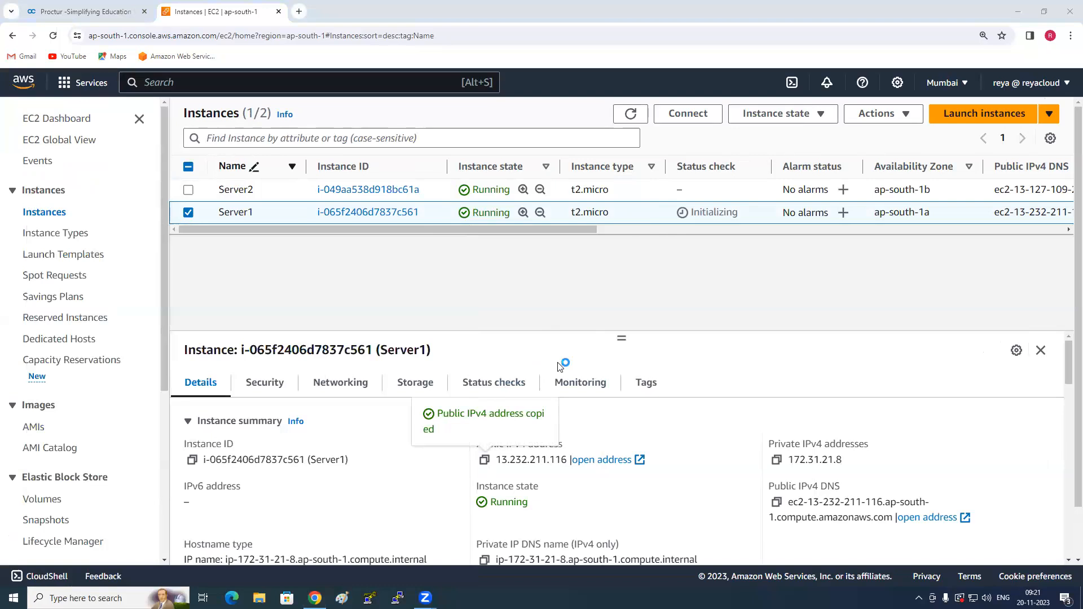
pyautogui.hotkey('ctrl', 'v')
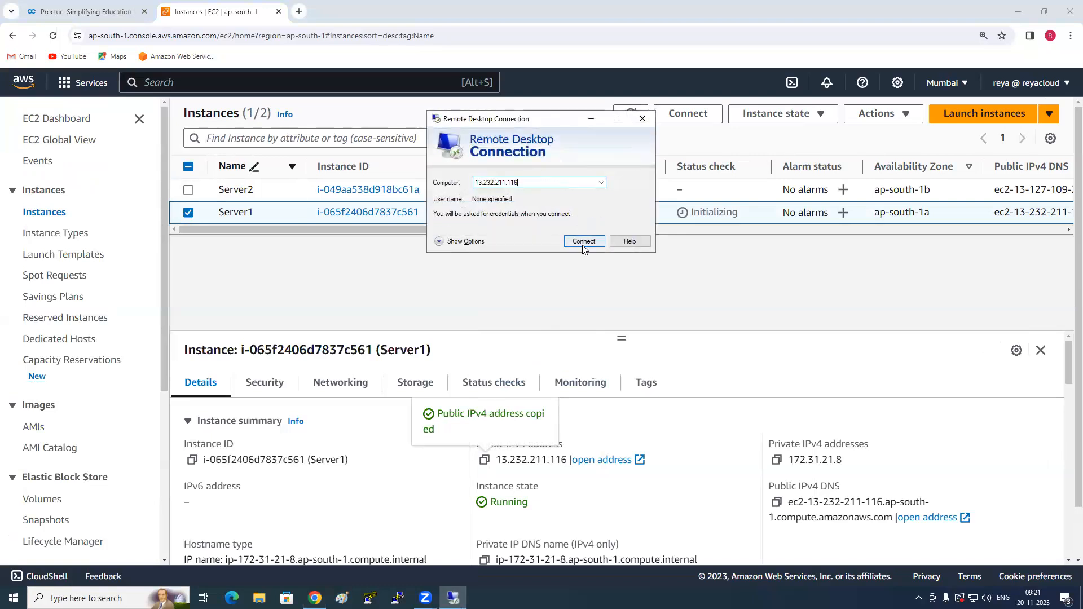
pyautogui.click(583, 242)
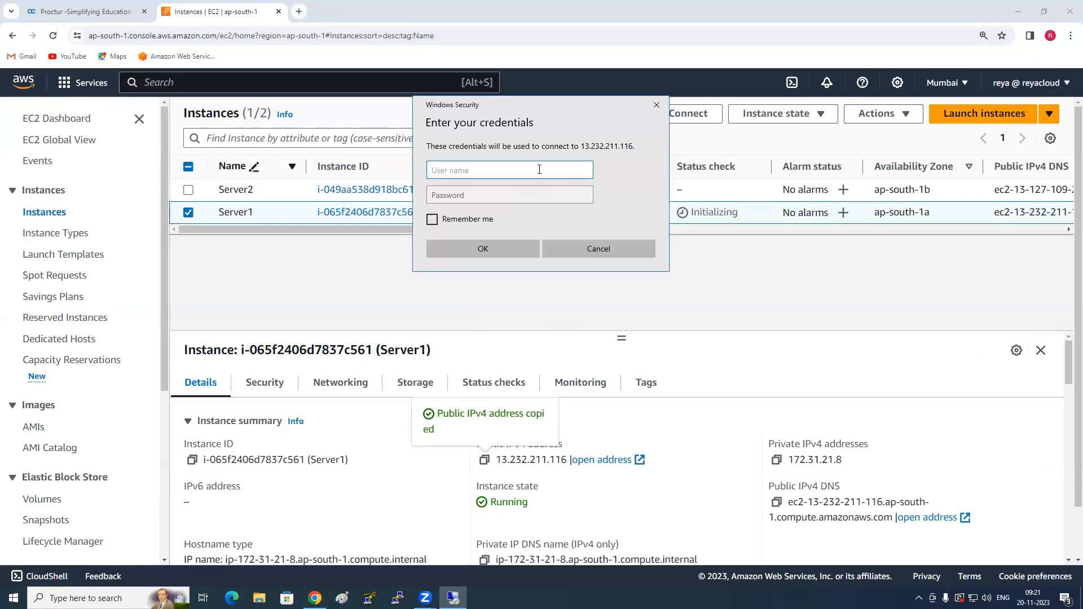
# - Enter administrator as the user name in the remote login credentials and move on to the password field
pyautogui.write('administrator')
pyautogui.press('Tab')
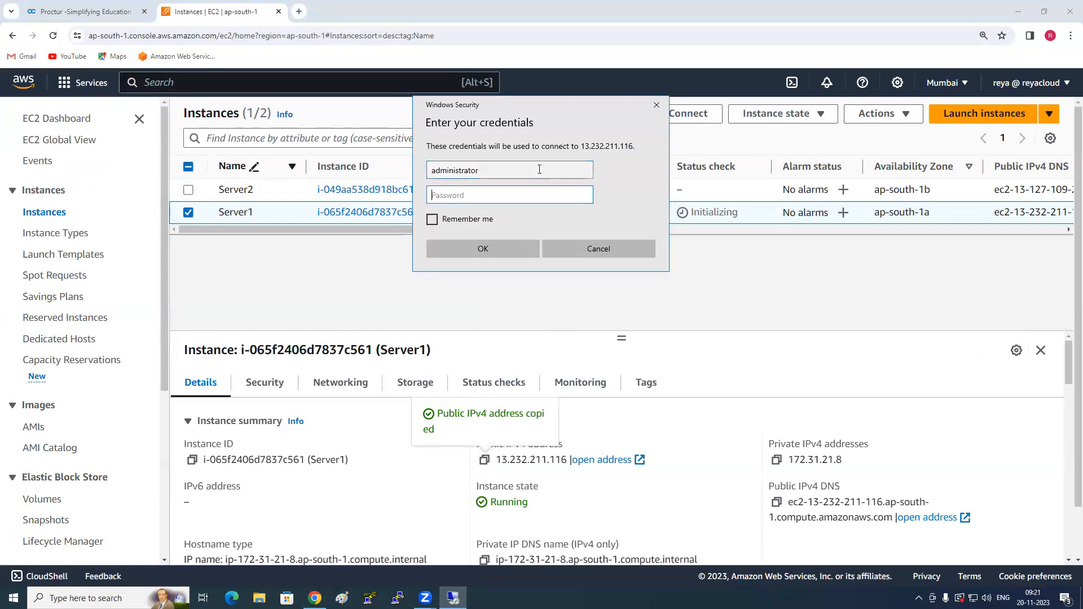
# - Open the Get Windows password page from Server1's security actions
pyautogui.click(397, 297)
pyautogui.click(819, 115)
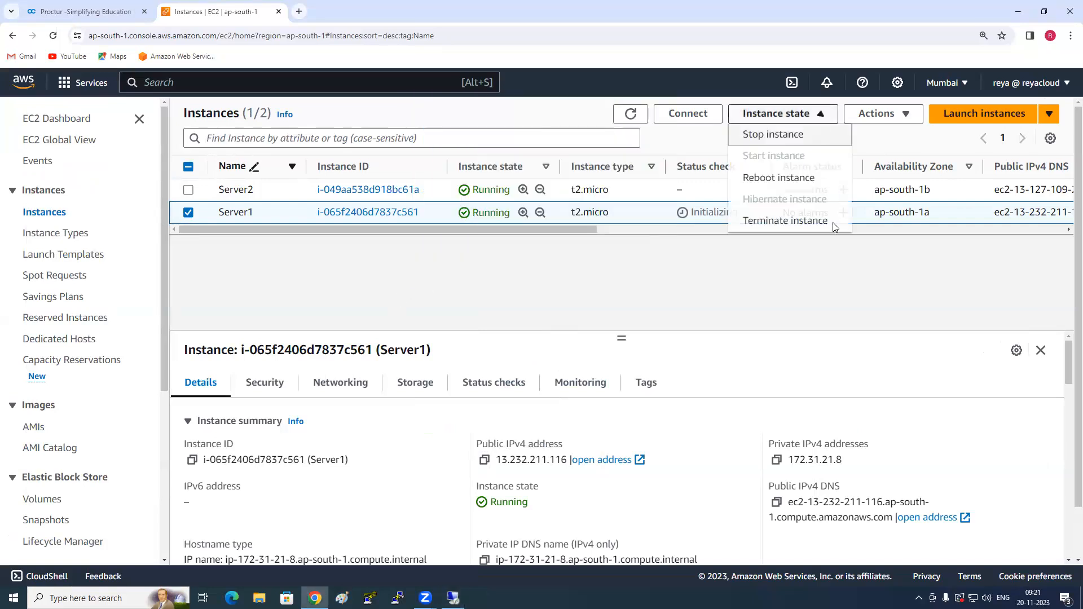
pyautogui.click(905, 114)
pyautogui.moveTo(895, 243)
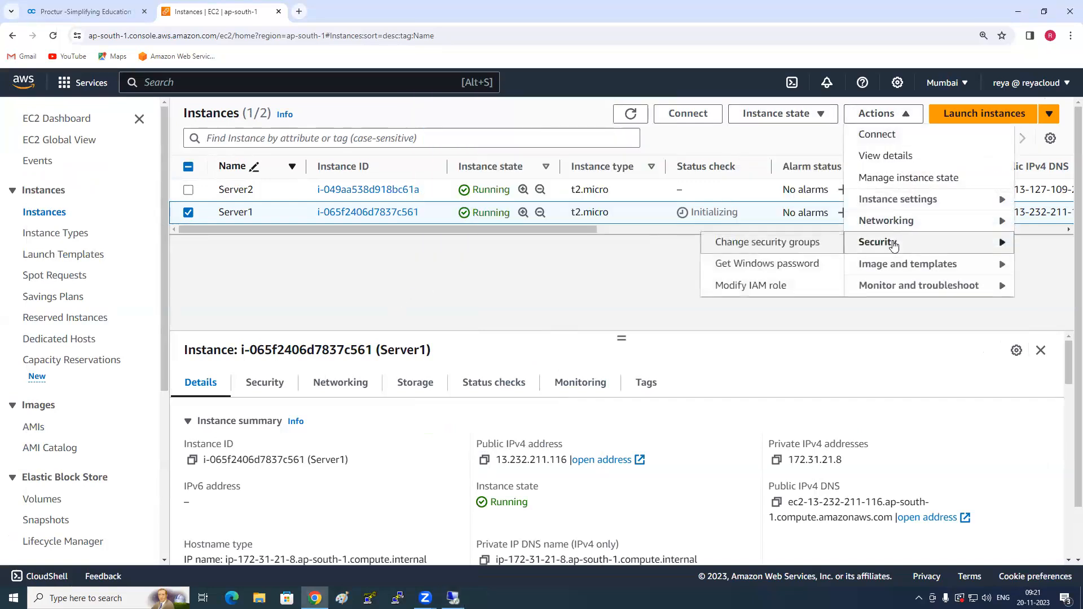
pyautogui.click(769, 267)
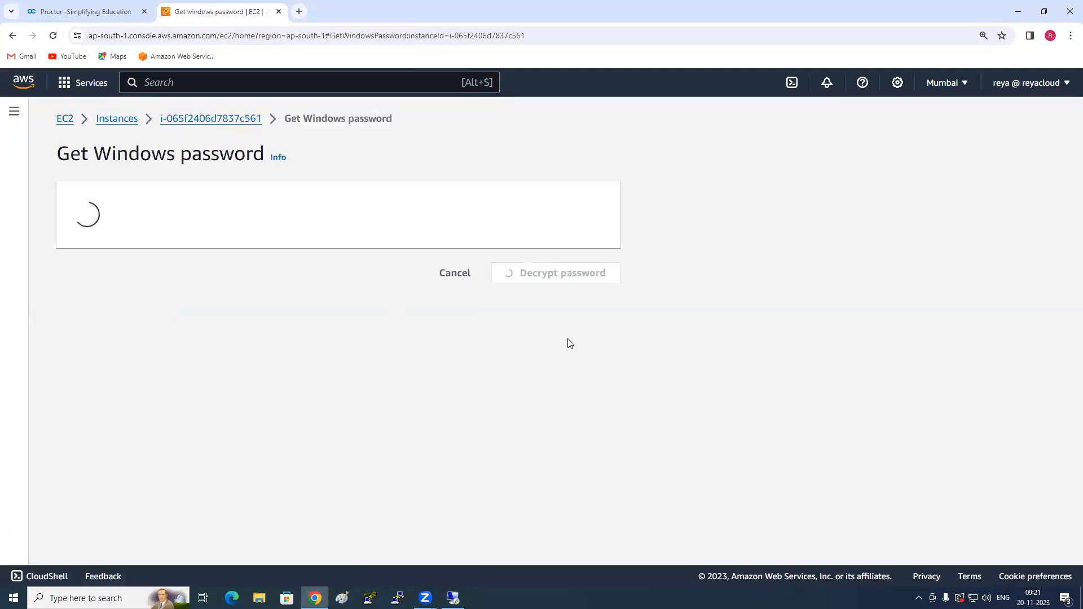
# - Upload the private key file 9AMBATCH.pem from the Reyaz folder, decrypt Server1's administrator password and copy it
pyautogui.click(181, 342)
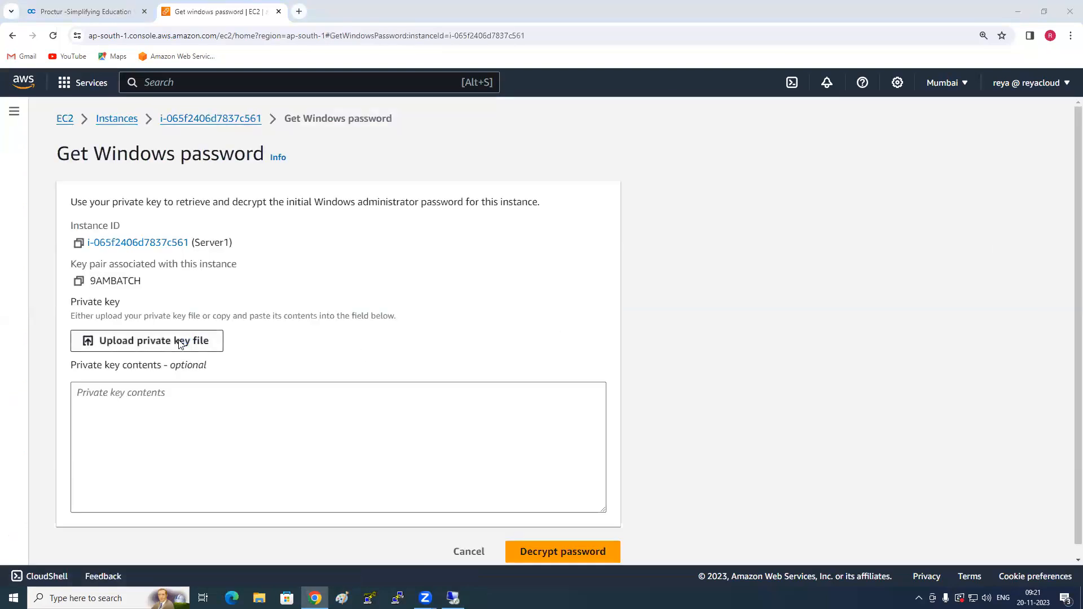
pyautogui.click(49, 158)
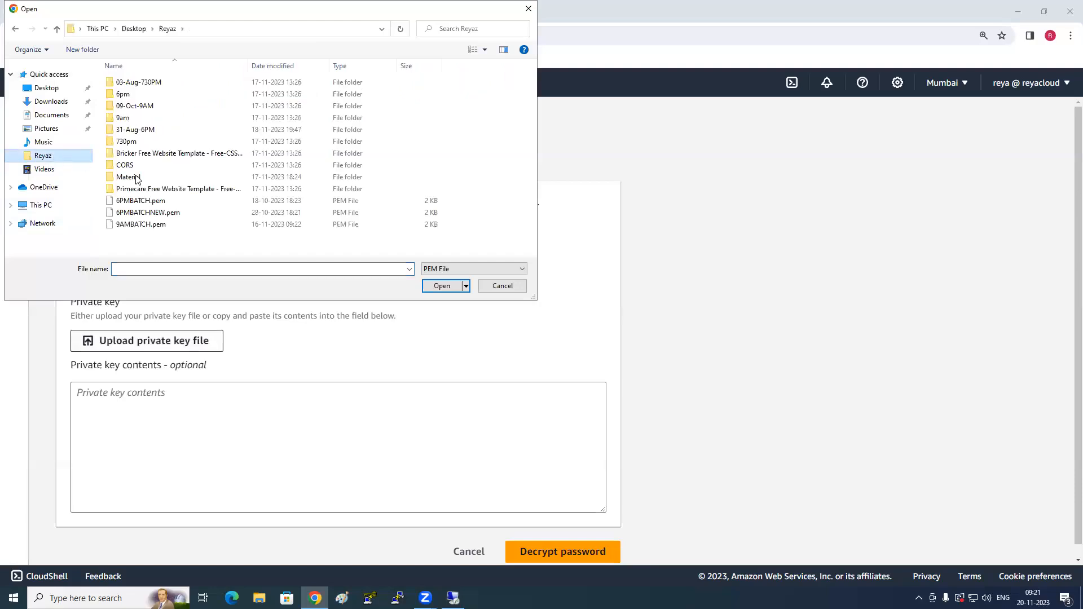
pyautogui.doubleClick(167, 226)
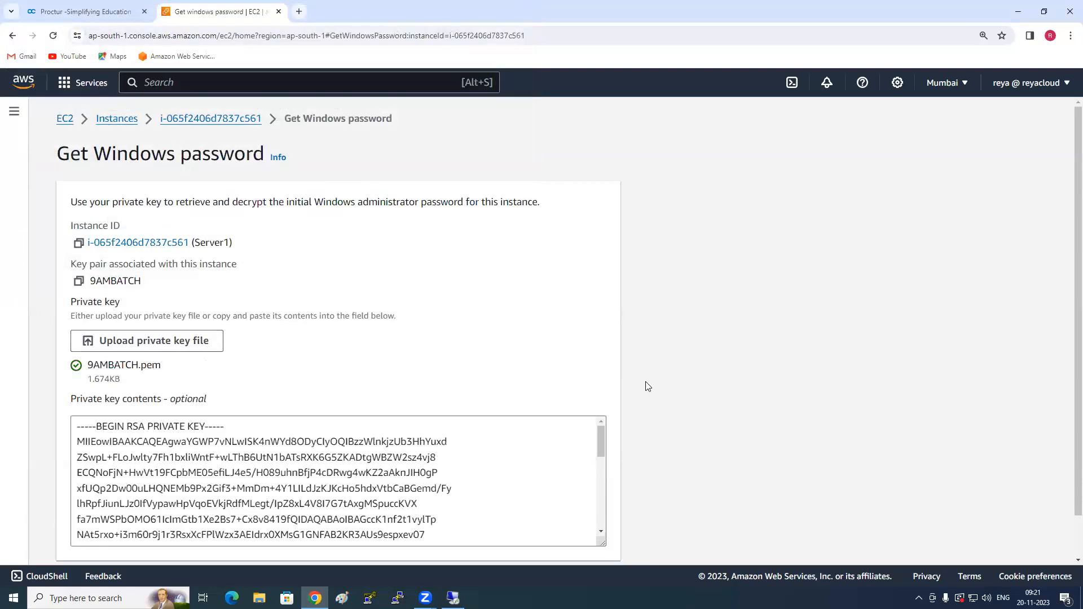
pyautogui.scroll(-1, 708, 378)
pyautogui.click(608, 537)
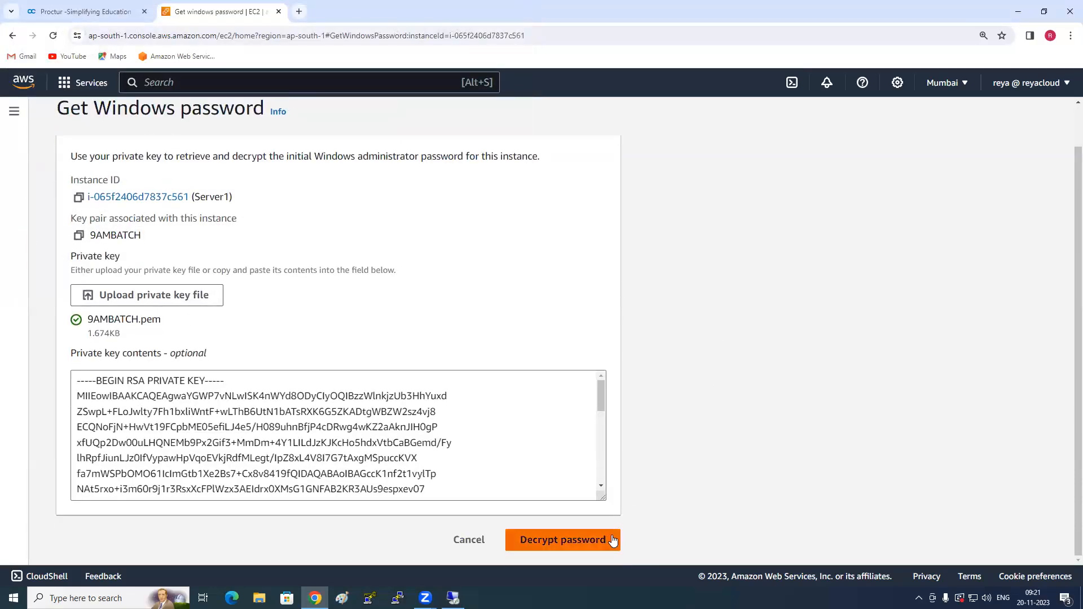
pyautogui.click(366, 366)
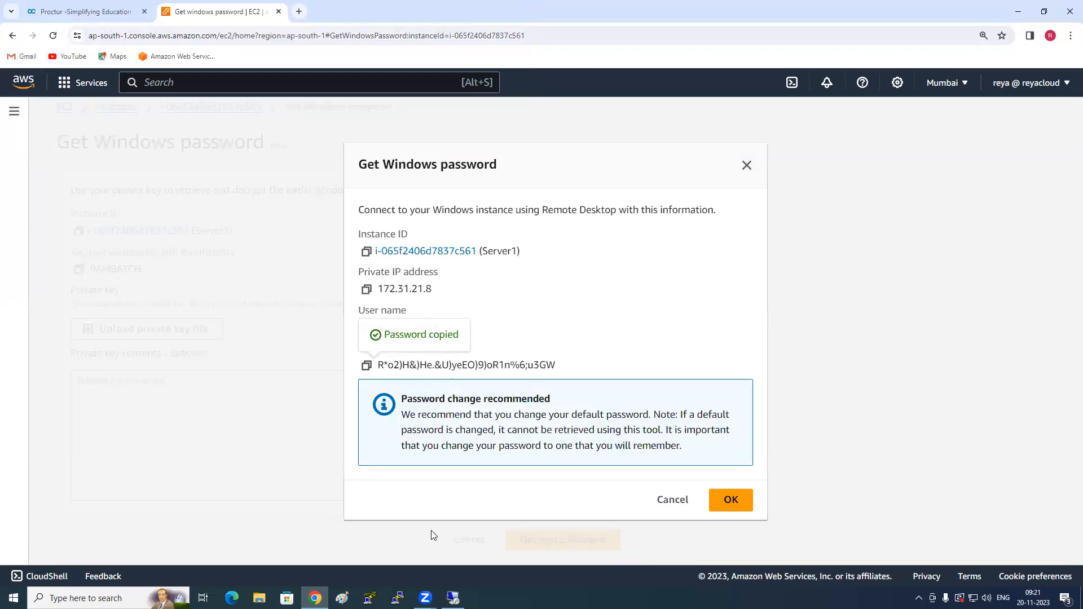
# - Sign in to Server1's remote session with the copied administrator password, minimize the session and close the decrypted password details
pyautogui.click(506, 252)
pyautogui.click(576, 280)
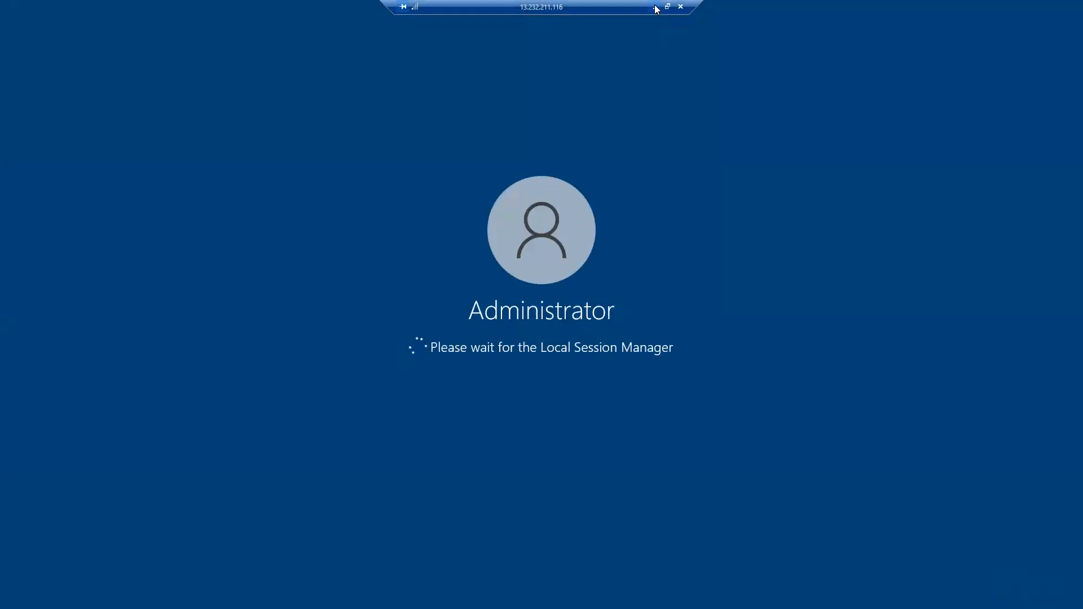
pyautogui.click(655, 7)
pyautogui.click(728, 500)
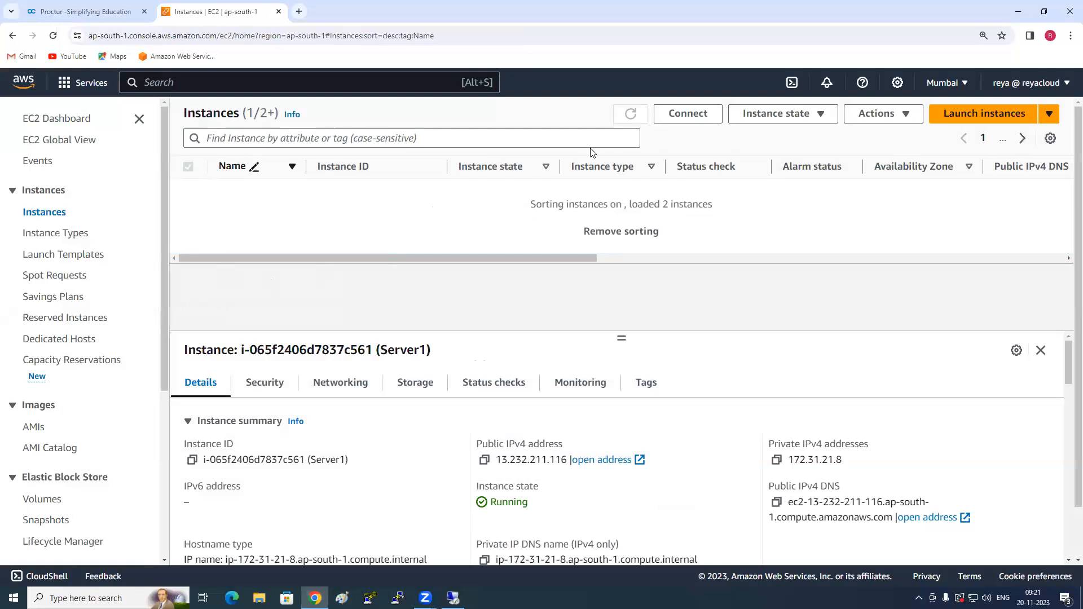
# - Open the Elastic Block Store volumes list and view the details of Server1-RootVolume
pyautogui.scroll(-3, 56, 339)
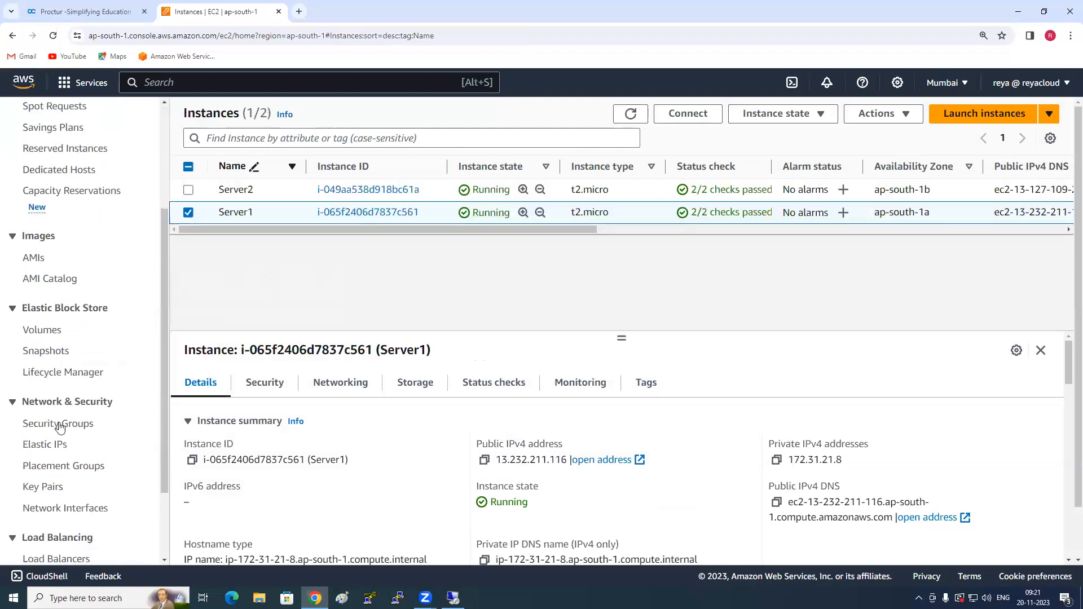
pyautogui.click(41, 330)
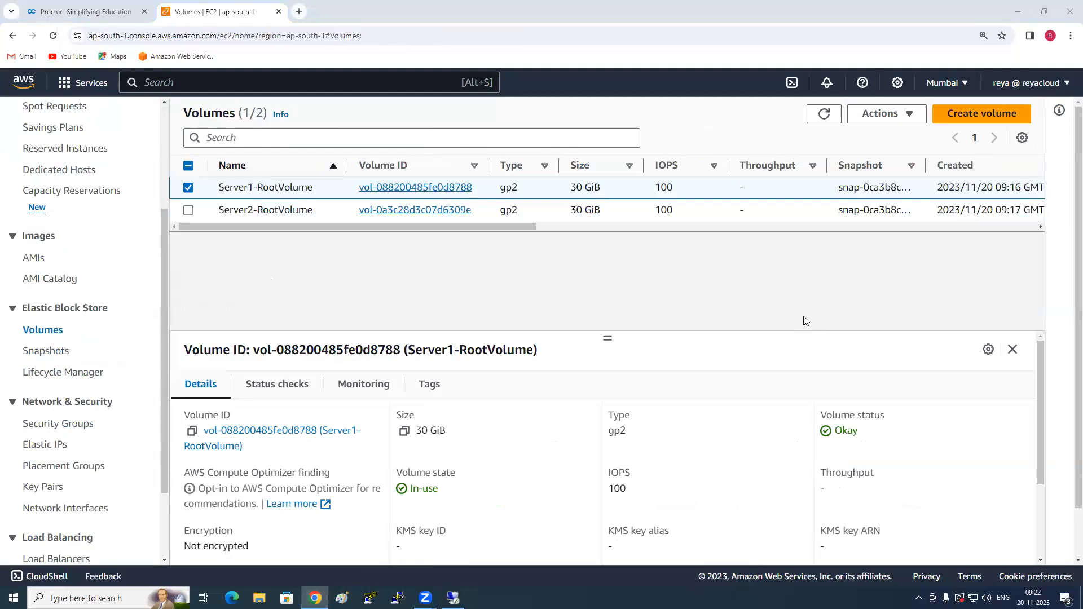
pyautogui.click(825, 124)
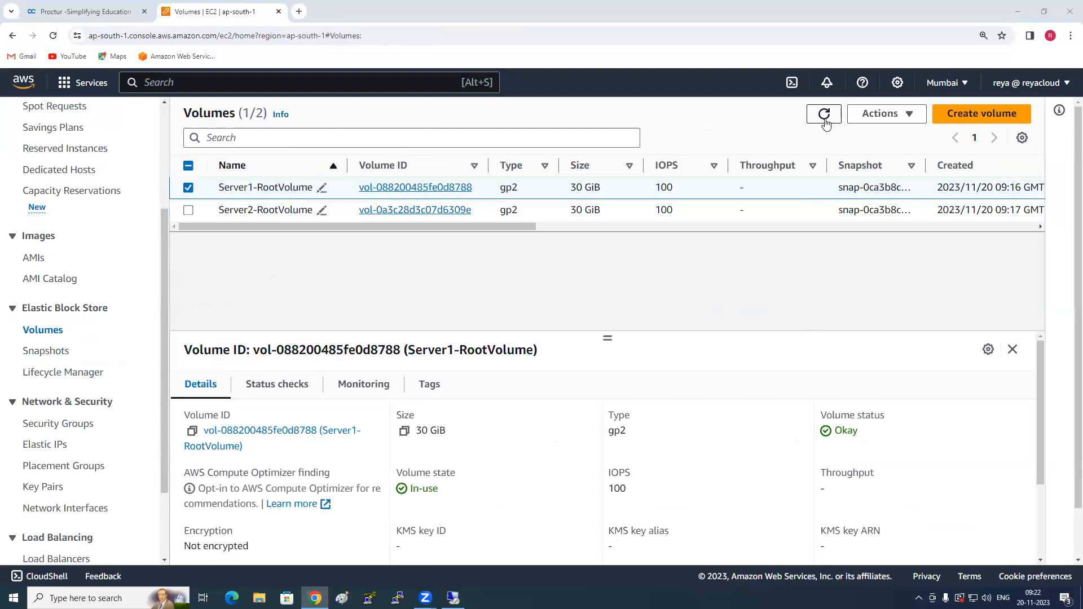
# - Open the Modify volume form for Server1-RootVolume and try a size of 5000 GiB
pyautogui.click(898, 115)
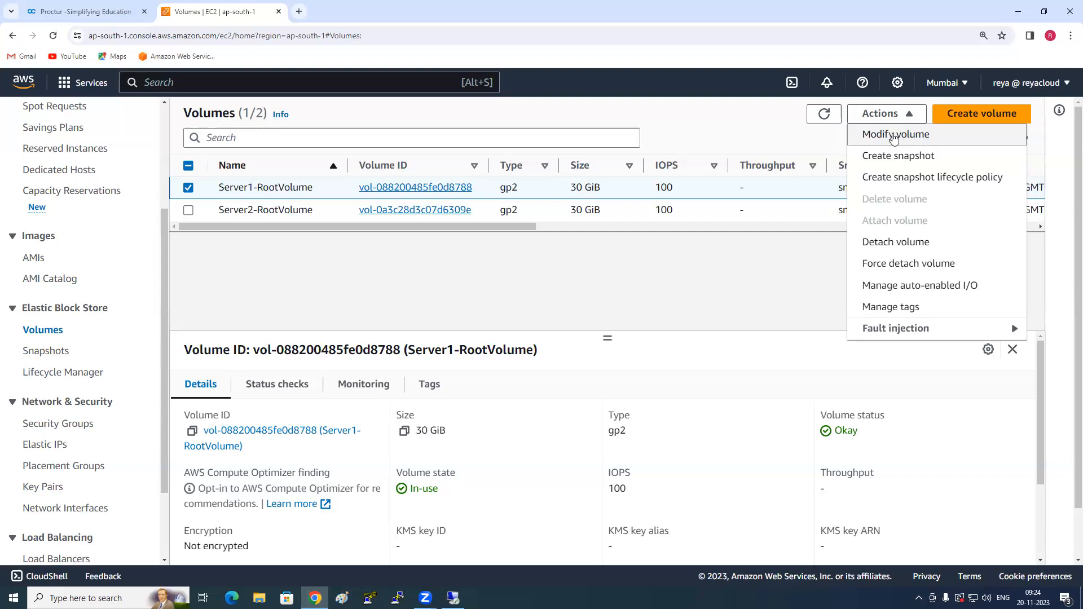
pyautogui.click(894, 136)
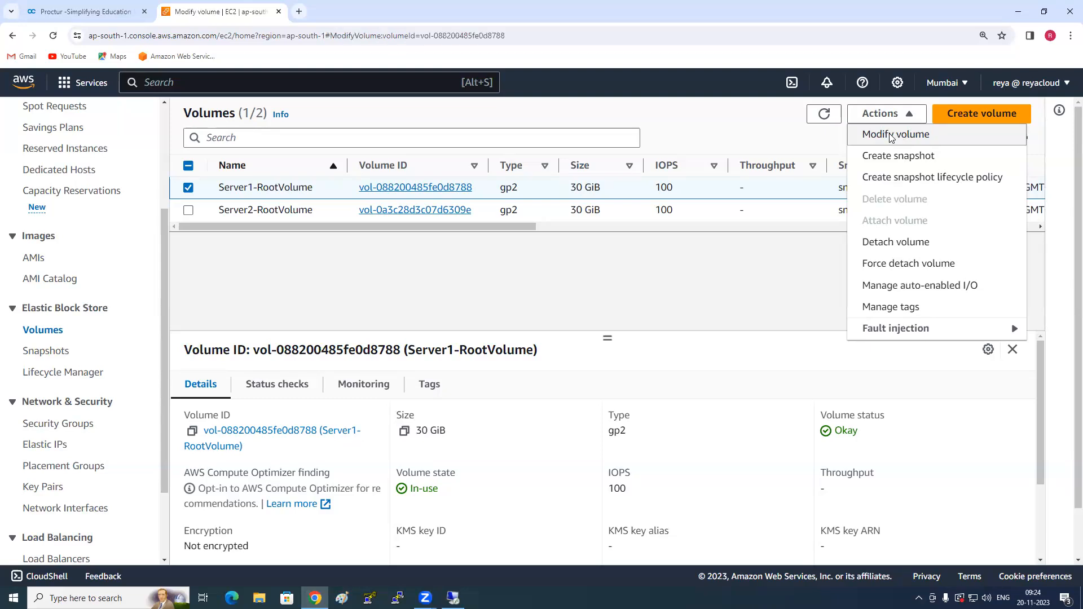
pyautogui.click(104, 395)
pyautogui.doubleClick(103, 395)
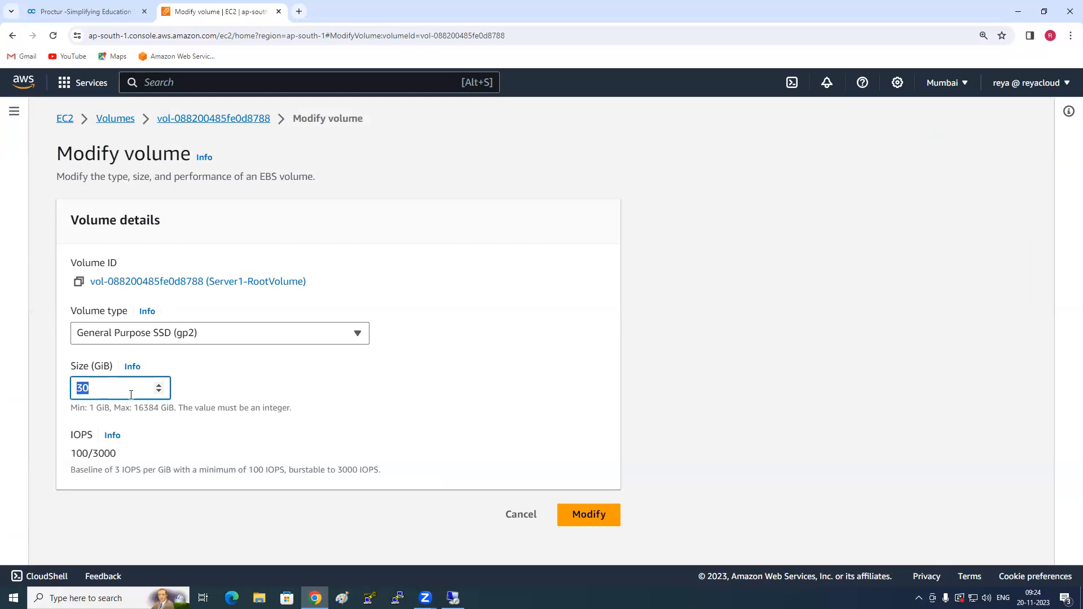
pyautogui.write('5000')
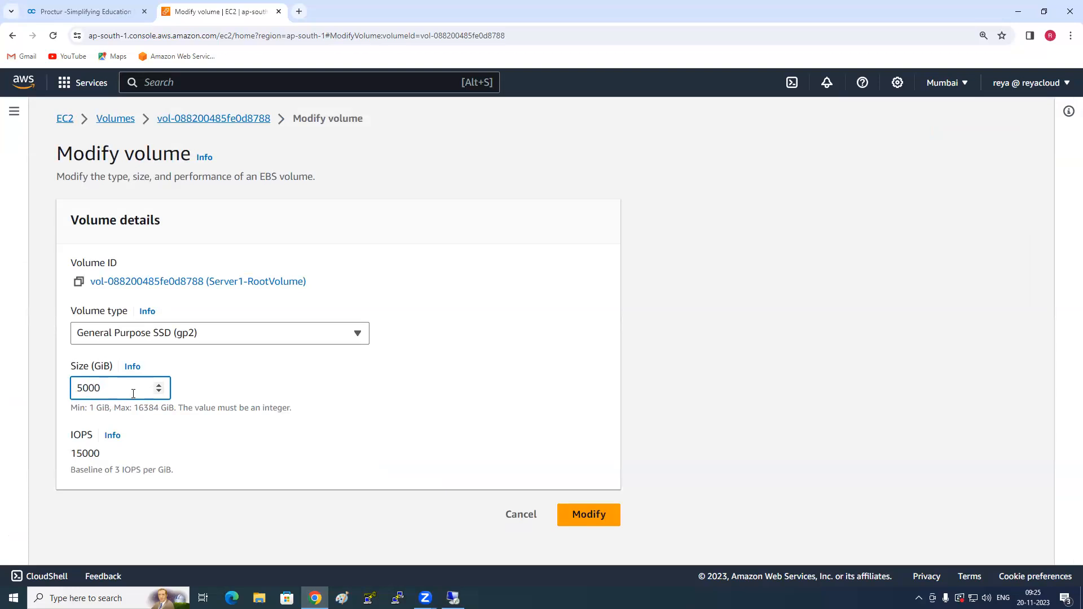
# - Set the size in the Modify volume form back to 30 GiB
pyautogui.moveTo(133, 407); pyautogui.dragTo(158, 407)
pyautogui.moveTo(121, 387); pyautogui.dragTo(65, 384)
pyautogui.write('30')
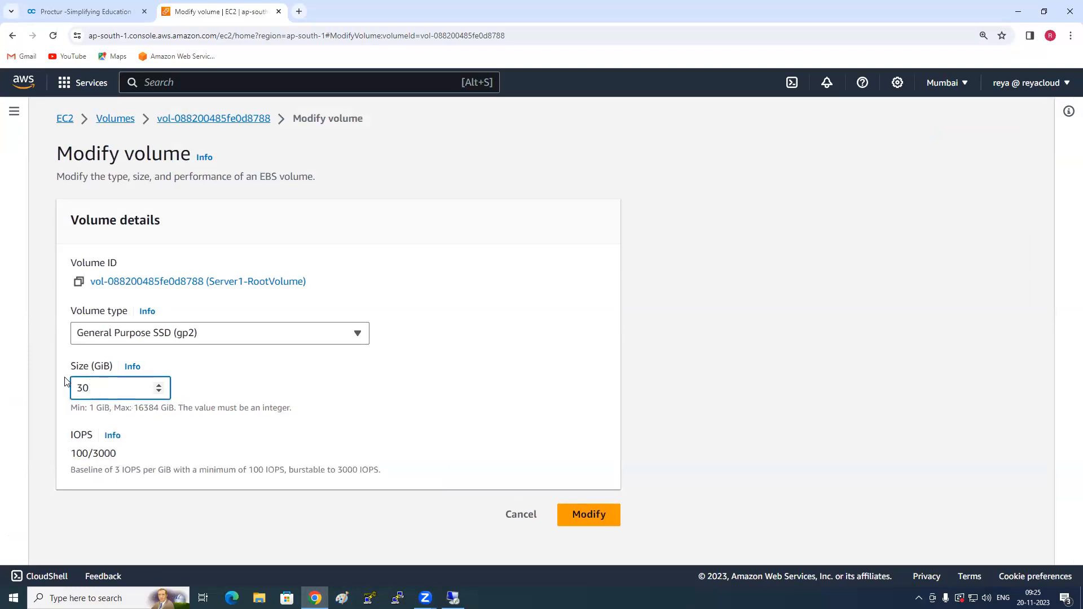
# - Try reducing Server1-RootVolume's size to 10 GiB, and restore the value to 30 GiB
pyautogui.press('BackSpace')
pyautogui.press('BackSpace')
pyautogui.write('10')
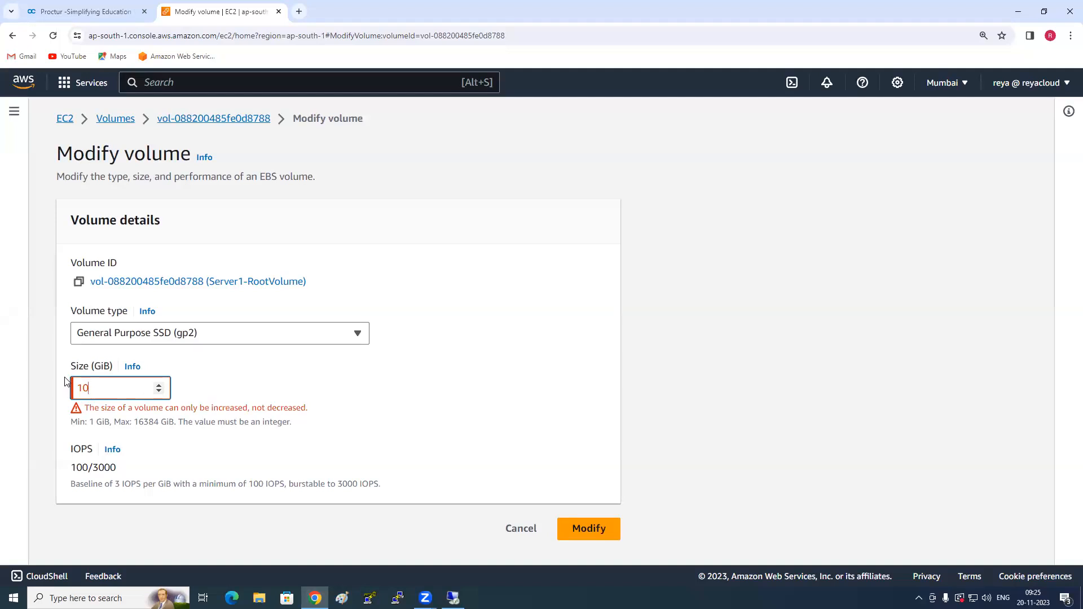
pyautogui.press('BackSpace')
pyautogui.write('3')
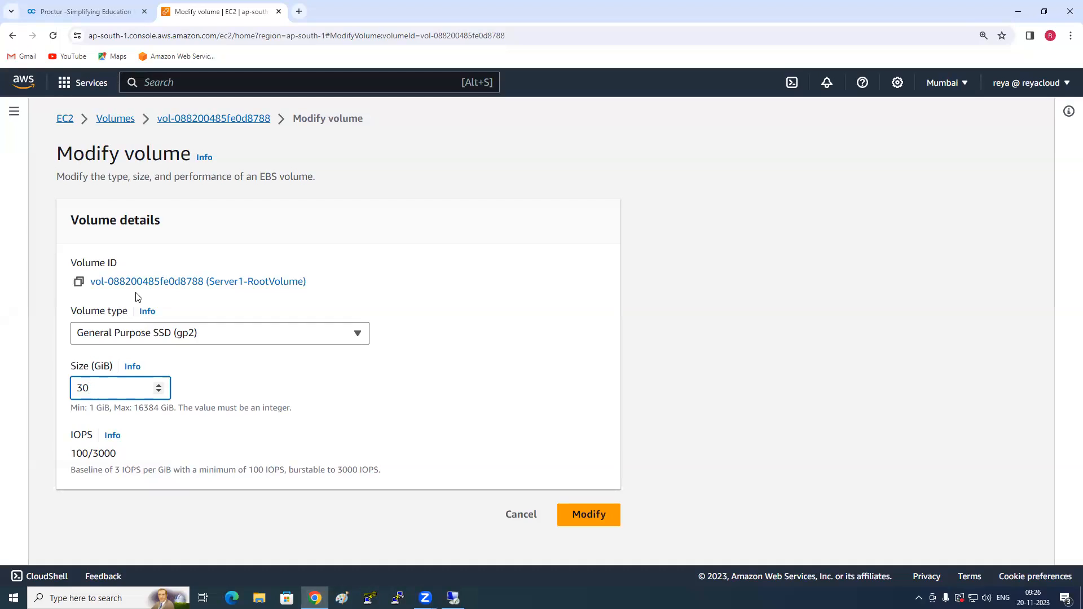
# - Review the volume types available for Server1-RootVolume and cancel the volume modification
pyautogui.click(160, 339)
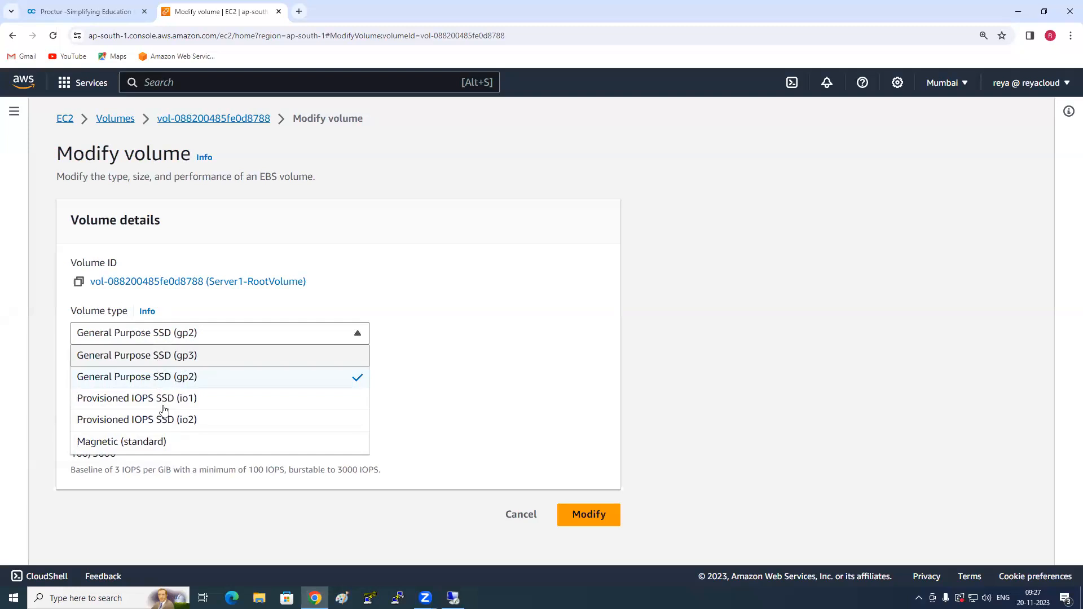
pyautogui.click(543, 354)
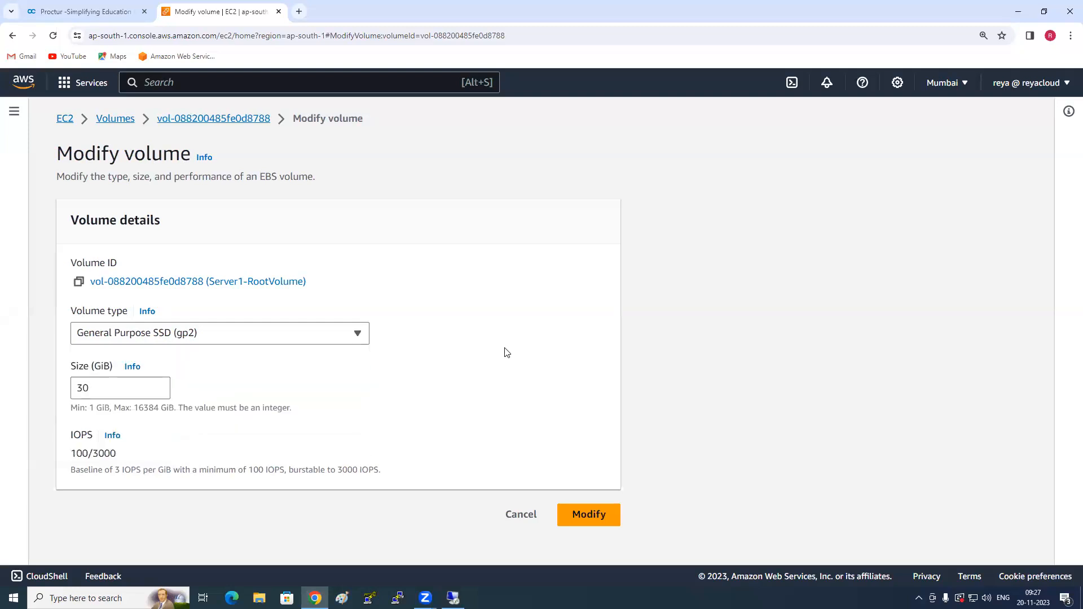
pyautogui.click(325, 339)
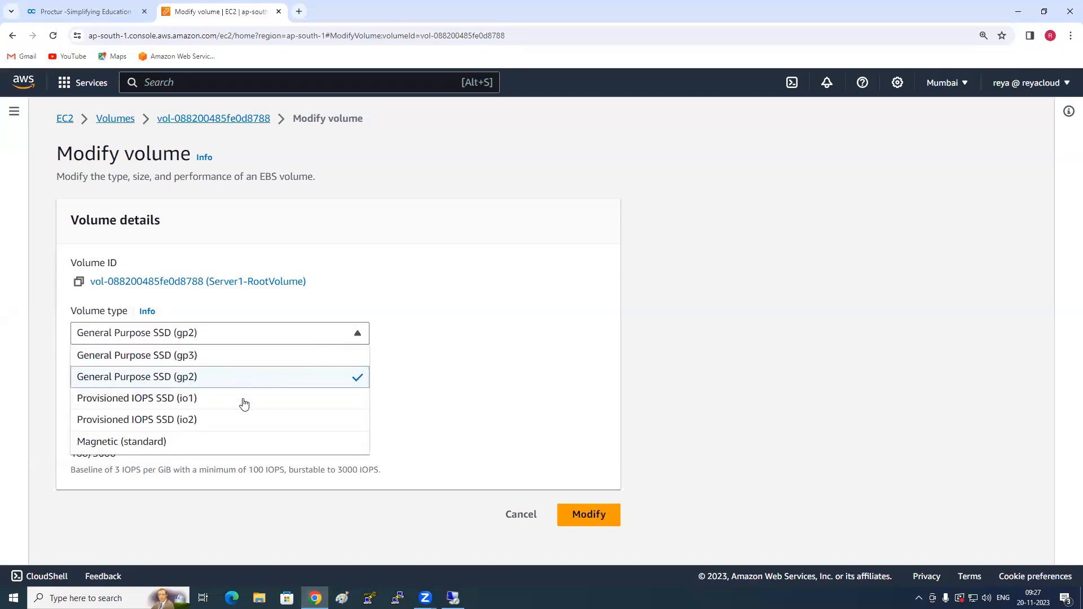
pyautogui.click(564, 327)
pyautogui.doubleClick(73, 386)
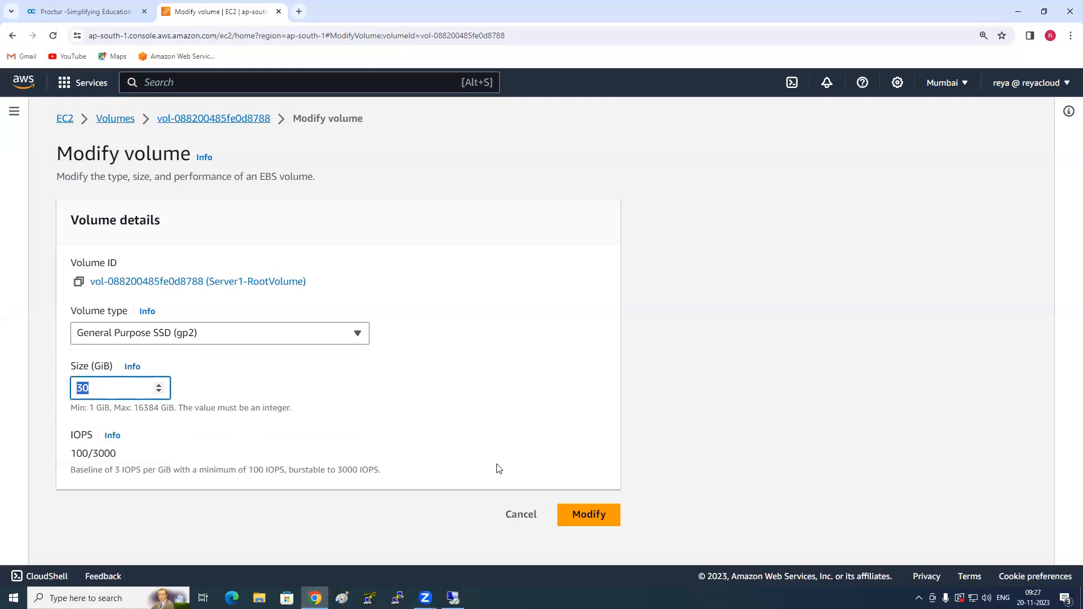
pyautogui.click(531, 520)
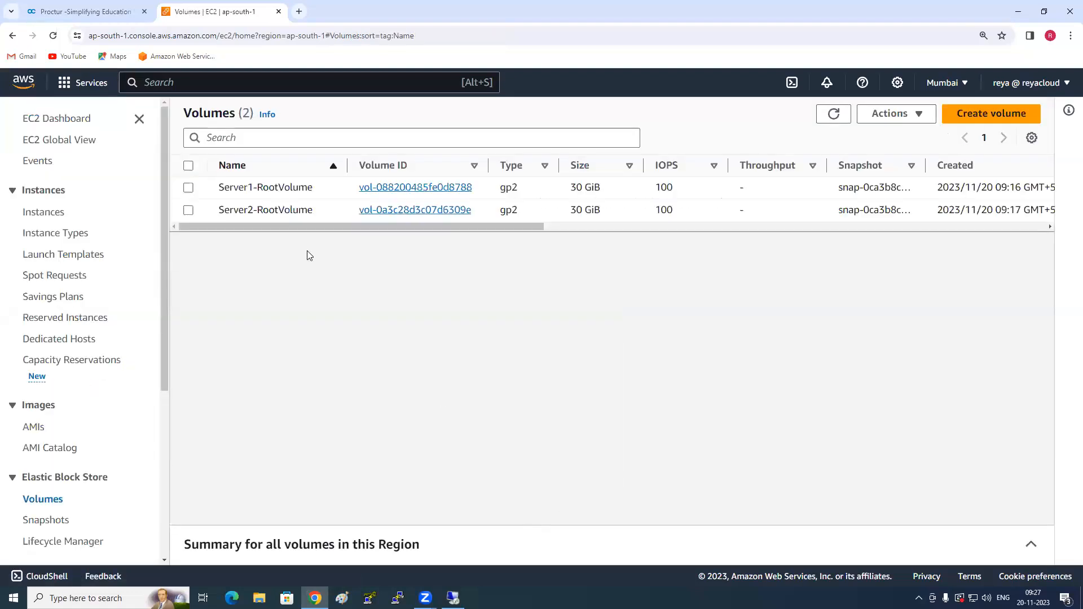
# - Select Server1-RootVolume in the volumes list and display the actions available for it
pyautogui.click(232, 194)
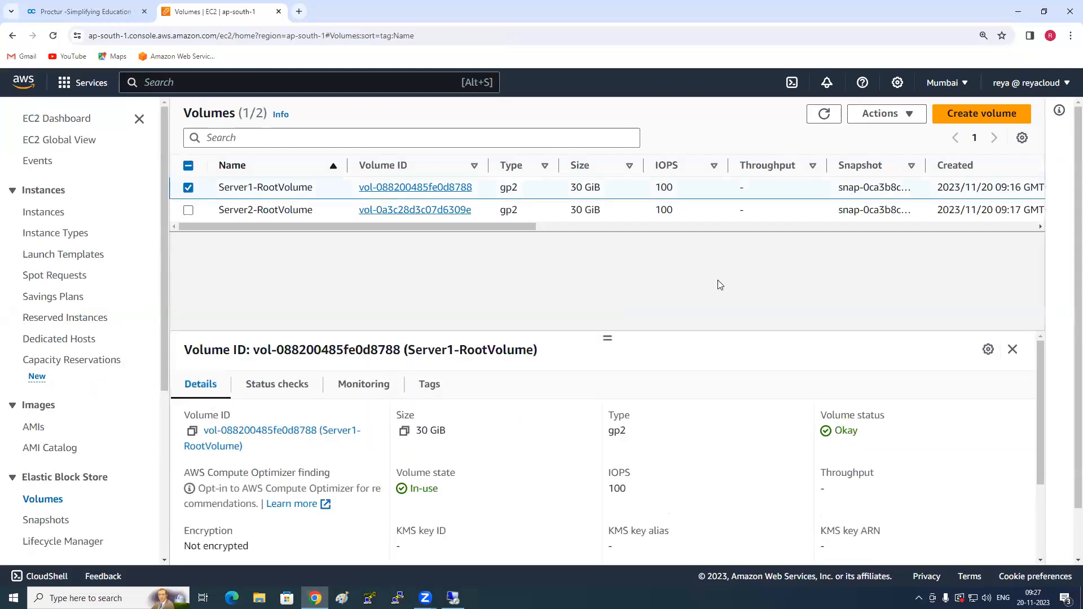
pyautogui.click(906, 115)
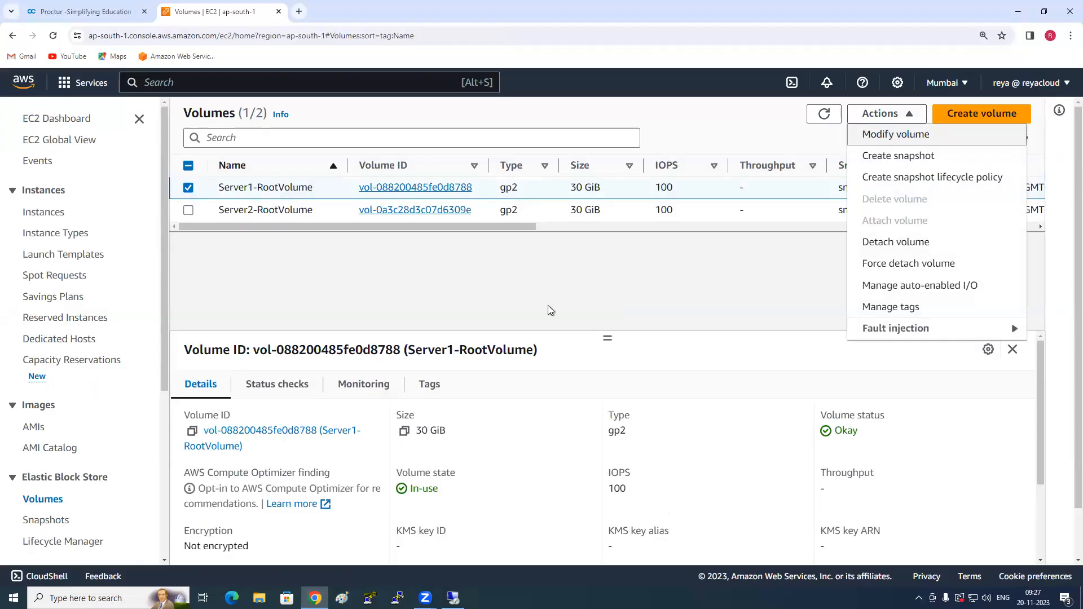
# - Switch to Server1's remote desktop, check the C: drive's capacity under This PC, and return to the EC2 console
pyautogui.hotkey('alt', 'Tab')
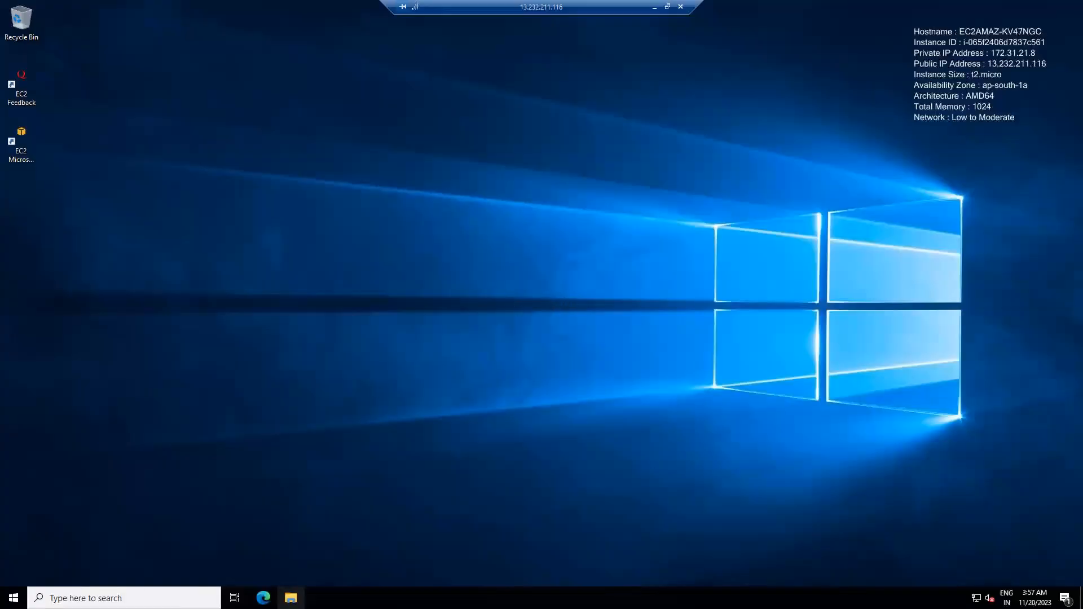
pyautogui.click(291, 598)
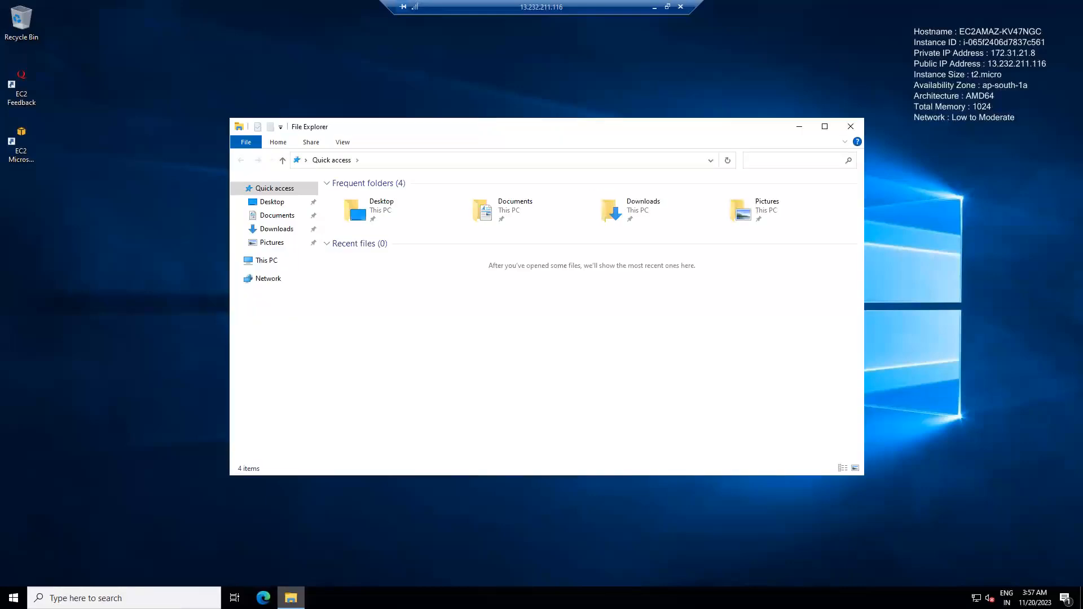
pyautogui.click(265, 260)
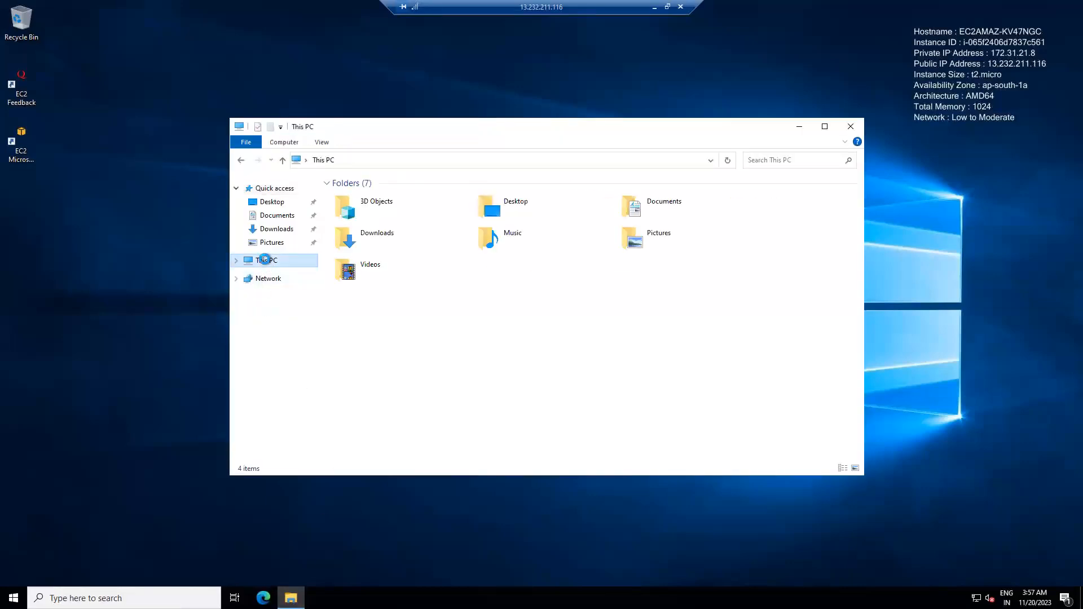
pyautogui.click(421, 330)
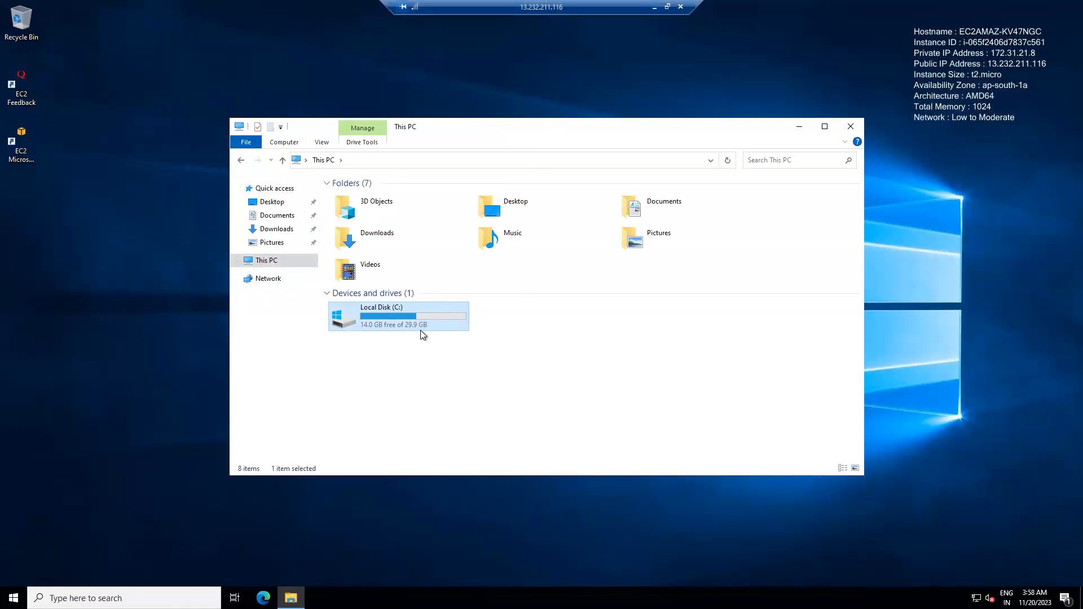
pyautogui.moveTo(435, 313)
pyautogui.click(655, 10)
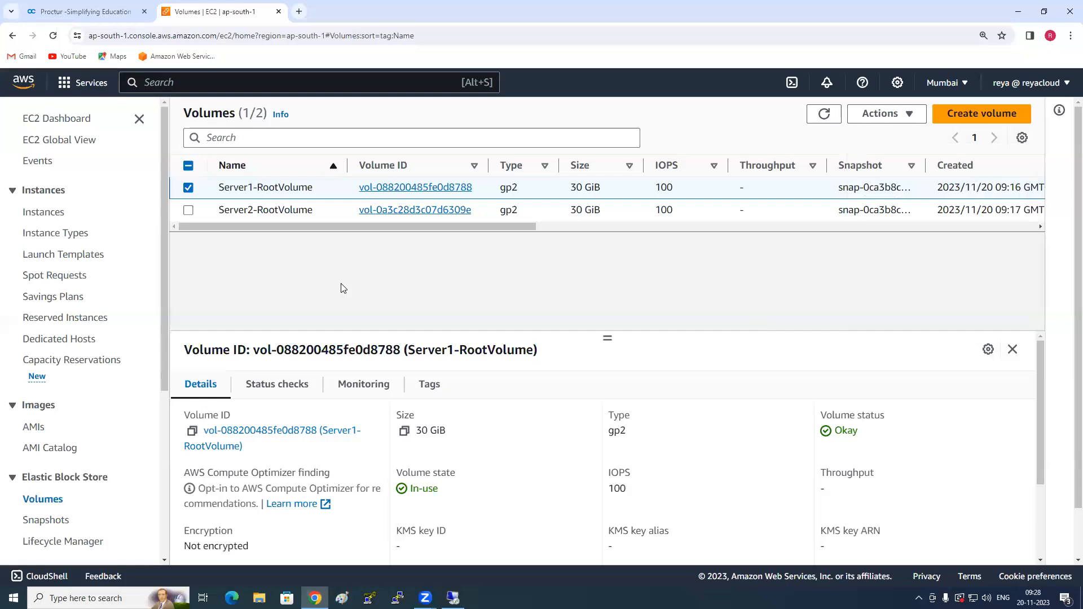
# - Modify Server1-RootVolume, setting its size to 50 GiB, and confirm the modification
pyautogui.click(899, 114)
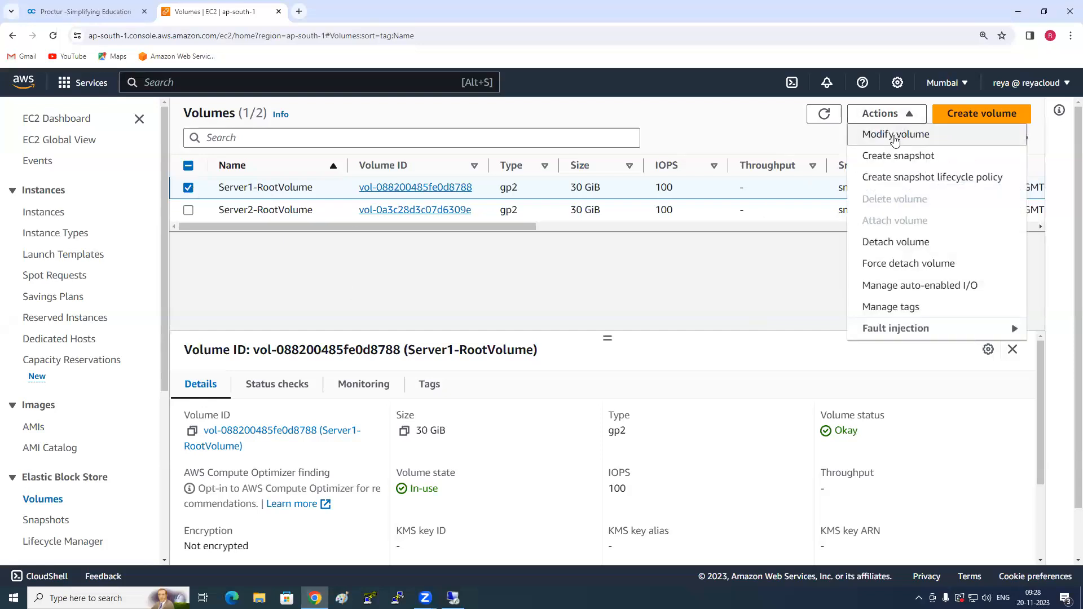
pyautogui.click(895, 135)
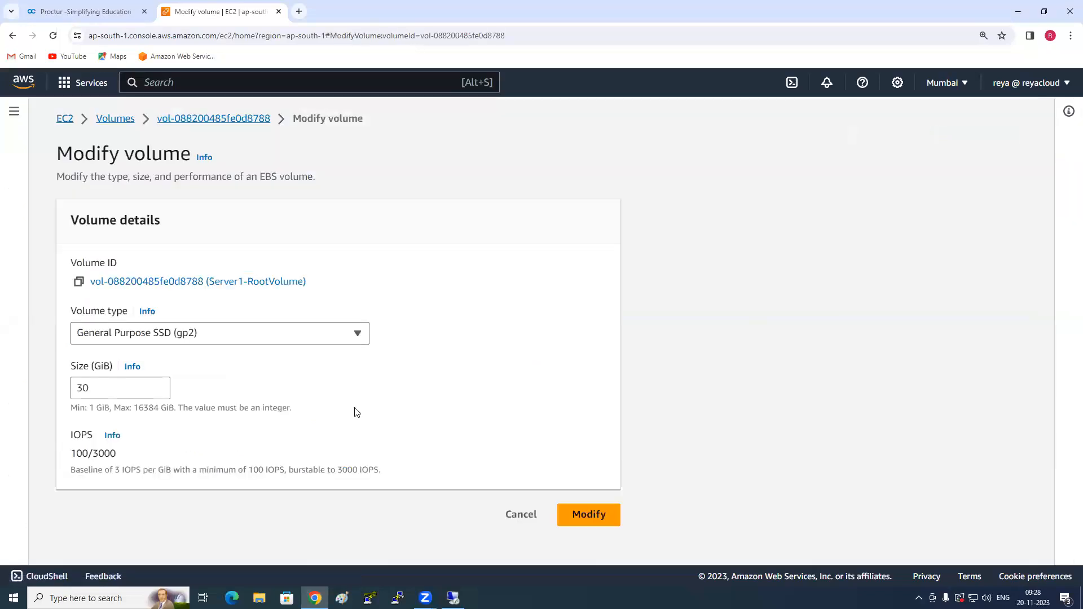
pyautogui.moveTo(88, 389); pyautogui.dragTo(57, 395)
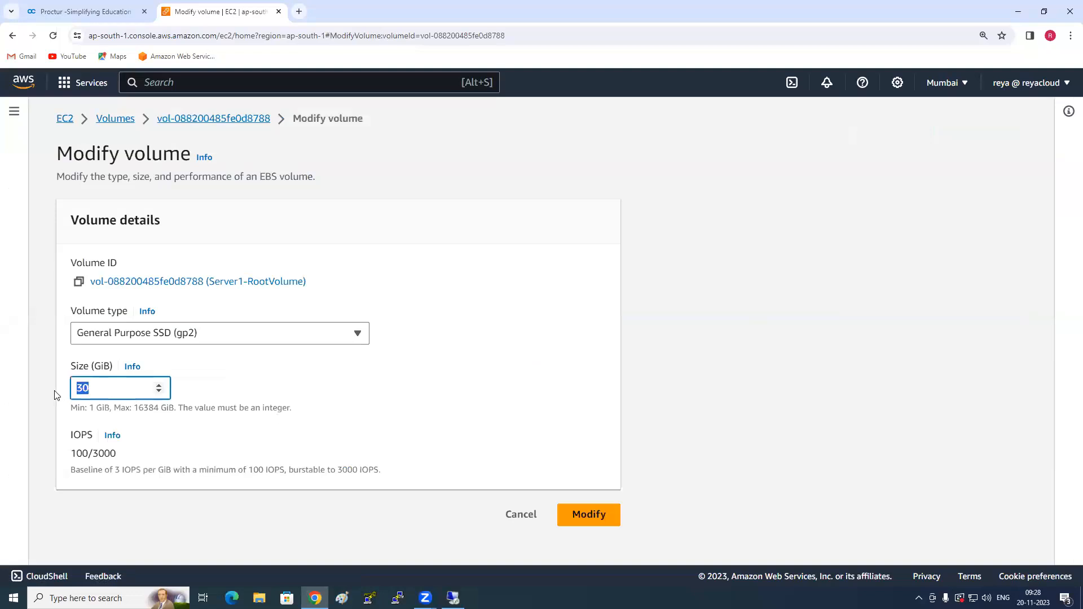
pyautogui.write('50')
pyautogui.click(603, 516)
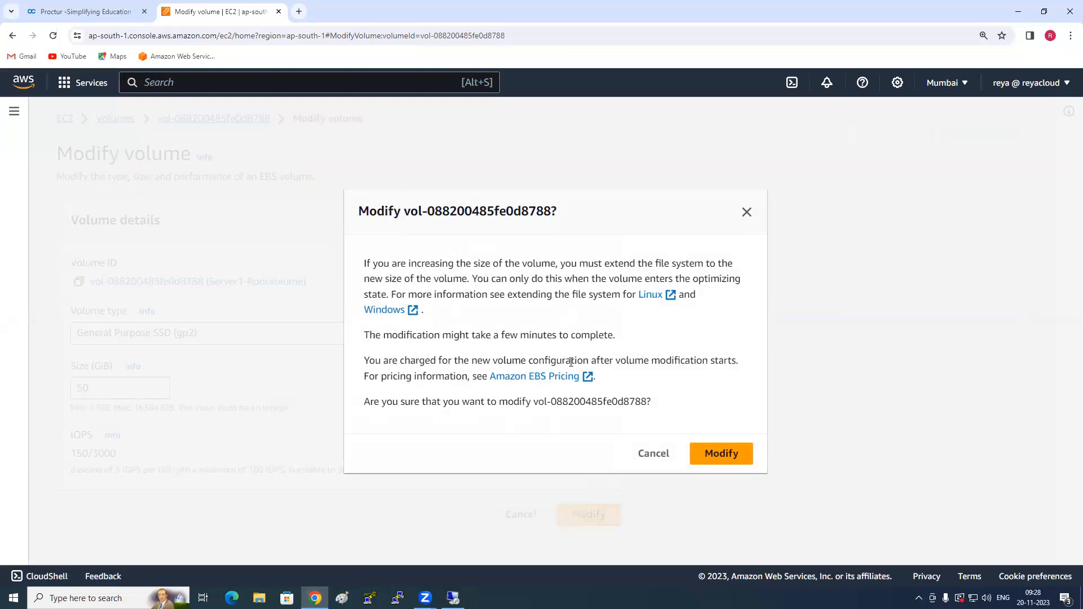
pyautogui.click(710, 454)
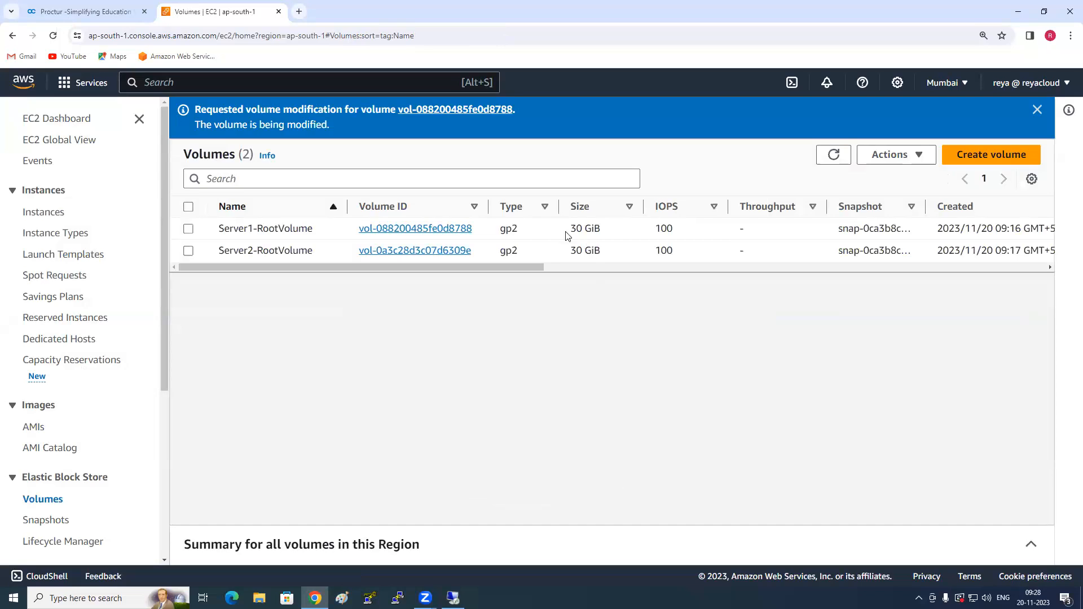
# - Check Server1-RootVolume's modification status, dismiss the notification, and refresh the volumes list to check its size
pyautogui.moveTo(570, 228); pyautogui.dragTo(583, 228)
pyautogui.click(217, 231)
pyautogui.moveTo(192, 124); pyautogui.dragTo(332, 125)
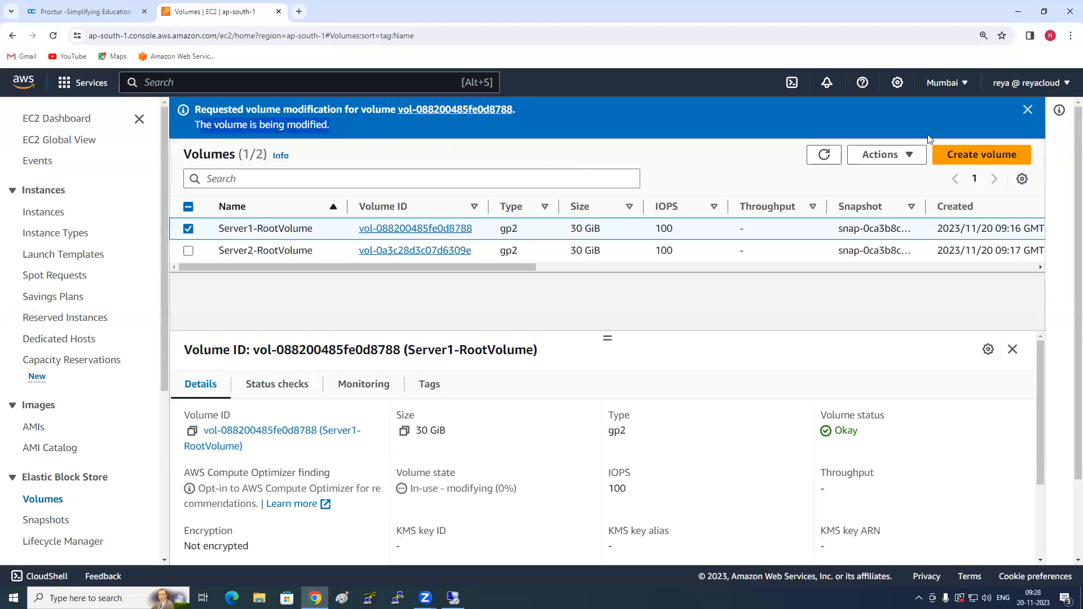
pyautogui.click(1027, 111)
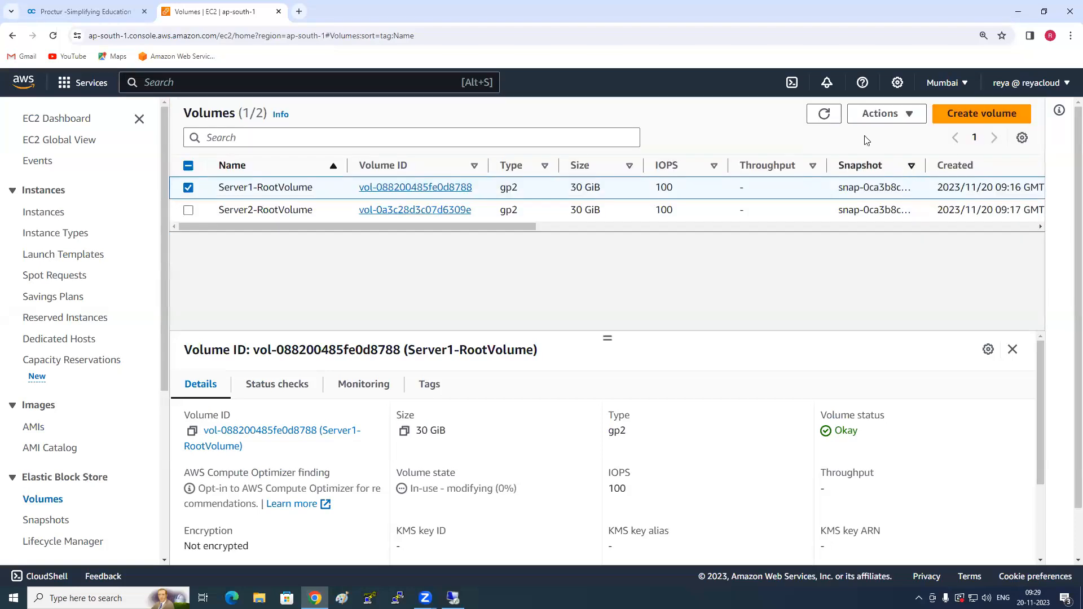
pyautogui.click(823, 114)
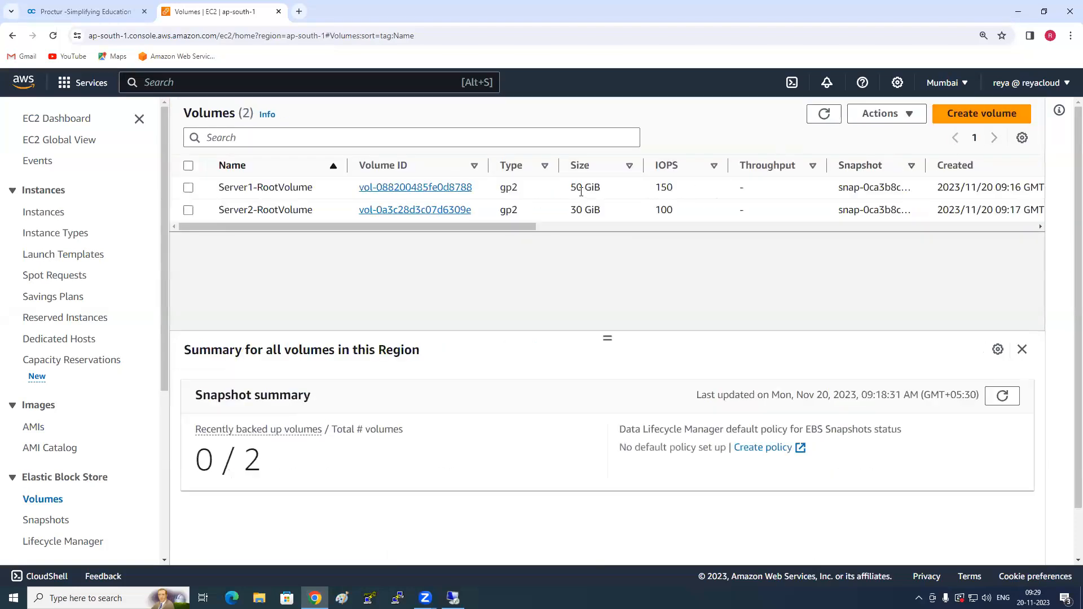
pyautogui.moveTo(570, 188); pyautogui.dragTo(584, 187)
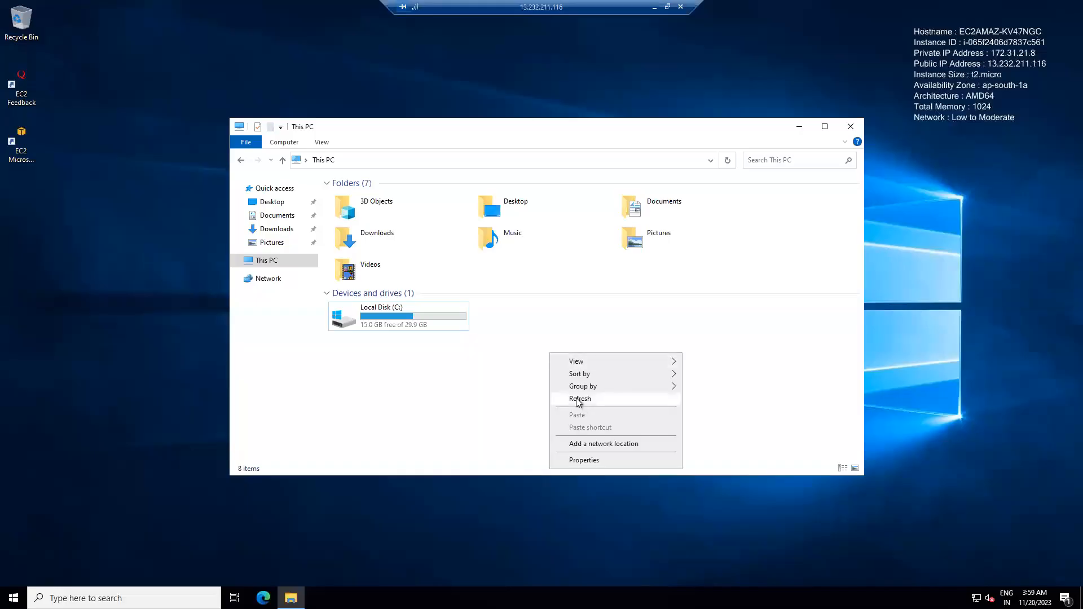
# - Refresh This PC on Server1's remote desktop, check the C: drive's capacity, and open Disk Management maximized
pyautogui.click(579, 399)
pyautogui.click(412, 317)
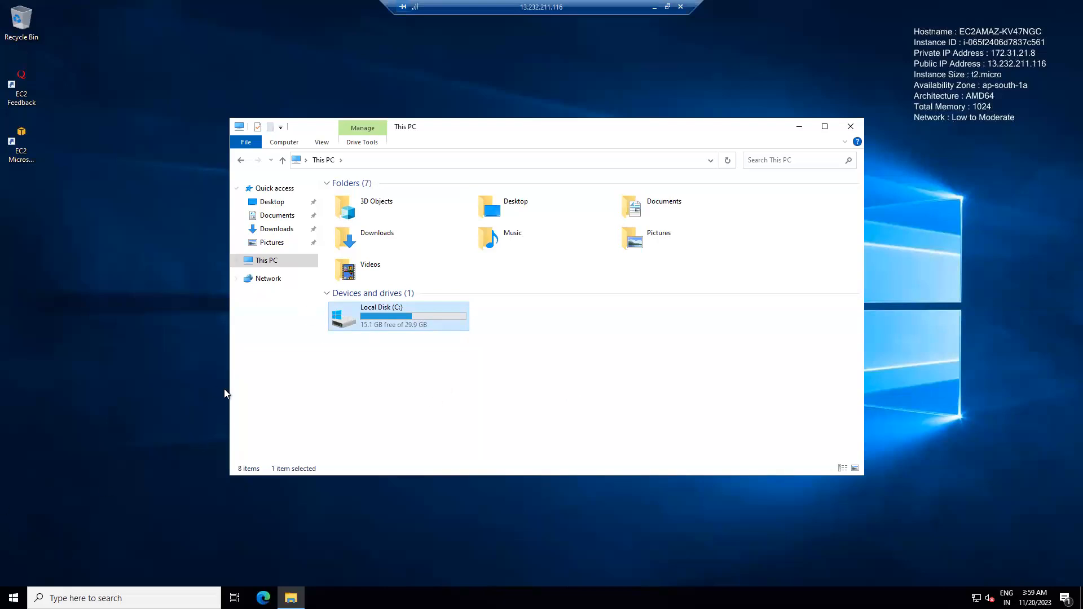
pyautogui.rightClick(14, 598)
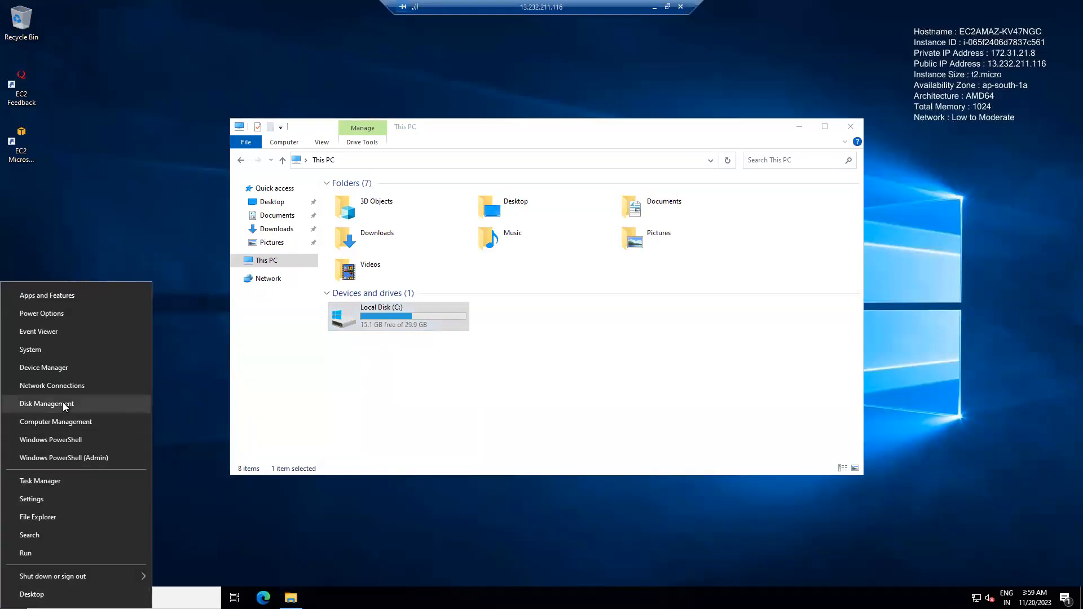
pyautogui.click(529, 425)
pyautogui.rightClick(14, 598)
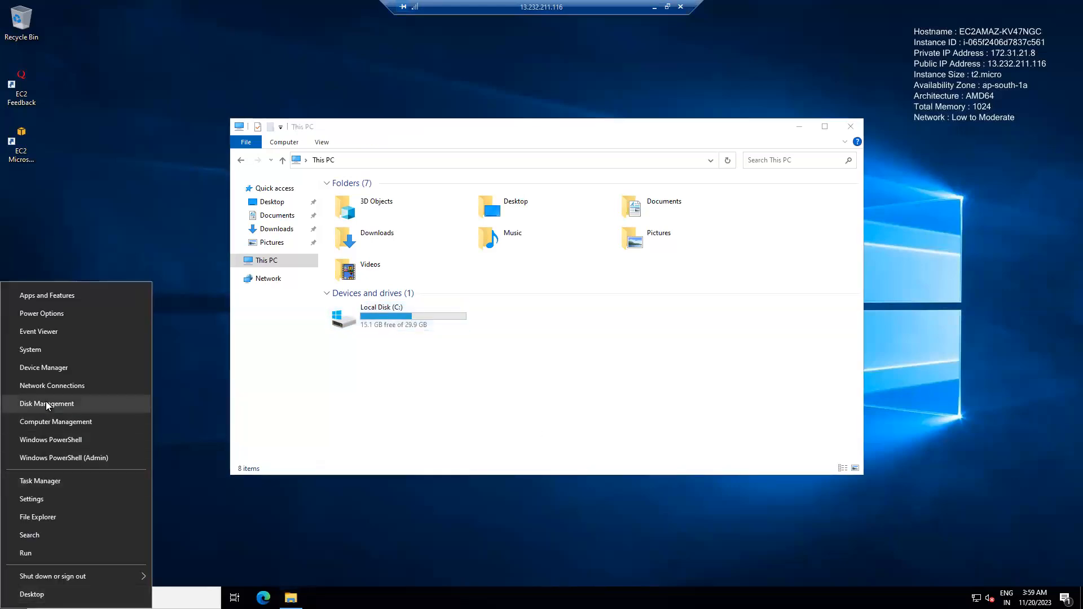
pyautogui.click(47, 404)
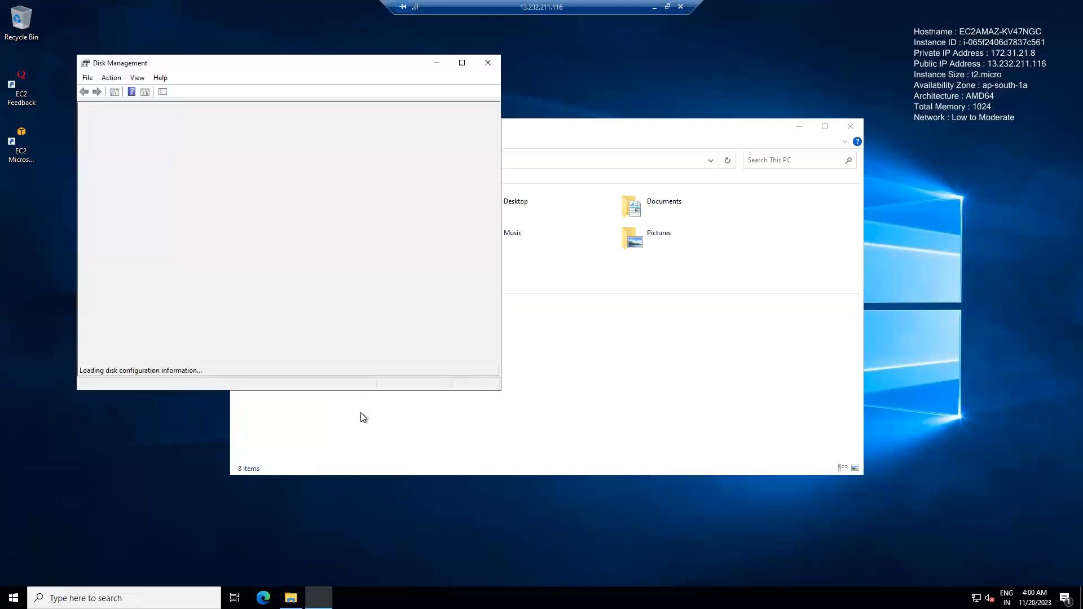
pyautogui.click(462, 63)
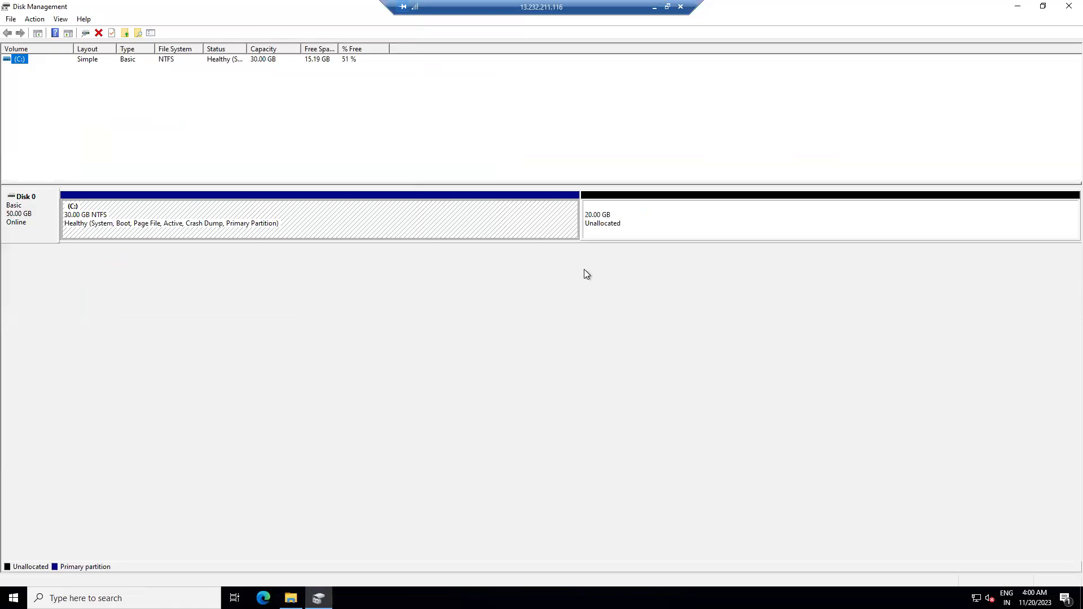
# - Examine the C: partition and the unallocated space on Disk 0, including the volume options for the unallocated space
pyautogui.click(91, 217)
pyautogui.click(564, 283)
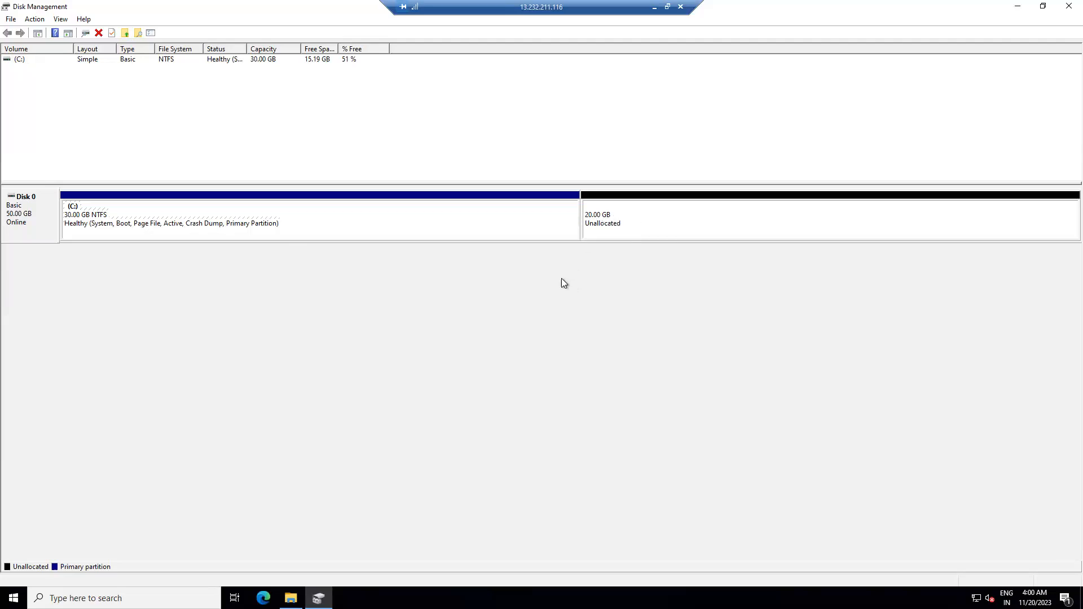
pyautogui.click(127, 211)
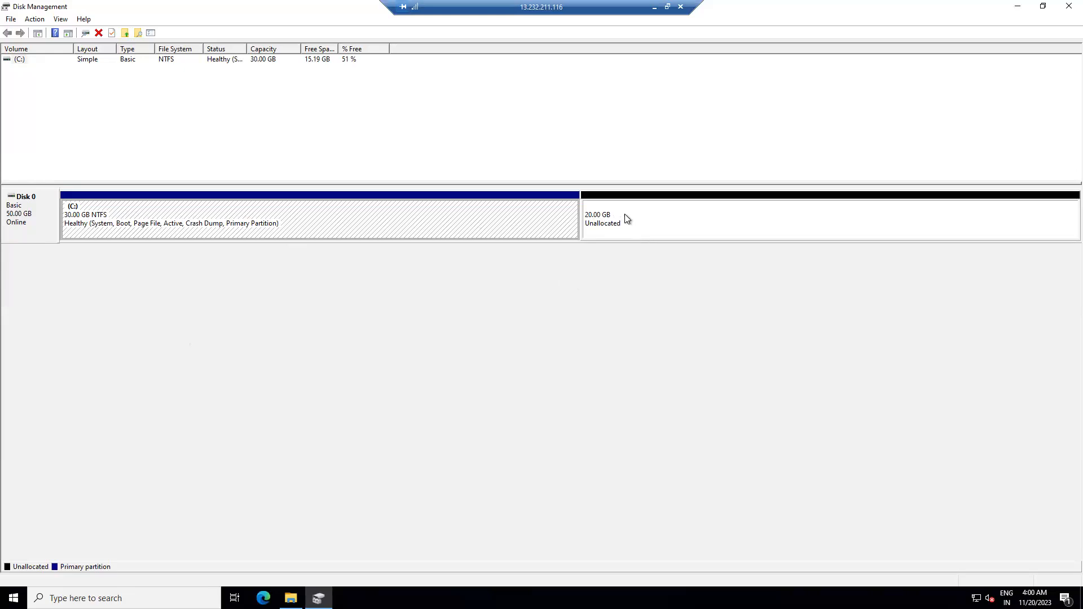
pyautogui.click(580, 341)
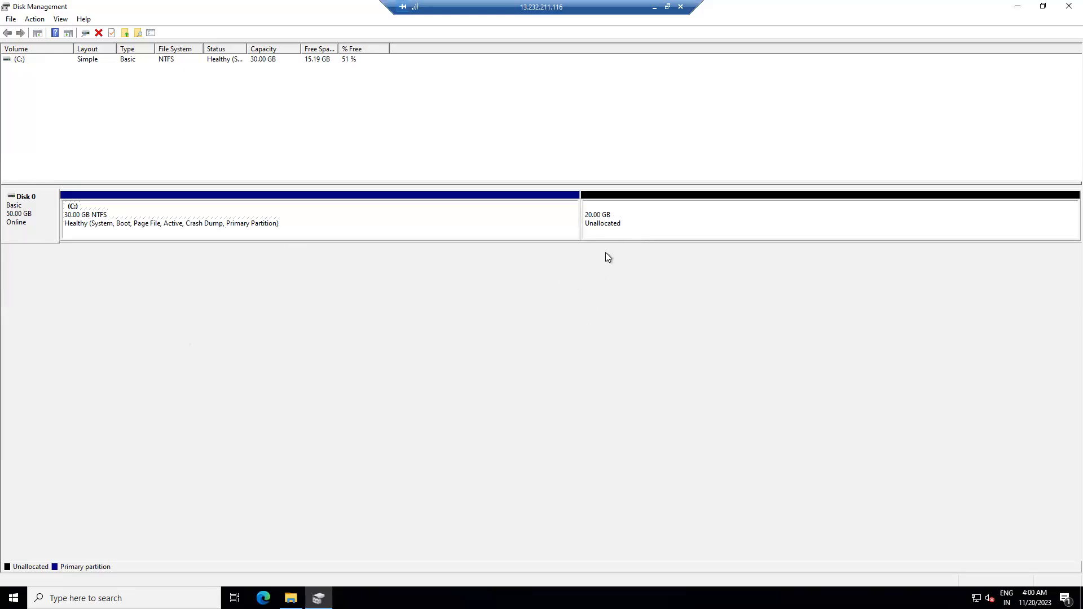
pyautogui.rightClick(523, 216)
pyautogui.click(370, 283)
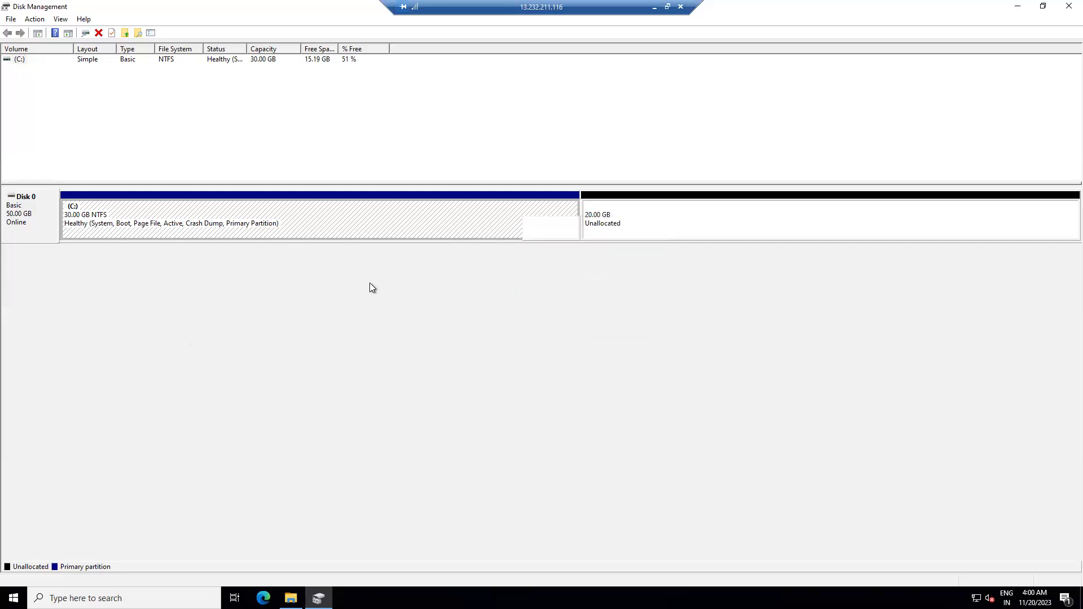
pyautogui.rightClick(645, 218)
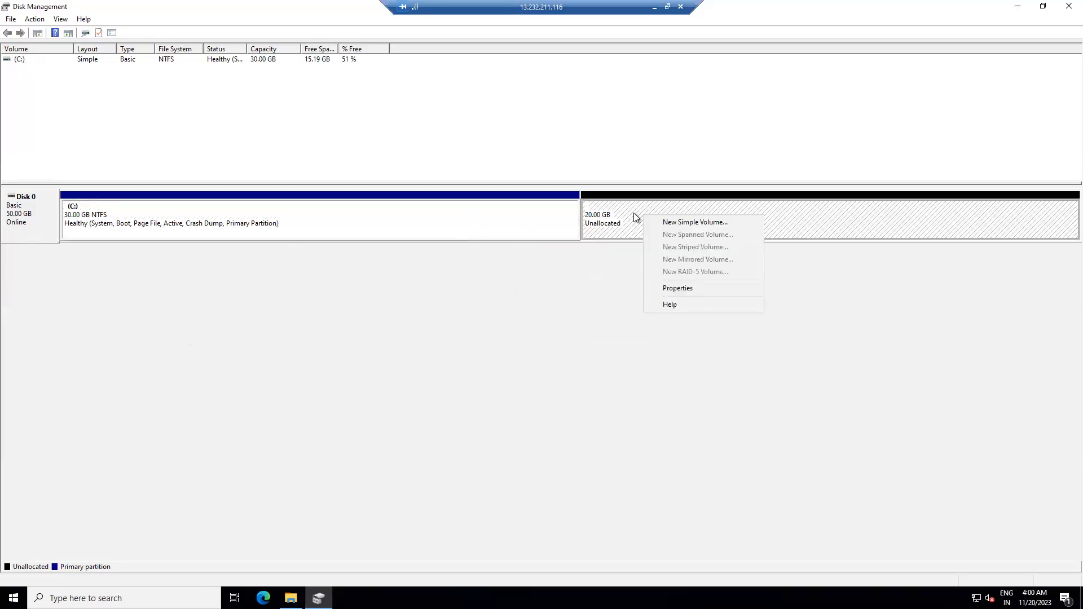
pyautogui.click(540, 306)
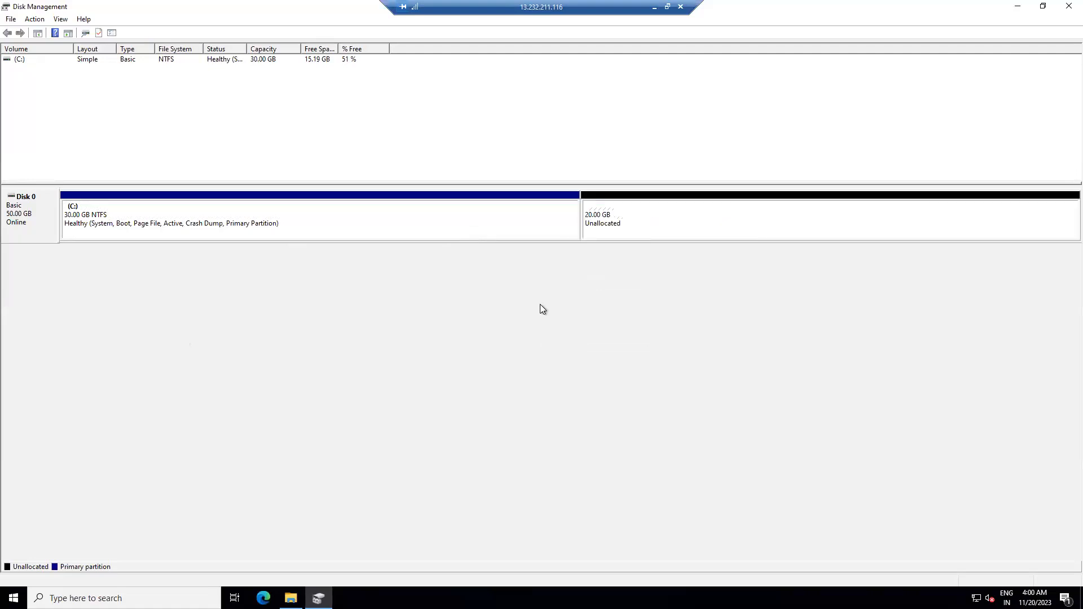
# - Review the volume options for the C: partition, close Disk Management, and check the C: drive under This PC
pyautogui.rightClick(449, 226)
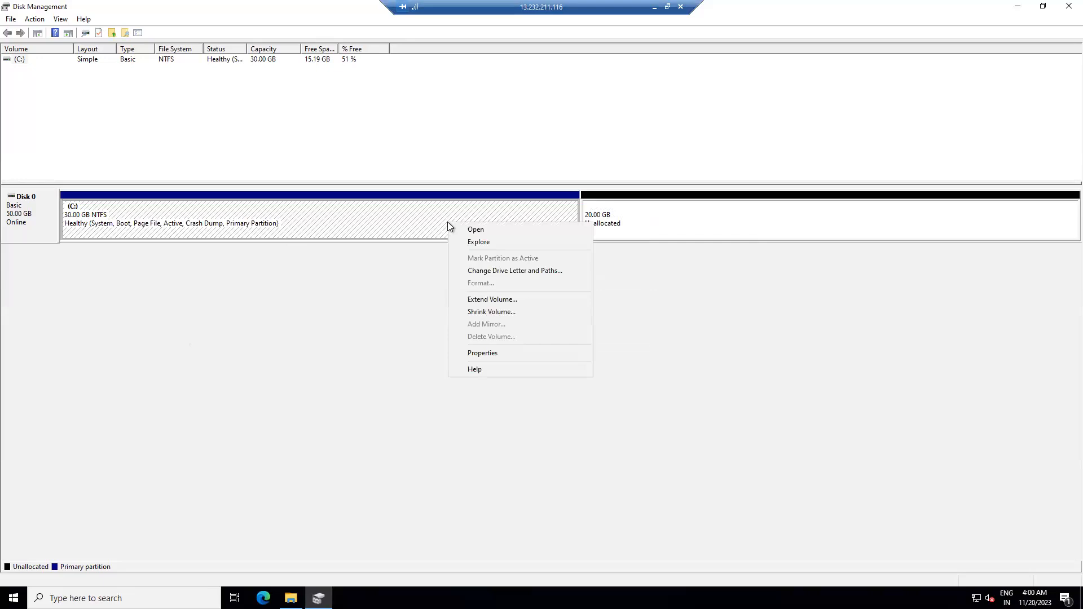
pyautogui.rightClick(391, 219)
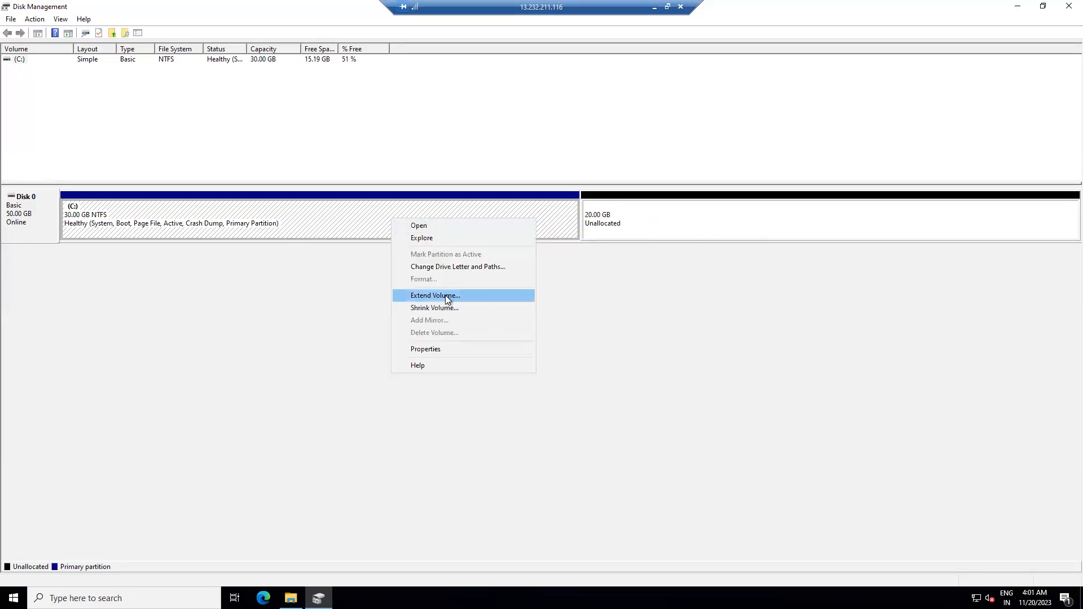
pyautogui.click(334, 343)
pyautogui.click(1067, 6)
pyautogui.click(428, 322)
pyautogui.click(527, 394)
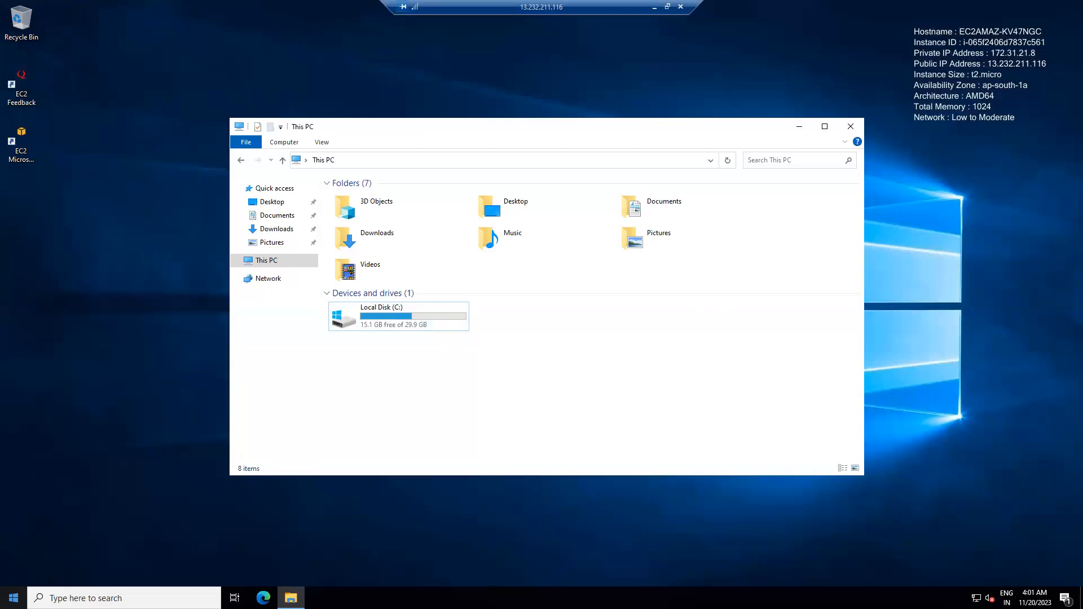
# - Reopen Disk Management and extend the C: volume with all 20479 MB of unallocated space on Disk 0
pyautogui.rightClick(13, 598)
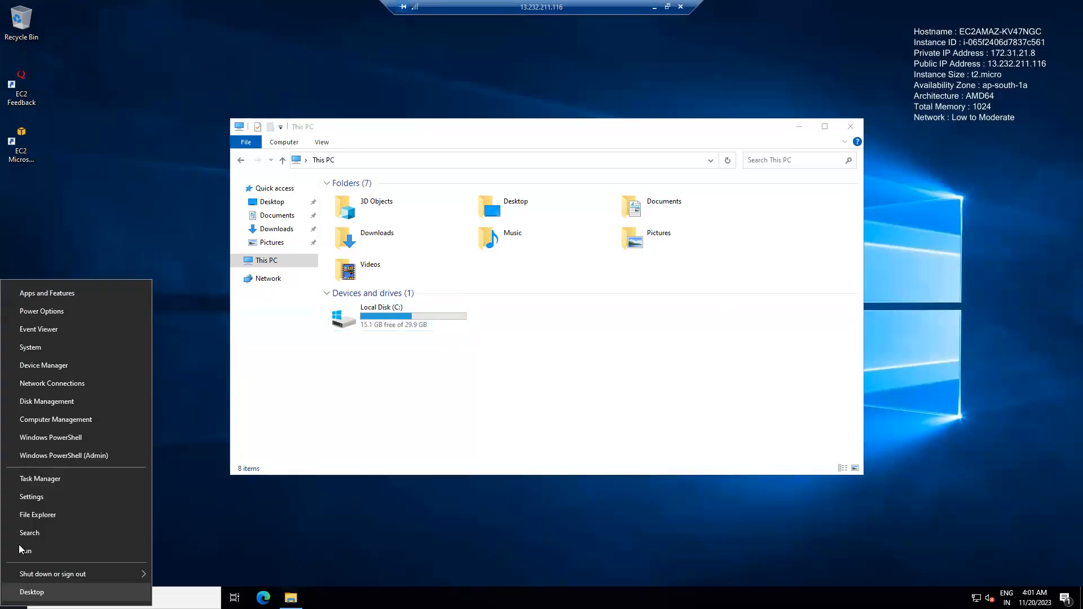
pyautogui.click(59, 402)
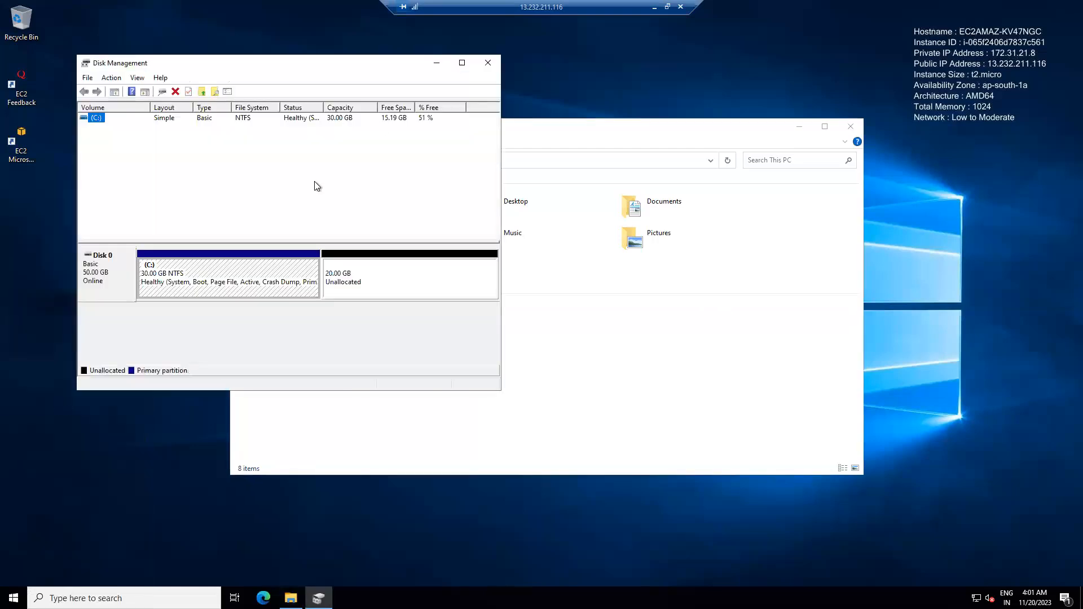
pyautogui.click(462, 62)
pyautogui.click(461, 221)
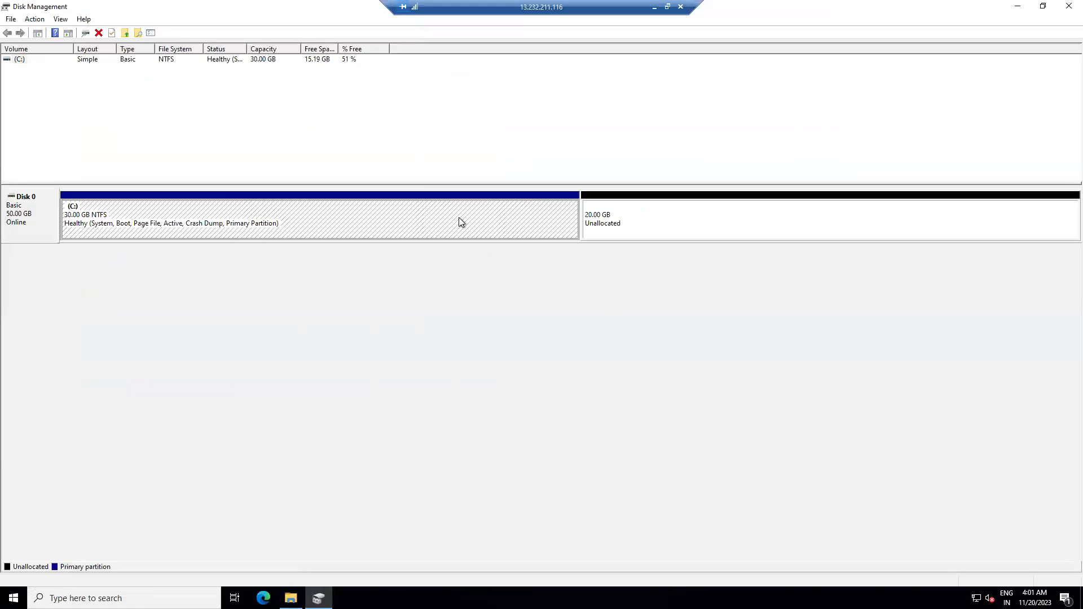
pyautogui.rightClick(459, 217)
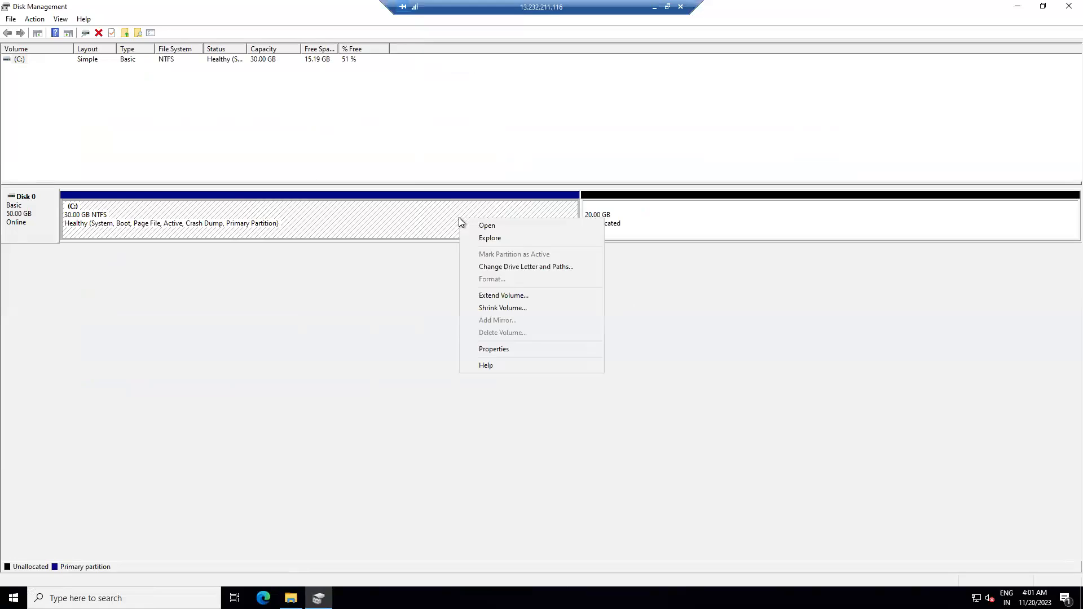
pyautogui.click(518, 296)
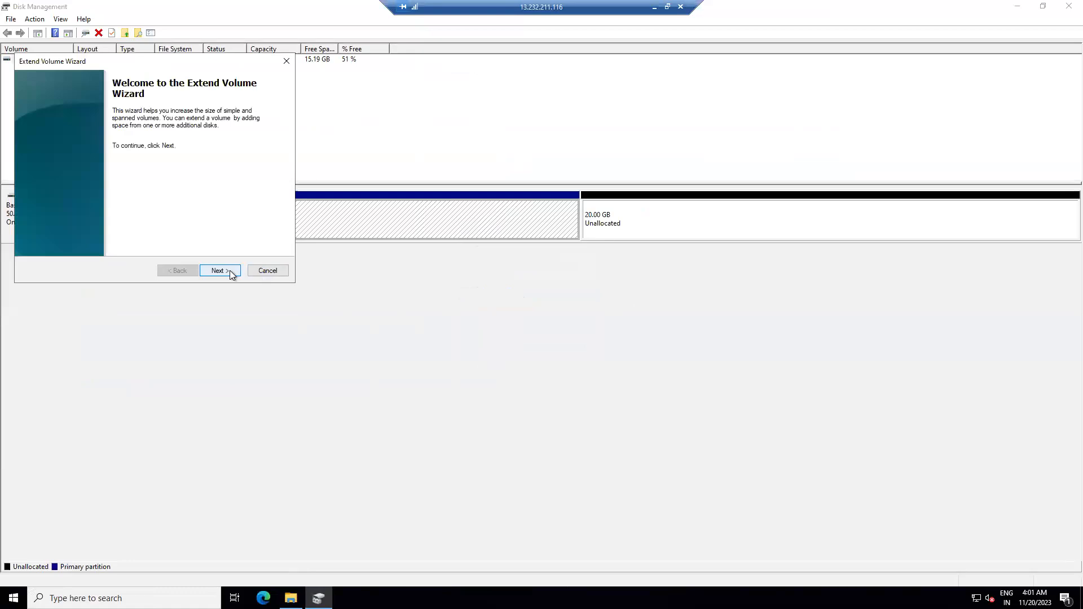
pyautogui.click(229, 270)
pyautogui.click(229, 270)
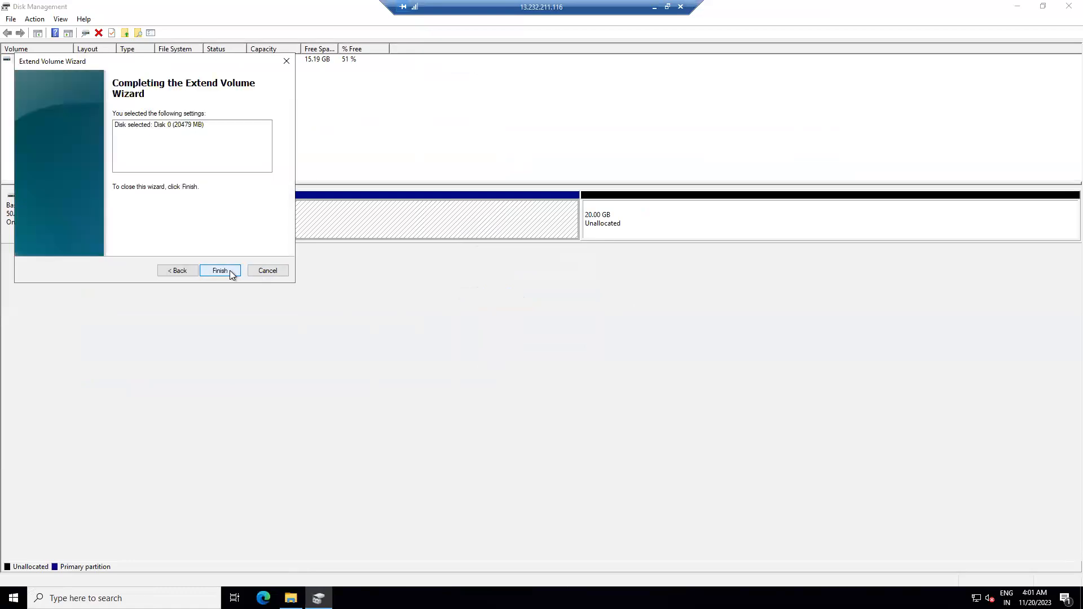
pyautogui.click(229, 270)
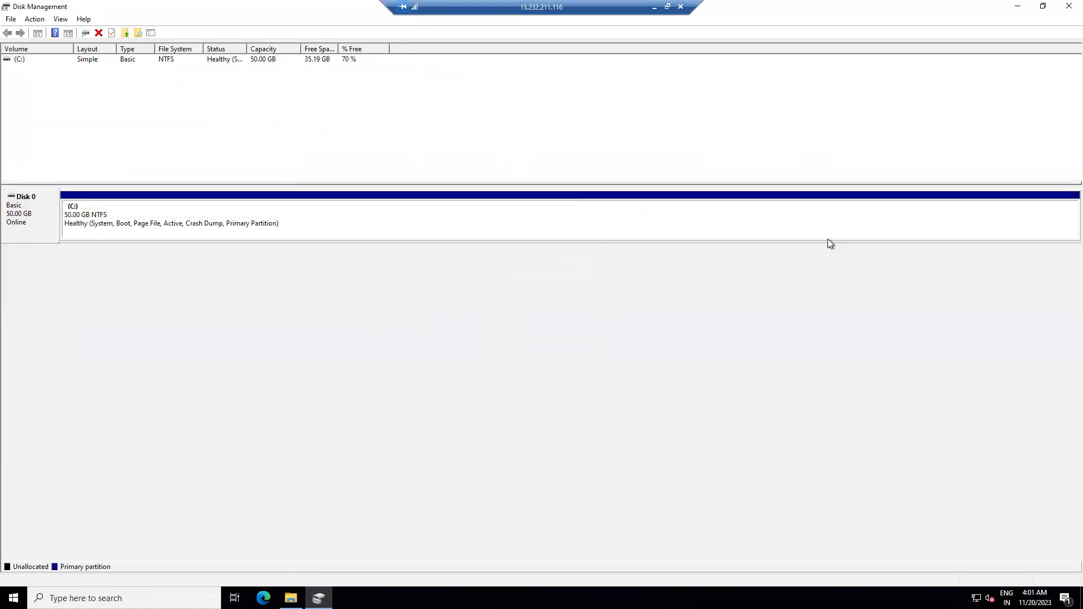
# - Minimize Disk Management, refresh This PC, and check the C: drive's capacity
pyautogui.click(1017, 7)
pyautogui.rightClick(675, 331)
pyautogui.click(718, 377)
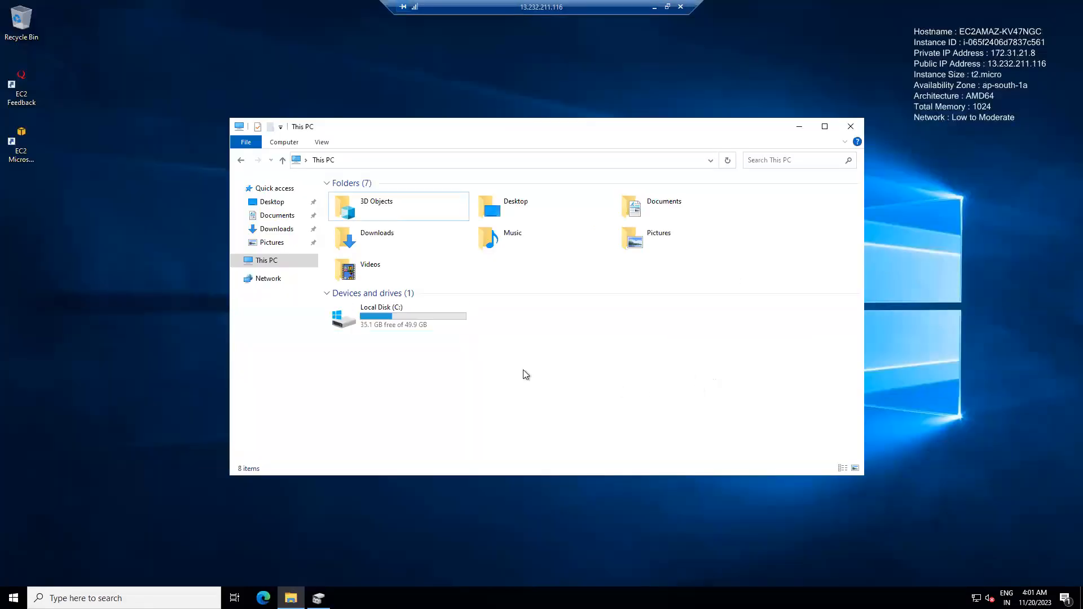
pyautogui.click(423, 327)
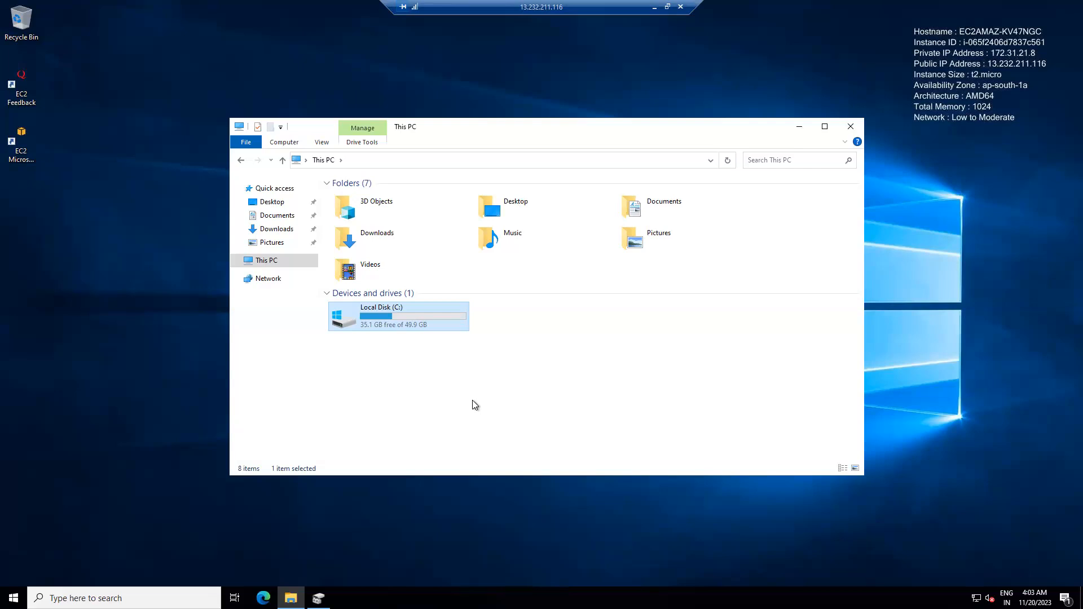
# - Return to the EC2 console, refresh the volumes list, and display the actions available for Server1-RootVolume
pyautogui.click(653, 8)
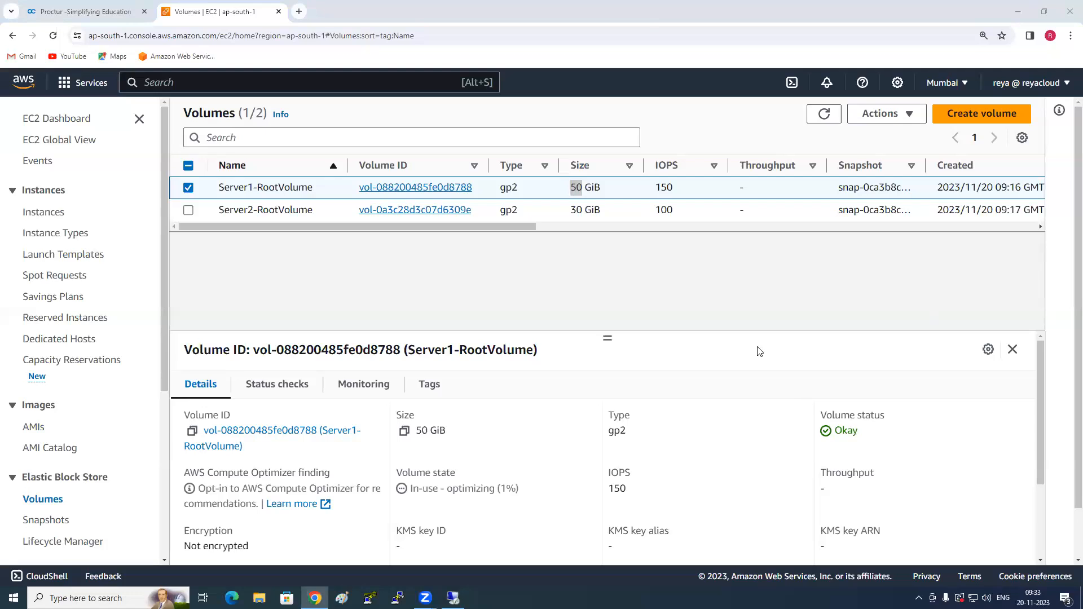
pyautogui.click(702, 276)
pyautogui.click(824, 113)
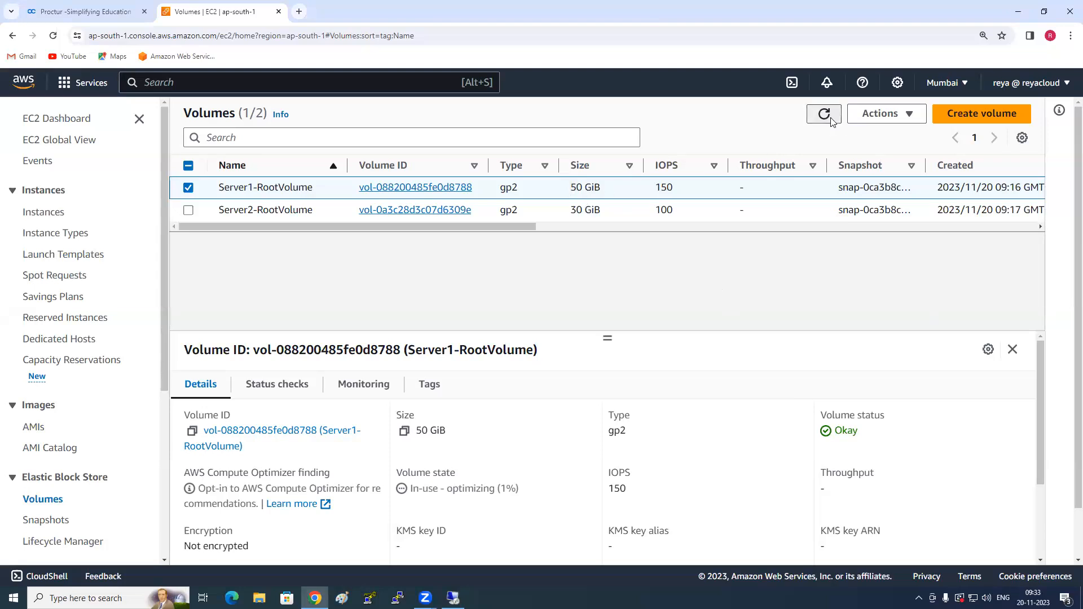
pyautogui.click(189, 188)
pyautogui.click(900, 118)
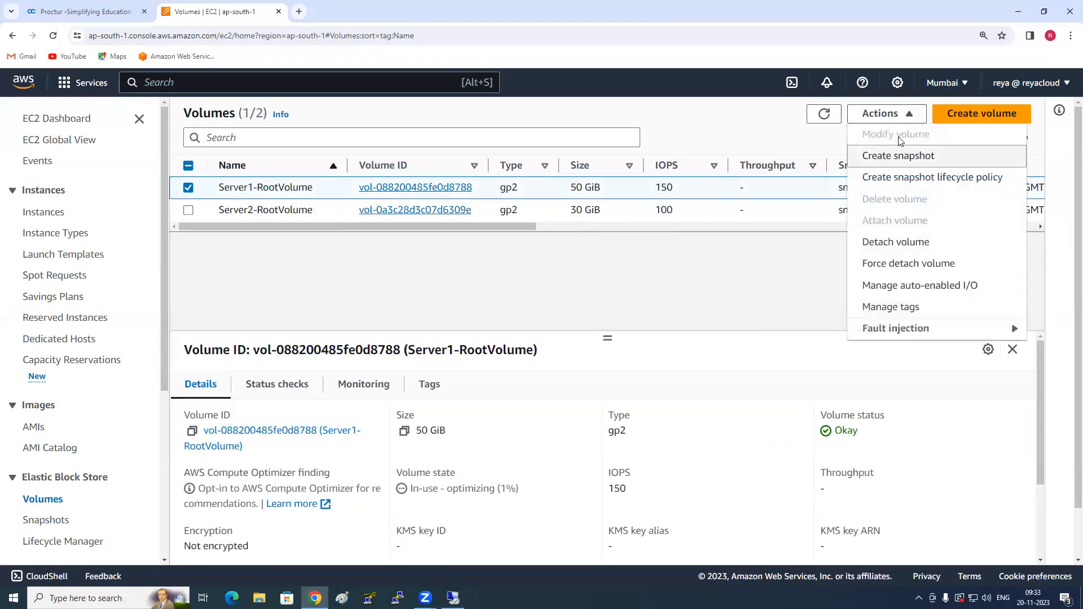
# - Check the volume state of Server1-RootVolume in the volumes list and review the actions available for it
pyautogui.click(702, 243)
pyautogui.click(869, 114)
pyautogui.click(546, 244)
pyautogui.moveTo(531, 226); pyautogui.dragTo(712, 226)
pyautogui.moveTo(791, 187); pyautogui.dragTo(808, 187)
pyautogui.moveTo(863, 165); pyautogui.dragTo(892, 186)
pyautogui.click(837, 186)
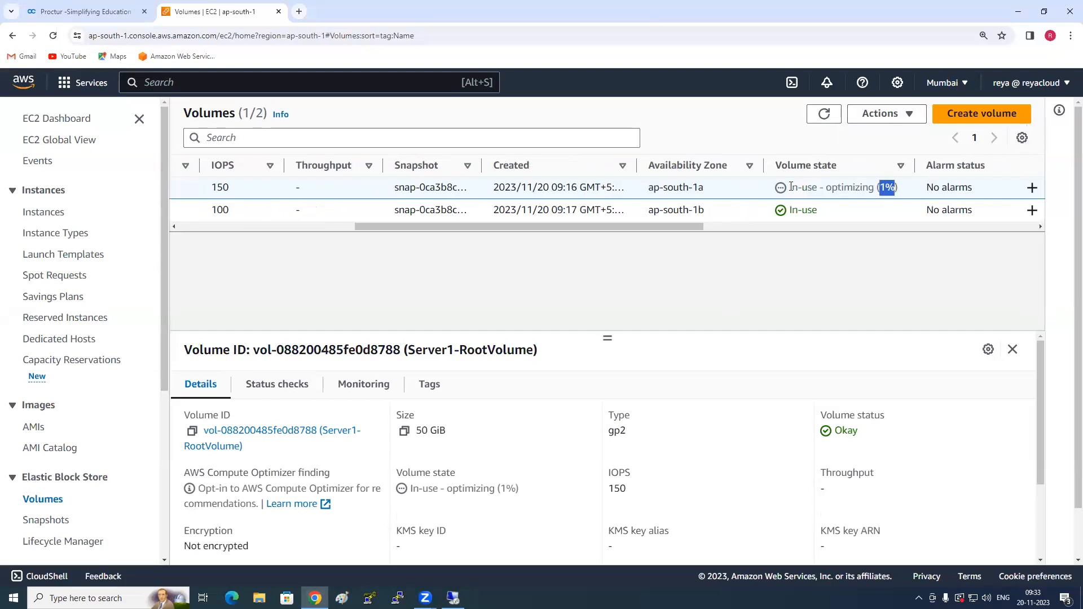
pyautogui.moveTo(643, 228); pyautogui.dragTo(460, 235)
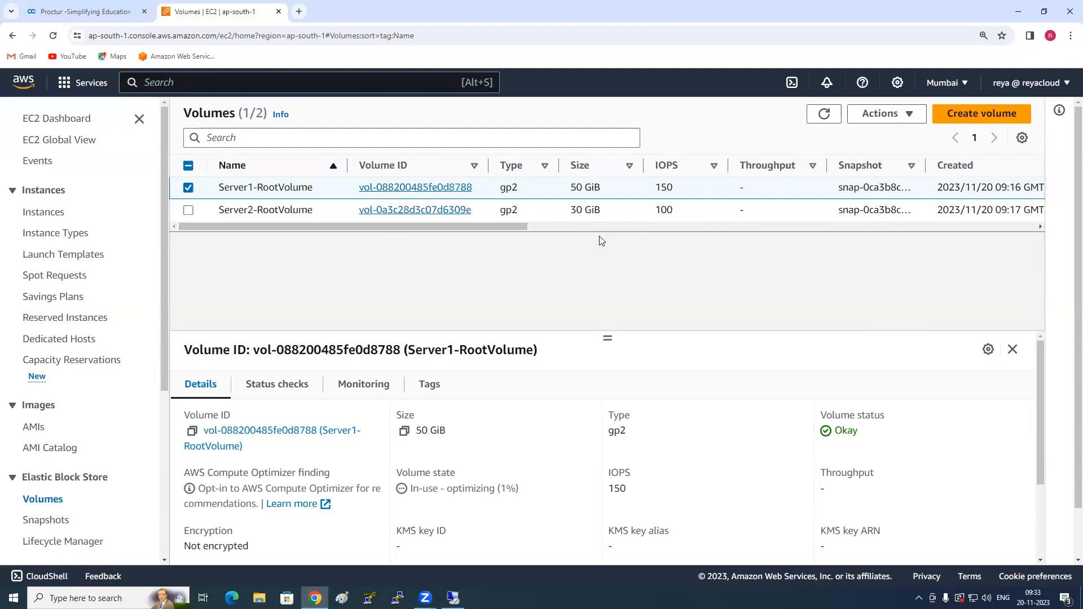
pyautogui.click(911, 115)
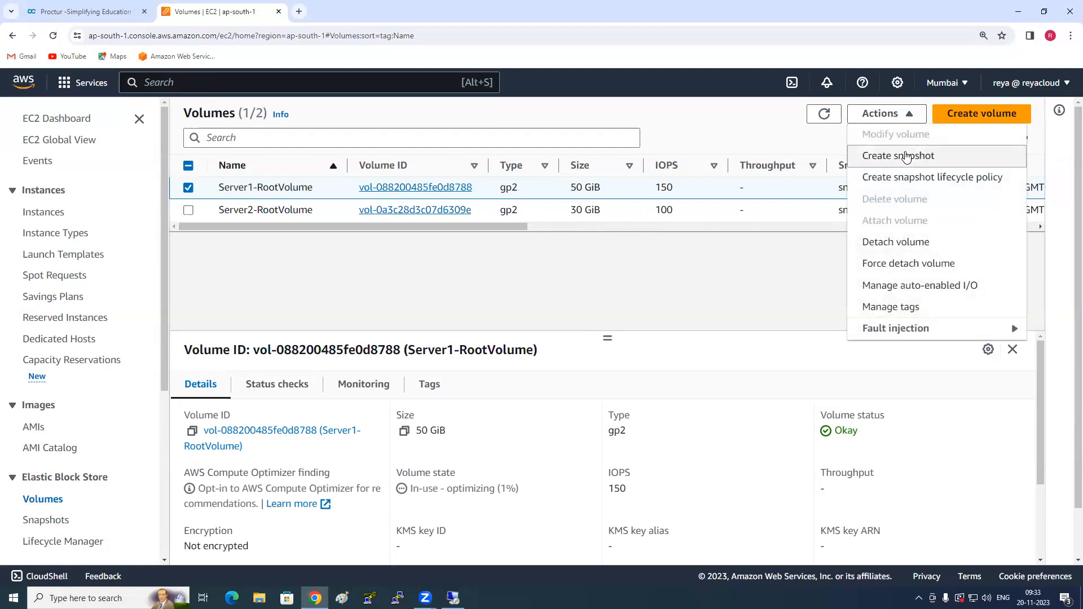
pyautogui.click(615, 268)
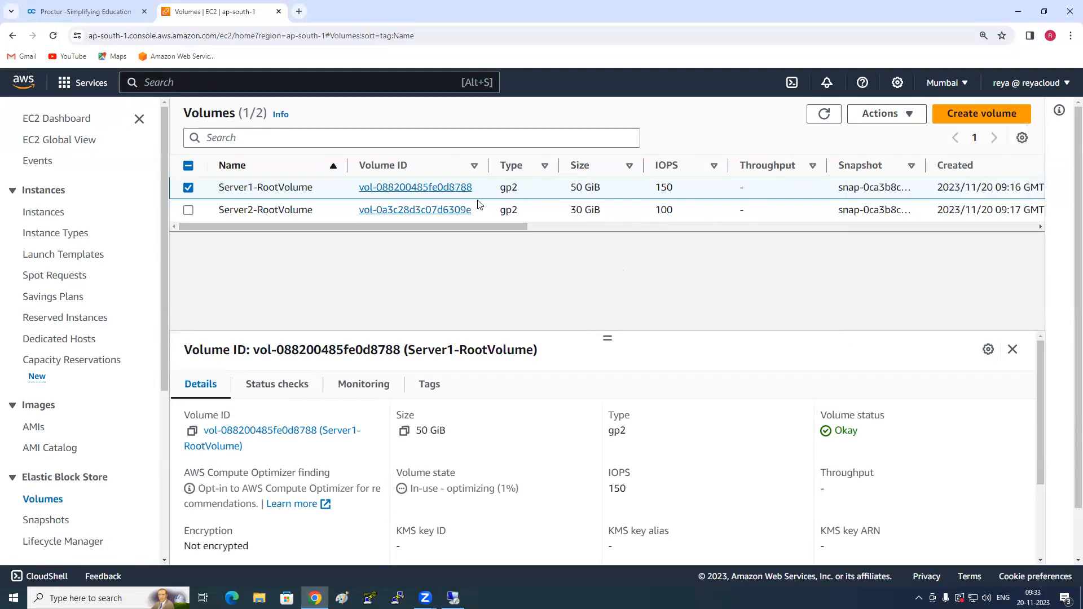
# - Review the snapshot creation form for Server1-RootVolume, cancel it, and reselect the volume in the list
pyautogui.click(189, 188)
pyautogui.click(189, 188)
pyautogui.click(887, 114)
pyautogui.click(898, 156)
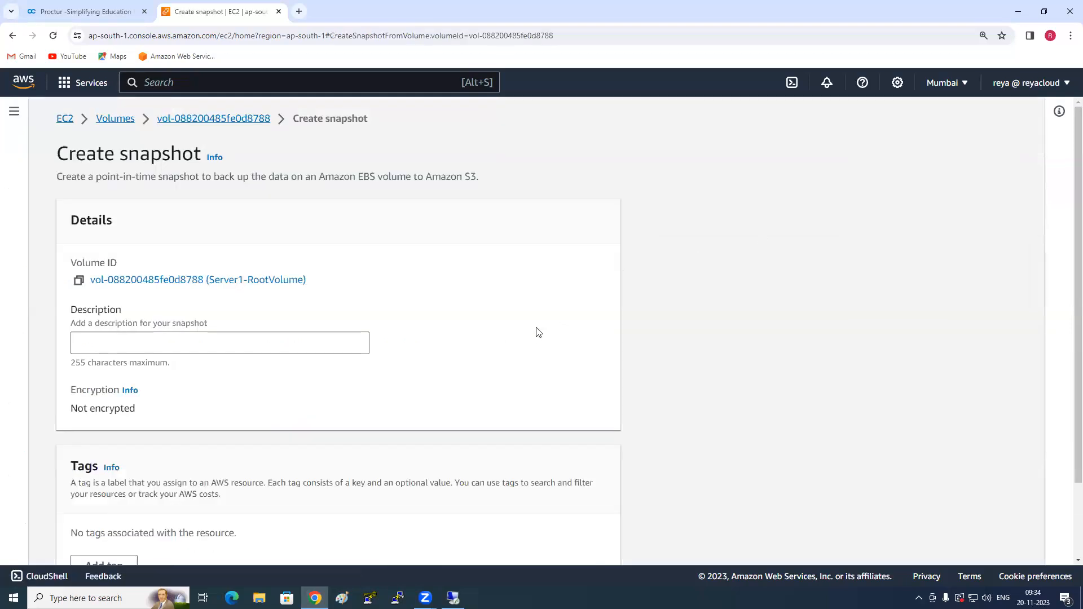
pyautogui.click(181, 342)
pyautogui.scroll(-2, 567, 490)
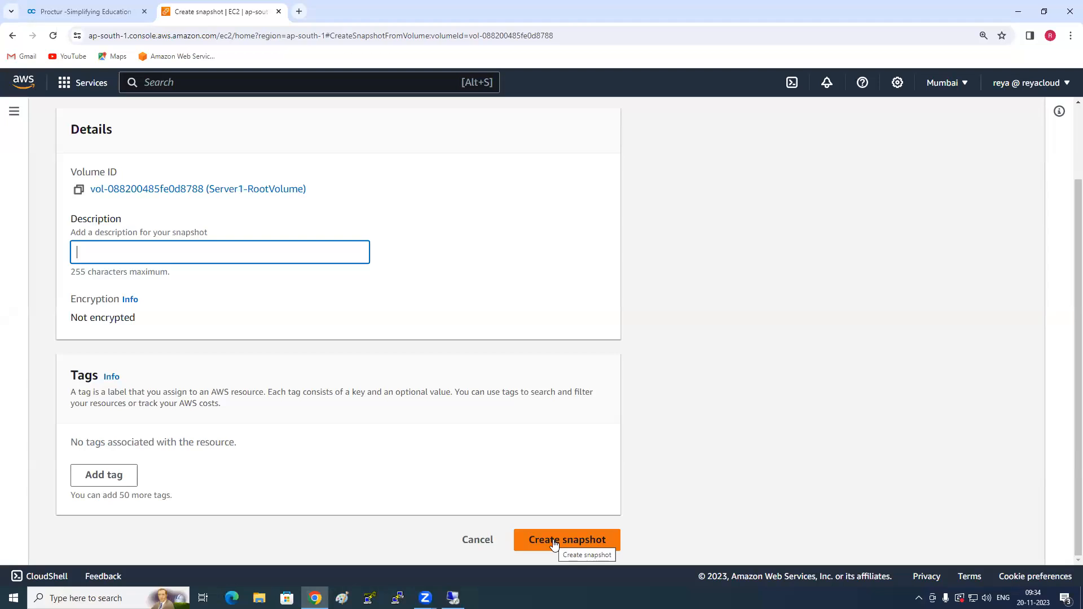
pyautogui.click(466, 540)
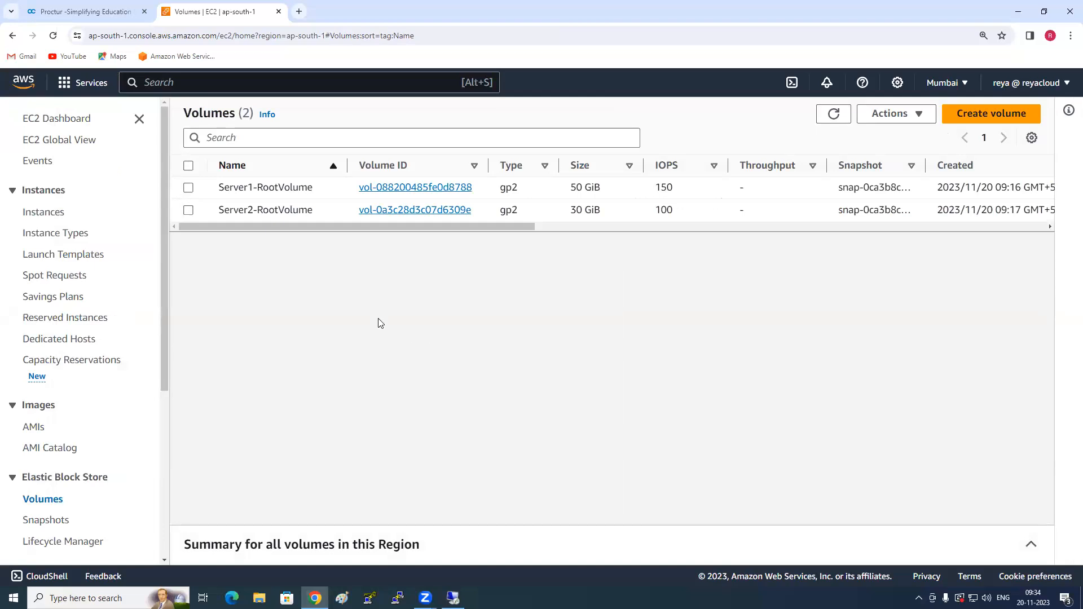
pyautogui.click(189, 188)
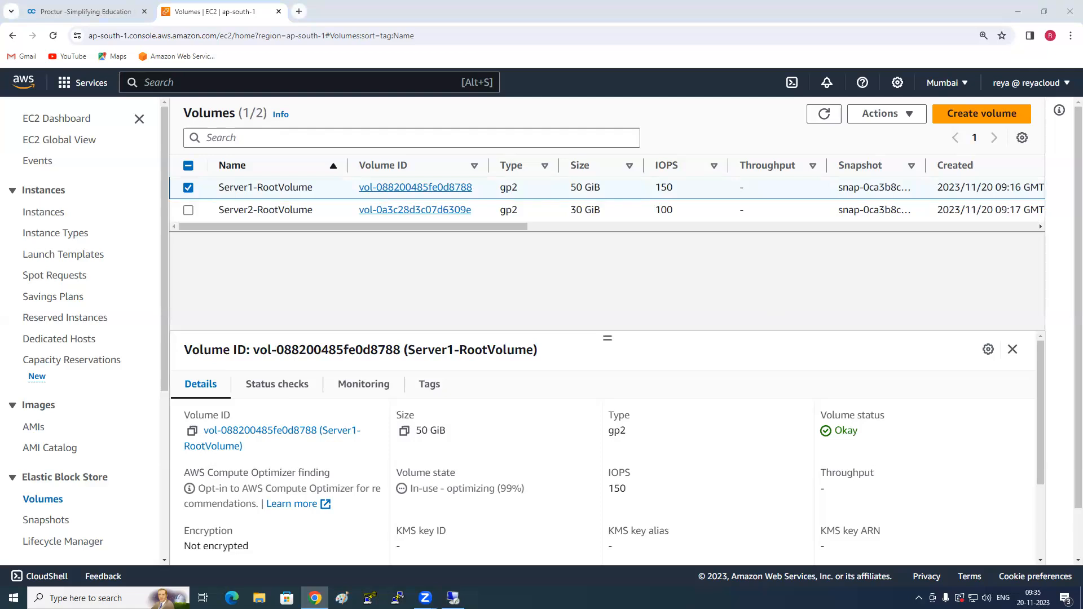
# - Switch to Paint and draw a server rectangle with a smaller rounded rectangle overlapping its lower edge
pyautogui.click(342, 598)
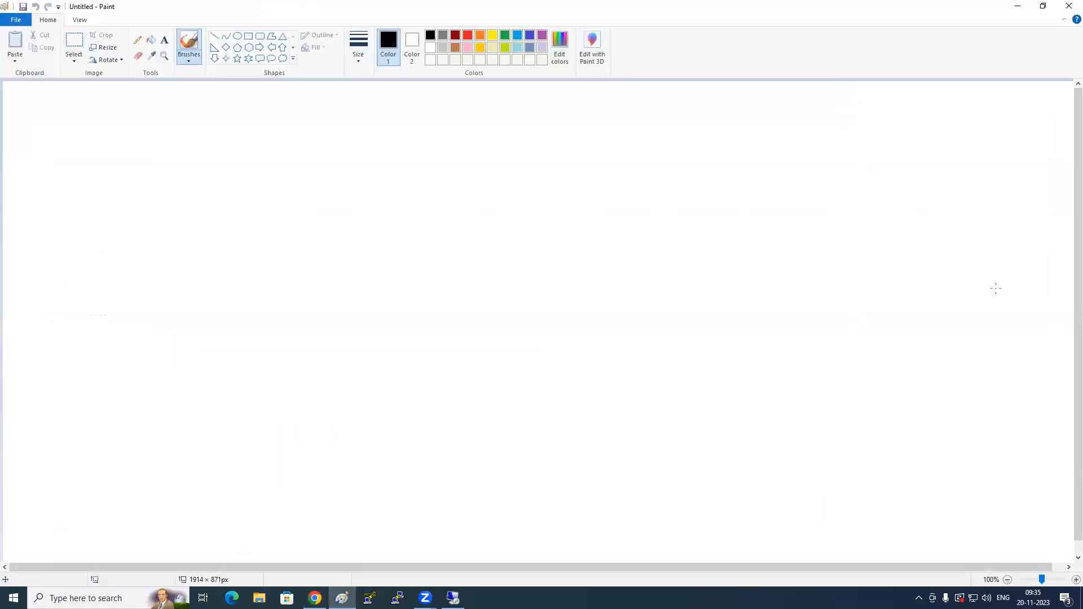
pyautogui.click(250, 35)
pyautogui.moveTo(243, 170)
pyautogui.mouseDown()
pyautogui.moveTo(282, 216)
pyautogui.moveTo(425, 302)
pyautogui.mouseUp()
pyautogui.click(260, 36)
pyautogui.moveTo(275, 269)
pyautogui.mouseDown()
pyautogui.moveTo(283, 295)
pyautogui.moveTo(331, 341)
pyautogui.mouseUp()
pyautogui.click(244, 149)
# - Add the text "30GB ---> 500GB" below the rounded rectangle and "500GB" in its upper part
pyautogui.click(164, 39)
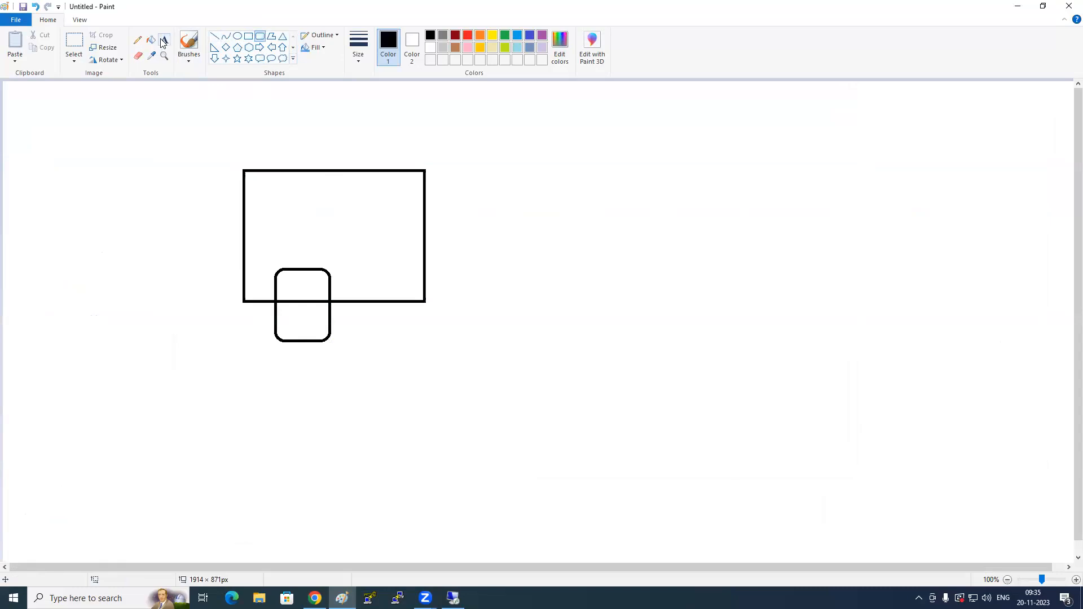
pyautogui.click(281, 364)
pyautogui.write('30G')
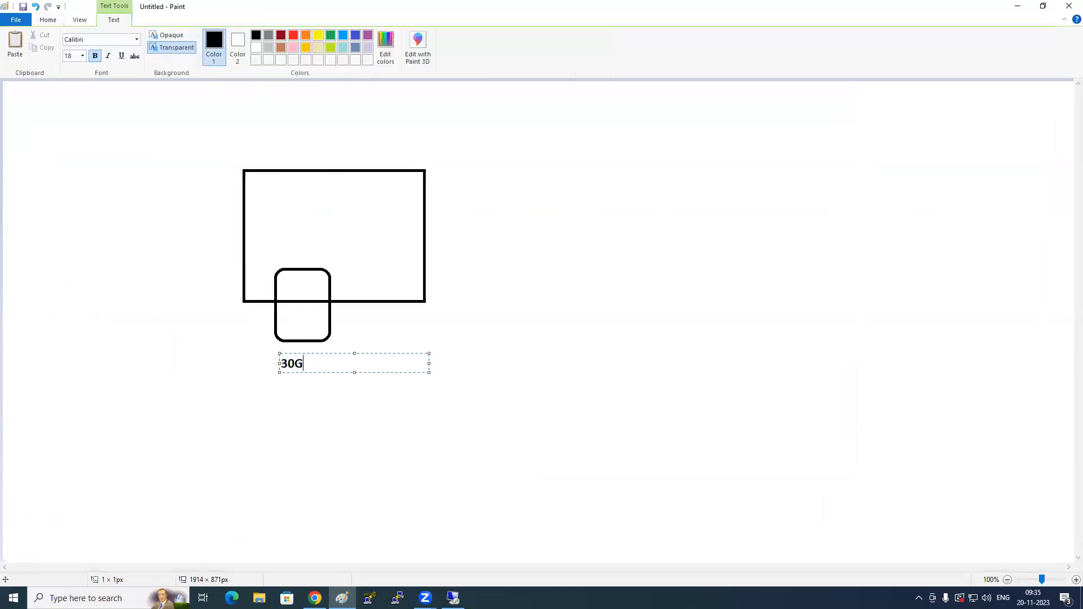
pyautogui.write('B ---> 500GB')
pyautogui.click(303, 406)
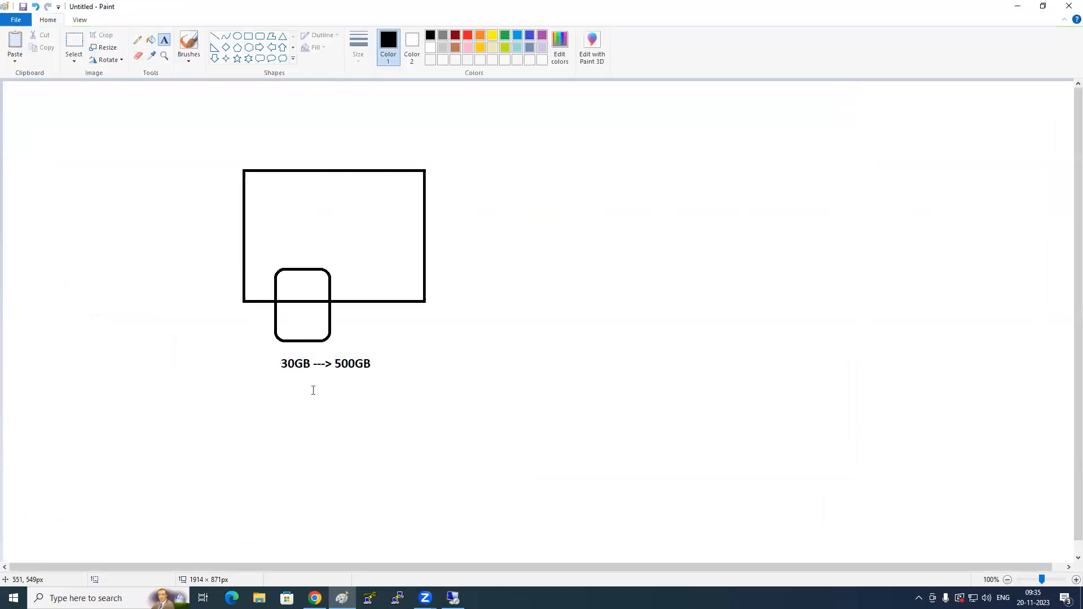
pyautogui.click(295, 287)
pyautogui.write('500GB')
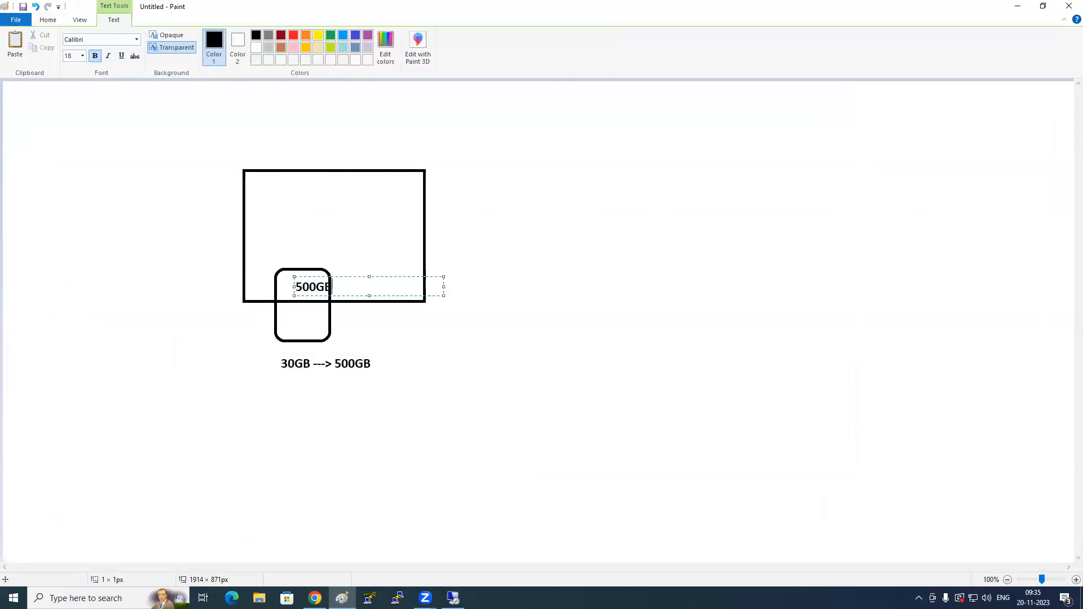
pyautogui.click(341, 361)
# - Draw a freehand curved arrow from the 500GB volume to a small box labelled "data" on the server's lower edge
pyautogui.click(137, 41)
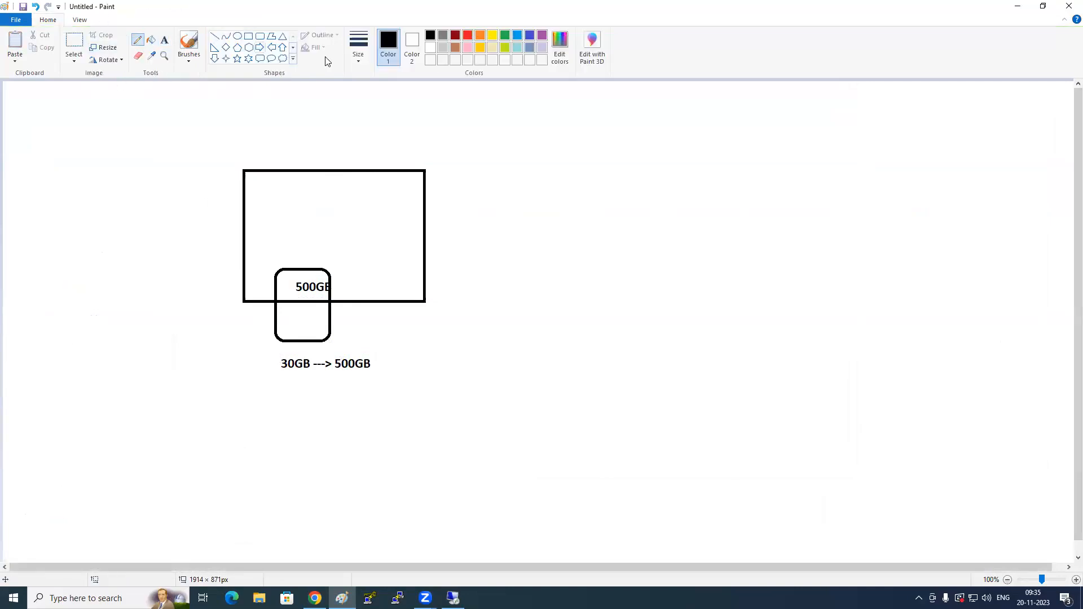
pyautogui.click(358, 48)
pyautogui.moveTo(288, 288)
pyautogui.mouseDown()
pyautogui.moveTo(333, 240)
pyautogui.moveTo(361, 269)
pyautogui.moveTo(367, 260)
pyautogui.moveTo(371, 309)
pyautogui.moveTo(412, 309)
pyautogui.moveTo(371, 279)
pyautogui.moveTo(391, 295)
pyautogui.moveTo(410, 279)
pyautogui.mouseUp()
# - Draw a second server rectangle beside the first, with a rounded rectangle of about 110 × 121 px overlapping its lower edge
pyautogui.click(248, 36)
pyautogui.moveTo(542, 165); pyautogui.dragTo(739, 293)
pyautogui.click(331, 226)
pyautogui.click(260, 36)
pyautogui.moveTo(570, 268); pyautogui.dragTo(631, 336)
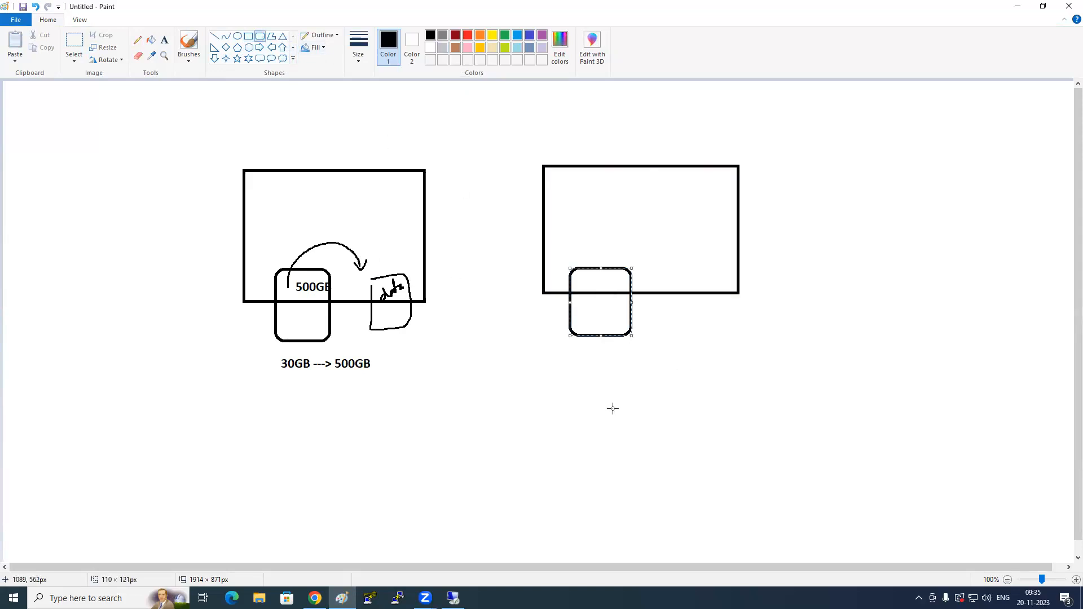
# - Label the second server's rounded rectangle "50GB" just below it
pyautogui.click(164, 40)
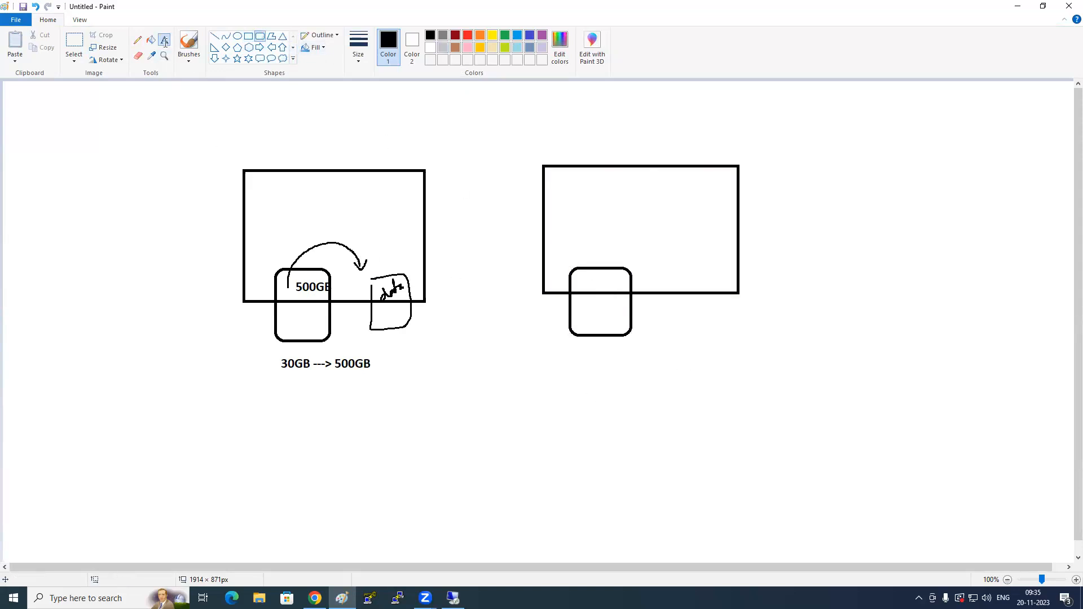
pyautogui.click(611, 342)
pyautogui.write('50GB')
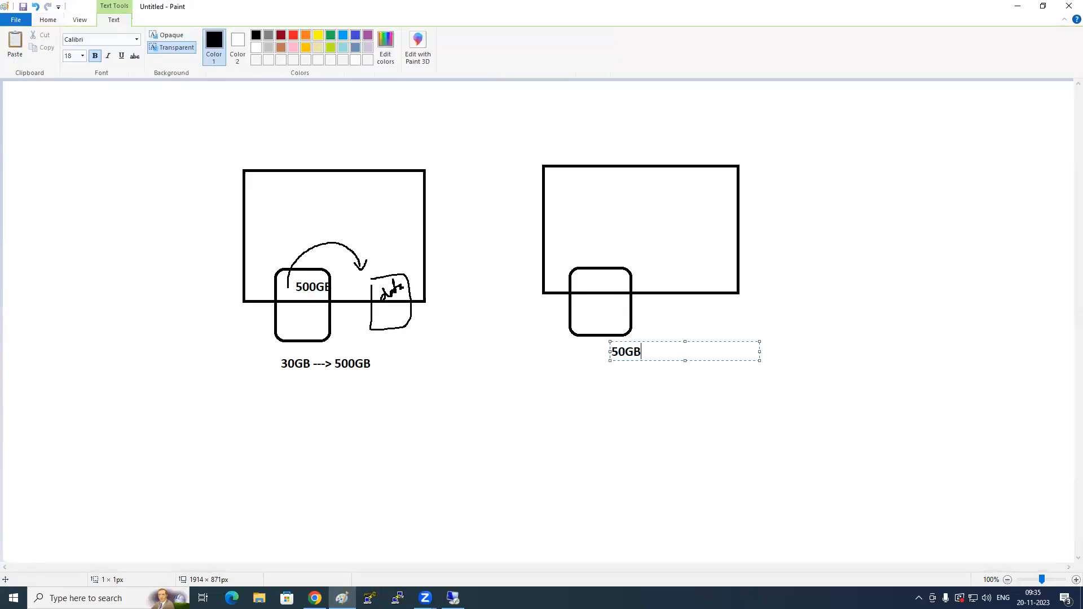
pyautogui.click(609, 415)
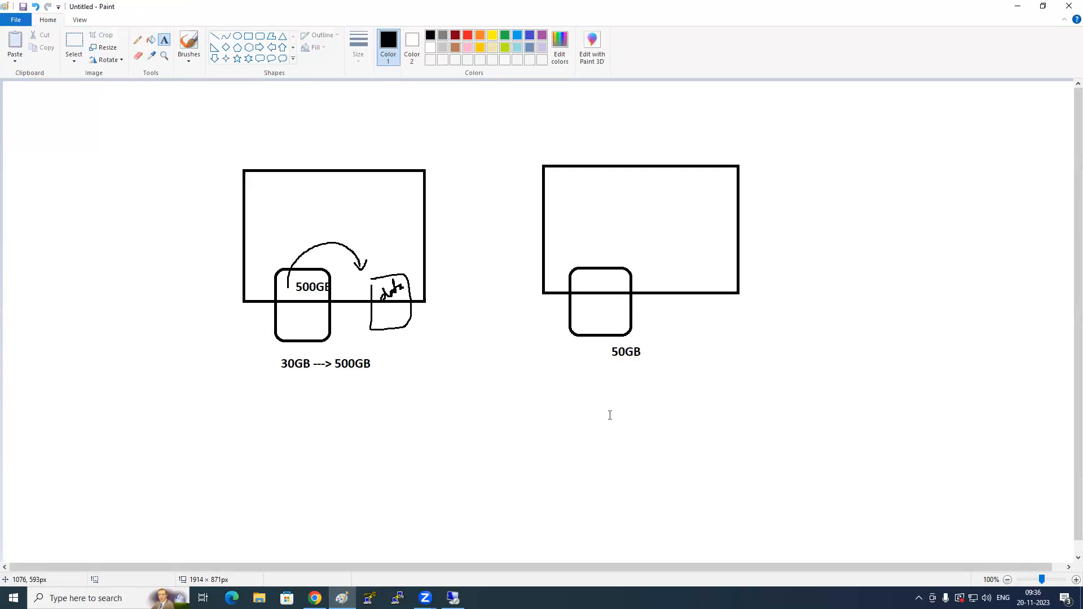
# - Draw a freehand arrow from the "data" box to the 50GB volume of the second server
pyautogui.click(364, 444)
pyautogui.click(100, 113)
pyautogui.click(136, 41)
pyautogui.moveTo(403, 275)
pyautogui.mouseDown()
pyautogui.moveTo(547, 228)
pyautogui.moveTo(612, 302)
pyautogui.moveTo(628, 285)
pyautogui.mouseUp()
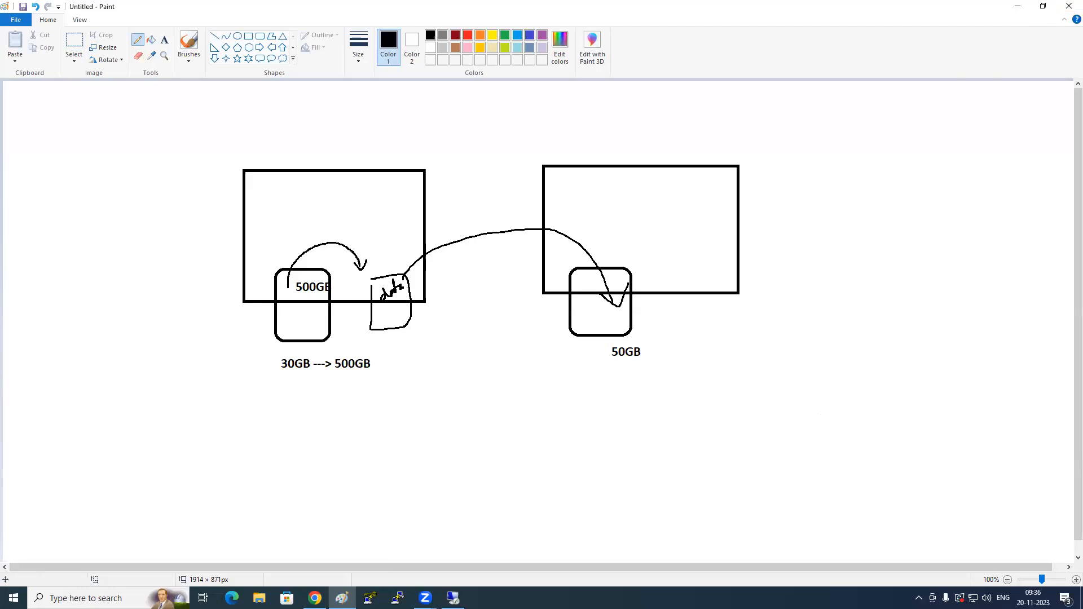
# - Return to the EC2 console in Chrome and review the volume actions for Server1-RootVolume
pyautogui.click(315, 598)
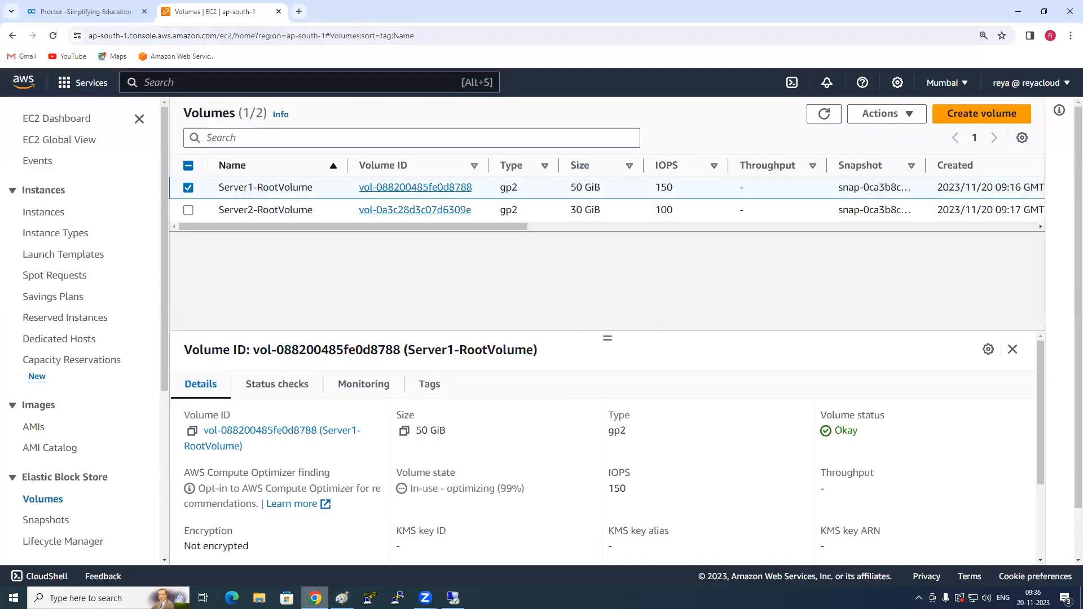
pyautogui.click(915, 118)
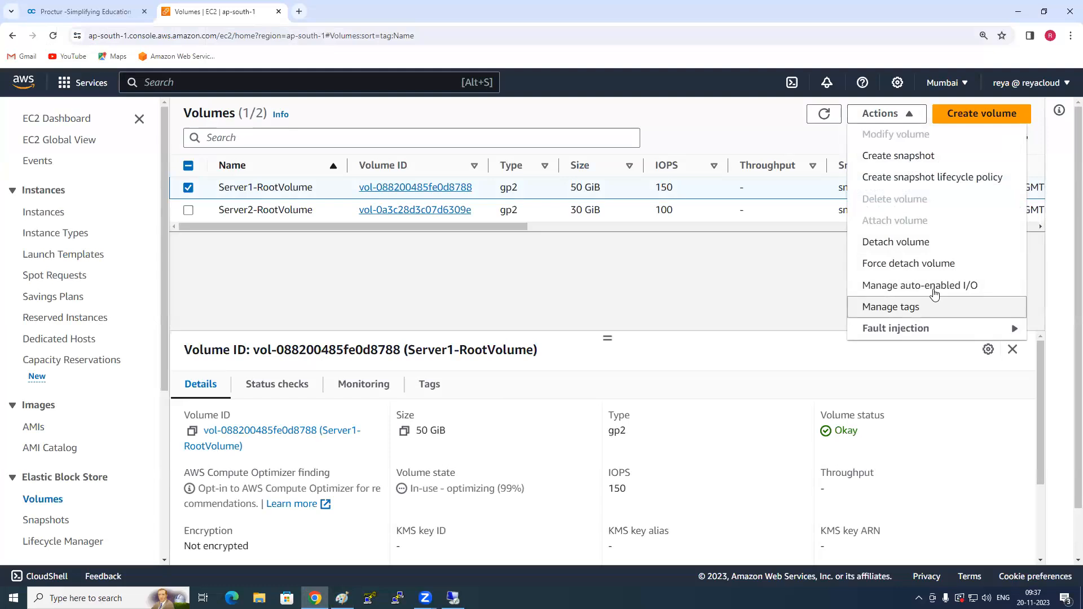
pyautogui.click(579, 279)
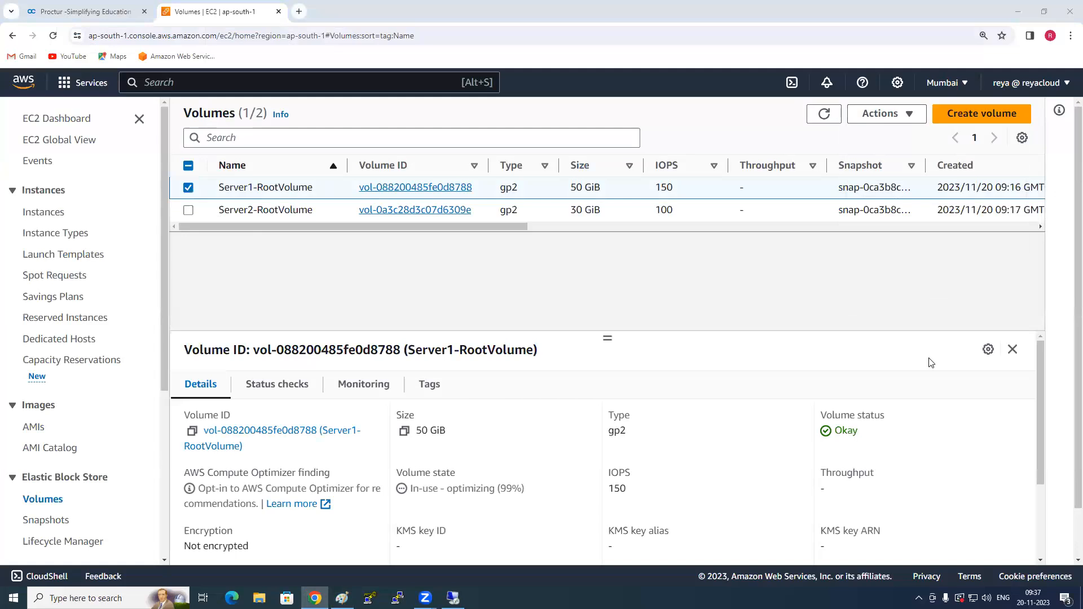
# - Switch to Paint, cross out the first server and its 500GB volume freehand, and add a check mark beside that server
pyautogui.click(342, 598)
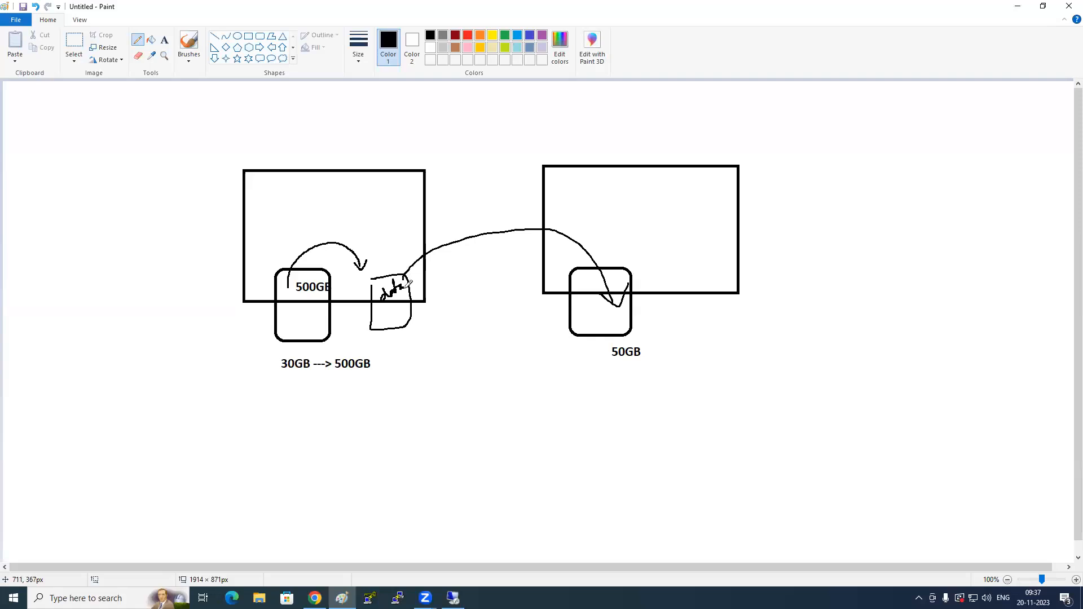
pyautogui.moveTo(294, 149); pyautogui.dragTo(344, 351)
pyautogui.moveTo(365, 152); pyautogui.dragTo(248, 375)
pyautogui.moveTo(218, 223); pyautogui.dragTo(268, 179)
pyautogui.moveTo(268, 268); pyautogui.dragTo(326, 341)
pyautogui.moveTo(314, 277); pyautogui.dragTo(275, 343)
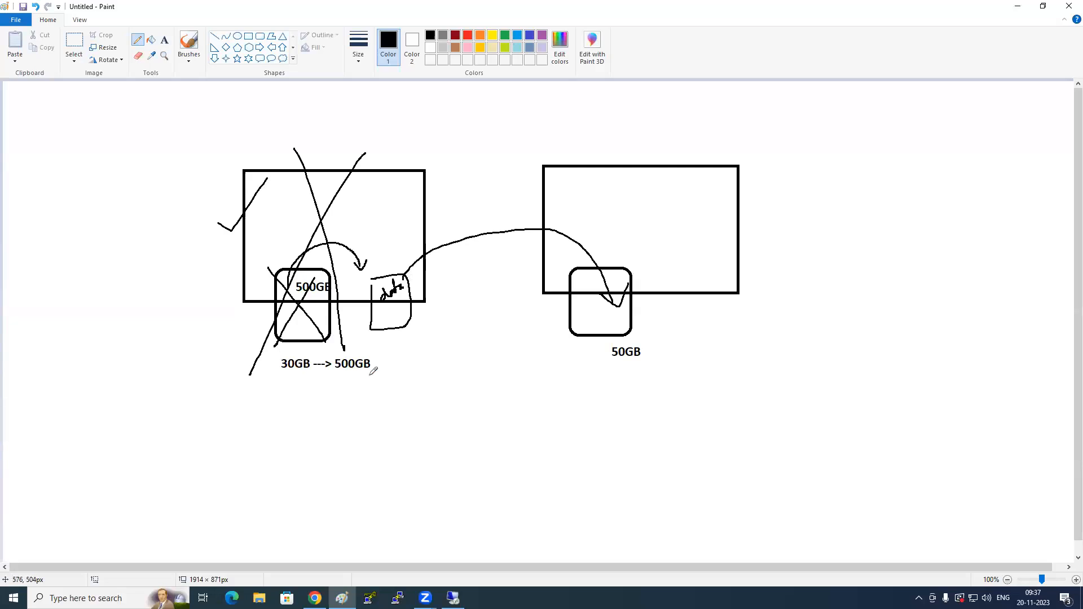
# - Switch back to the EC2 console and display the actions available for Server1-RootVolume
pyautogui.hotkey('alt', 'Tab')
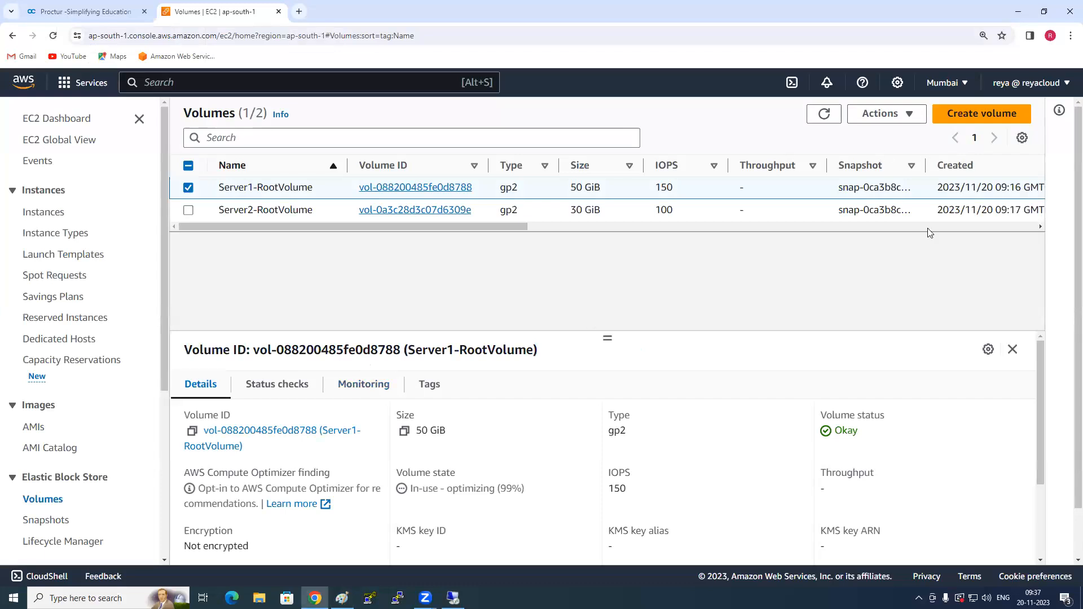
pyautogui.click(906, 117)
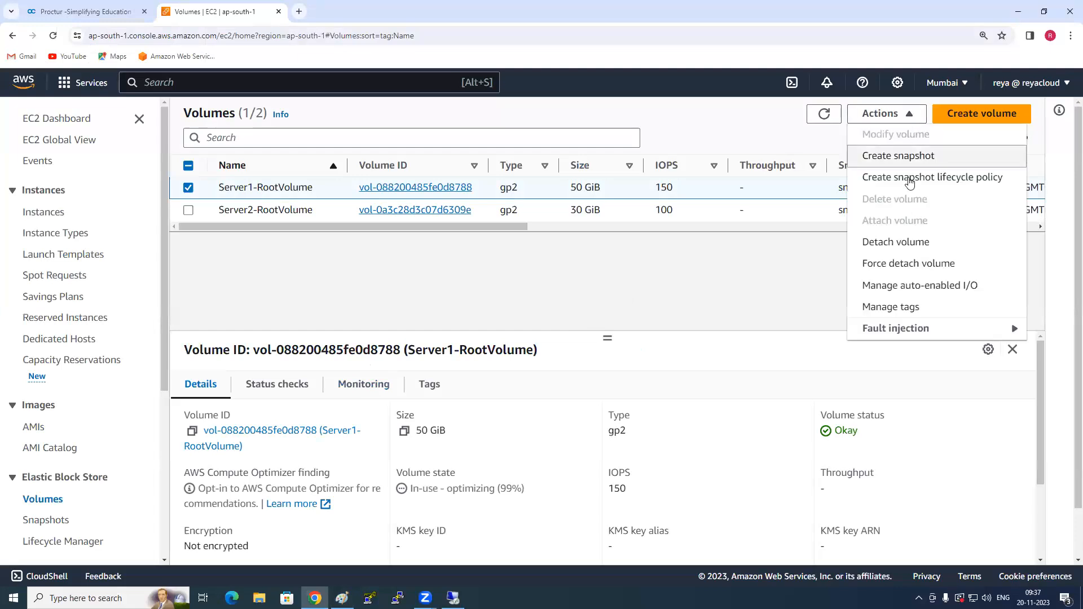
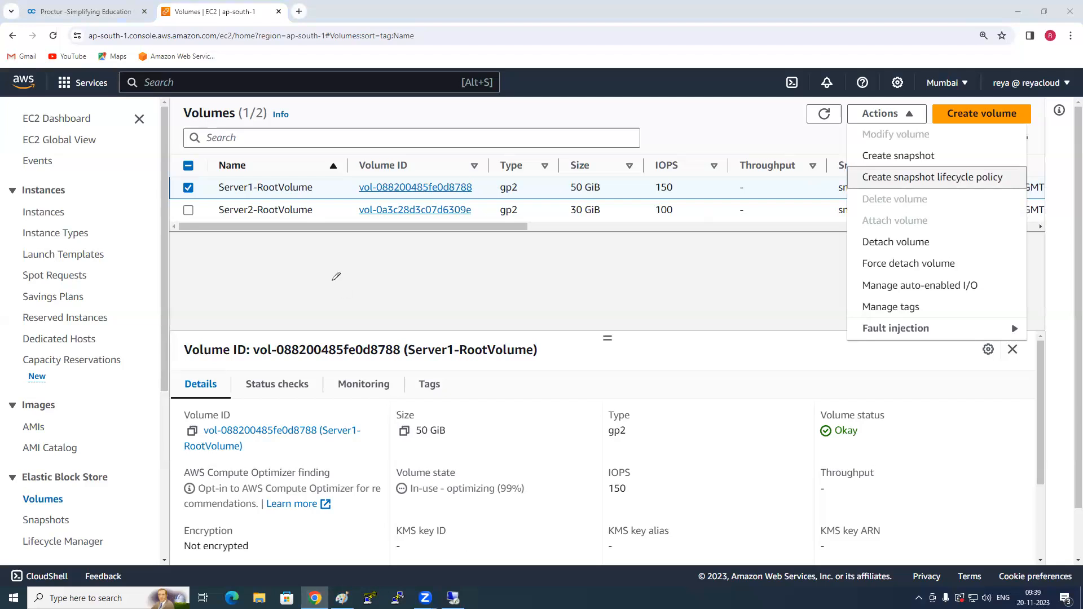
# - Switch to Paint, draw a freehand line across the first server, and sketch a third server box with a smaller volume box on its lower edge
pyautogui.hotkey('alt', 'Tab')
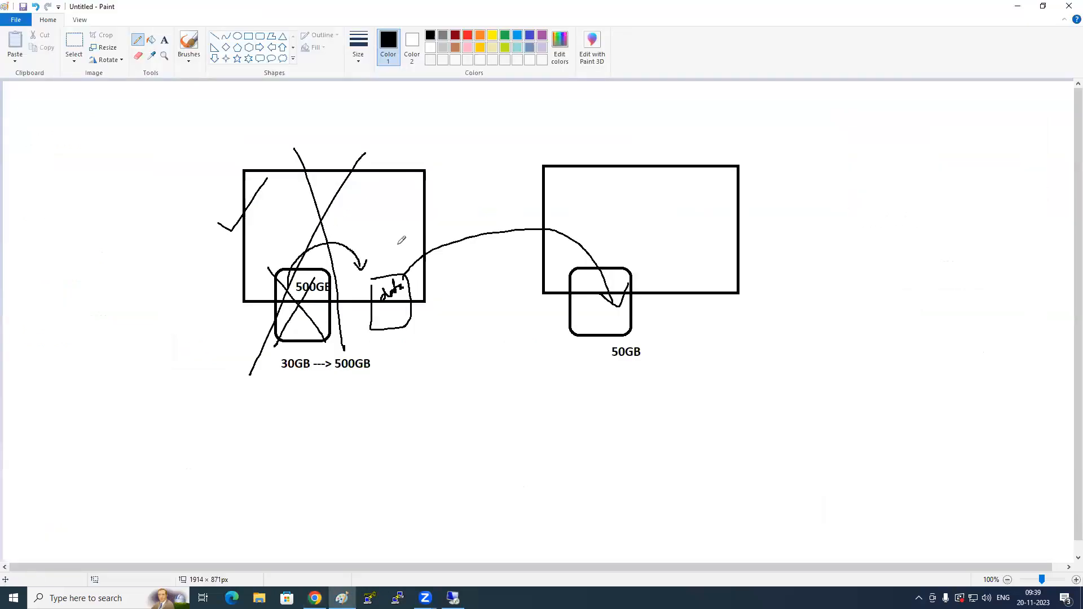
pyautogui.moveTo(216, 198); pyautogui.dragTo(445, 196)
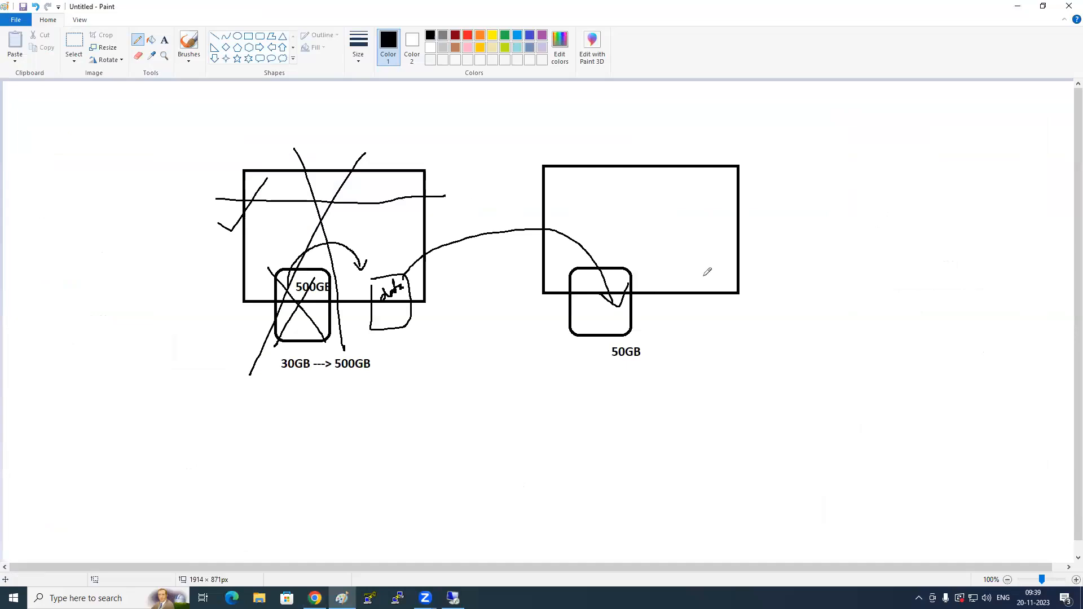
pyautogui.moveTo(829, 314)
pyautogui.mouseDown()
pyautogui.moveTo(1040, 478)
pyautogui.moveTo(897, 323)
pyautogui.moveTo(830, 315)
pyautogui.mouseUp()
pyautogui.moveTo(877, 467)
pyautogui.mouseDown()
pyautogui.moveTo(870, 537)
pyautogui.moveTo(880, 464)
pyautogui.moveTo(878, 479)
pyautogui.mouseUp()
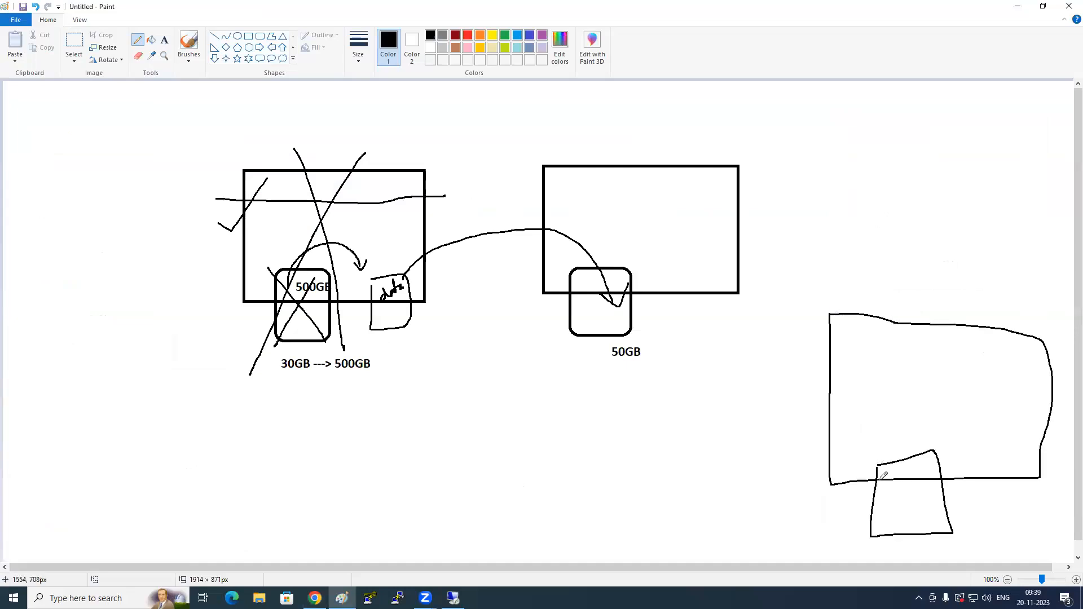
# - Draw freehand diagonal strokes from the third server and its volume, and label that volume "500GB" and "R"
pyautogui.moveTo(889, 389); pyautogui.dragTo(1027, 265)
pyautogui.moveTo(939, 469); pyautogui.dragTo(1071, 382)
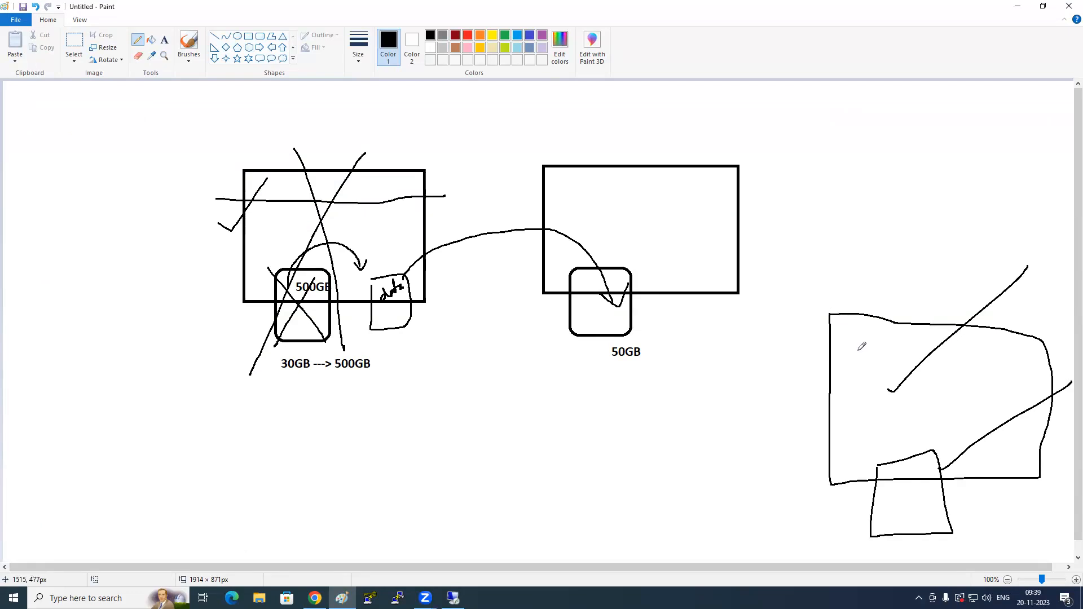
pyautogui.moveTo(910, 497)
pyautogui.mouseDown()
pyautogui.moveTo(907, 514)
pyautogui.moveTo(926, 492)
pyautogui.moveTo(975, 475)
pyautogui.moveTo(994, 496)
pyautogui.moveTo(1013, 471)
pyautogui.moveTo(1001, 480)
pyautogui.mouseUp()
pyautogui.moveTo(899, 448)
pyautogui.mouseDown()
pyautogui.moveTo(891, 460)
pyautogui.moveTo(886, 435)
pyautogui.moveTo(911, 452)
pyautogui.mouseUp()
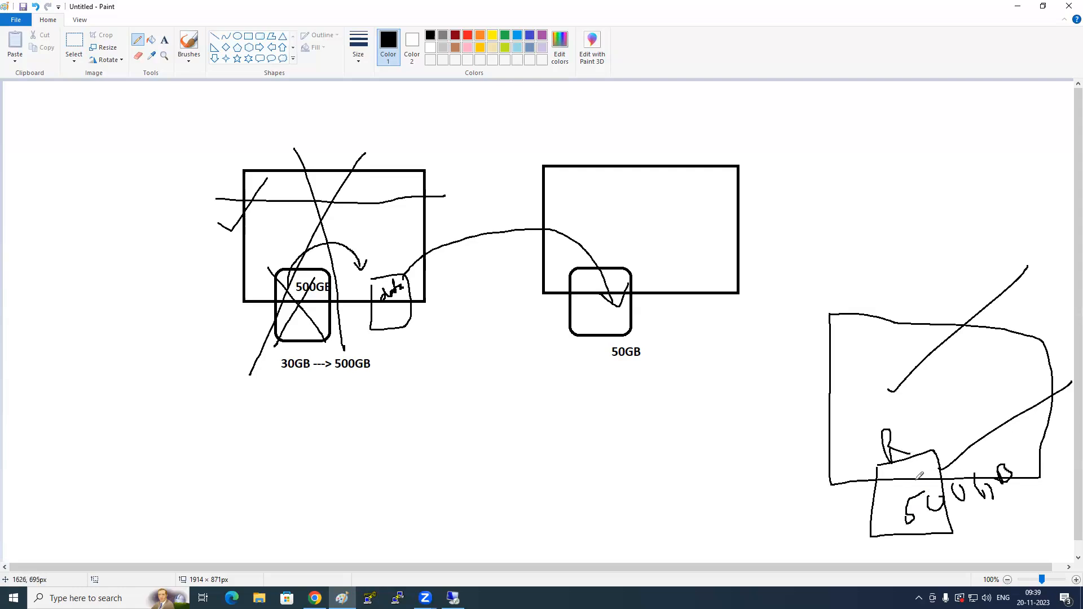
# - Cross out the third server freehand, add a check mark on its volume, and circle the area inside the server's upper part
pyautogui.moveTo(907, 323); pyautogui.dragTo(938, 379)
pyautogui.moveTo(822, 308); pyautogui.dragTo(974, 509)
pyautogui.moveTo(942, 317); pyautogui.dragTo(851, 447)
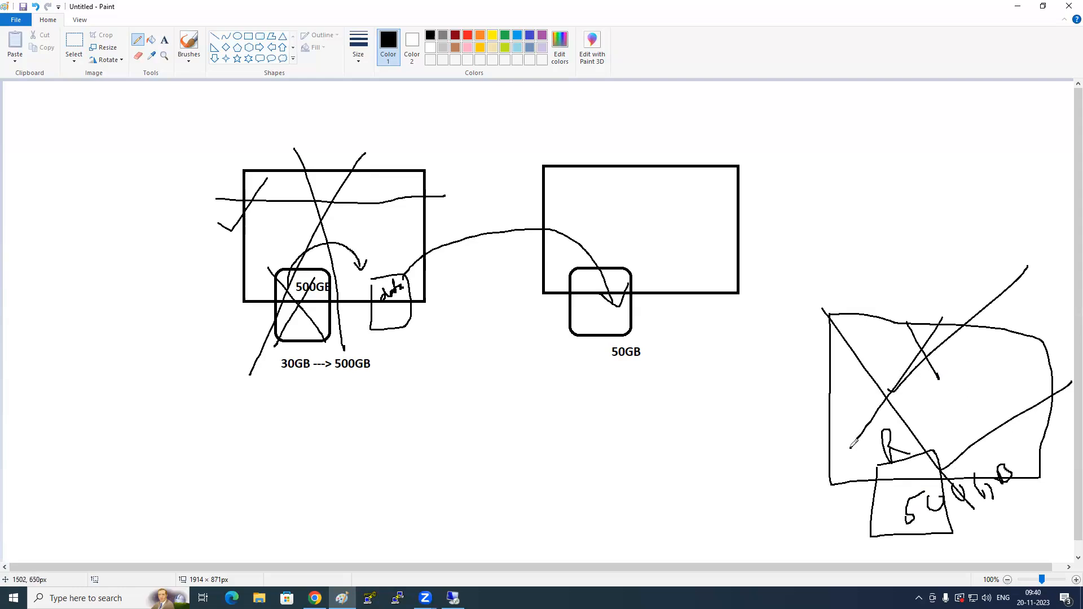
pyautogui.moveTo(867, 511); pyautogui.dragTo(929, 456)
pyautogui.moveTo(964, 340)
pyautogui.mouseDown()
pyautogui.moveTo(921, 381)
pyautogui.moveTo(912, 363)
pyautogui.mouseUp()
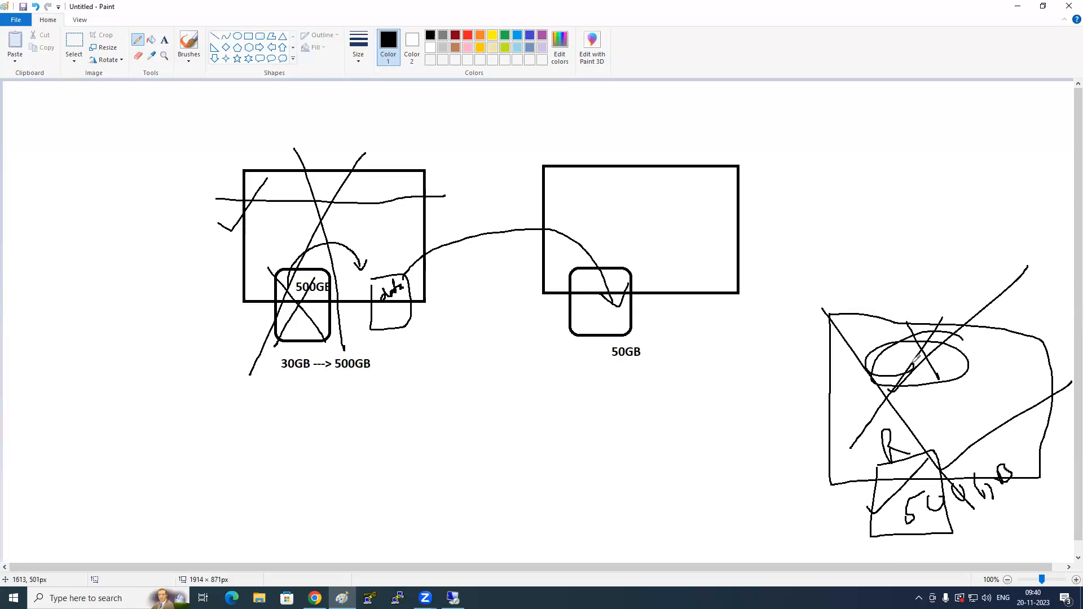
# - Draw freehand strokes and a cross beside the third server's volume, and a curve from the 50GB volume back to the first server's volume
pyautogui.moveTo(910, 470); pyautogui.dragTo(812, 562)
pyautogui.moveTo(825, 517); pyautogui.dragTo(863, 552)
pyautogui.moveTo(859, 513); pyautogui.dragTo(817, 562)
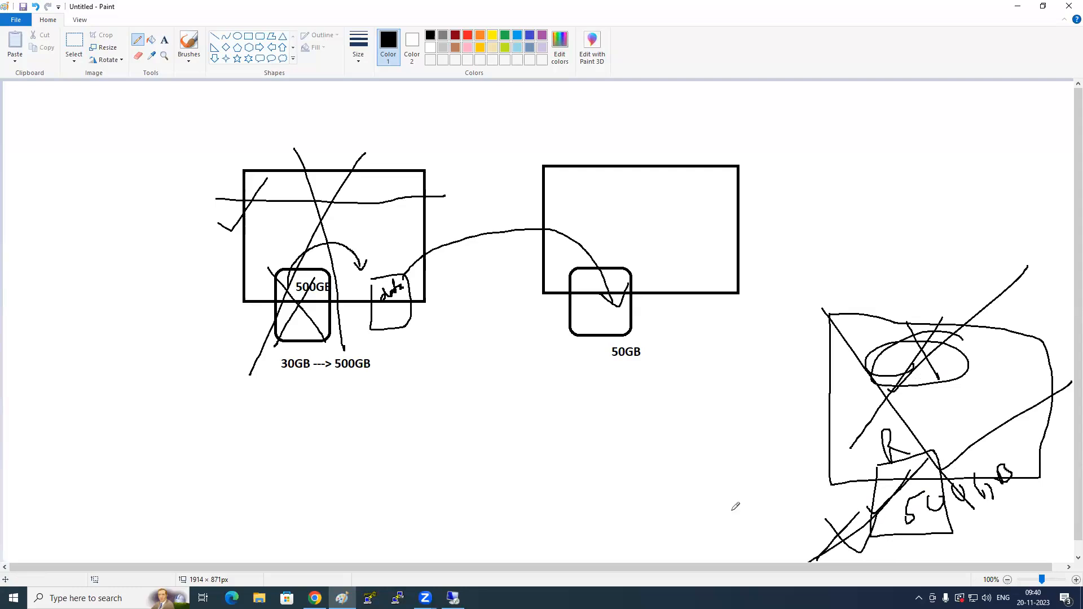
pyautogui.moveTo(606, 317)
pyautogui.mouseDown()
pyautogui.moveTo(570, 383)
pyautogui.moveTo(379, 373)
pyautogui.moveTo(342, 288)
pyautogui.mouseUp()
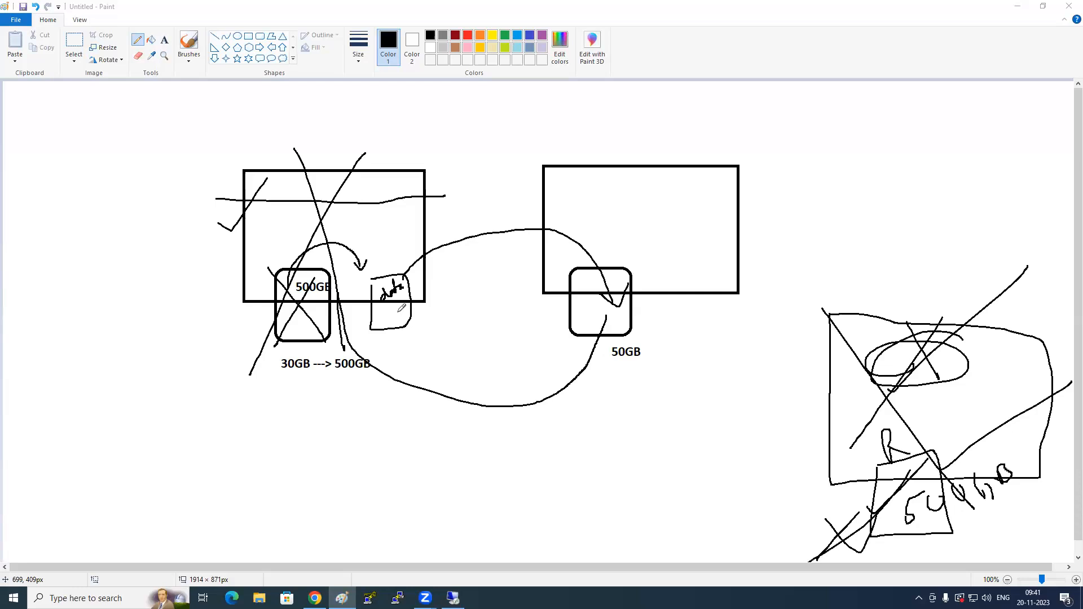
# - Return to the EC2 console in Chrome and try to detach Server1-RootVolume
pyautogui.click(1017, 6)
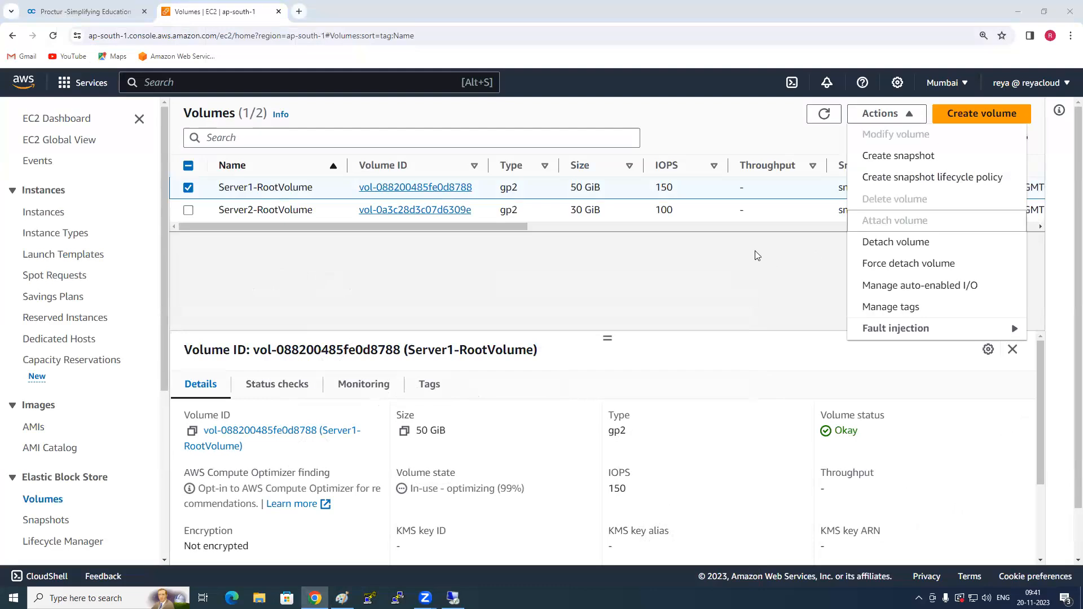
pyautogui.click(756, 255)
pyautogui.click(884, 114)
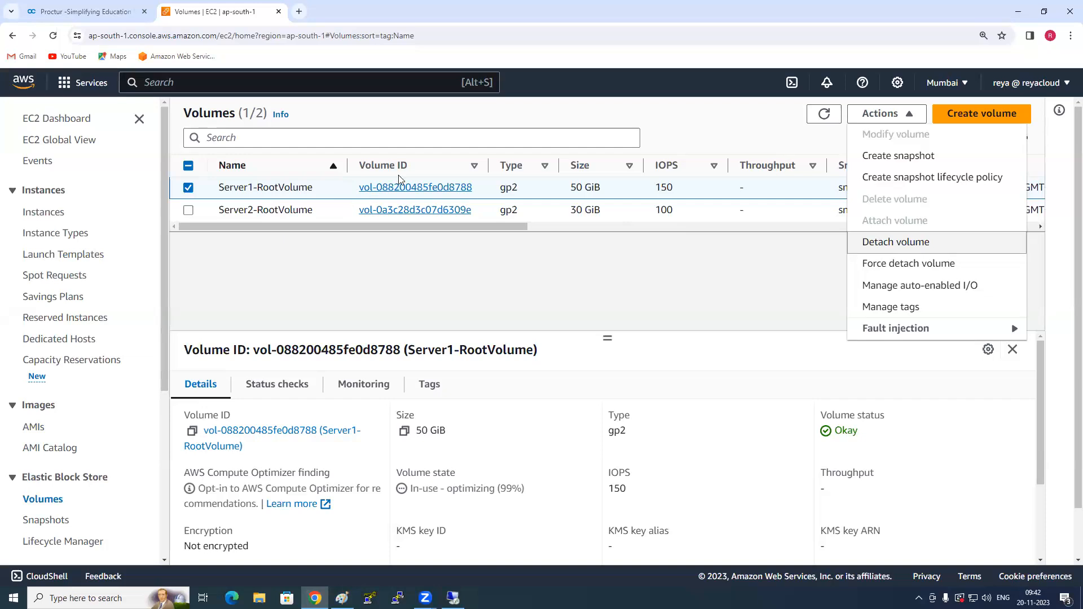
pyautogui.click(907, 249)
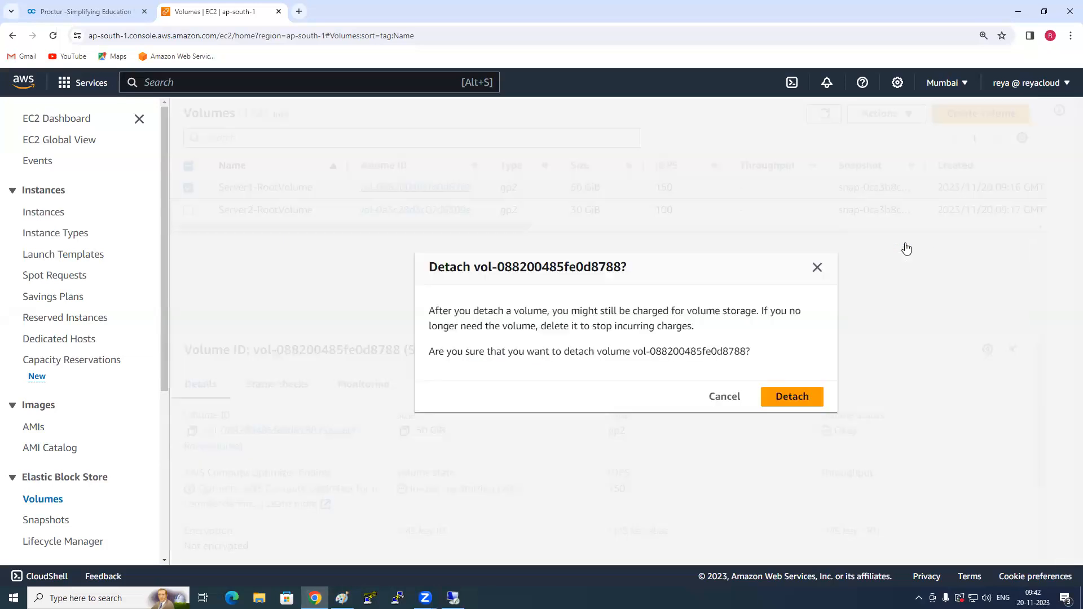
pyautogui.click(805, 397)
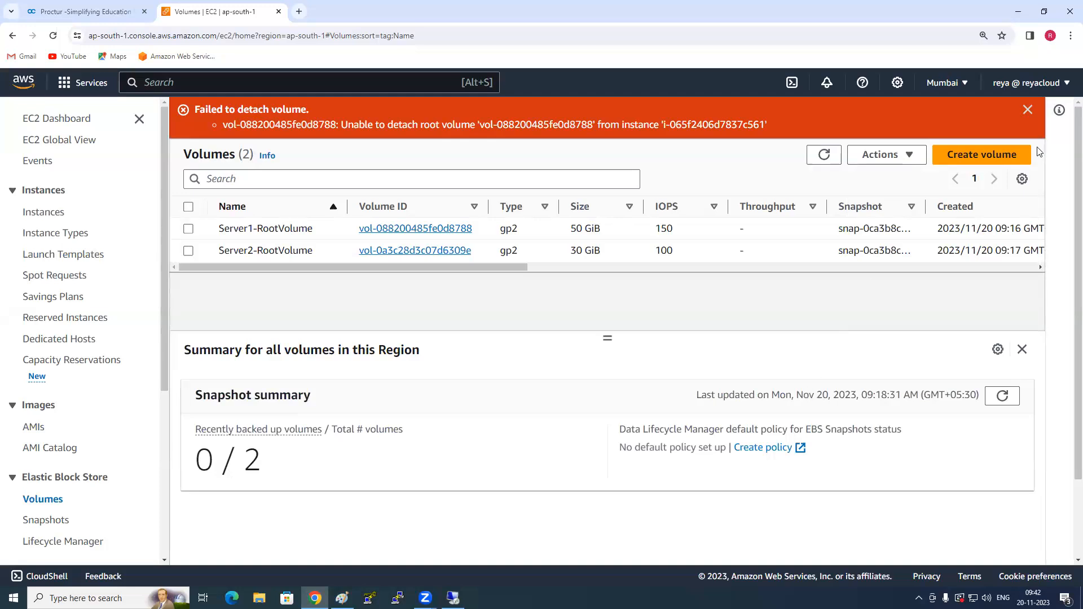
pyautogui.click(1028, 110)
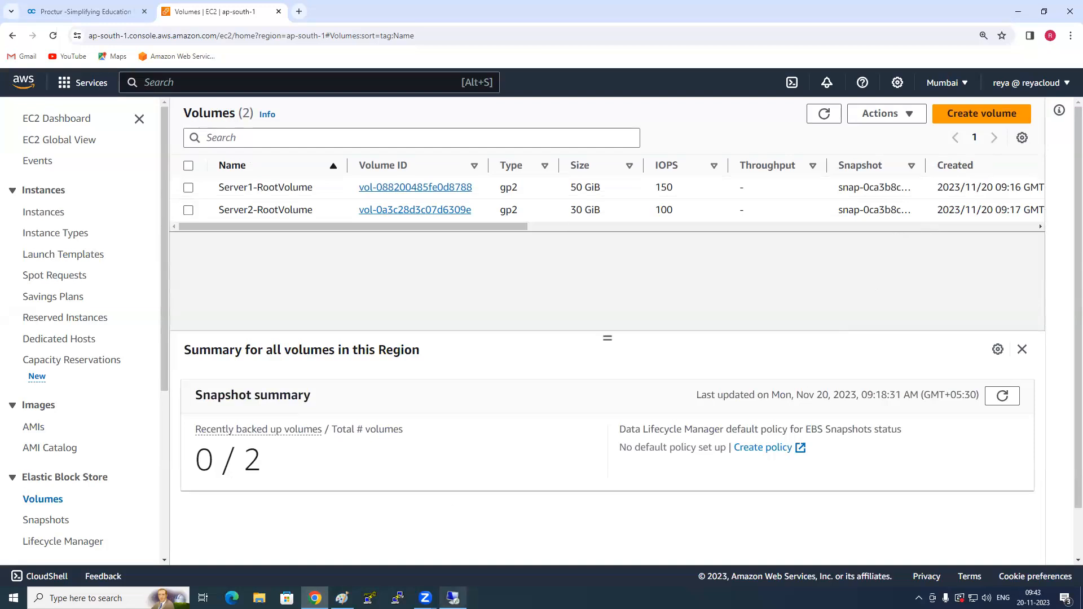
# - Check Server1's remote desktop session, and view the details of Server2 in the EC2 instances list
pyautogui.click(453, 598)
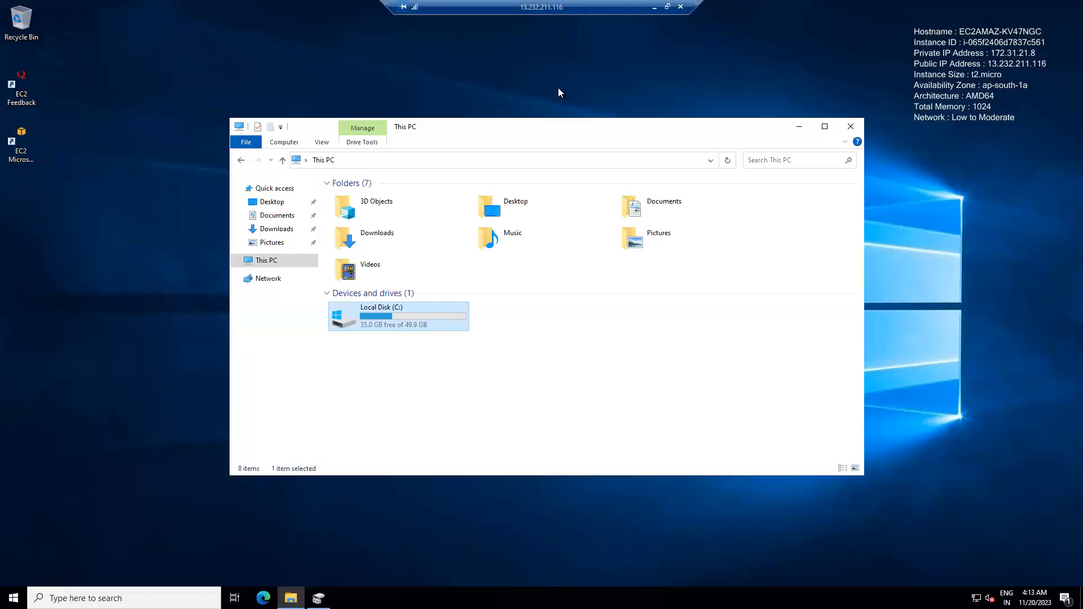
pyautogui.click(654, 7)
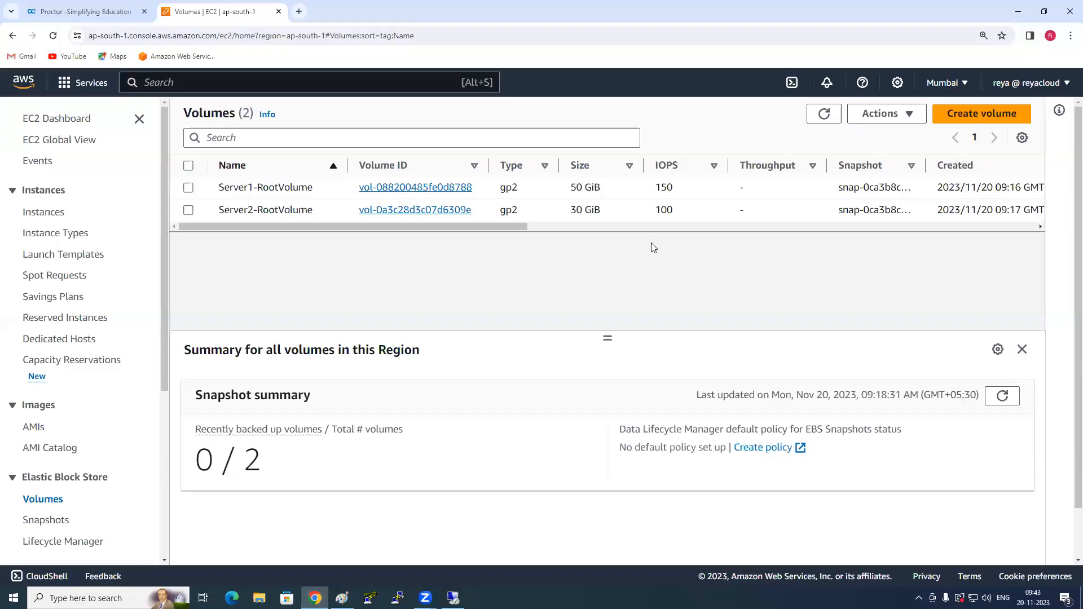
pyautogui.click(45, 214)
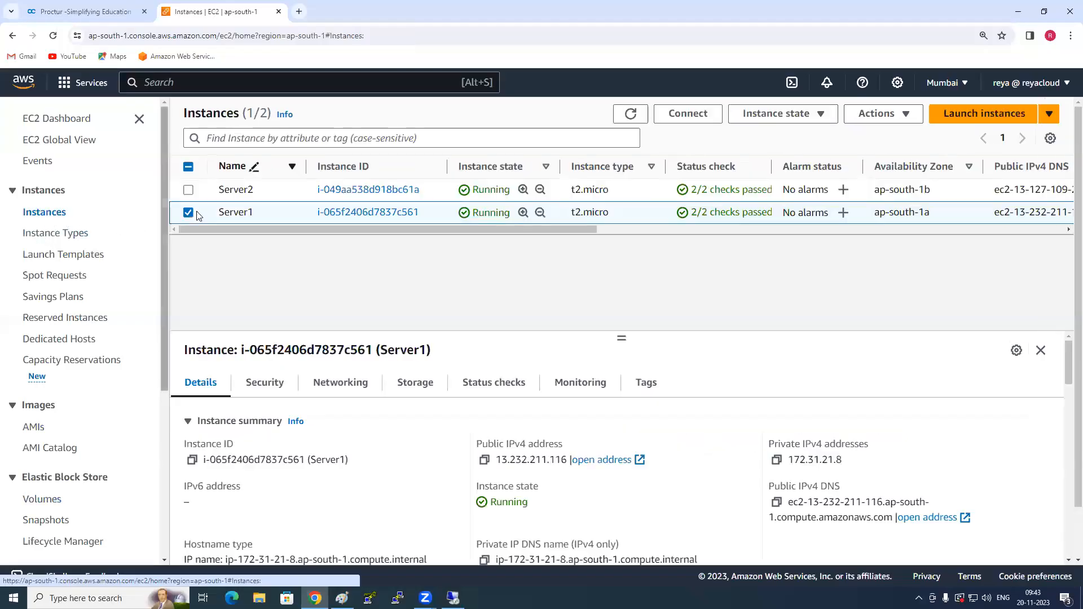
pyautogui.click(188, 213)
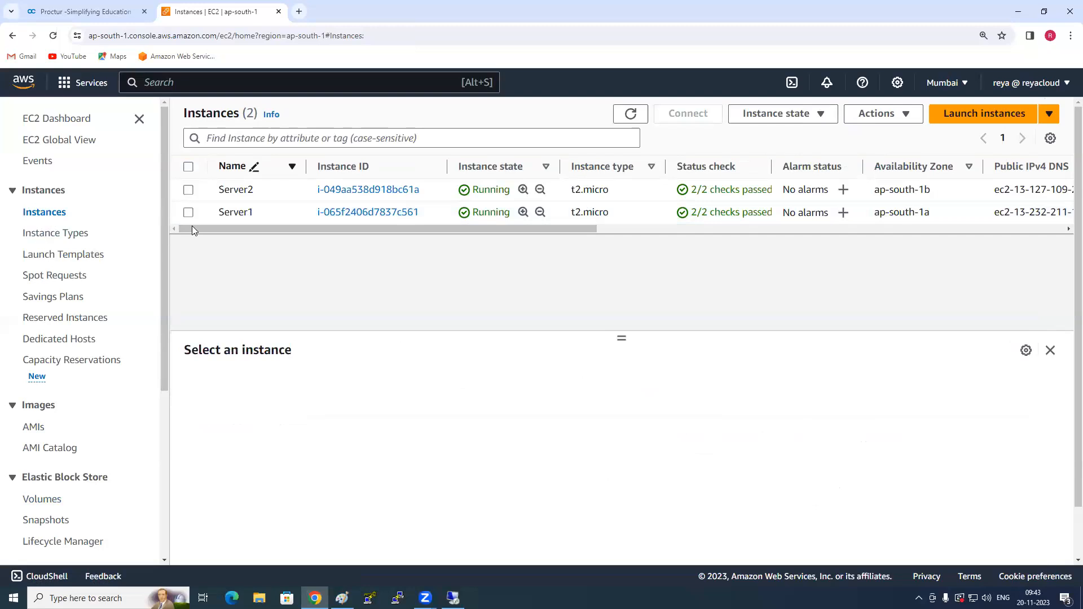
pyautogui.click(188, 190)
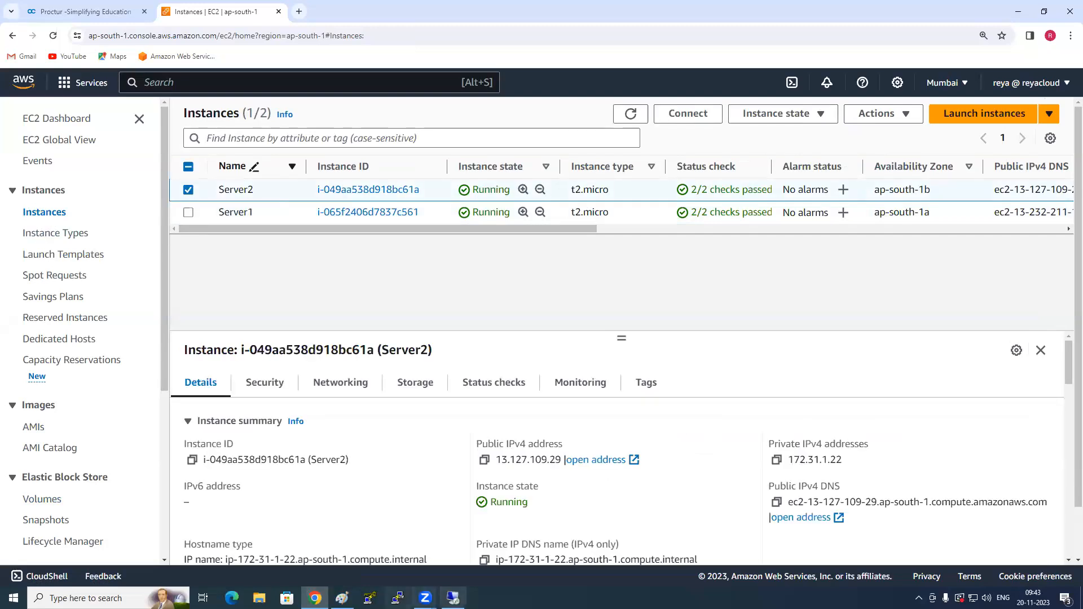
pyautogui.click(453, 598)
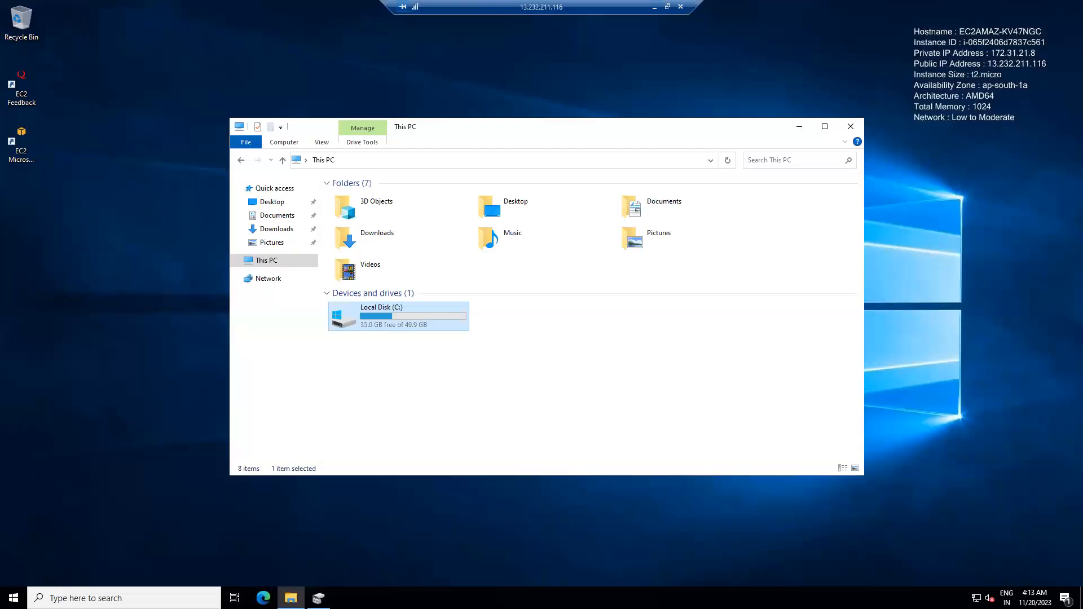
pyautogui.click(654, 8)
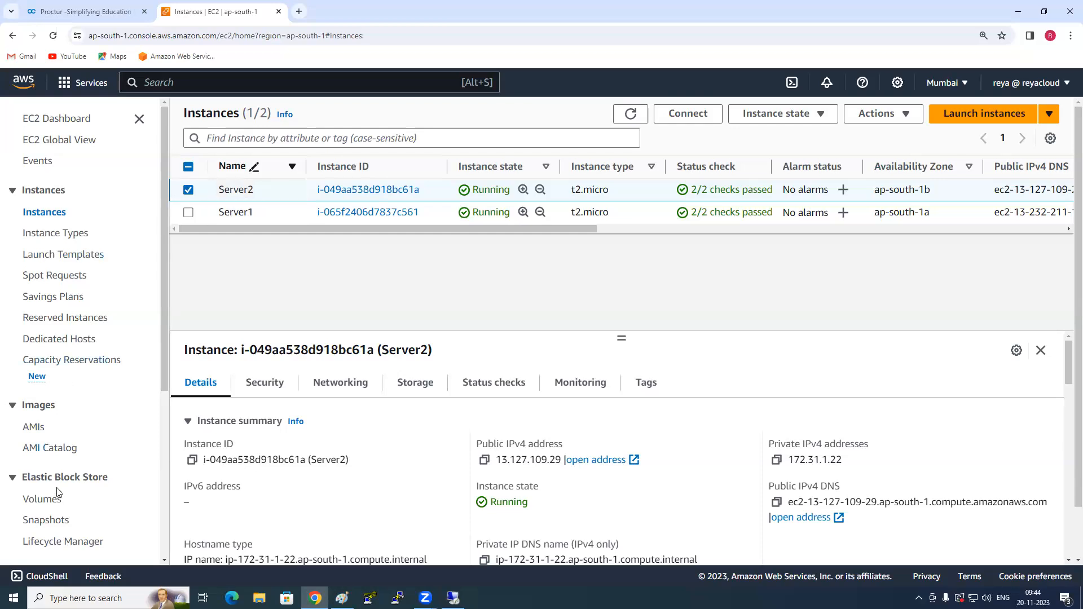
# - Try to detach Server2-RootVolume from its running instance
pyautogui.scroll(-2, 52, 485)
pyautogui.click(45, 395)
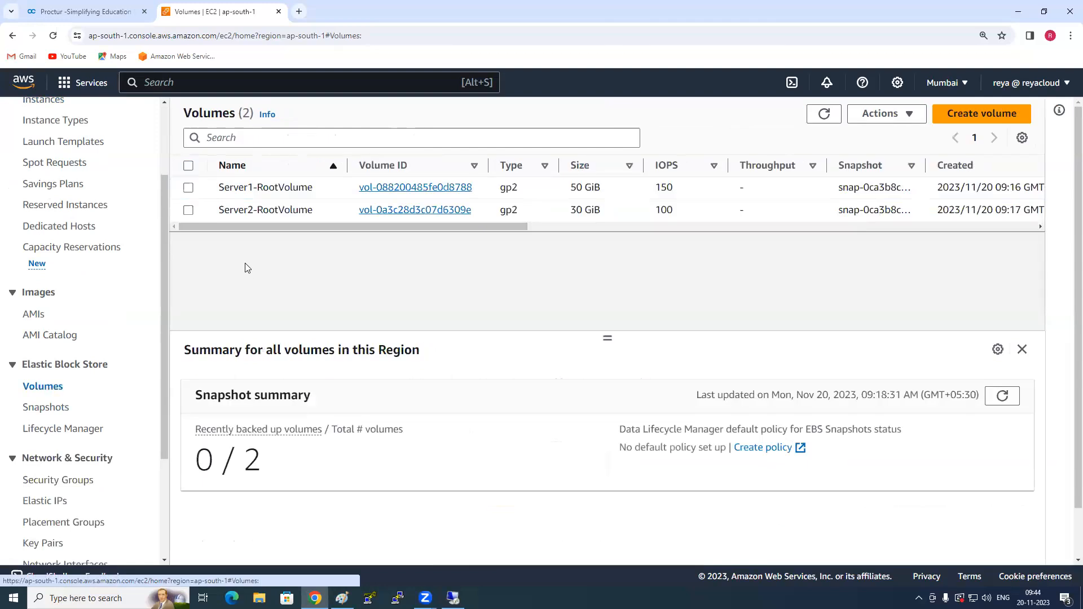
pyautogui.click(188, 210)
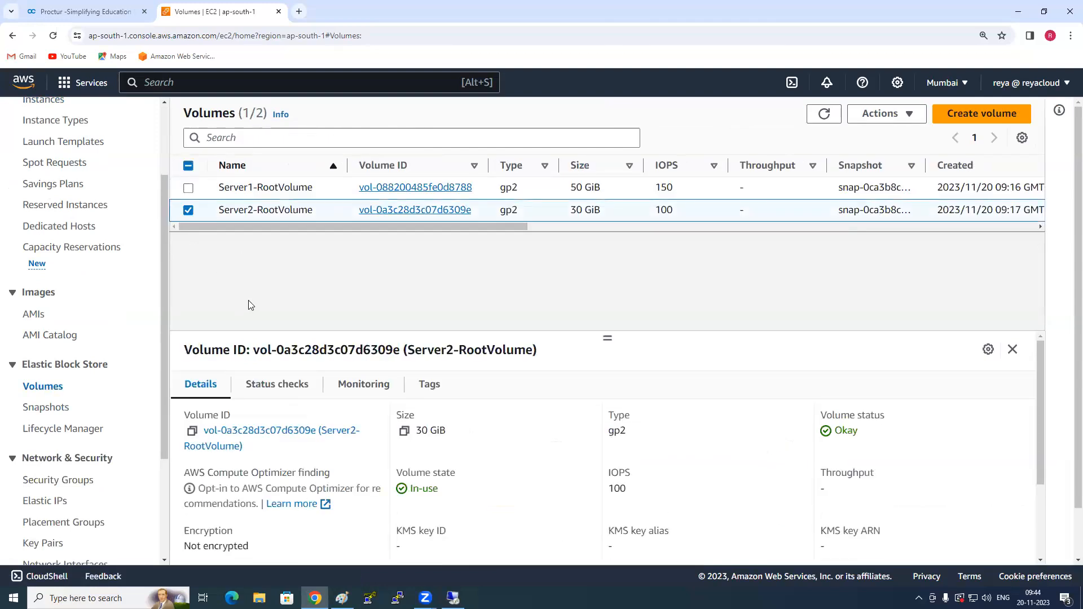
pyautogui.scroll(3, 34, 242)
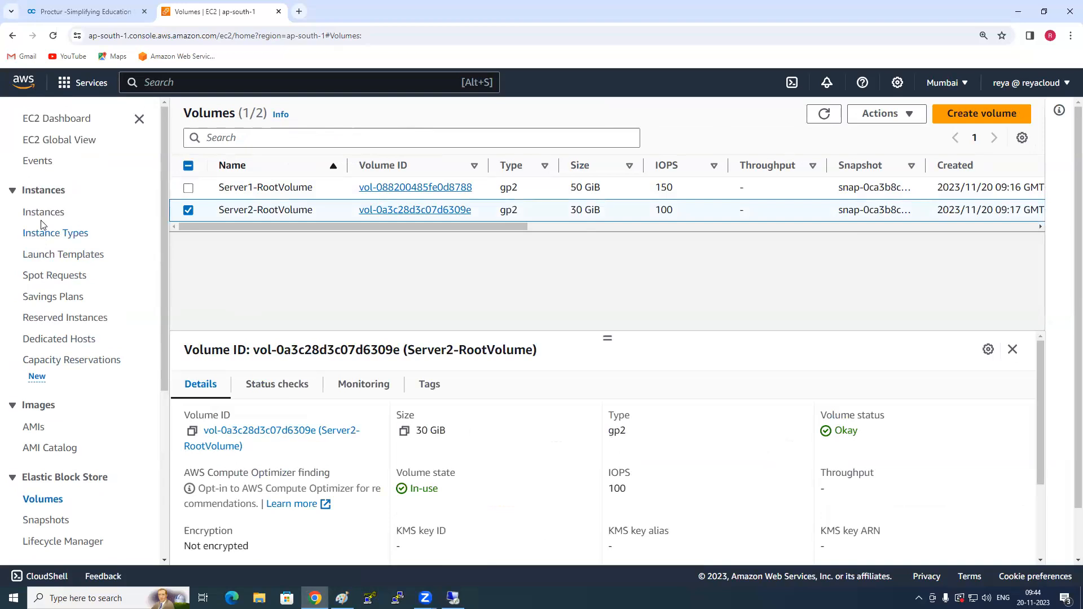
pyautogui.click(42, 214)
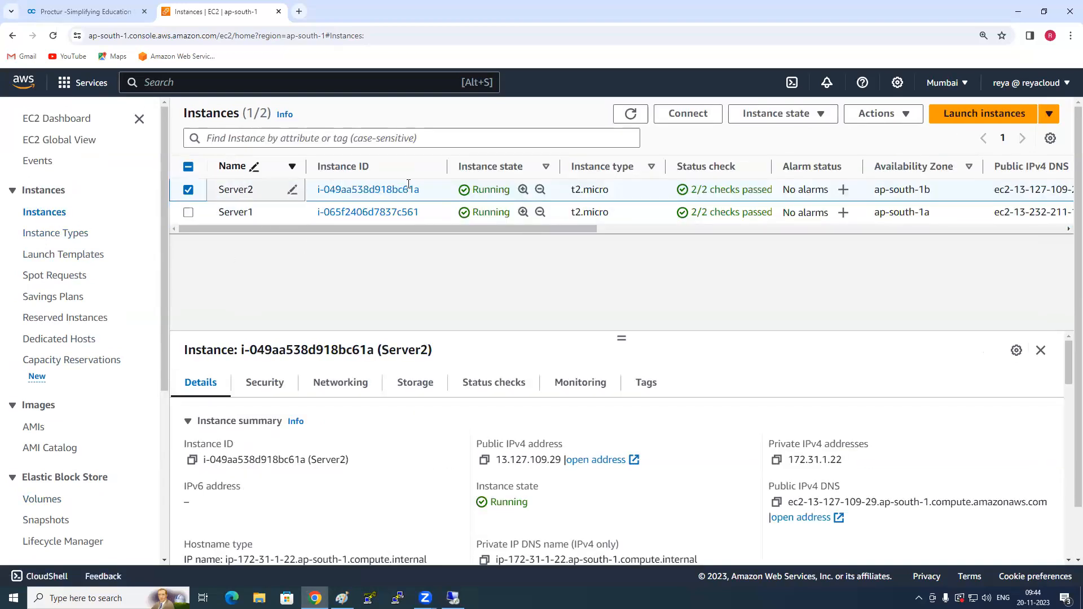
pyautogui.scroll(-1, 53, 446)
pyautogui.click(52, 445)
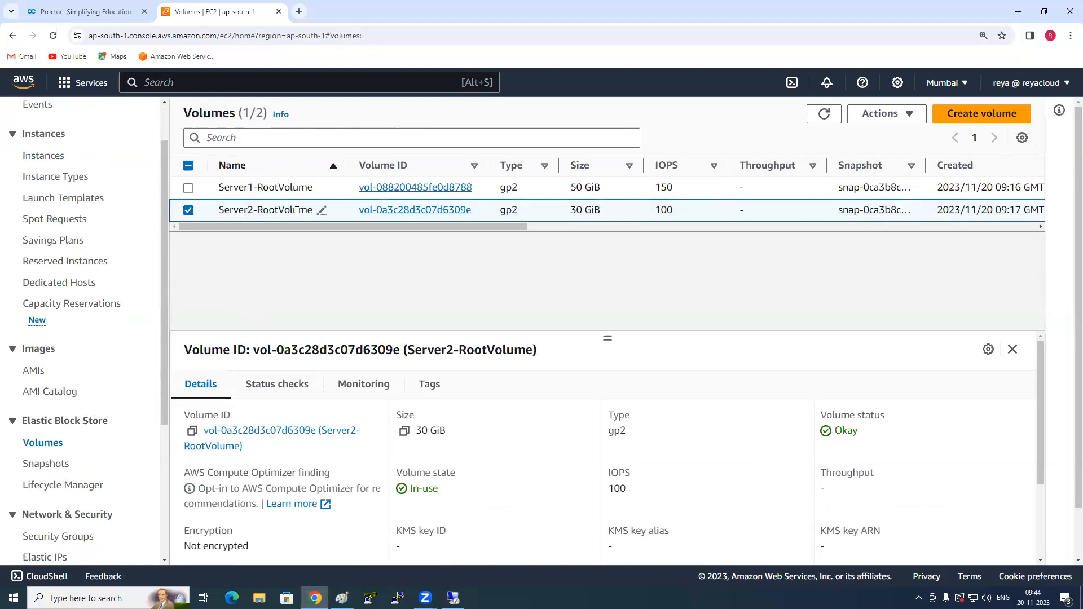
pyautogui.click(882, 114)
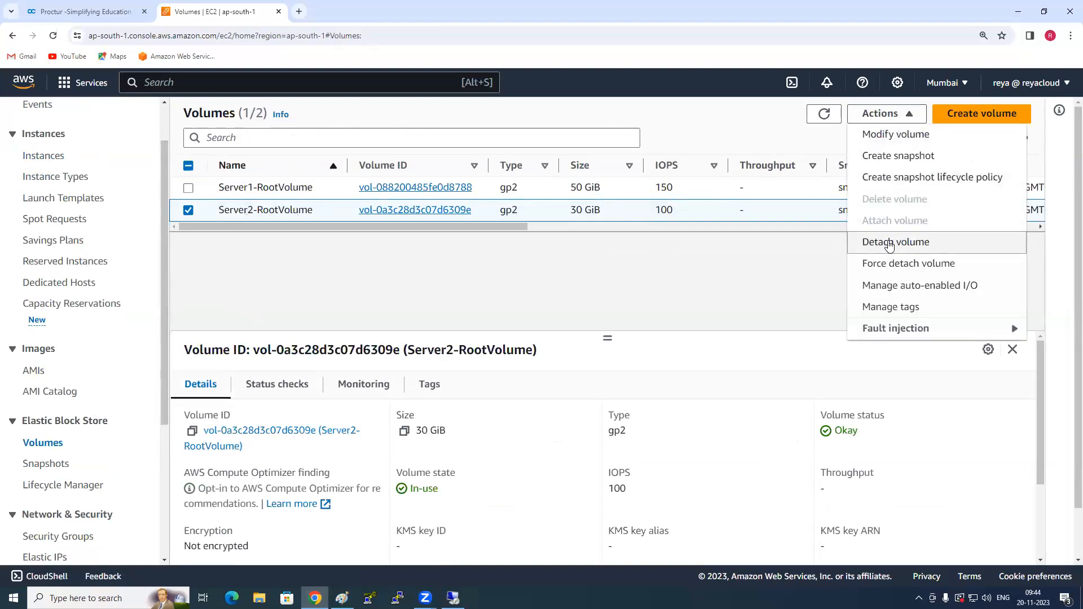
pyautogui.click(889, 243)
pyautogui.click(795, 394)
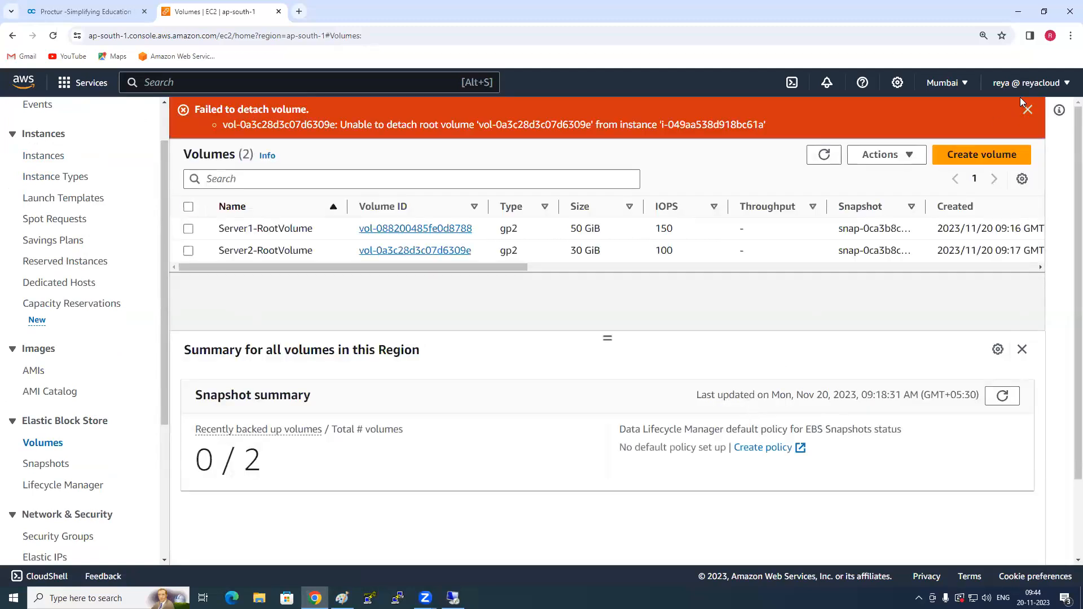
pyautogui.click(1027, 110)
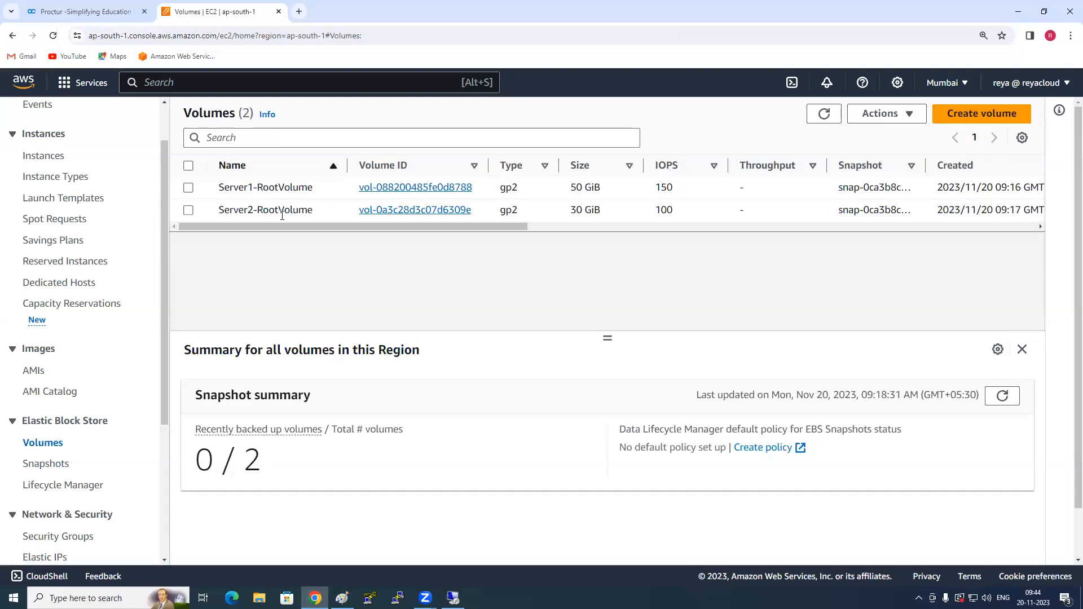
# - Stop the Server2 instance and refresh the instances list
pyautogui.click(55, 163)
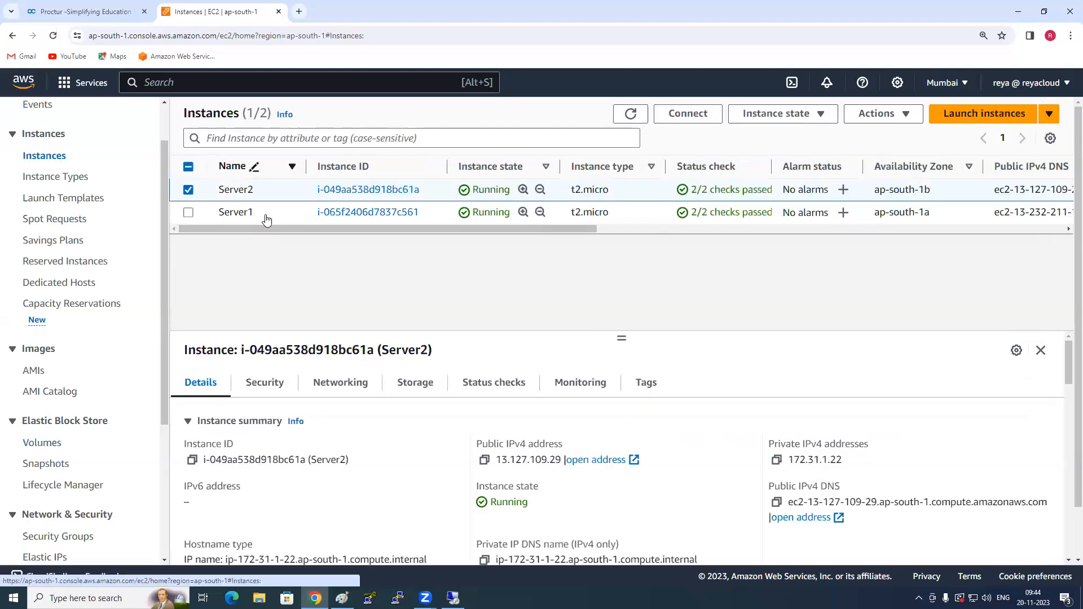
pyautogui.click(879, 113)
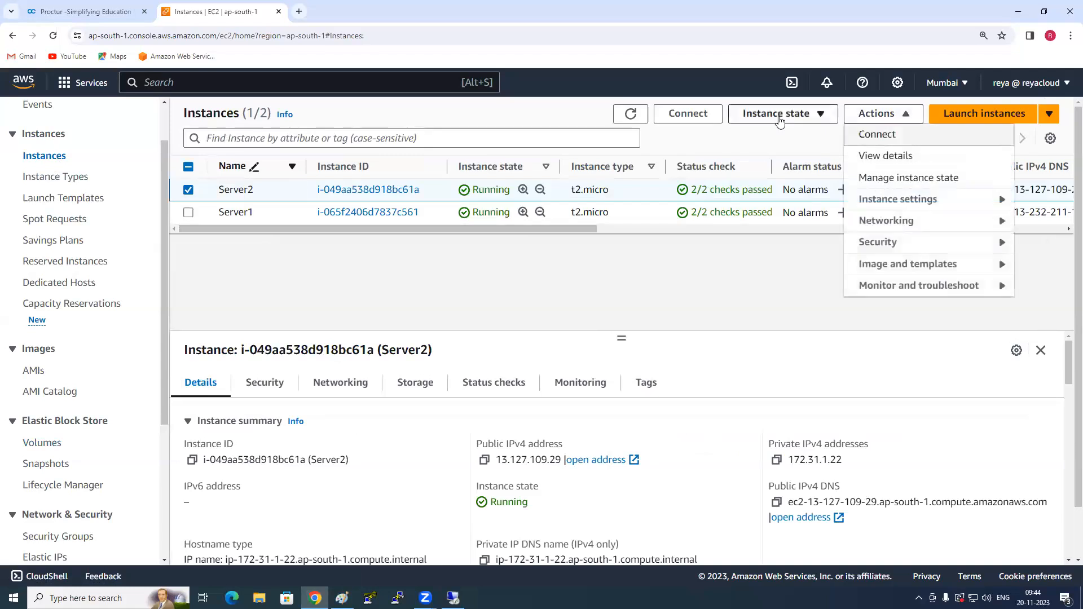
pyautogui.click(785, 113)
pyautogui.click(788, 138)
pyautogui.click(795, 399)
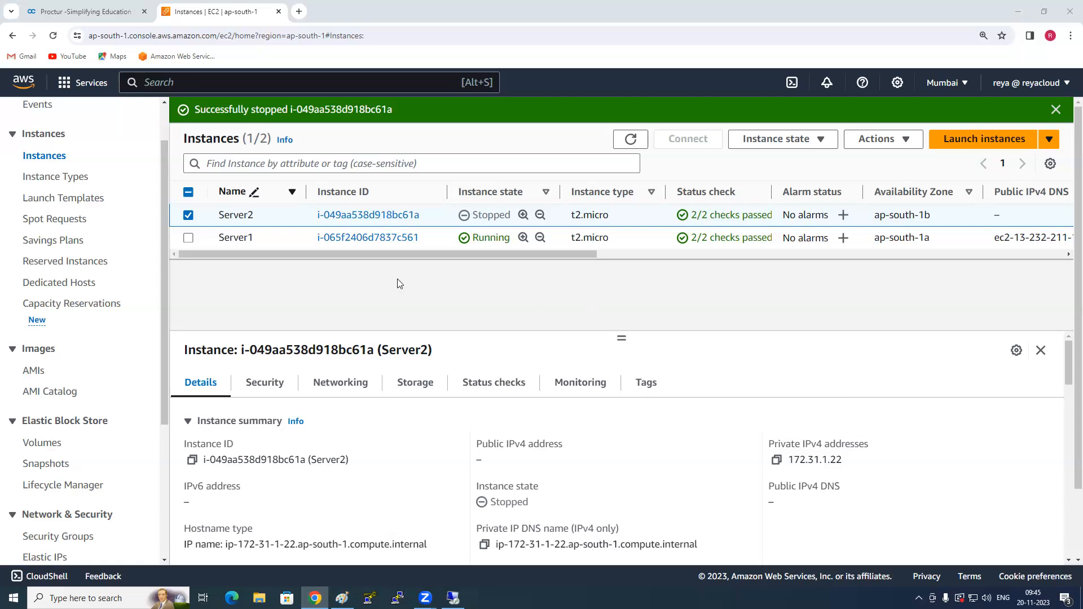
pyautogui.click(633, 150)
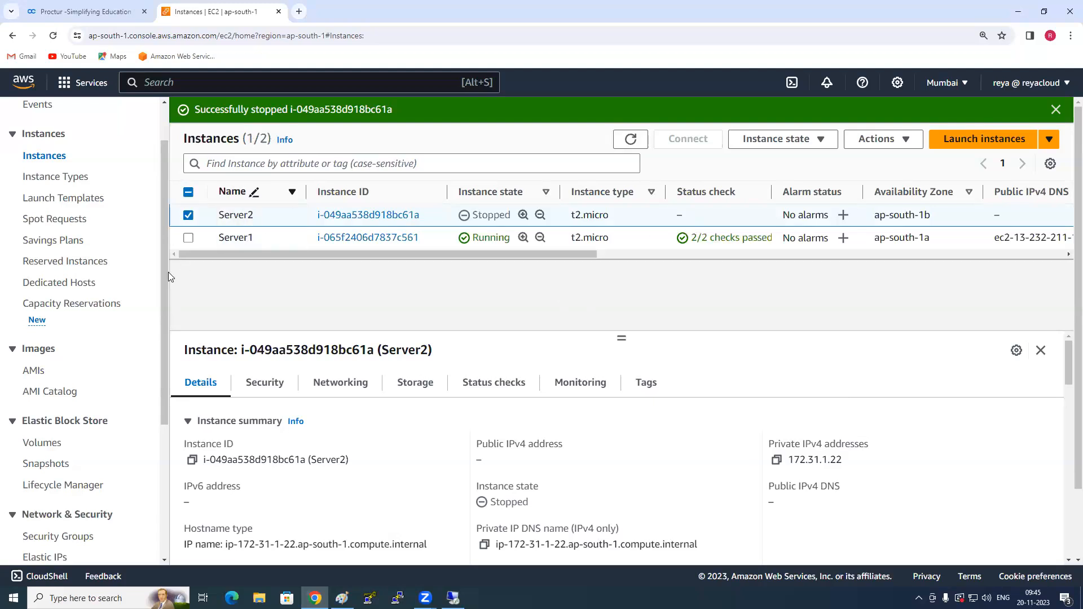
# - Detach Server2-RootVolume from the stopped Server2 instance
pyautogui.click(43, 445)
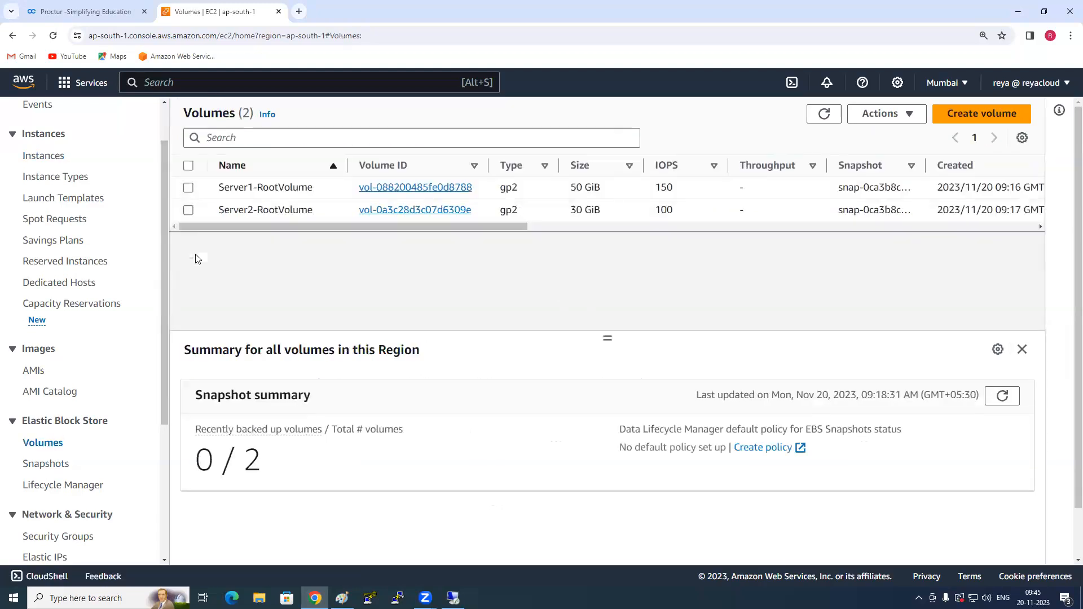
pyautogui.click(189, 211)
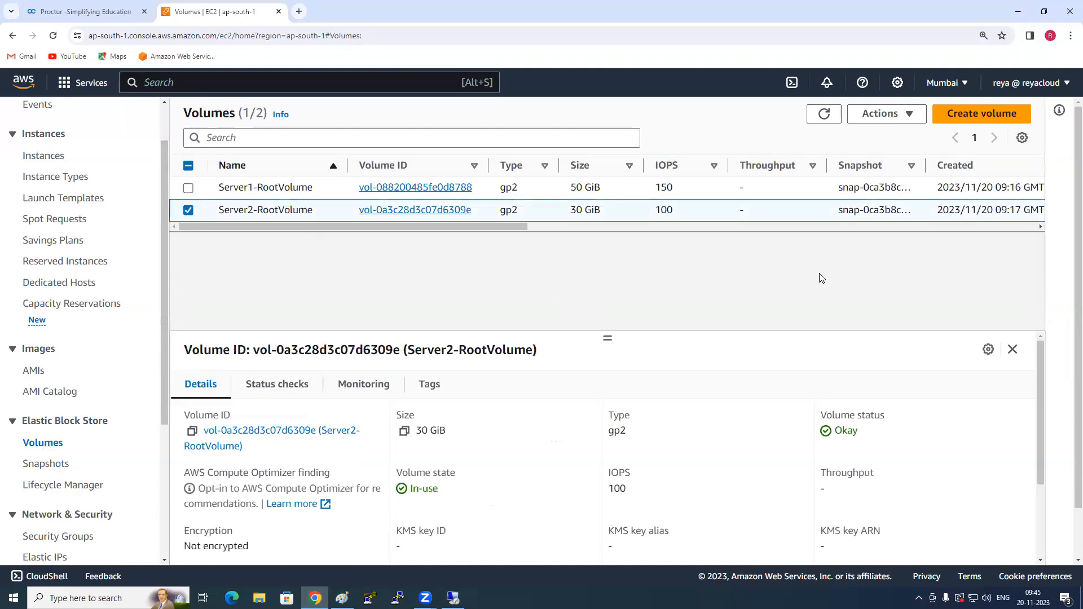
pyautogui.click(885, 116)
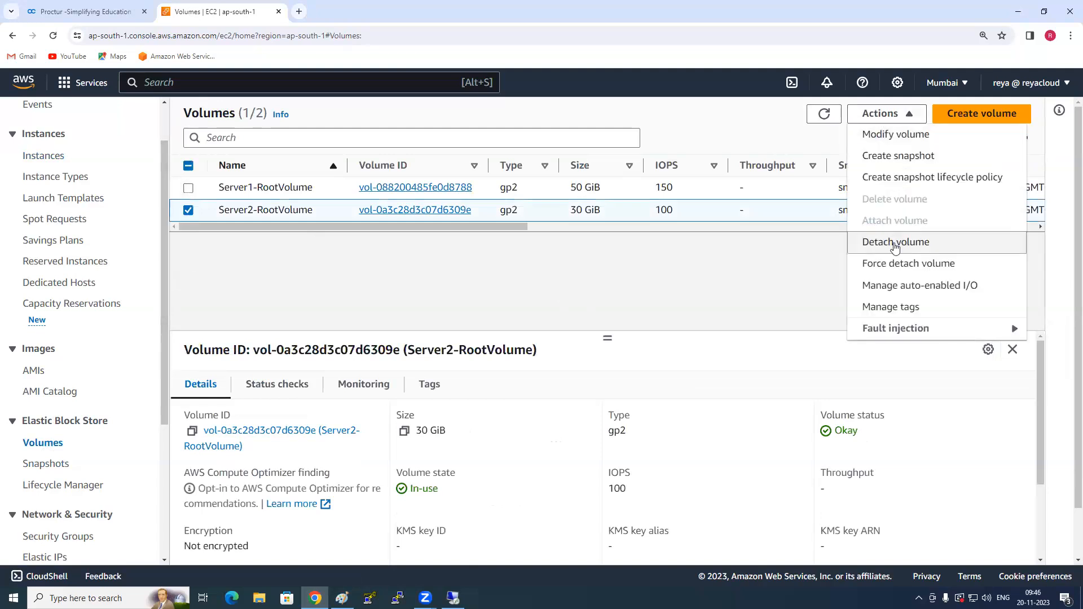
pyautogui.click(897, 242)
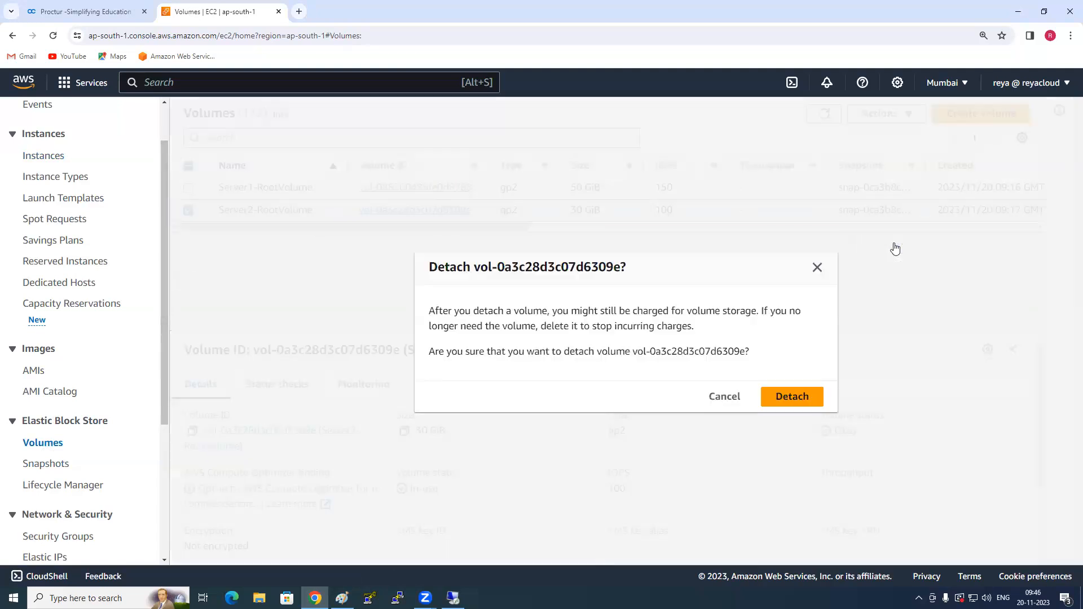
pyautogui.click(804, 398)
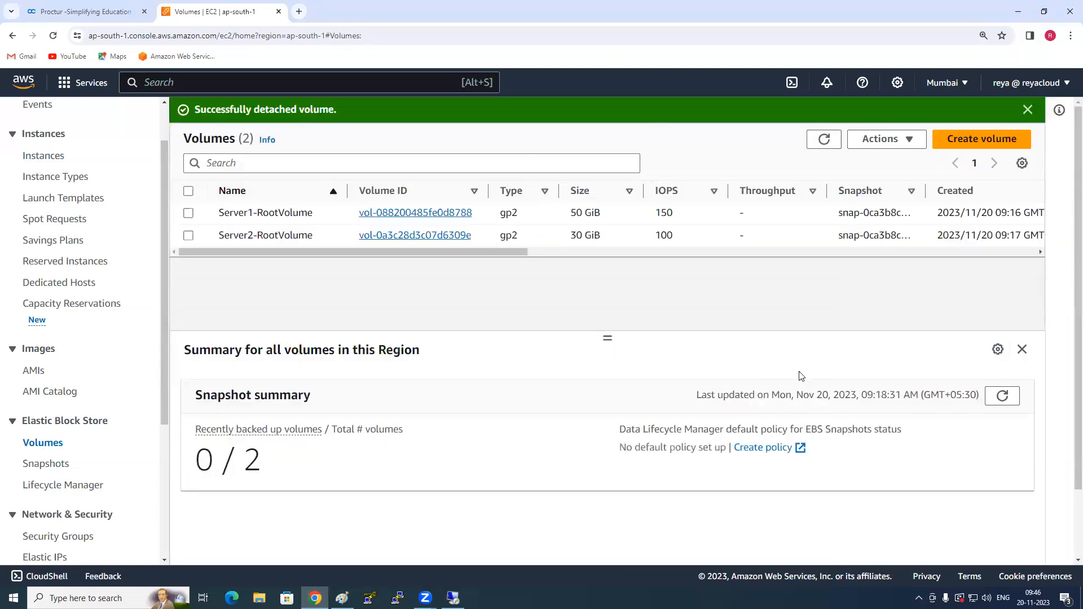
# - Refresh the volumes list and check the volume state of Server2-RootVolume
pyautogui.moveTo(512, 252); pyautogui.dragTo(749, 252)
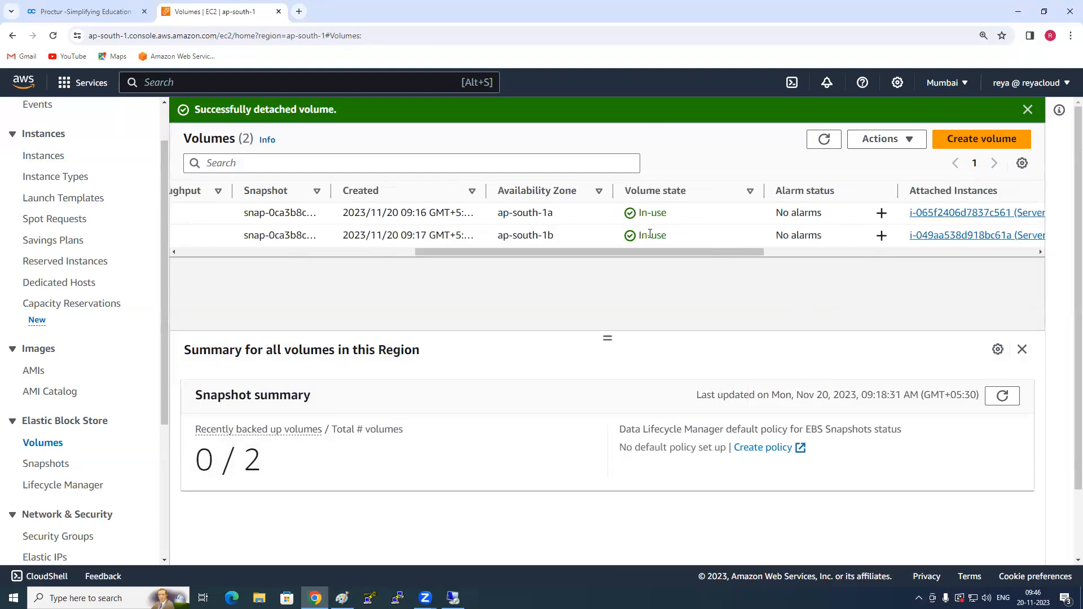
pyautogui.click(823, 139)
pyautogui.moveTo(639, 235); pyautogui.dragTo(688, 237)
pyautogui.moveTo(604, 252); pyautogui.dragTo(543, 277)
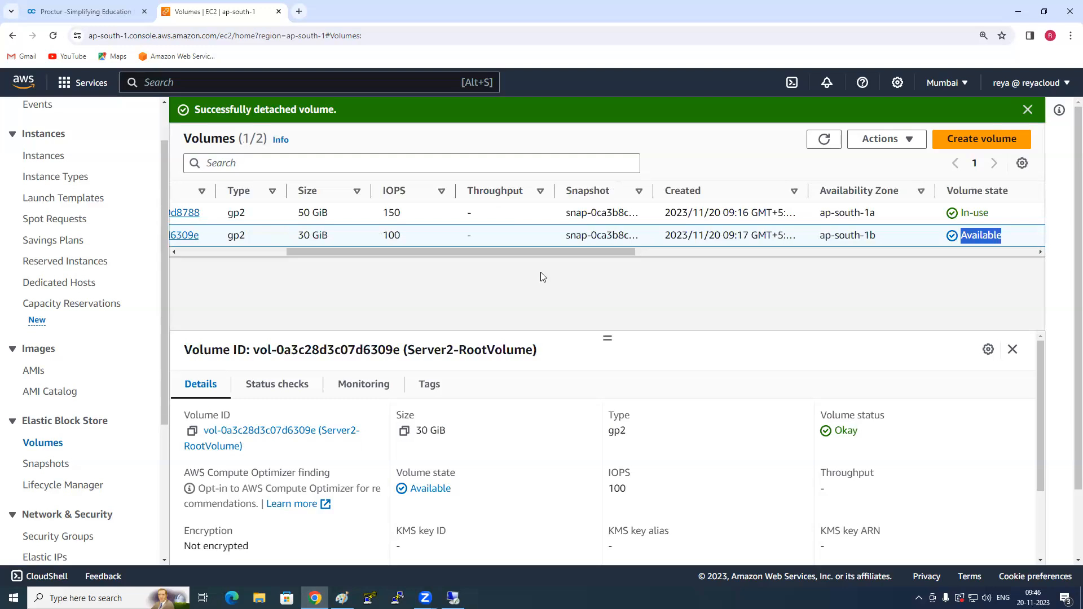
pyautogui.moveTo(544, 250); pyautogui.dragTo(410, 252)
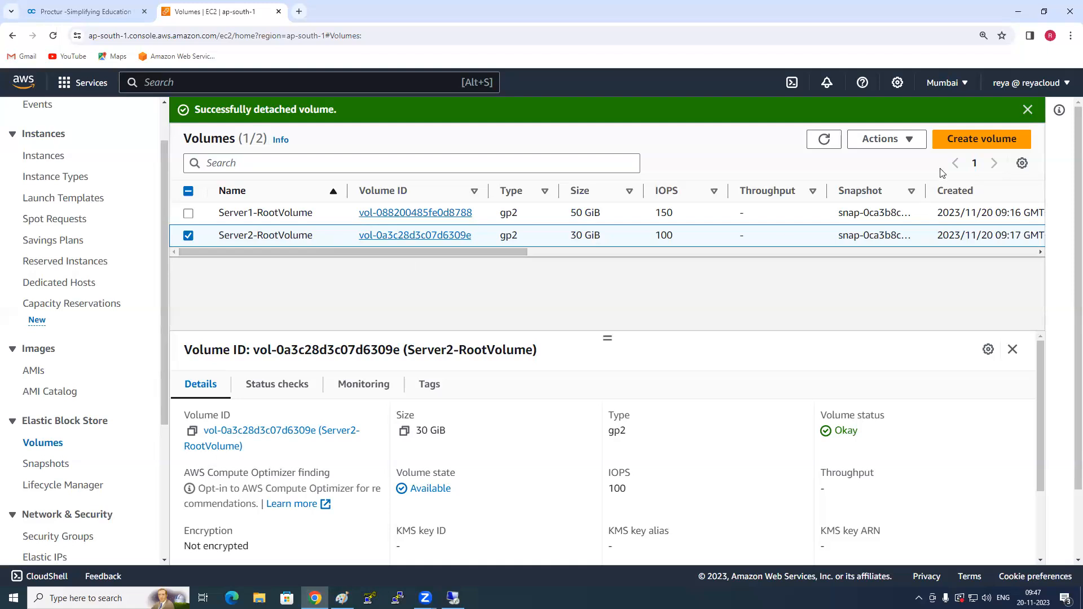
# - View the volume actions for Server2-RootVolume and the instance state options for the Server2 instance
pyautogui.click(908, 139)
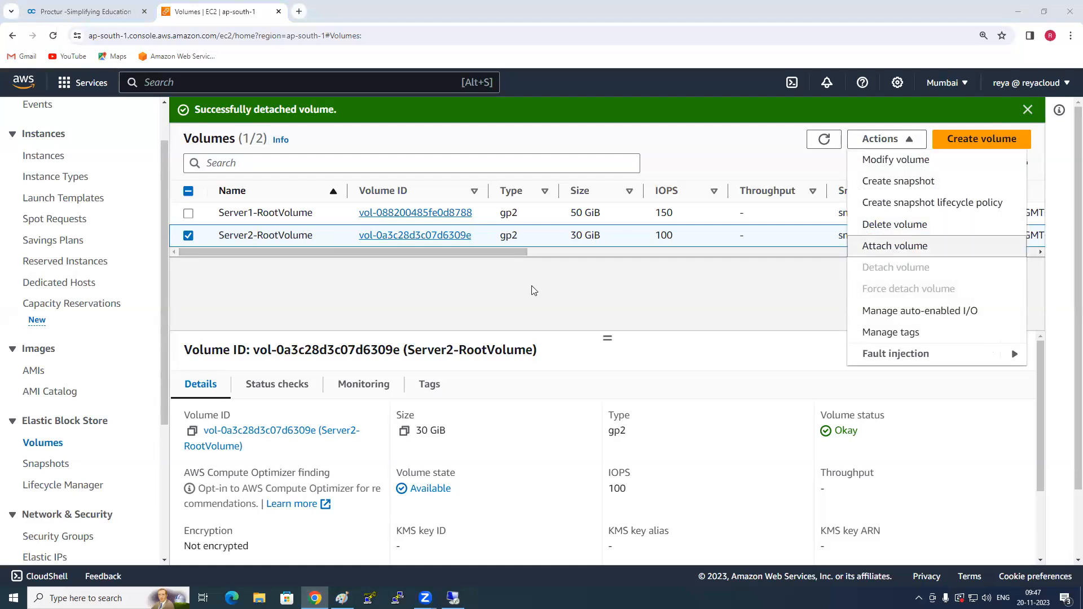
pyautogui.click(553, 252)
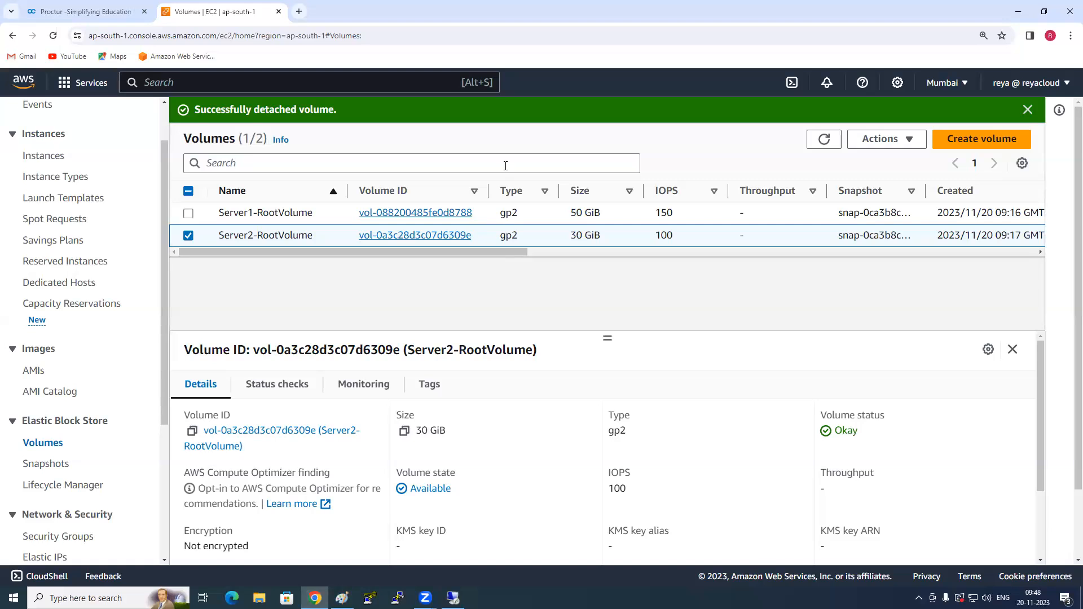
pyautogui.click(43, 156)
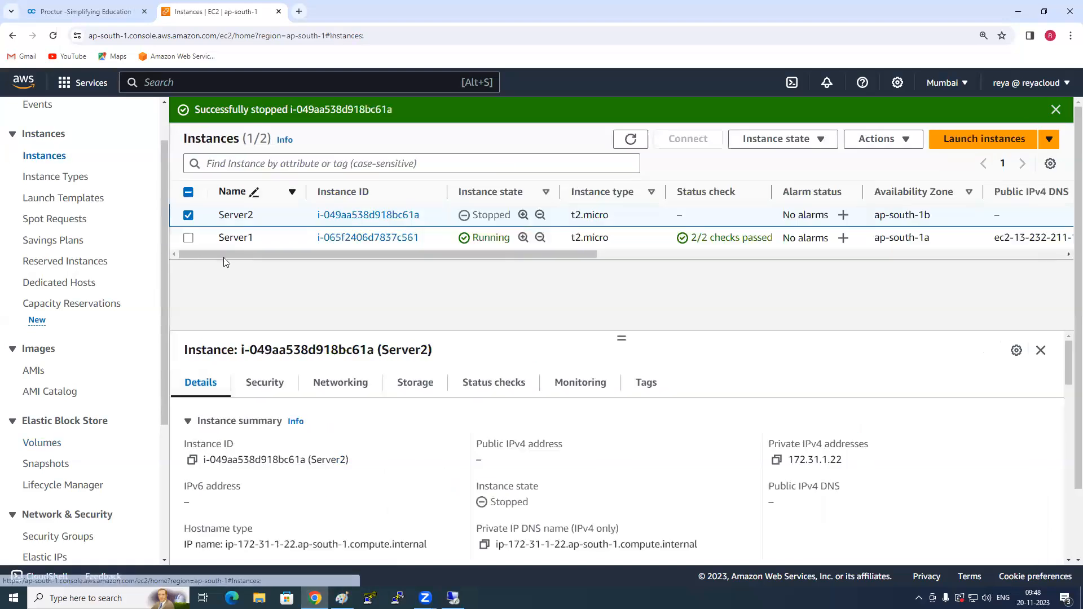
pyautogui.click(784, 141)
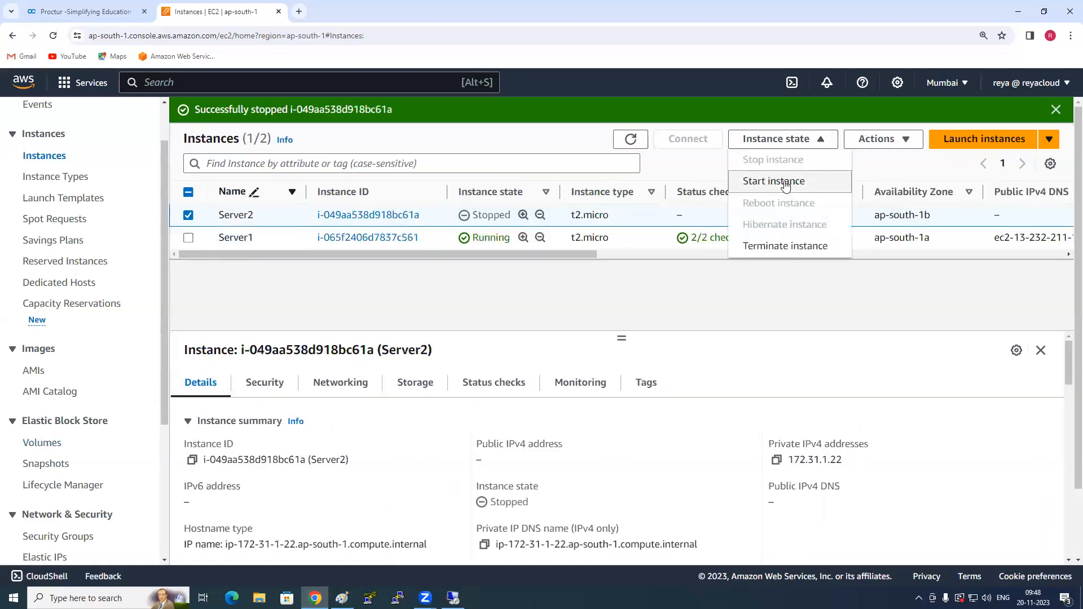
pyautogui.click(626, 289)
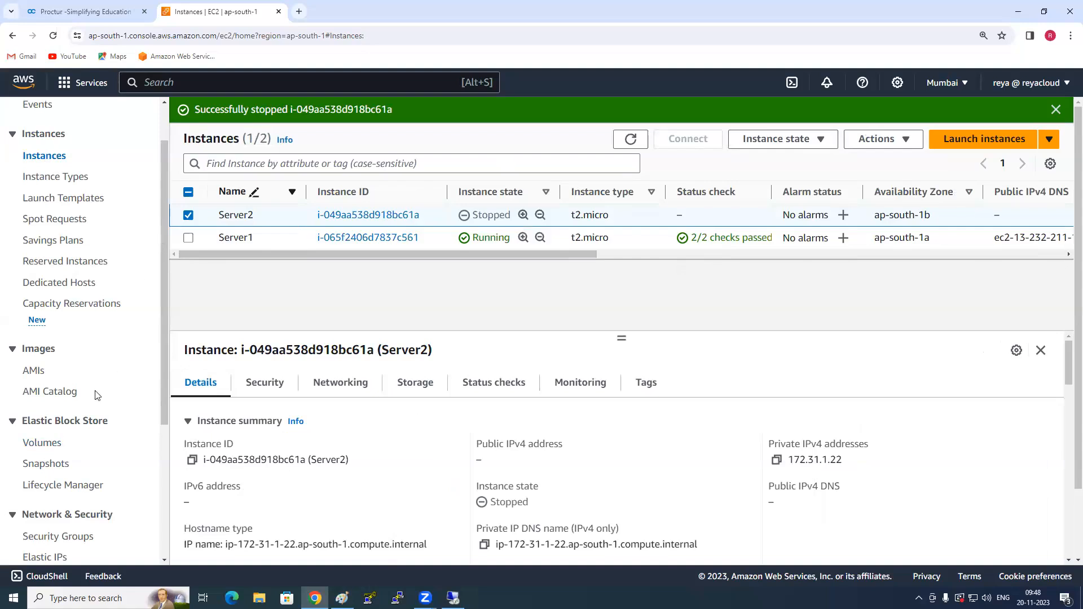
# - Check which instances Server2-RootVolume can be attached to, and cancel without attaching it
pyautogui.click(47, 444)
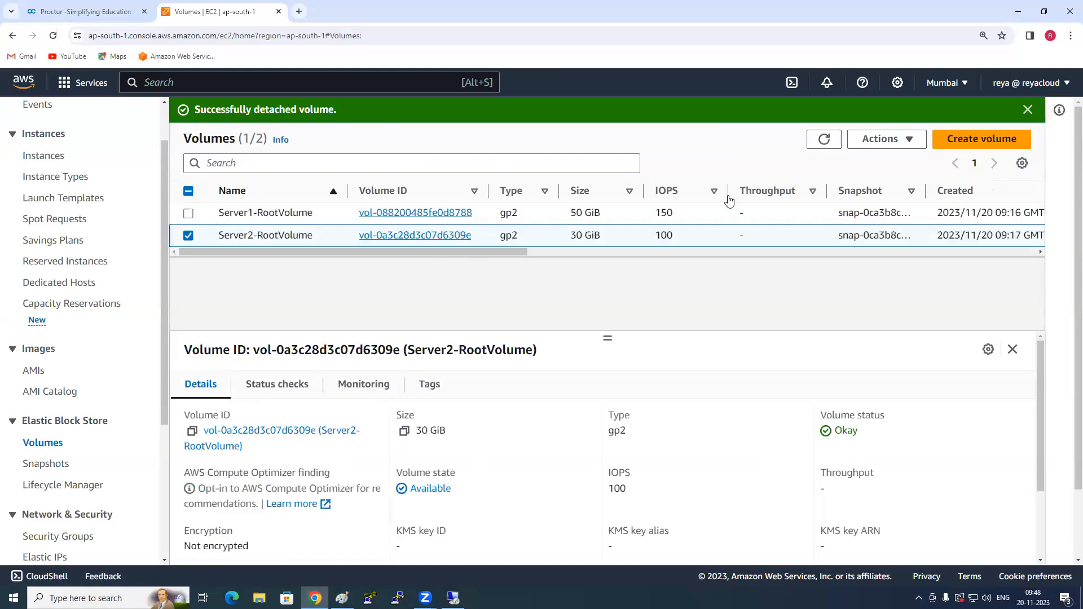
pyautogui.click(884, 143)
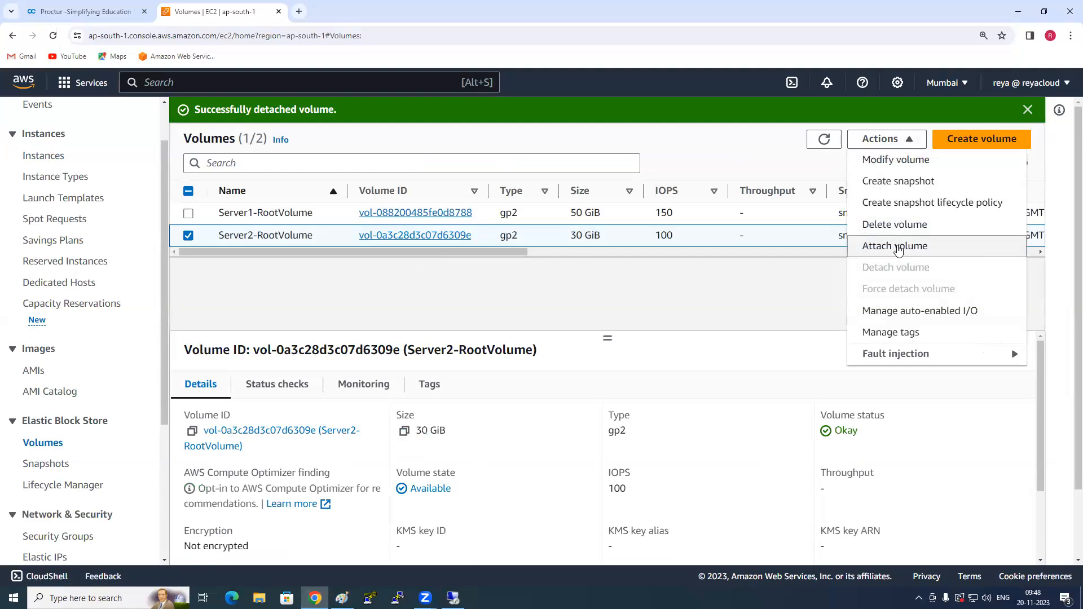
pyautogui.click(895, 247)
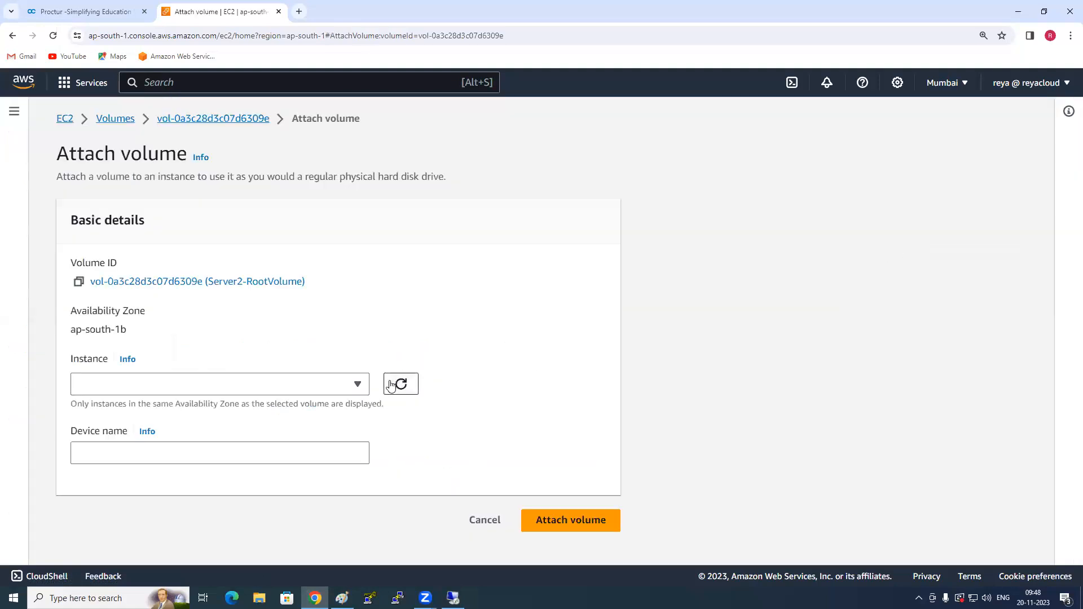
pyautogui.click(354, 389)
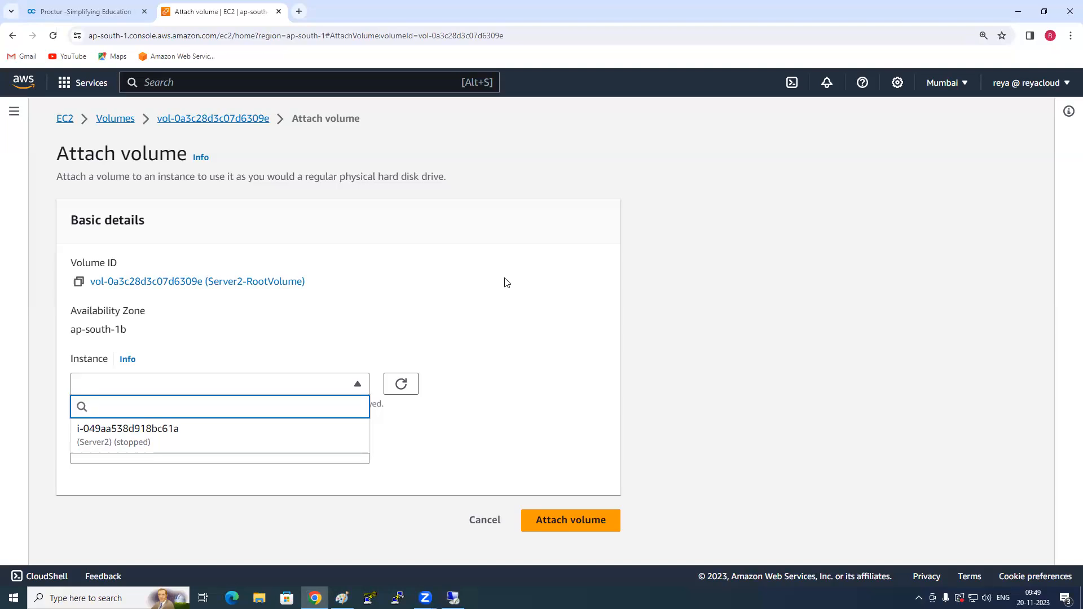
pyautogui.click(484, 519)
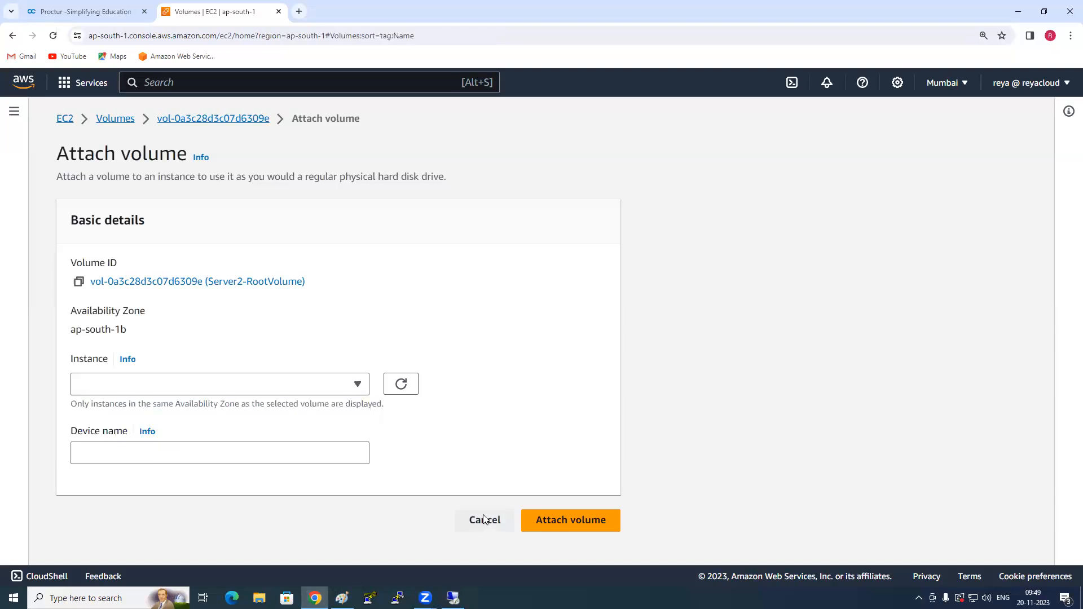
# - Attach Server2-RootVolume to the Server2 instance as its root volume with the device name /dev/sda1
pyautogui.click(189, 213)
pyautogui.moveTo(263, 228); pyautogui.dragTo(485, 228)
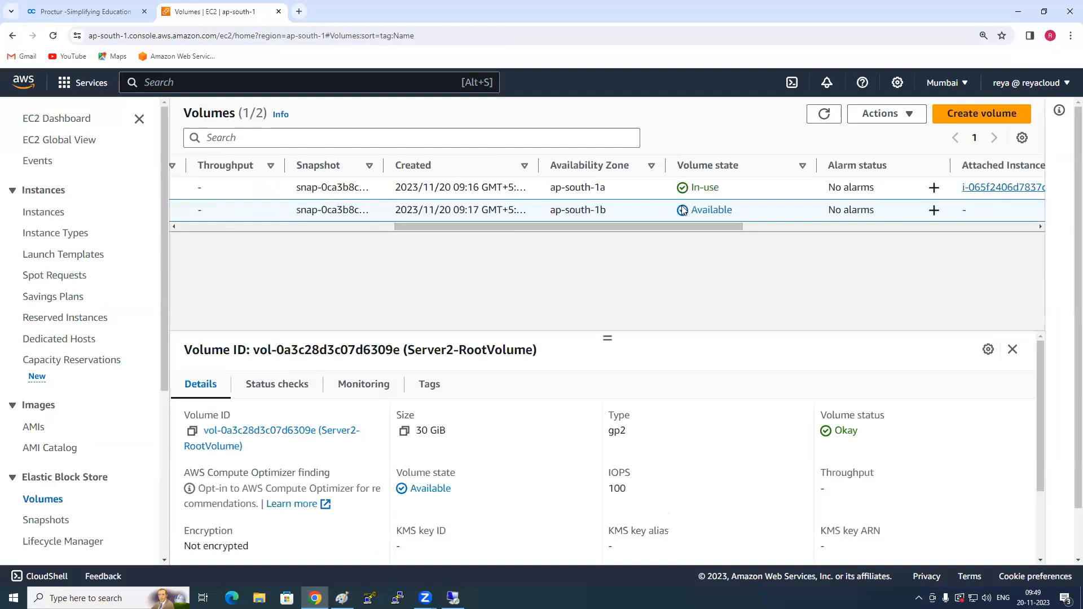
pyautogui.moveTo(608, 209); pyautogui.dragTo(594, 211)
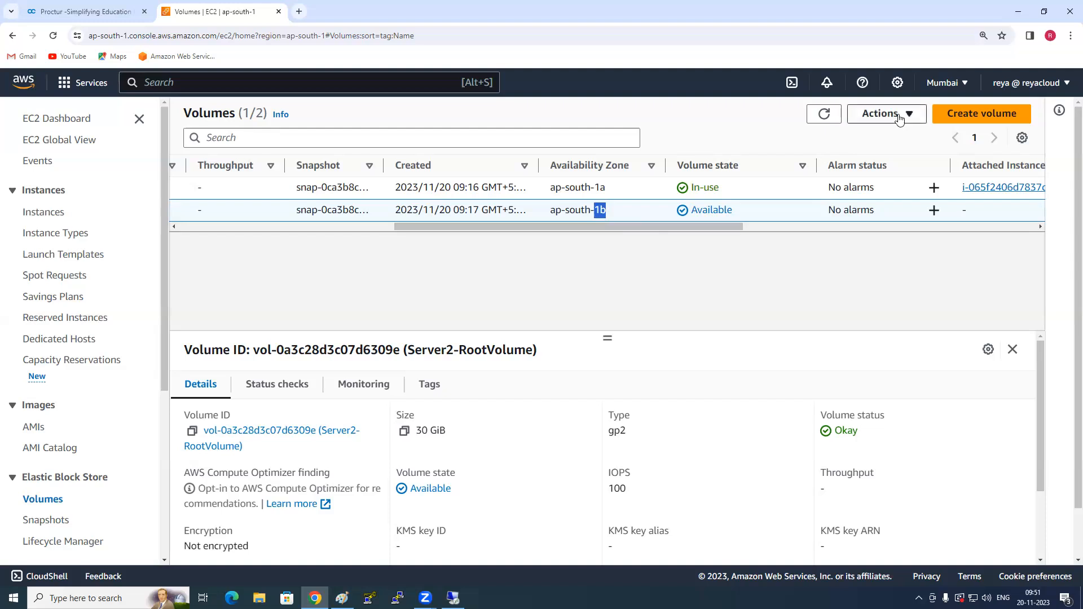
pyautogui.click(881, 113)
pyautogui.click(913, 223)
pyautogui.click(292, 389)
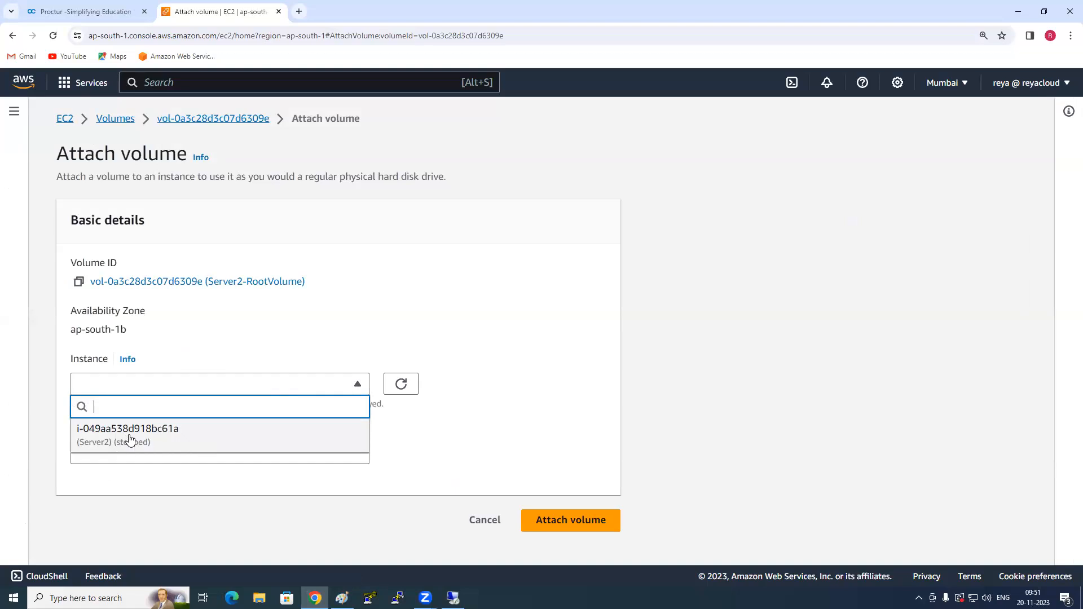
pyautogui.click(130, 439)
pyautogui.click(108, 453)
pyautogui.hotkey('ctrl', 'a')
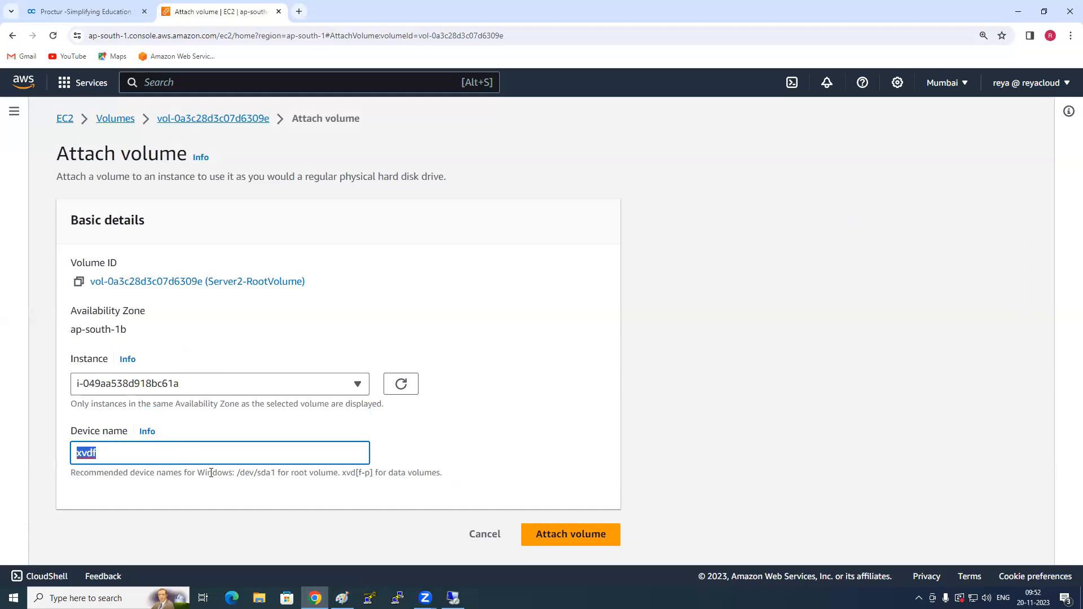
pyautogui.write('/dev/sda1')
pyautogui.click(587, 541)
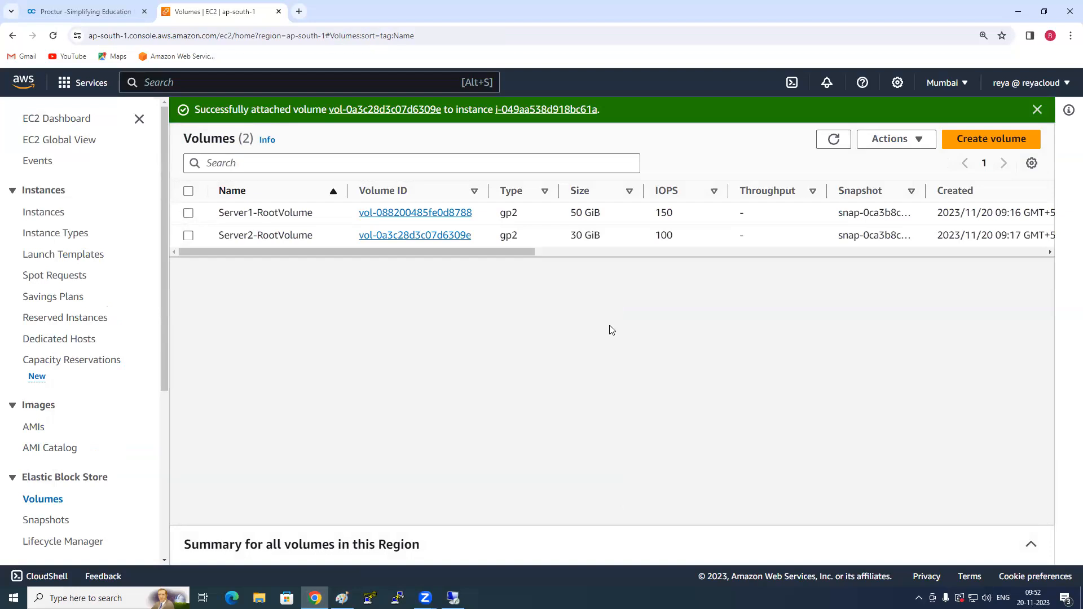
# - Select Server1-RootVolume and view the volume actions available for it
pyautogui.click(901, 139)
pyautogui.click(380, 291)
pyautogui.click(188, 212)
pyautogui.click(904, 139)
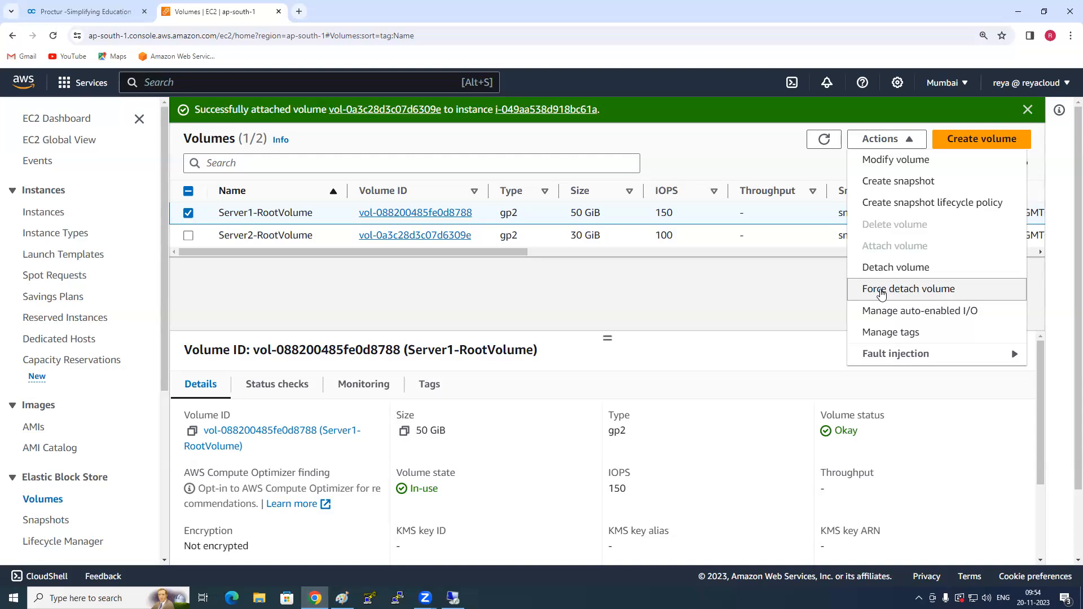
pyautogui.click(807, 297)
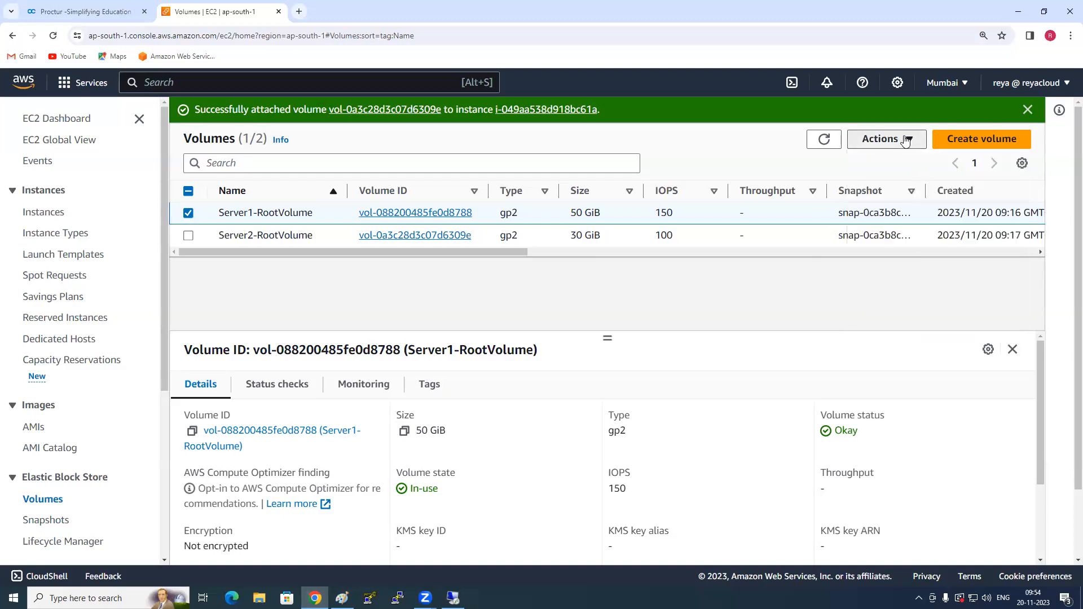
# - View the auto-enabled I/O setting of Server1-RootVolume and cancel without saving changes
pyautogui.click(883, 139)
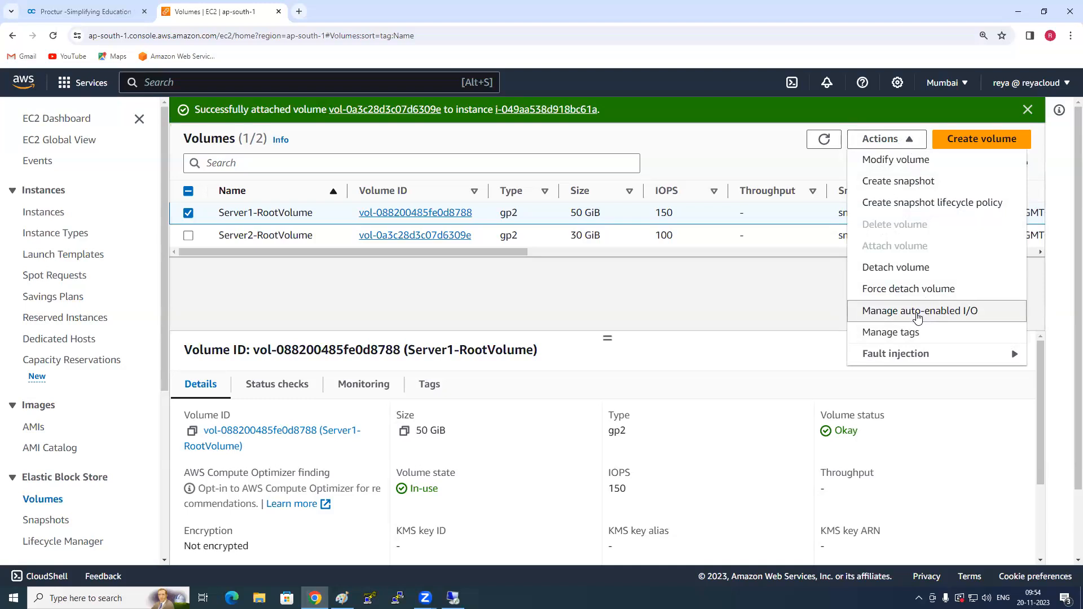
pyautogui.click(918, 312)
pyautogui.click(470, 387)
pyautogui.click(470, 388)
pyautogui.click(722, 419)
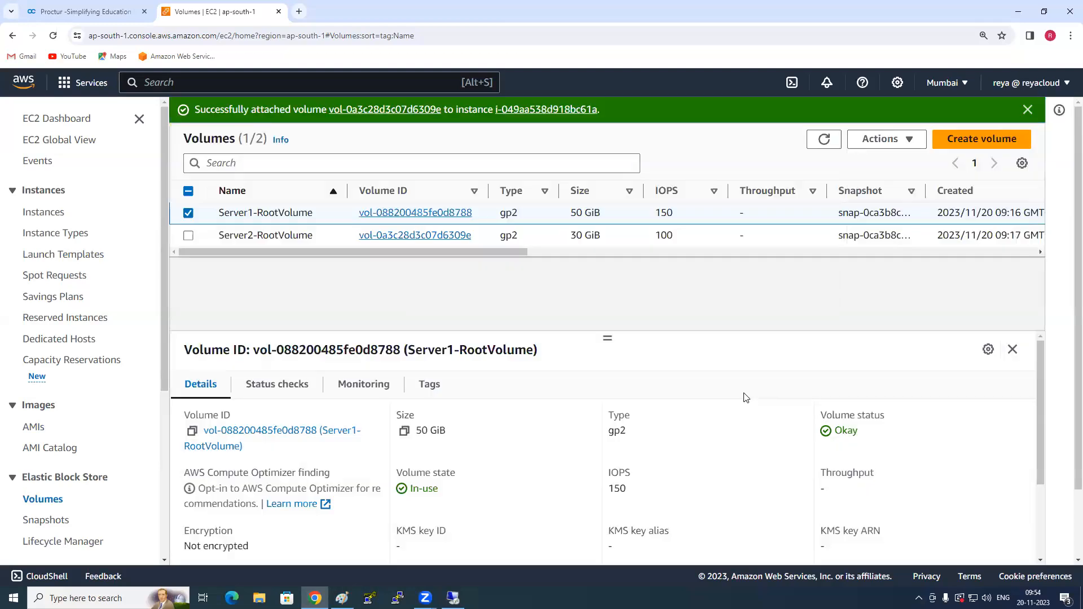
# - View the fault injection options for Server1-RootVolume and look over its volume actions again
pyautogui.click(908, 141)
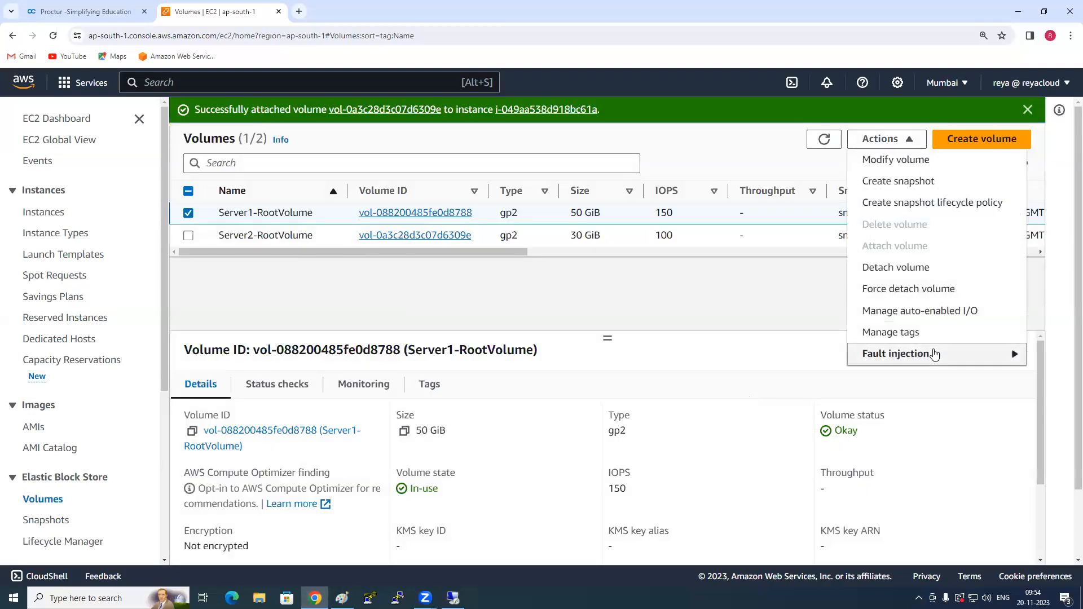
pyautogui.click(920, 355)
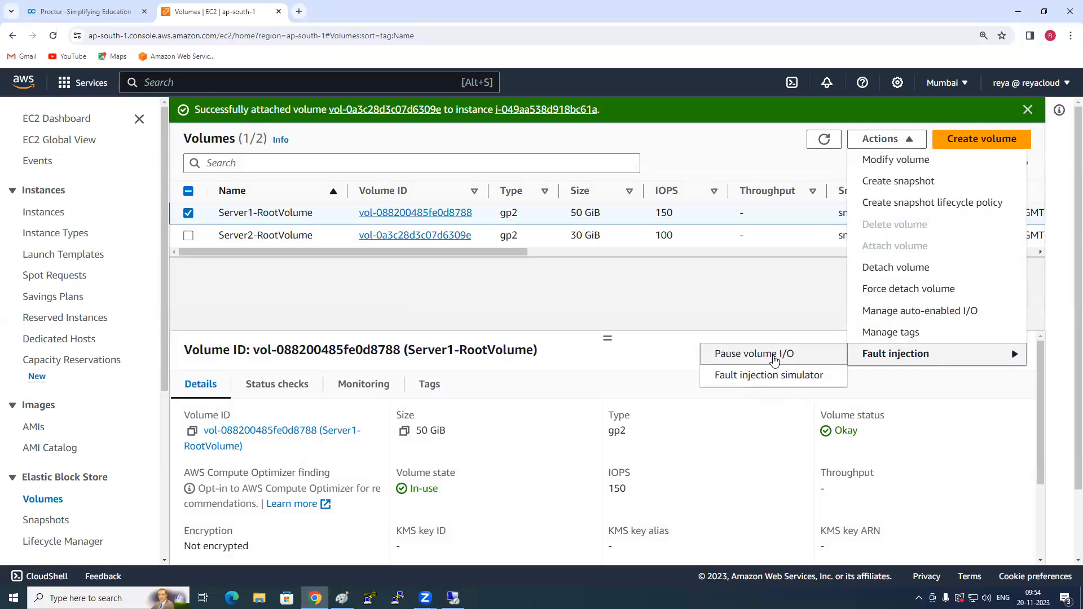
pyautogui.click(755, 299)
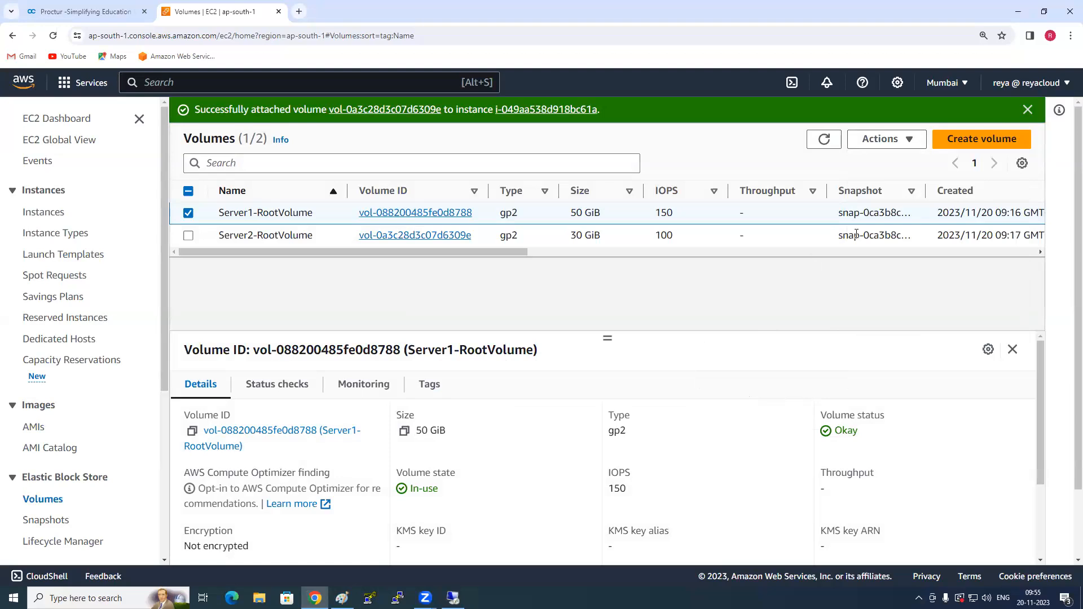
pyautogui.click(911, 144)
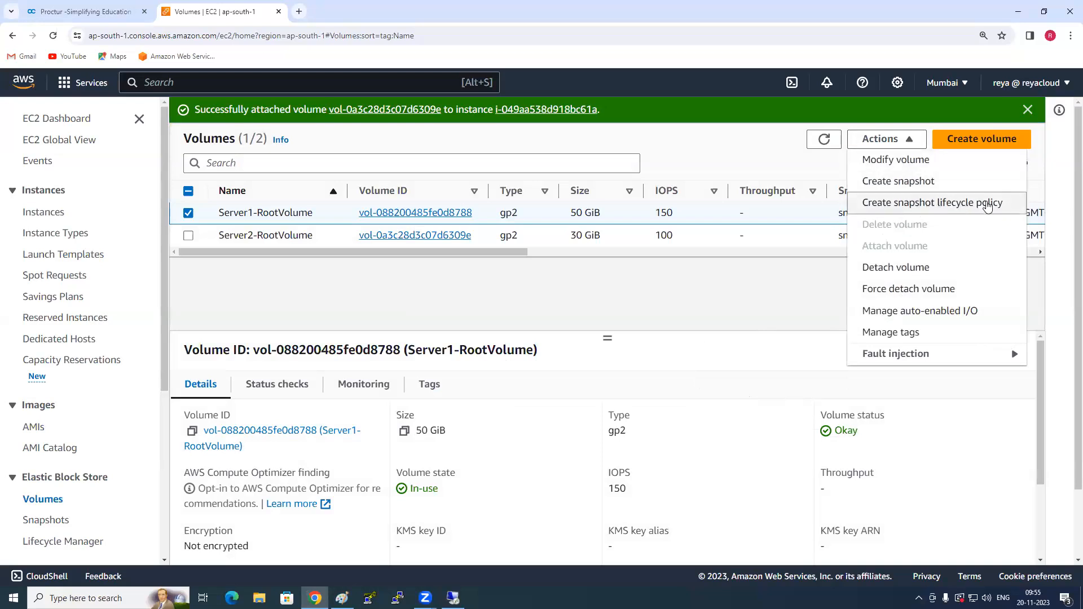
pyautogui.click(757, 309)
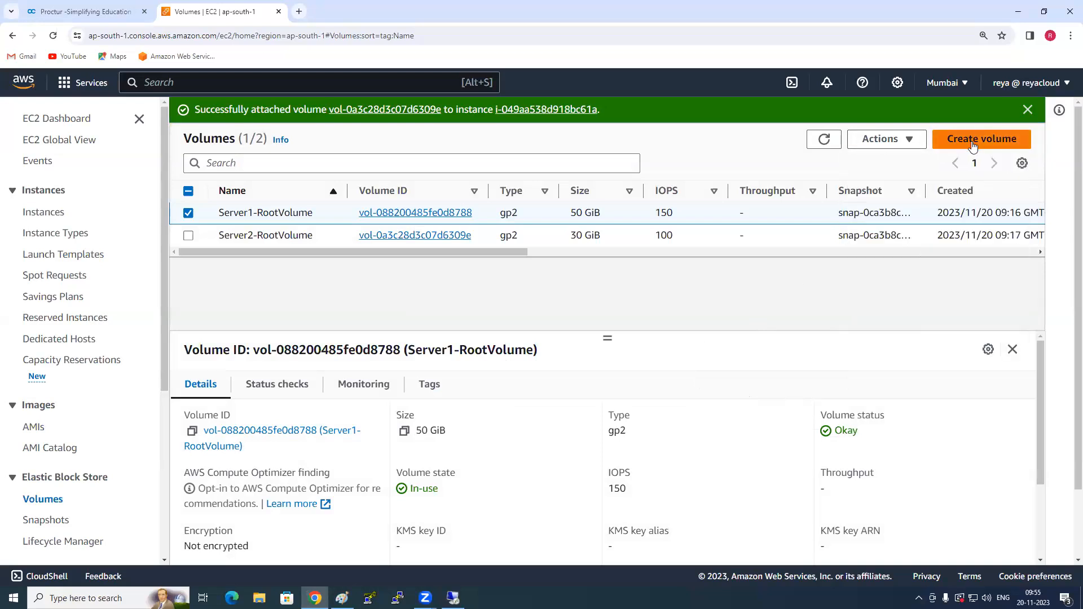
# - Dismiss the volume attachment notification and switch to Server1's remote desktop session
pyautogui.click(1027, 110)
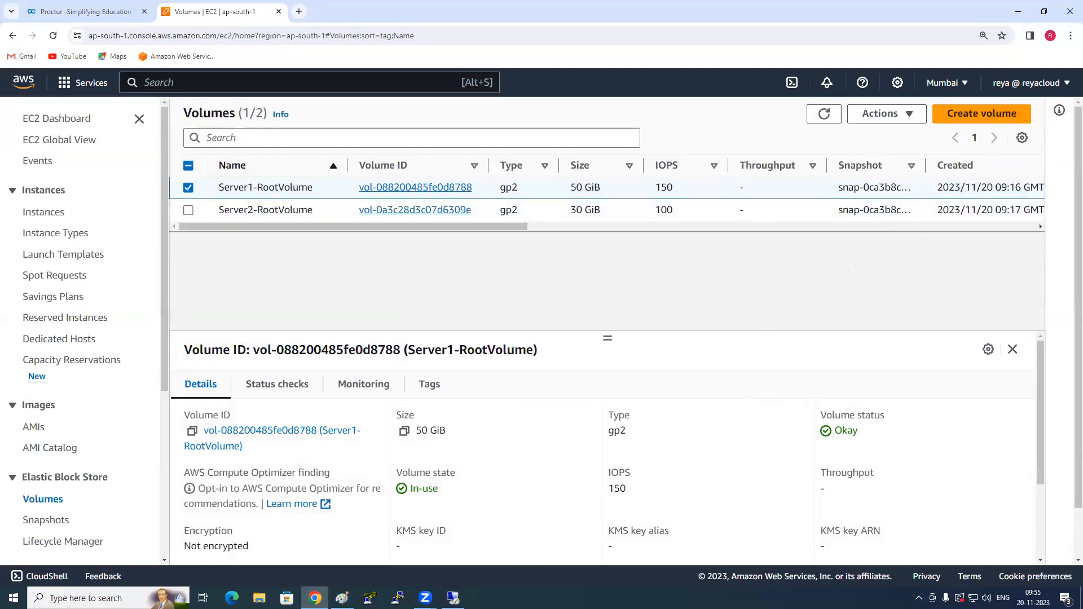
pyautogui.hotkey('alt', 'Tab')
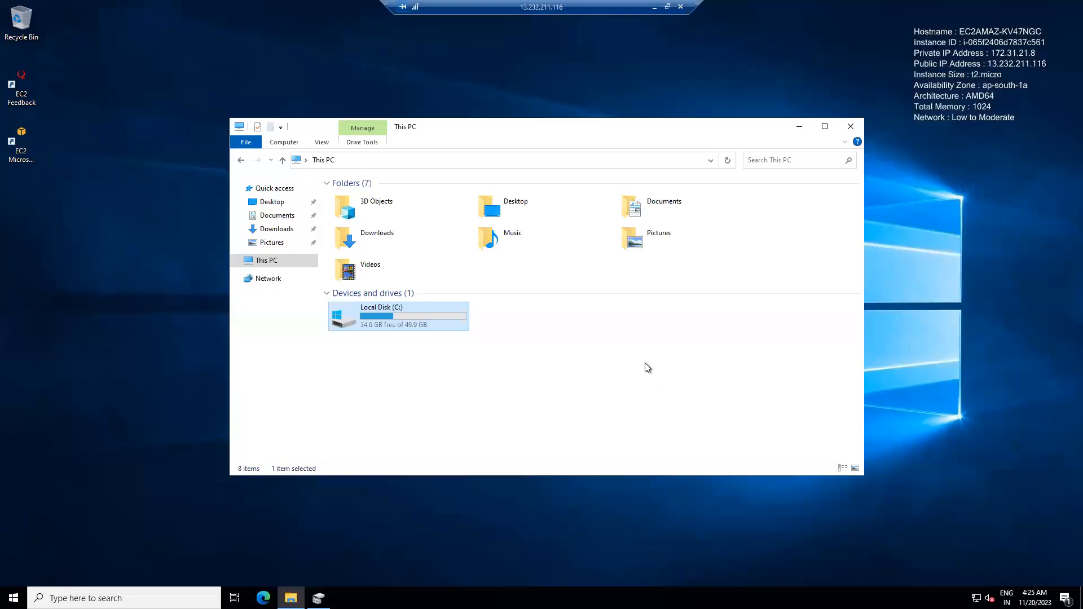
# - Check the local drive of Server1 in its remote session and switch back to the EC2 volumes console
pyautogui.click(538, 395)
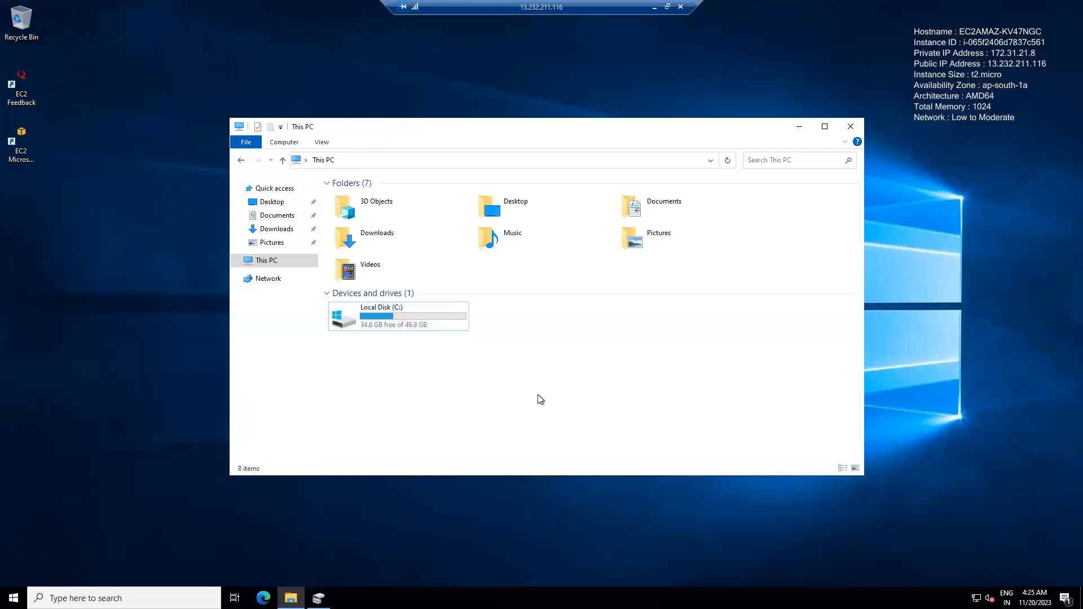
pyautogui.click(447, 324)
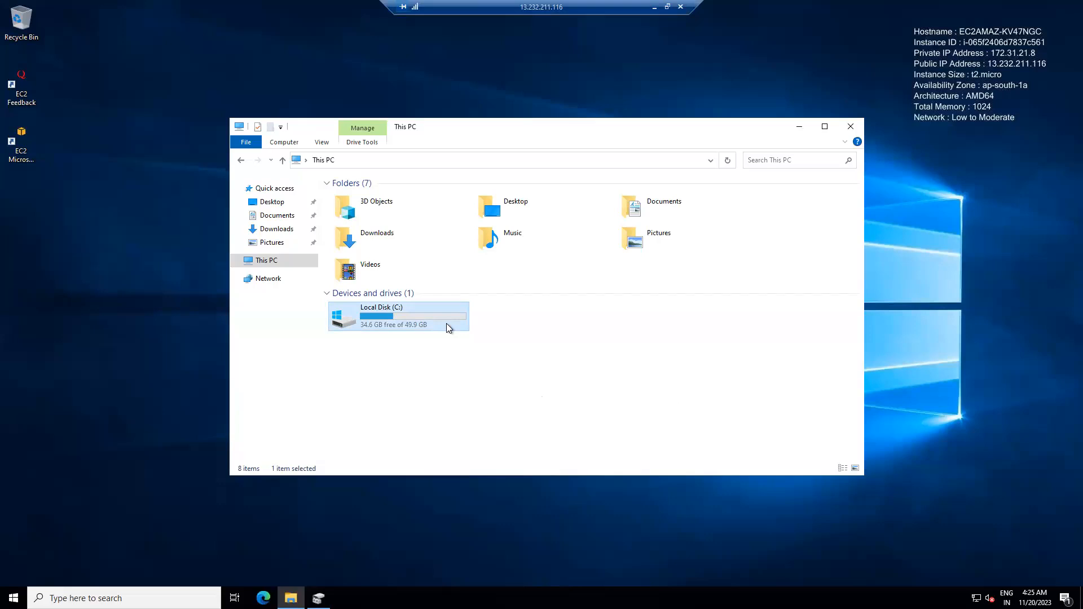
pyautogui.click(654, 8)
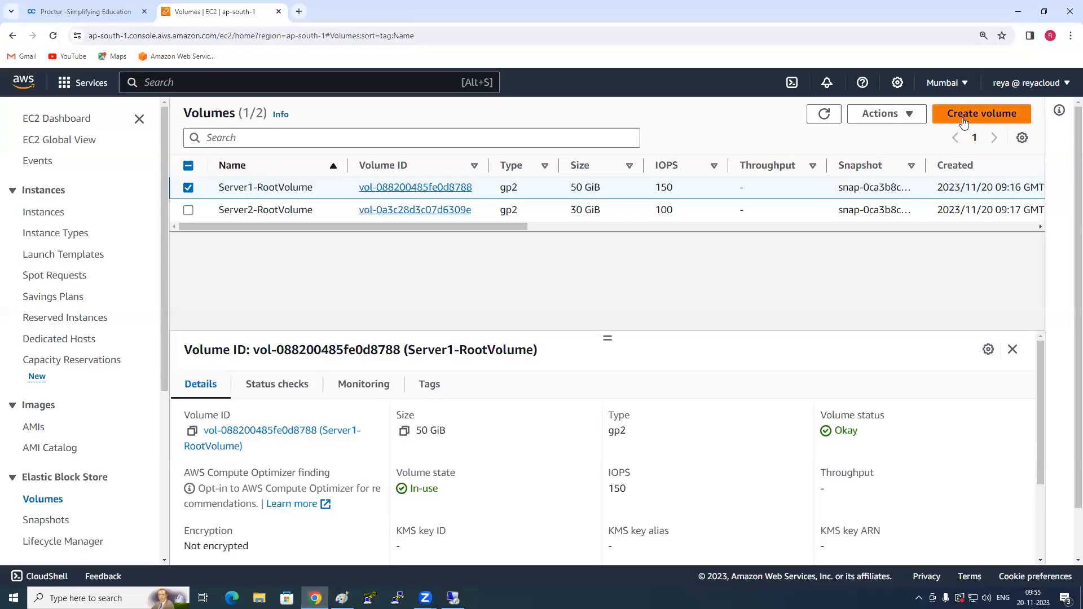
pyautogui.click(964, 116)
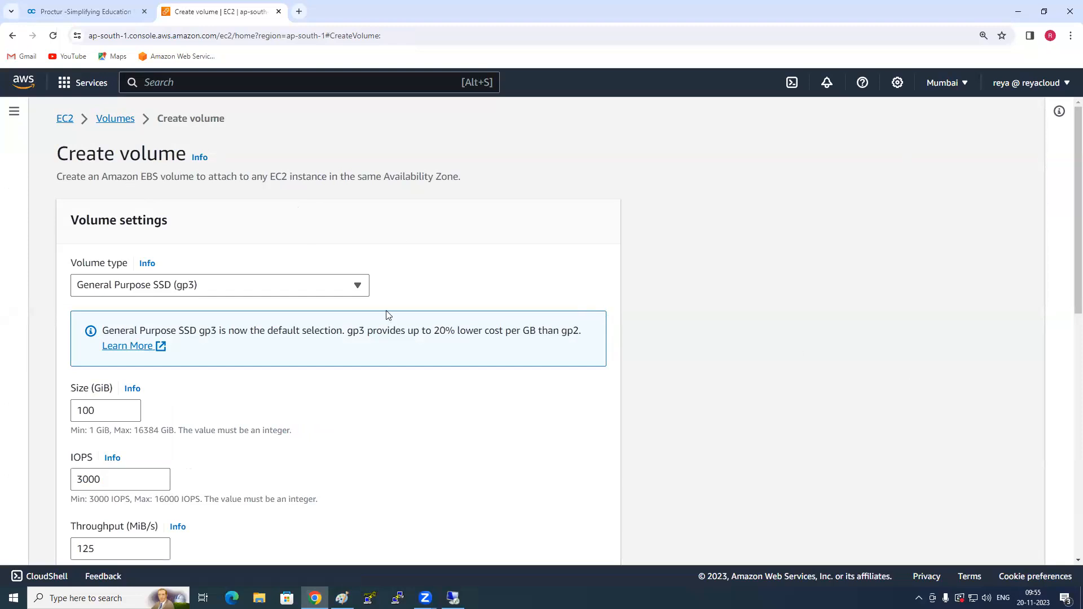
pyautogui.scroll(-2, 392, 295)
pyautogui.scroll(1, 365, 280)
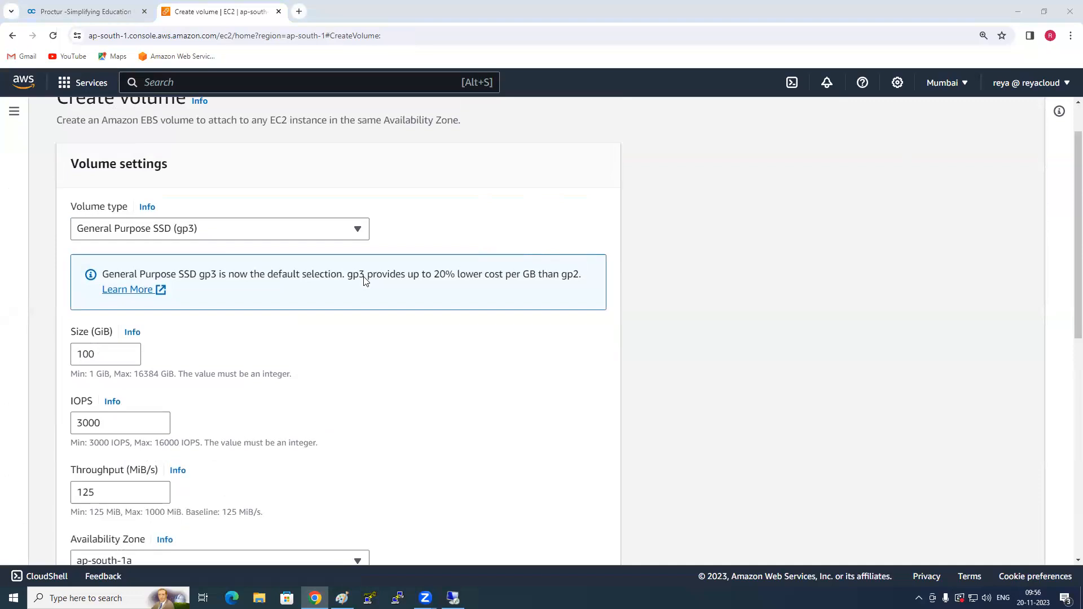
pyautogui.click(341, 230)
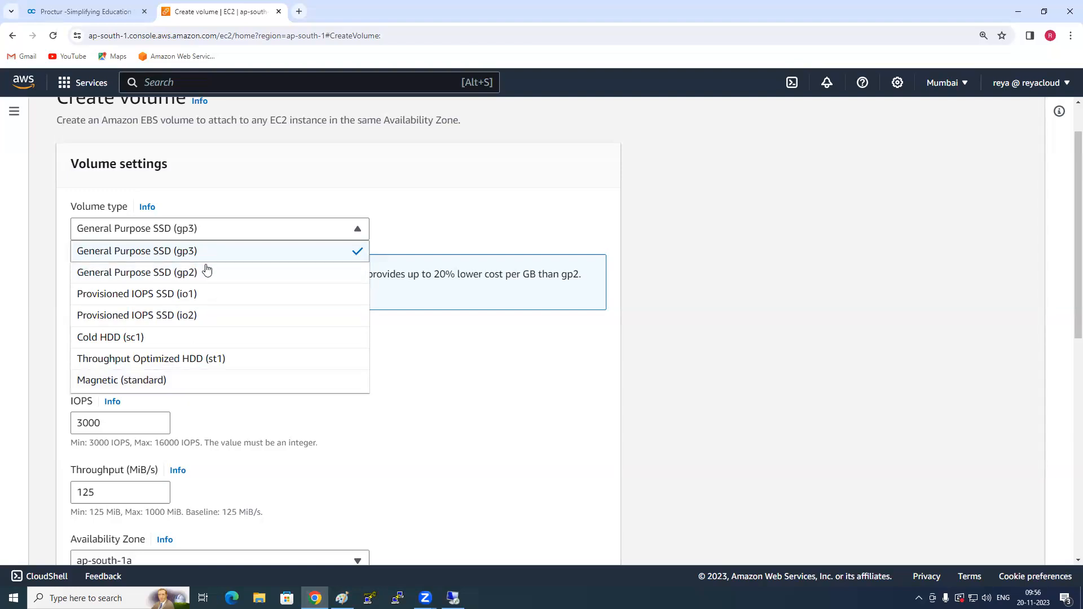
pyautogui.click(188, 380)
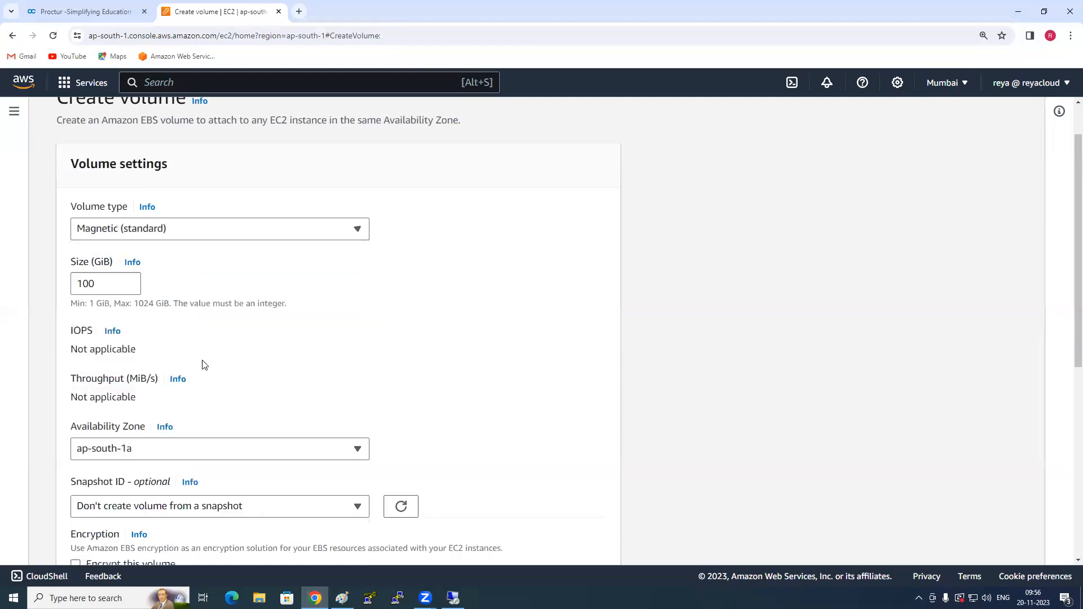
pyautogui.doubleClick(100, 285)
pyautogui.write('10')
pyautogui.write('0')
pyautogui.press('BackSpace')
pyautogui.scroll(-1, 164, 343)
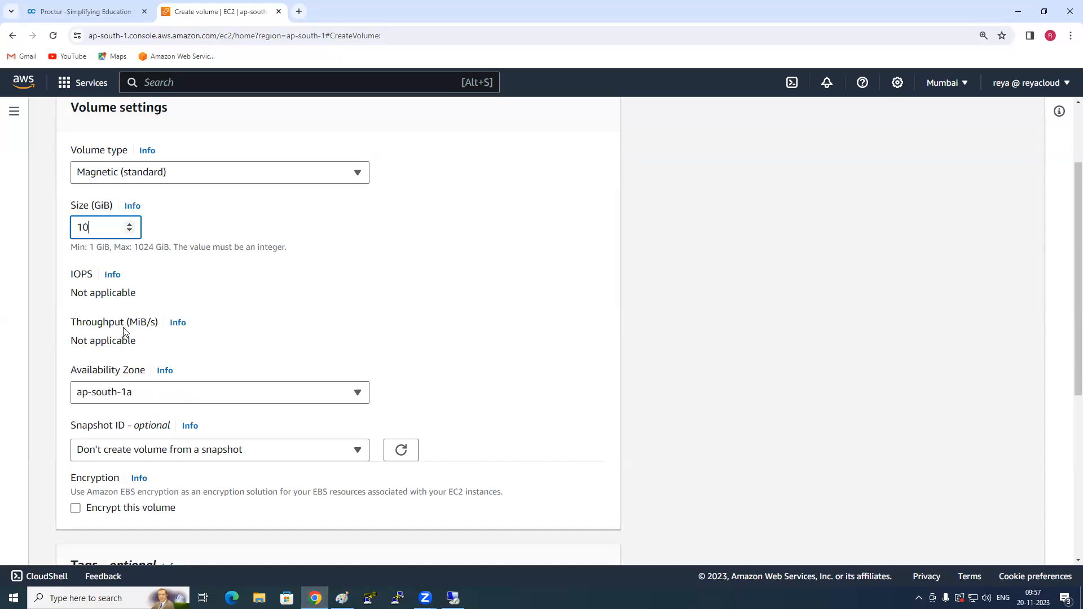
pyautogui.scroll(-2, 145, 312)
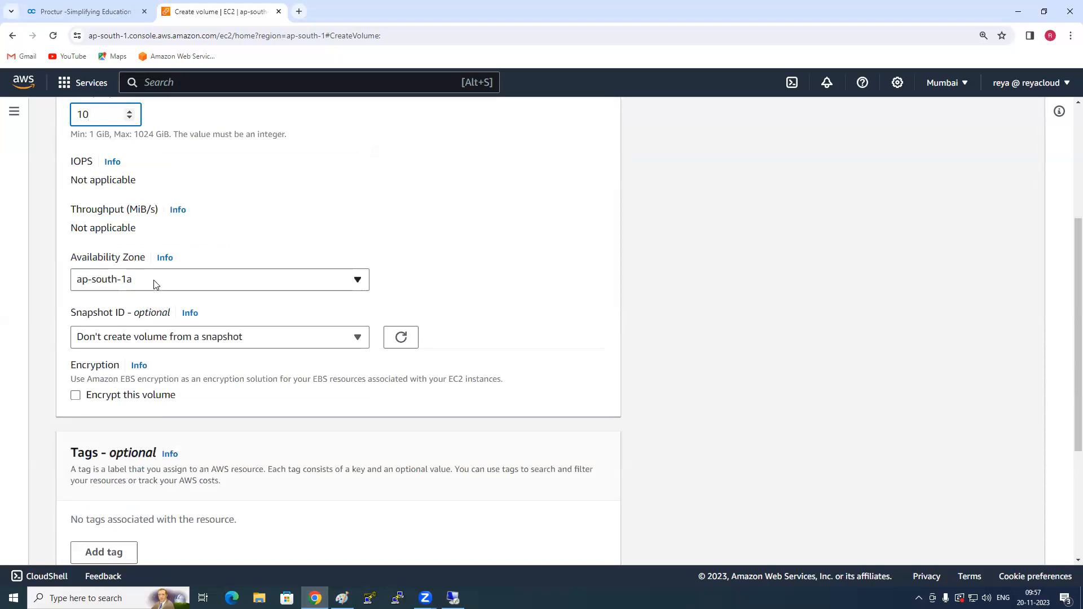
pyautogui.click(156, 284)
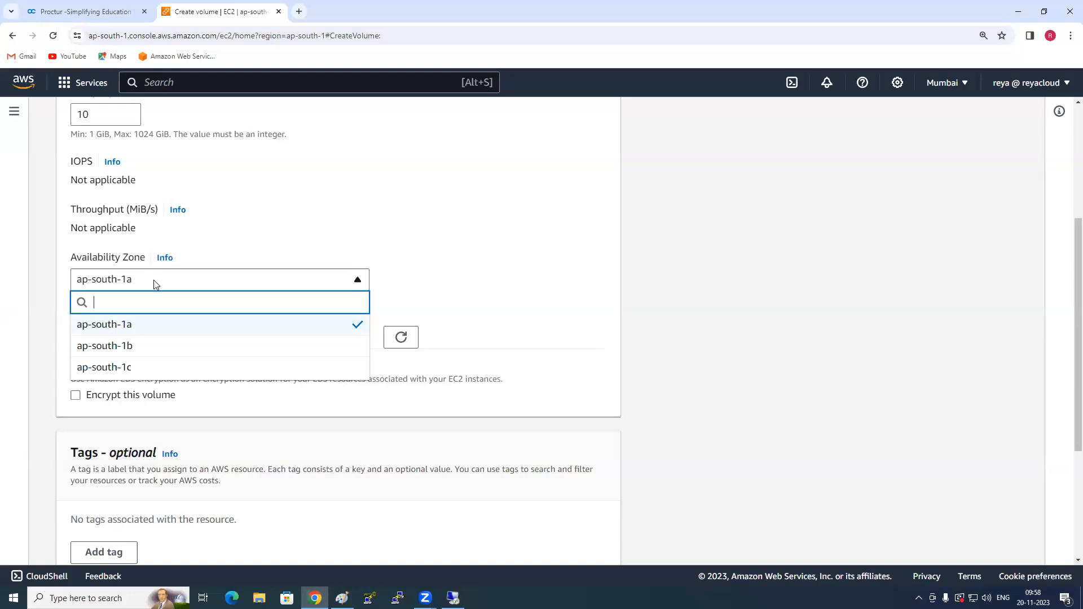
pyautogui.click(143, 327)
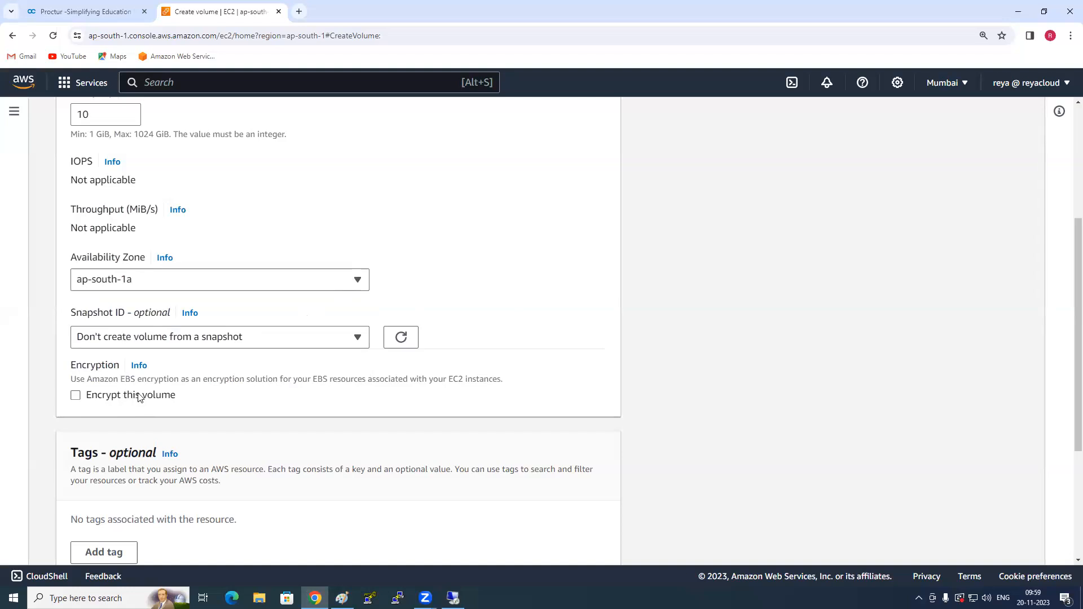
pyautogui.scroll(-3, 138, 395)
pyautogui.scroll(6, 141, 395)
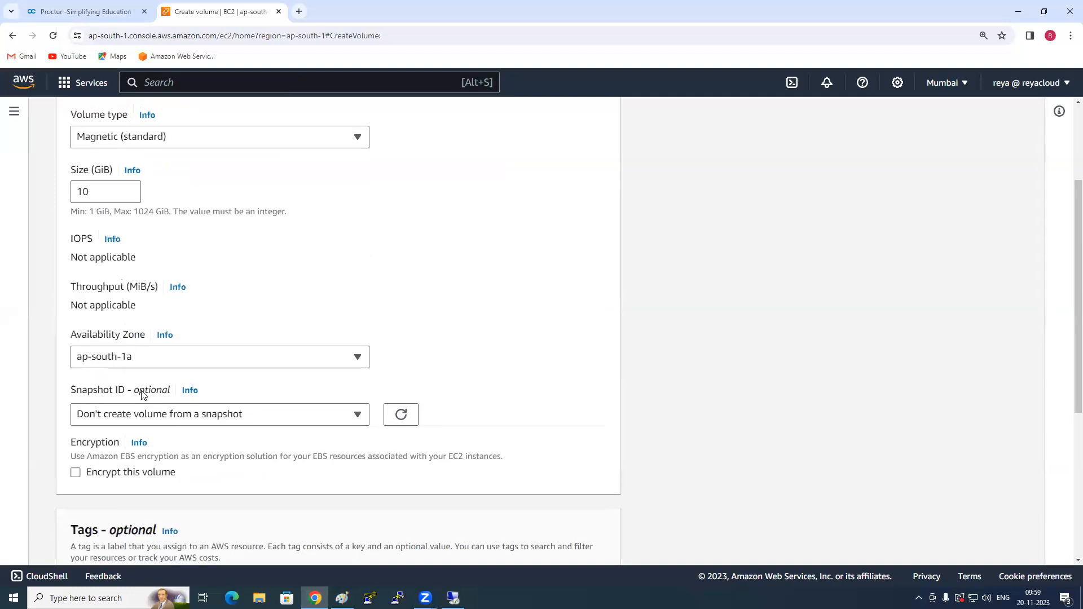
pyautogui.scroll(-6, 142, 395)
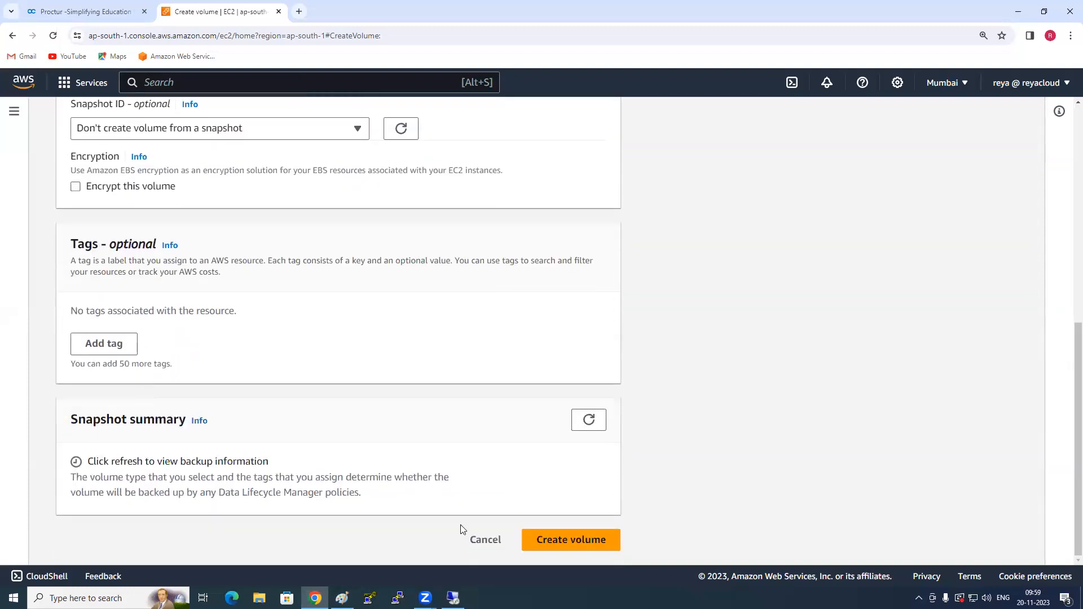
pyautogui.click(485, 540)
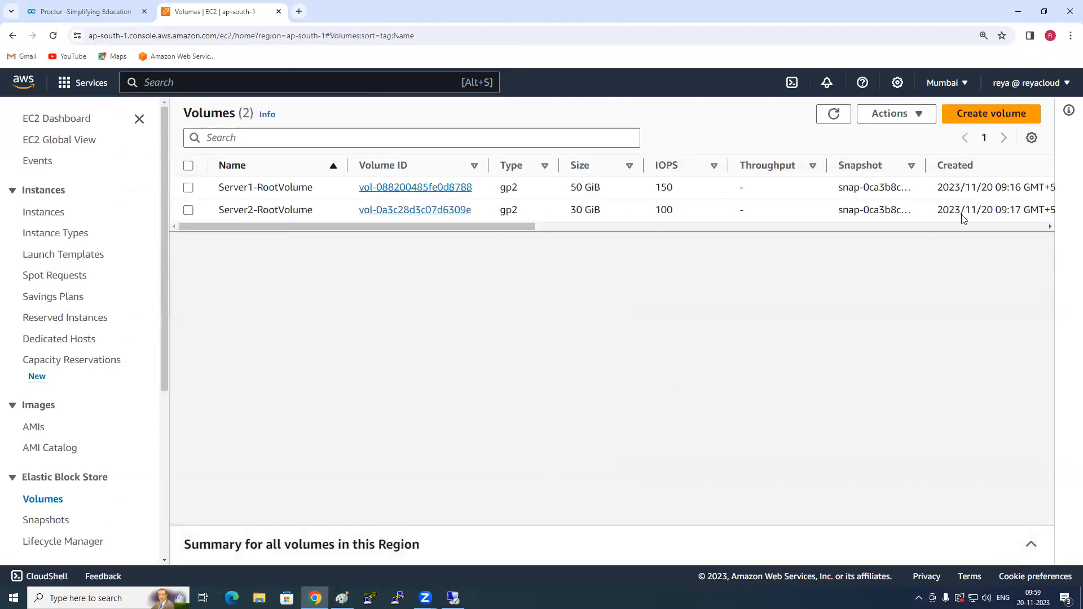
# - Start creating a new volume of type Magnetic (standard) with a size of 10 GiB
pyautogui.click(1011, 114)
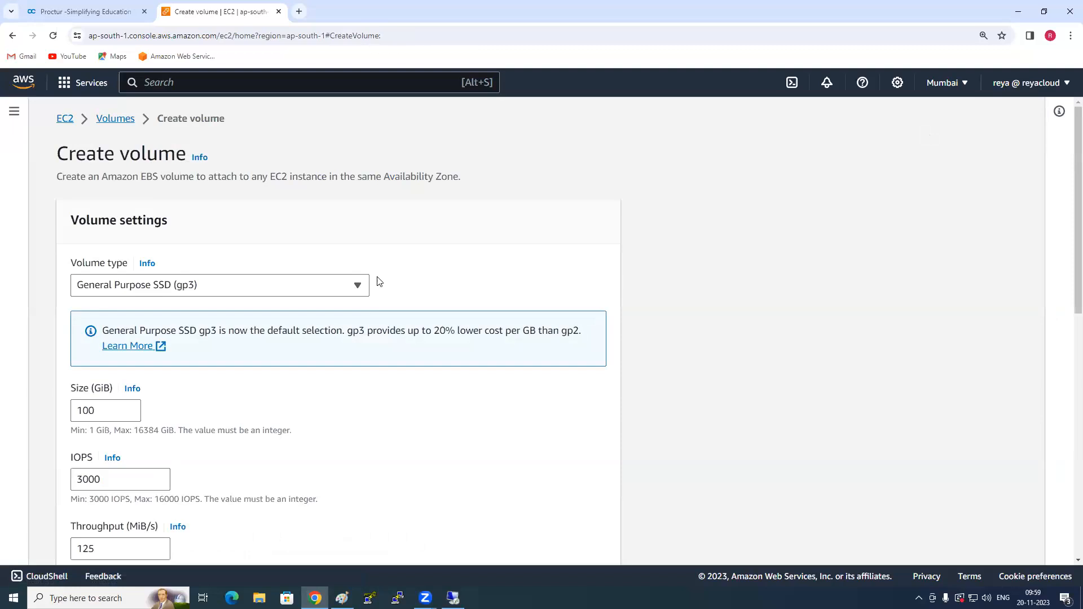
pyautogui.click(355, 289)
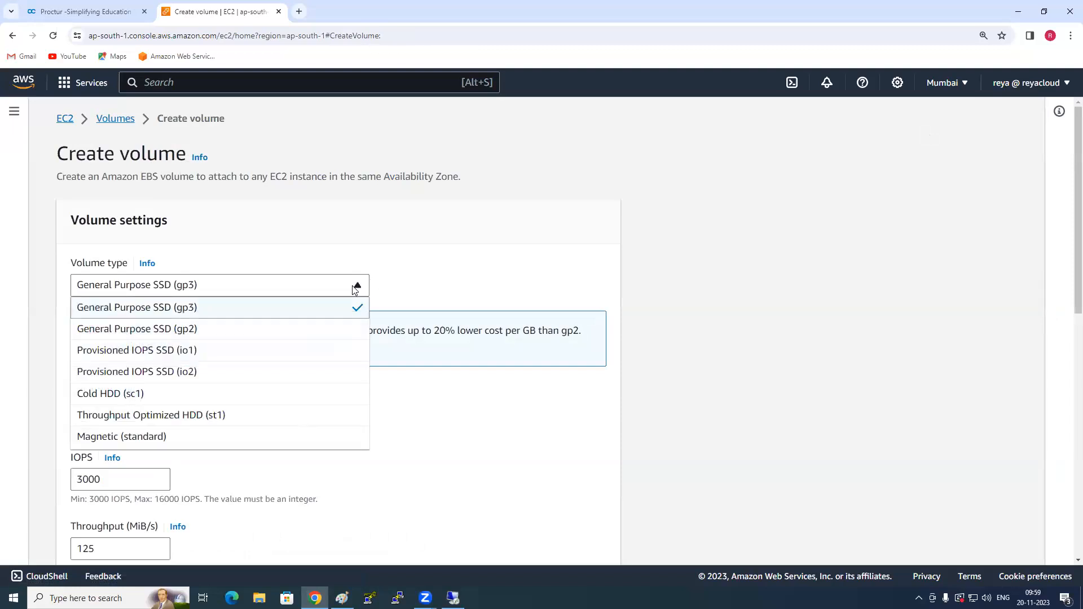
pyautogui.click(289, 444)
pyautogui.moveTo(103, 341); pyautogui.dragTo(73, 346)
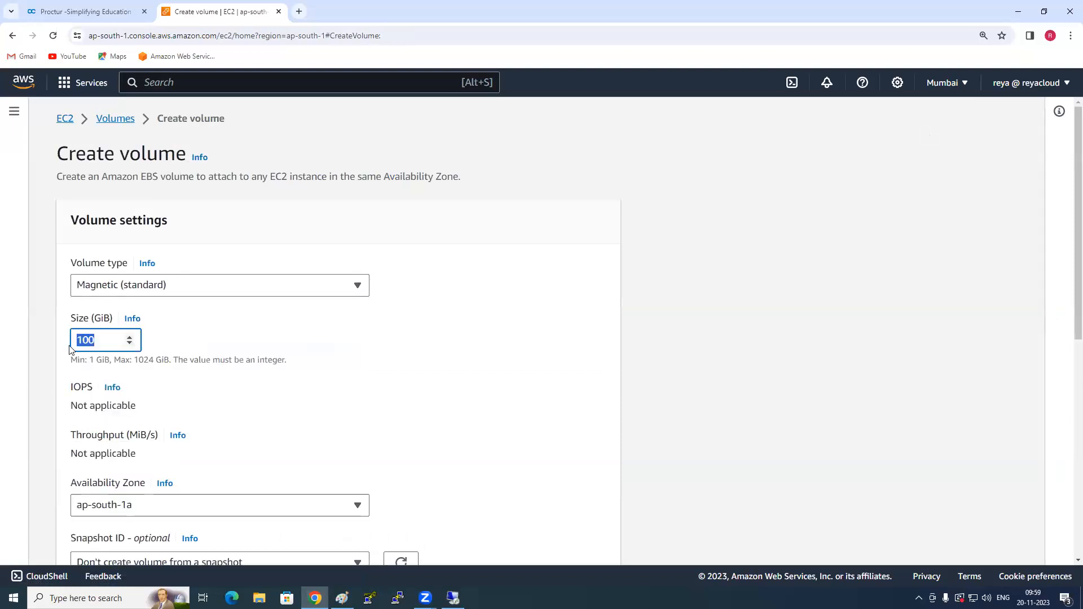
pyautogui.write('10')
pyautogui.hotkey('ctrl', 'a')
pyautogui.click(563, 317)
# - Choose ap-south-1a as the new volume's availability zone and create the volume
pyautogui.scroll(-1, 359, 384)
pyautogui.scroll(-2, 359, 384)
pyautogui.click(294, 345)
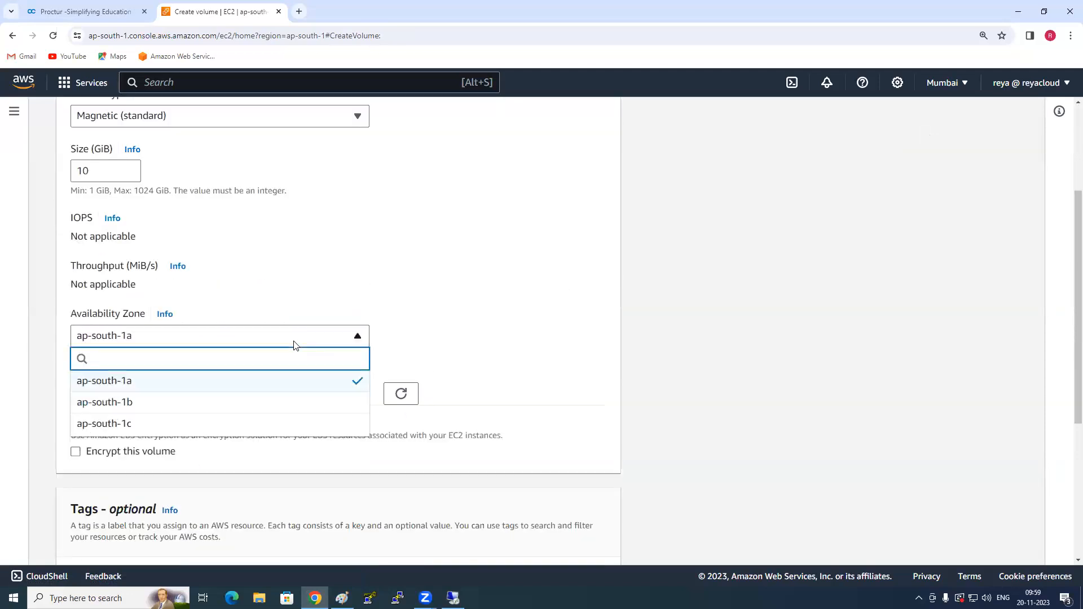
pyautogui.click(277, 383)
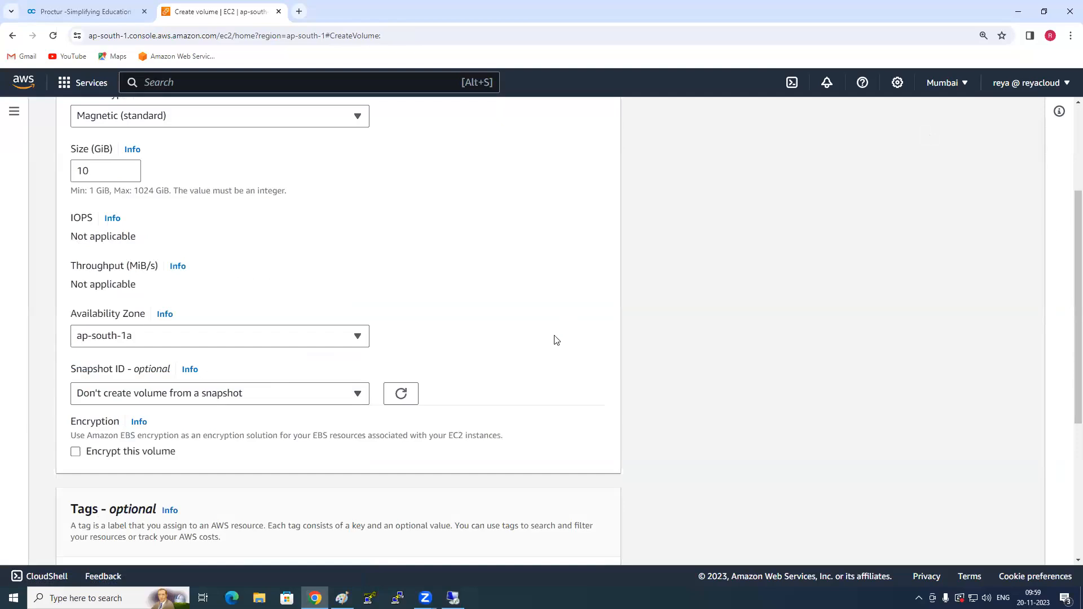
pyautogui.scroll(-1, 395, 372)
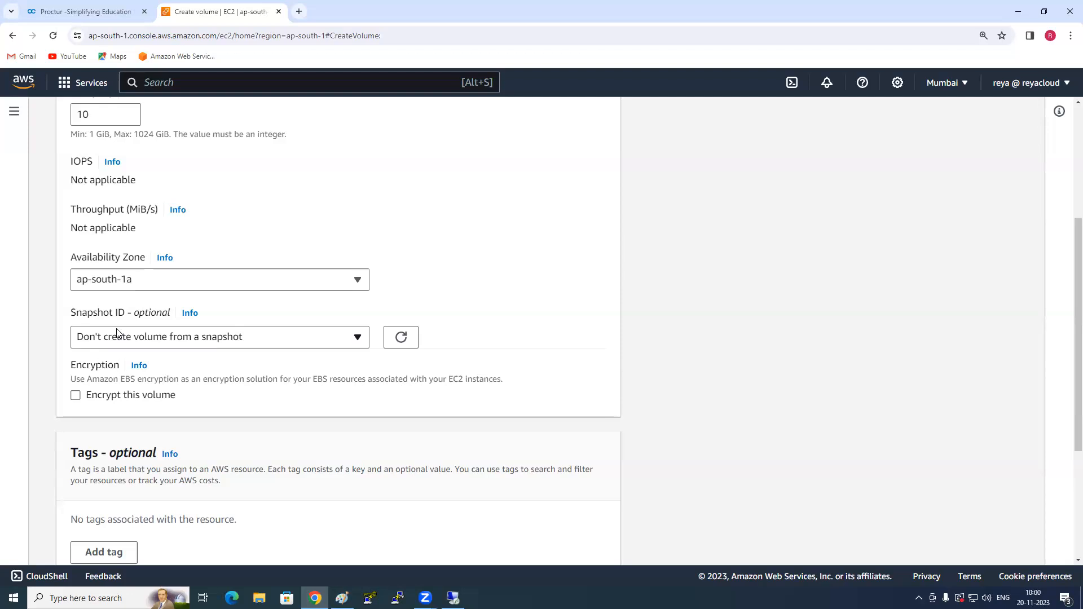
pyautogui.scroll(-4, 176, 395)
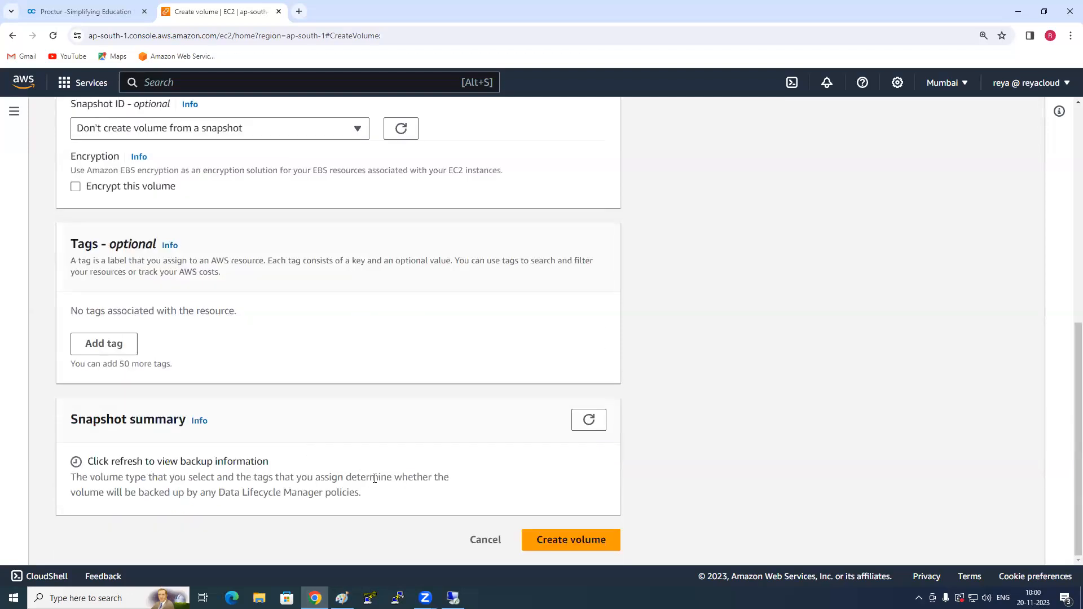
pyautogui.click(561, 543)
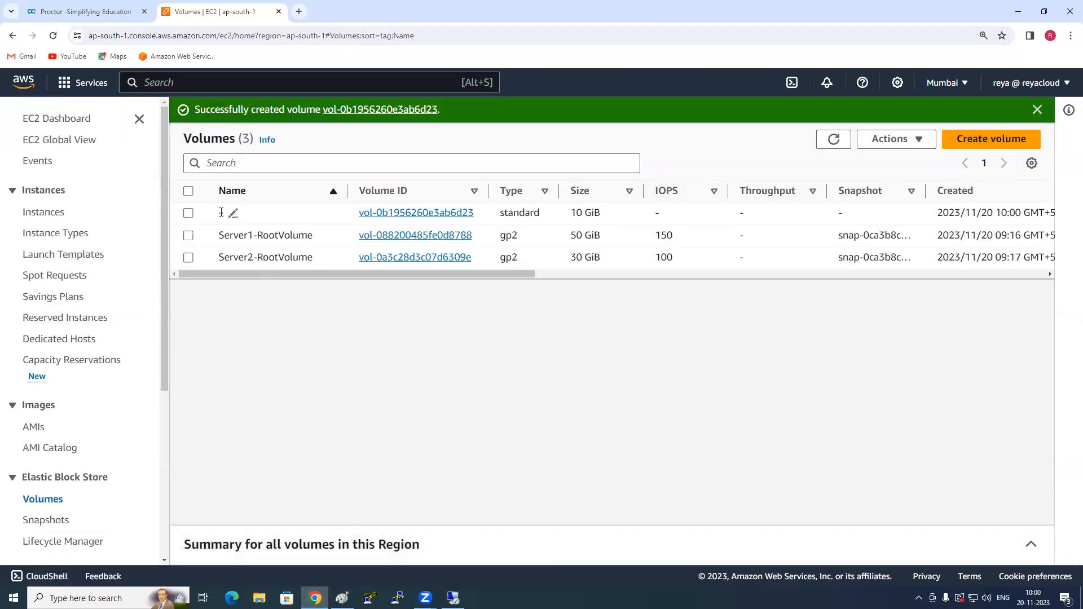
# - Name the new 10 GiB volume Server1-AddtionalVolume and widen the Name column of the volume list
pyautogui.click(234, 214)
pyautogui.write('Se')
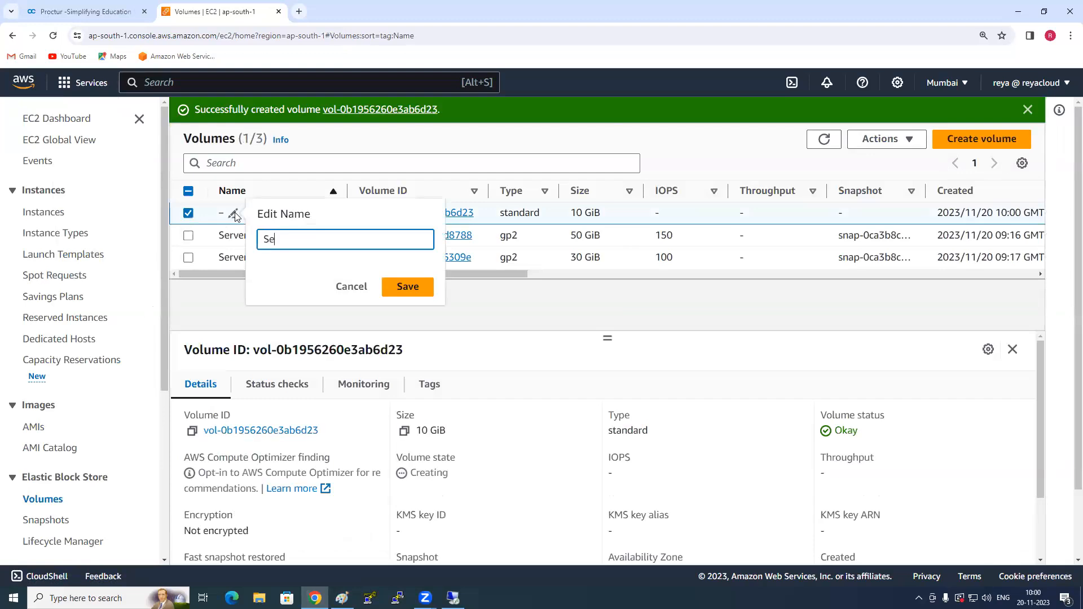
pyautogui.write('rver1-AddtionalVolume')
pyautogui.press('Return')
pyautogui.moveTo(348, 191); pyautogui.dragTo(371, 191)
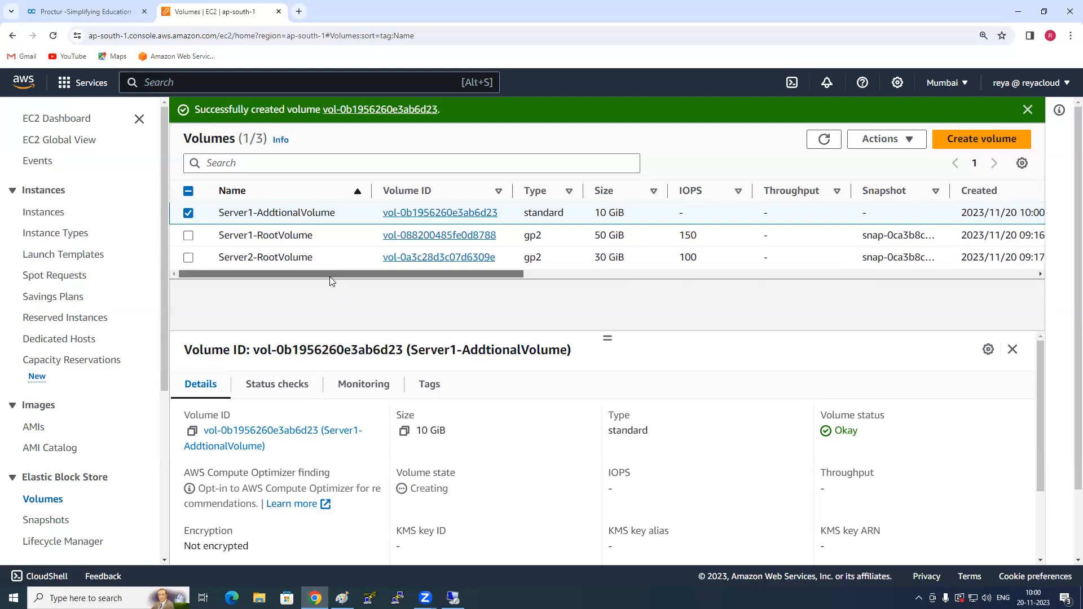
# - View the tags of Server1-AddtionalVolume and examine its Name tag
pyautogui.click(430, 385)
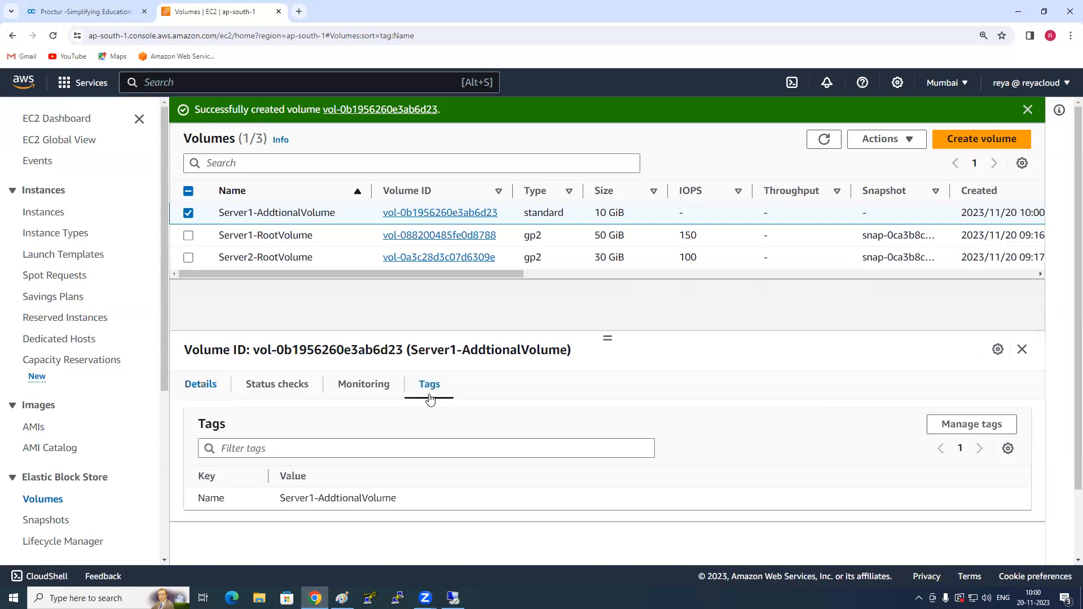
pyautogui.moveTo(281, 498); pyautogui.dragTo(420, 502)
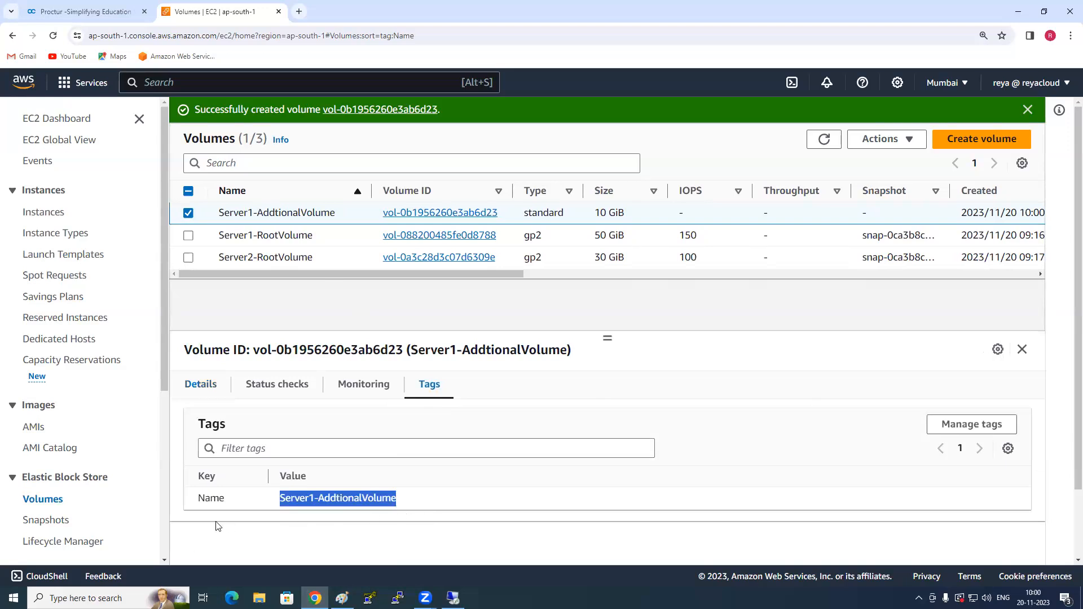
pyautogui.click(206, 509)
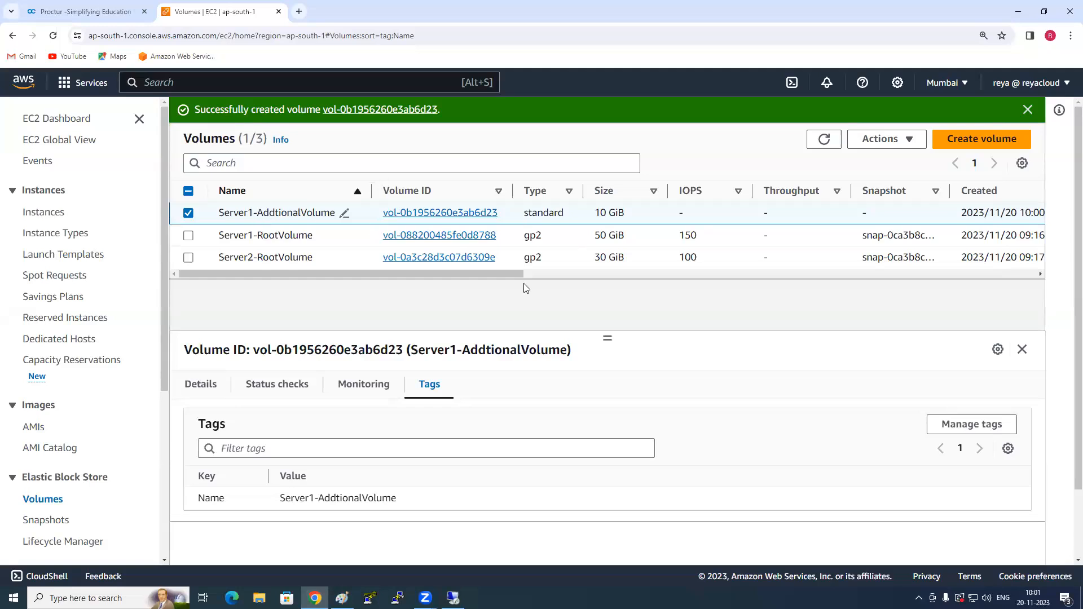
# - Refresh the volume list and check the availability zone and volume state of Server1-AddtionalVolume
pyautogui.moveTo(519, 274); pyautogui.dragTo(668, 273)
pyautogui.click(825, 140)
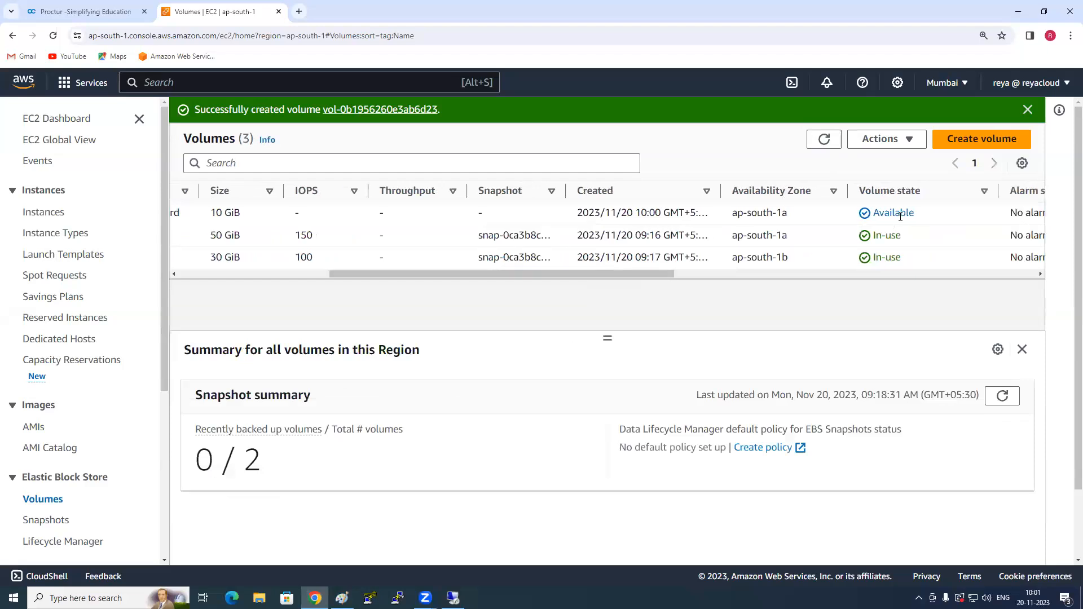
pyautogui.doubleClick(891, 212)
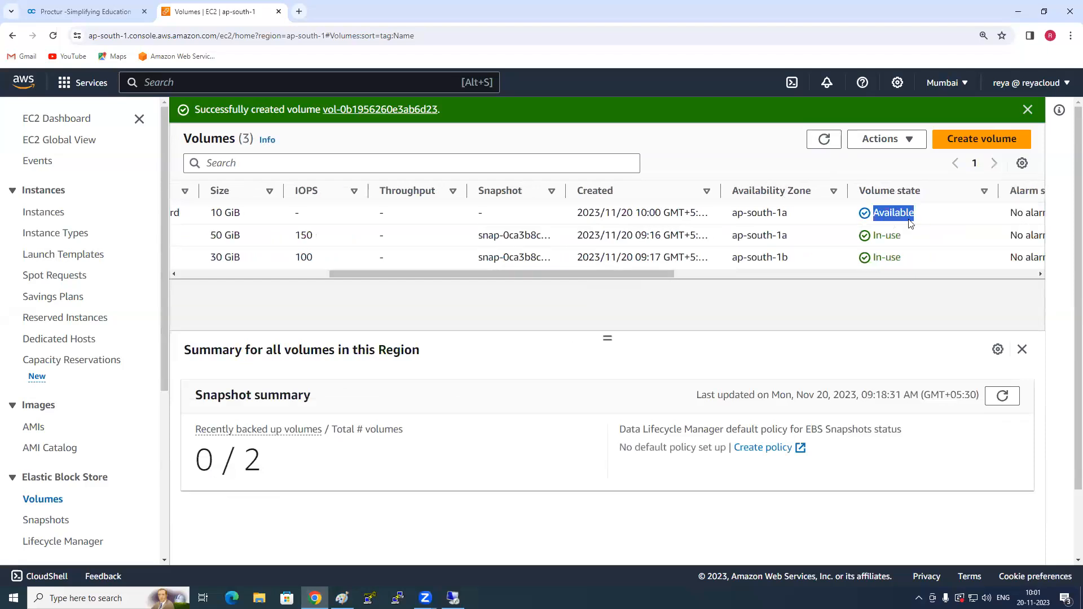
pyautogui.click(695, 300)
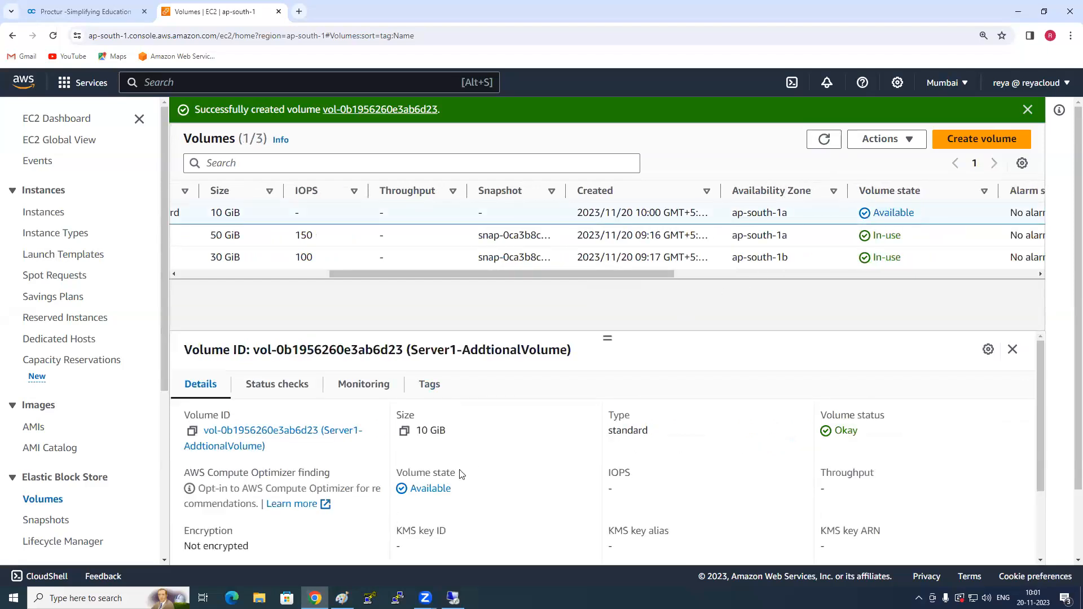
pyautogui.scroll(-2, 100, 391)
# - Start attaching Server1-AddtionalVolume and choose Server1 in ap-south-1a as the target instance
pyautogui.moveTo(399, 274); pyautogui.dragTo(247, 274)
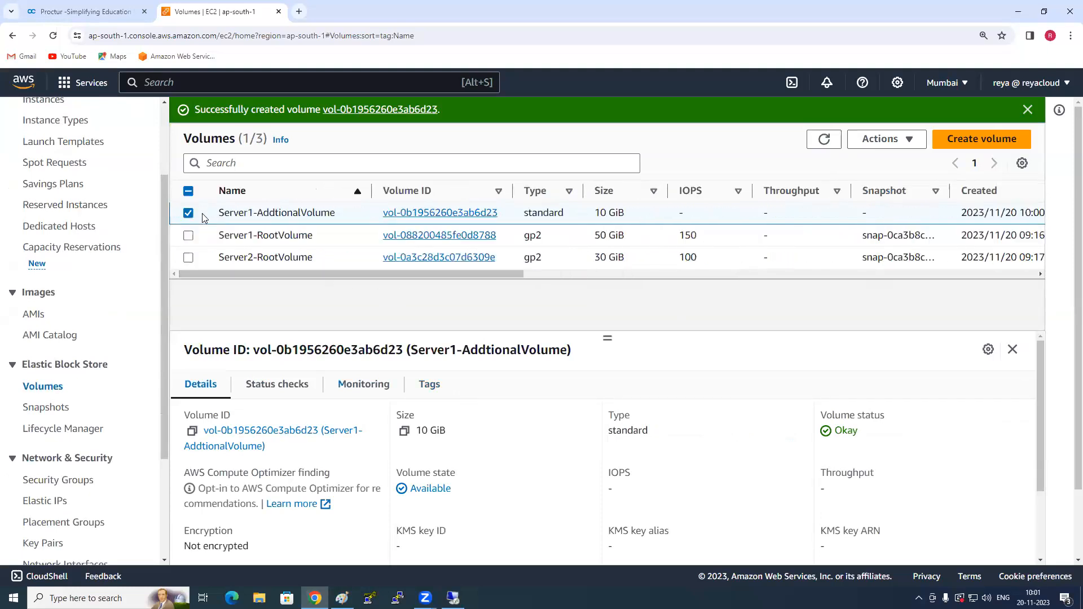
pyautogui.click(902, 142)
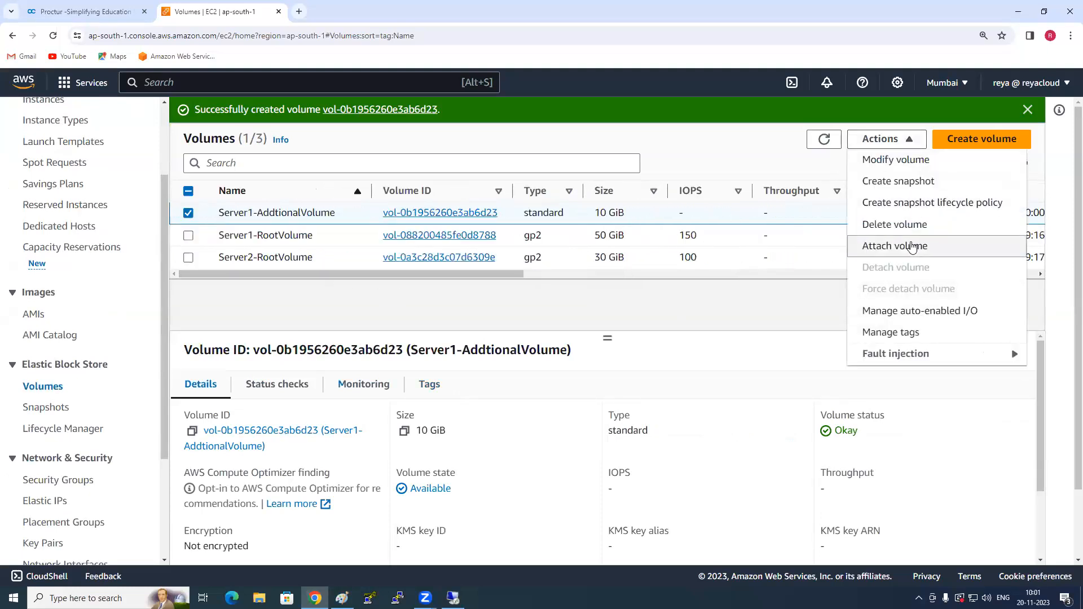
pyautogui.click(912, 247)
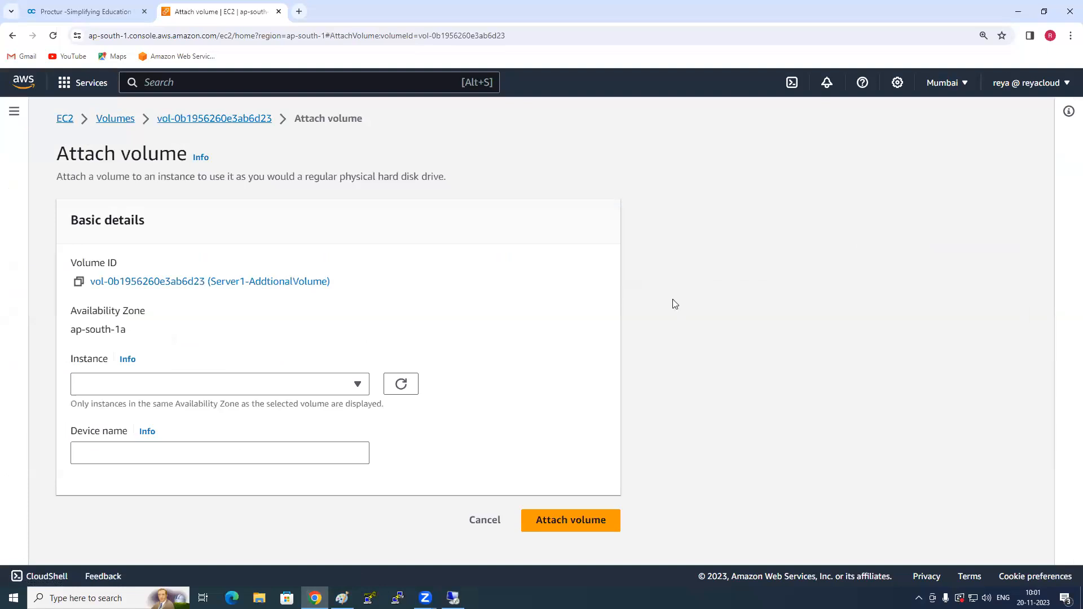
pyautogui.click(357, 386)
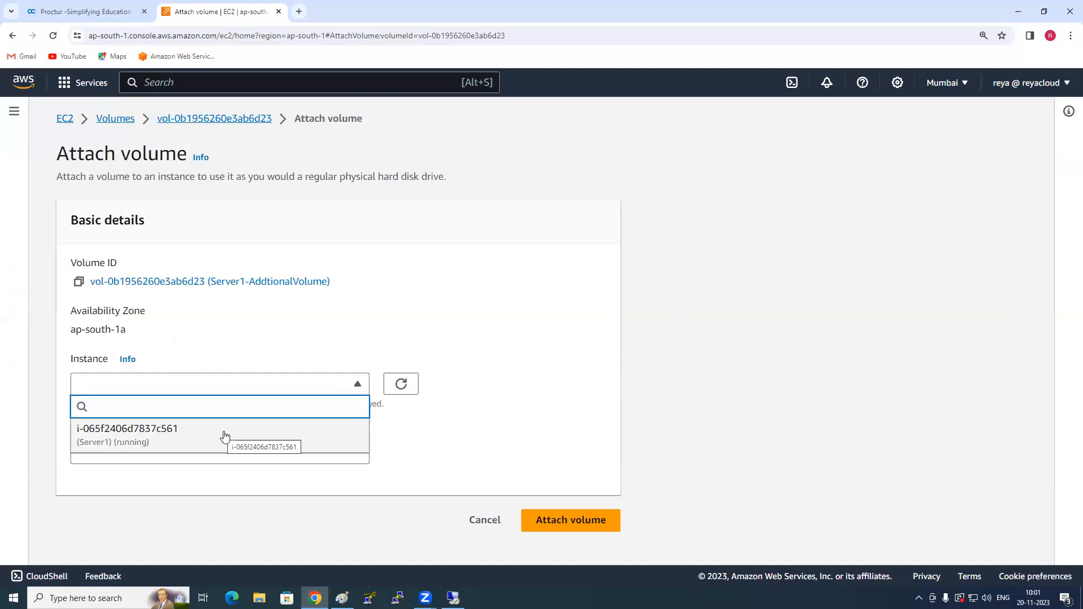
pyautogui.moveTo(76, 330); pyautogui.dragTo(160, 332)
pyautogui.click(204, 392)
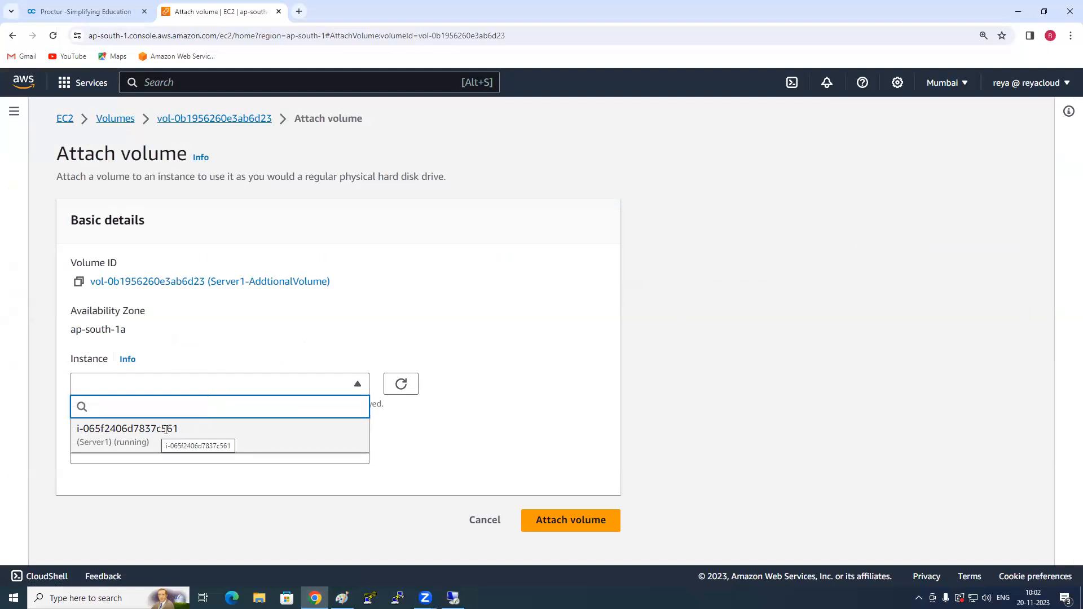
pyautogui.moveTo(61, 333); pyautogui.dragTo(160, 345)
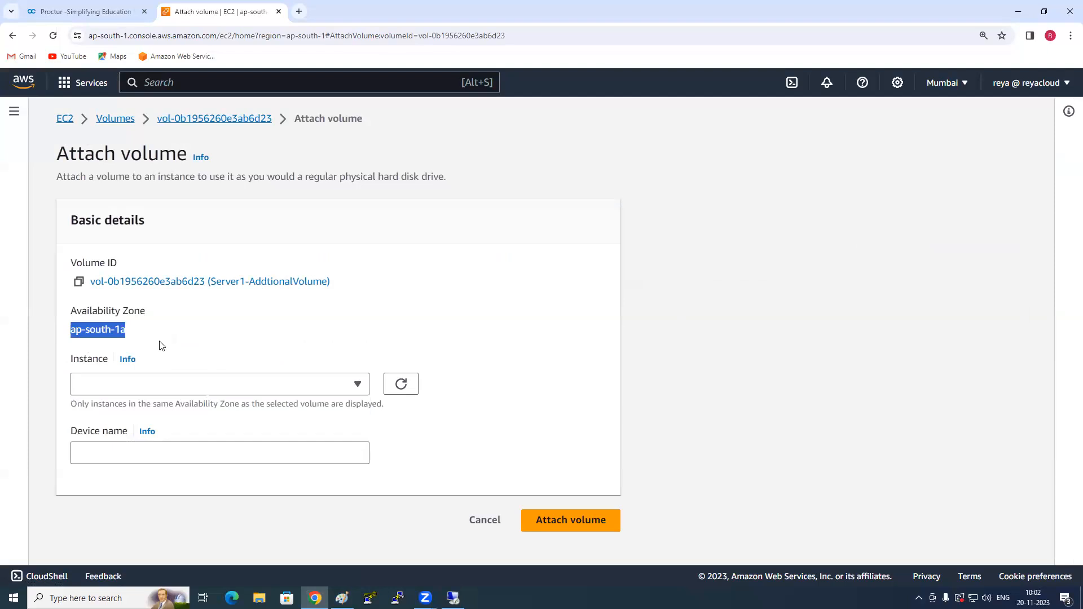
pyautogui.click(161, 345)
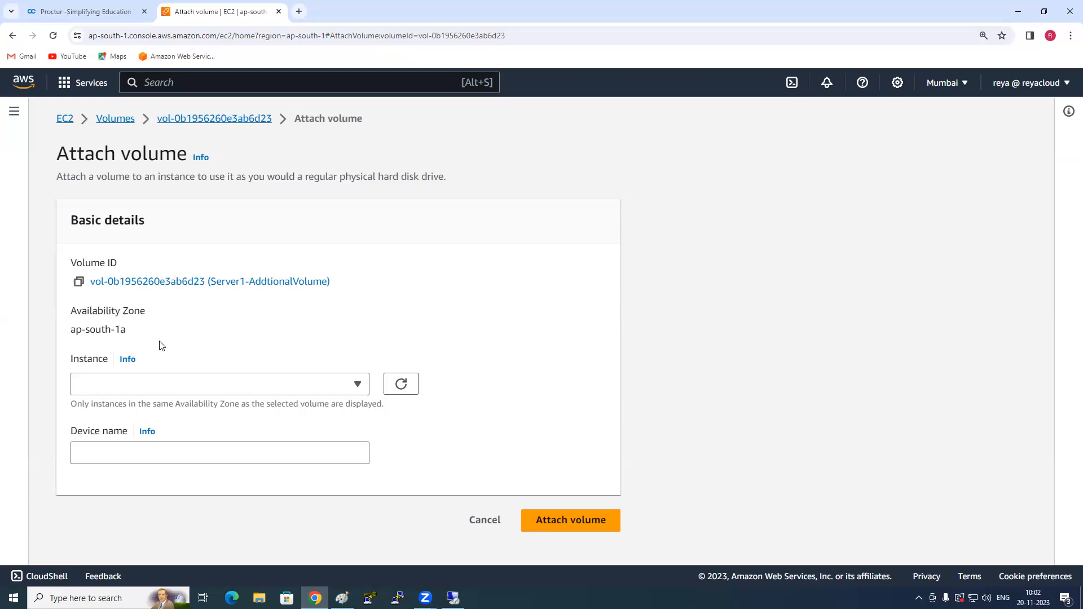
pyautogui.click(169, 384)
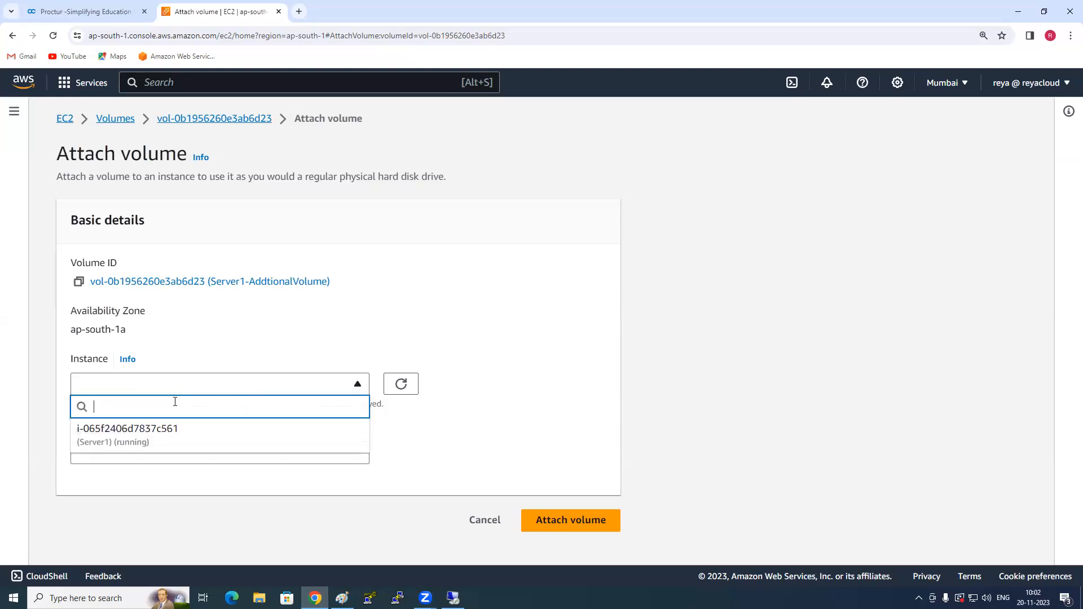
pyautogui.click(169, 431)
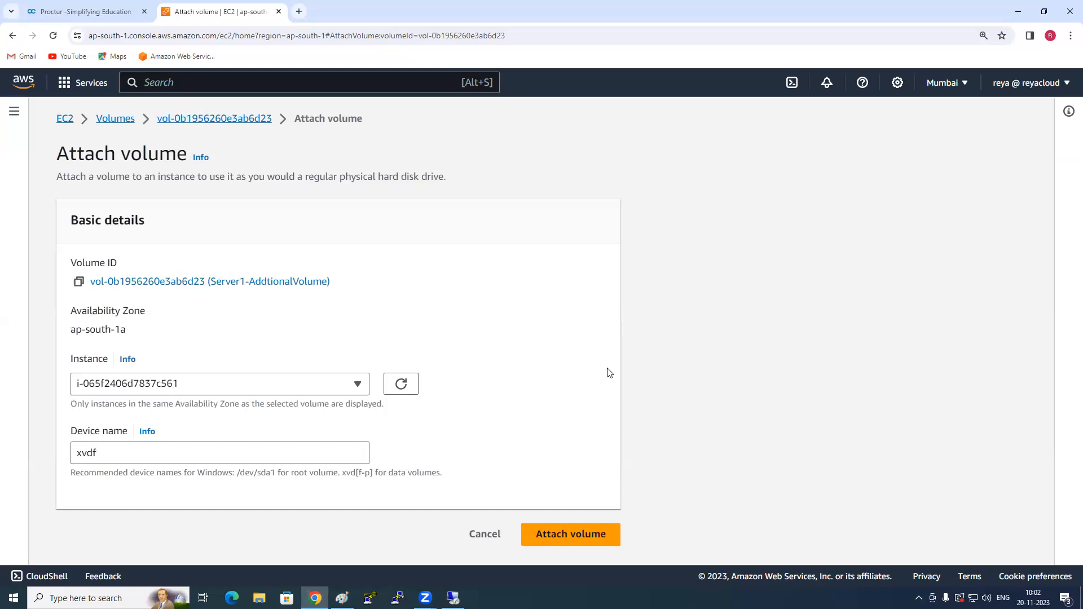
# - Examine the recommended Windows device names for root and data volumes and the device name of the volume being attached
pyautogui.moveTo(237, 472); pyautogui.dragTo(279, 472)
pyautogui.click(289, 477)
pyautogui.moveTo(343, 474); pyautogui.dragTo(371, 473)
pyautogui.click(342, 491)
pyautogui.moveTo(103, 454); pyautogui.dragTo(74, 454)
pyautogui.click(129, 485)
pyautogui.moveTo(342, 473); pyautogui.dragTo(362, 473)
pyautogui.click(366, 475)
pyautogui.moveTo(113, 452); pyautogui.dragTo(68, 457)
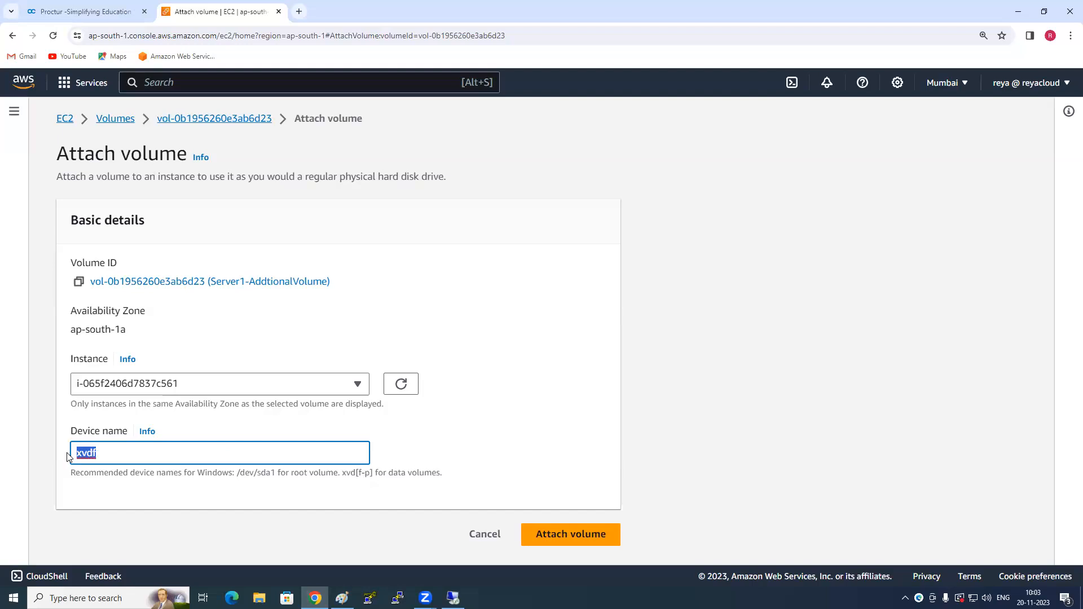
pyautogui.click(124, 485)
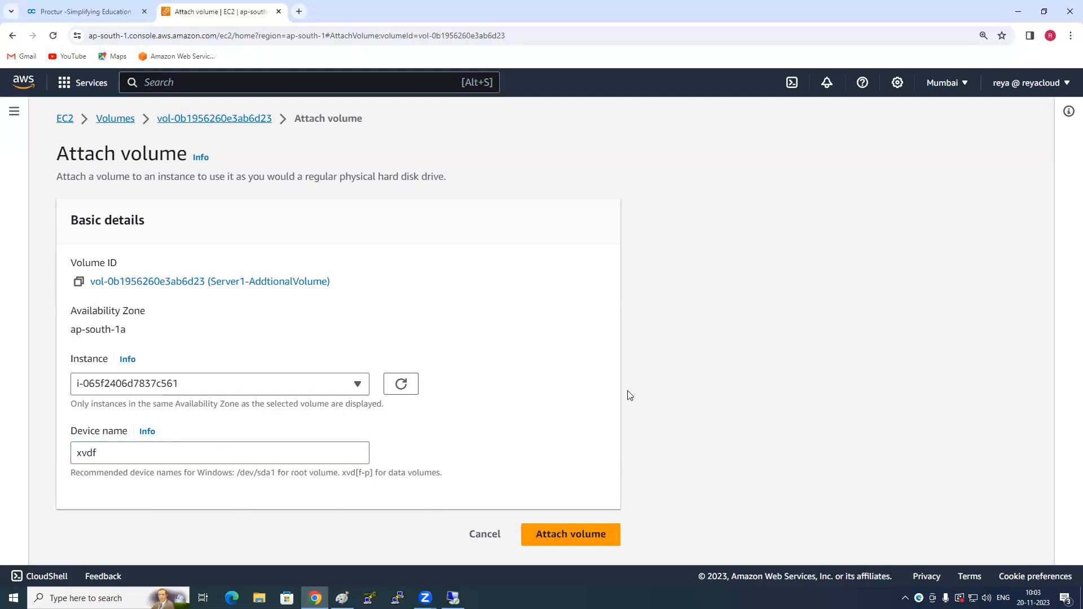
# - Check the list of instances available for the attachment, keep Server1, and cancel attaching the volume
pyautogui.click(193, 390)
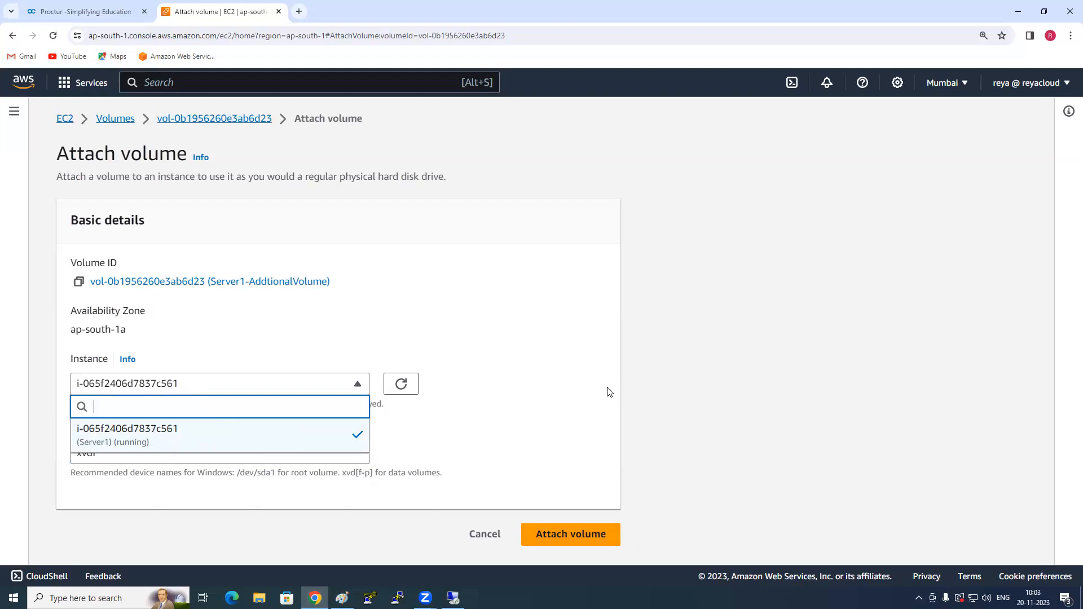
pyautogui.click(625, 381)
pyautogui.click(271, 387)
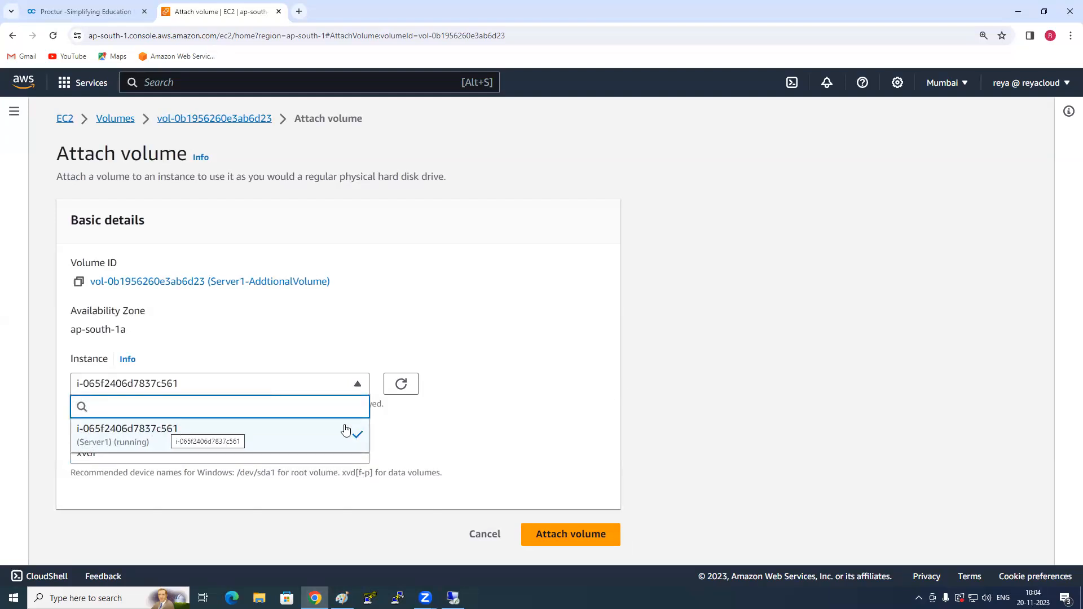
pyautogui.click(674, 408)
pyautogui.click(488, 535)
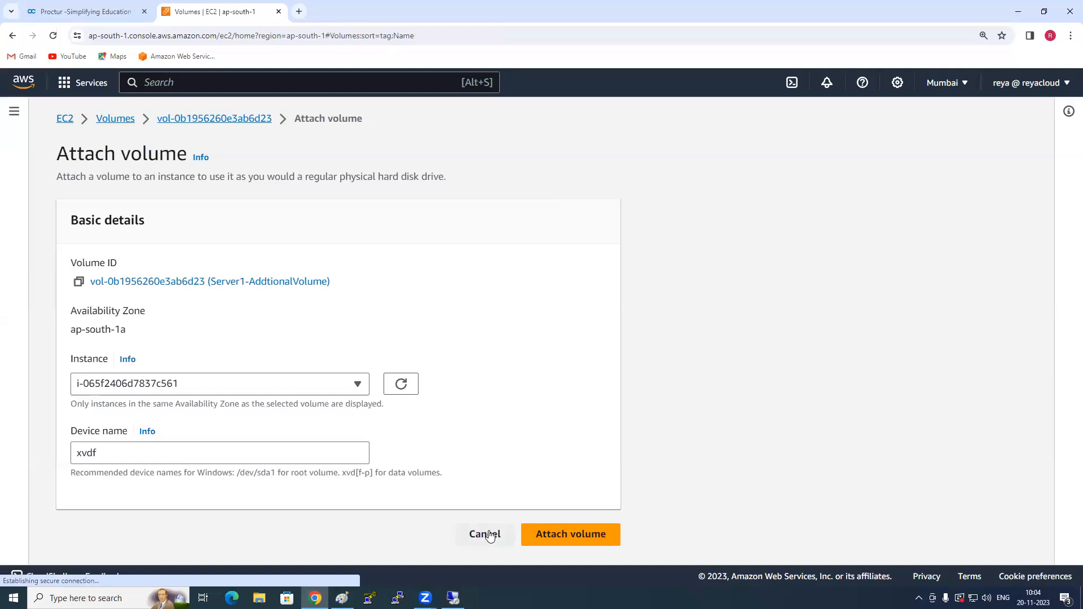
# - Look through the instance, volume and snapshot lists of the Mumbai region
pyautogui.click(51, 214)
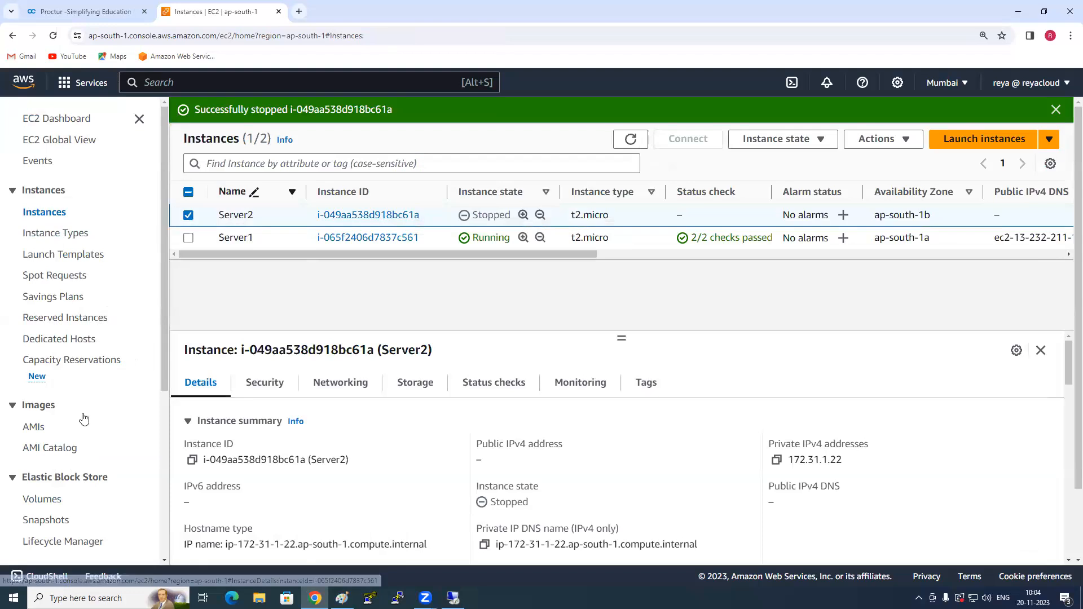
pyautogui.click(54, 501)
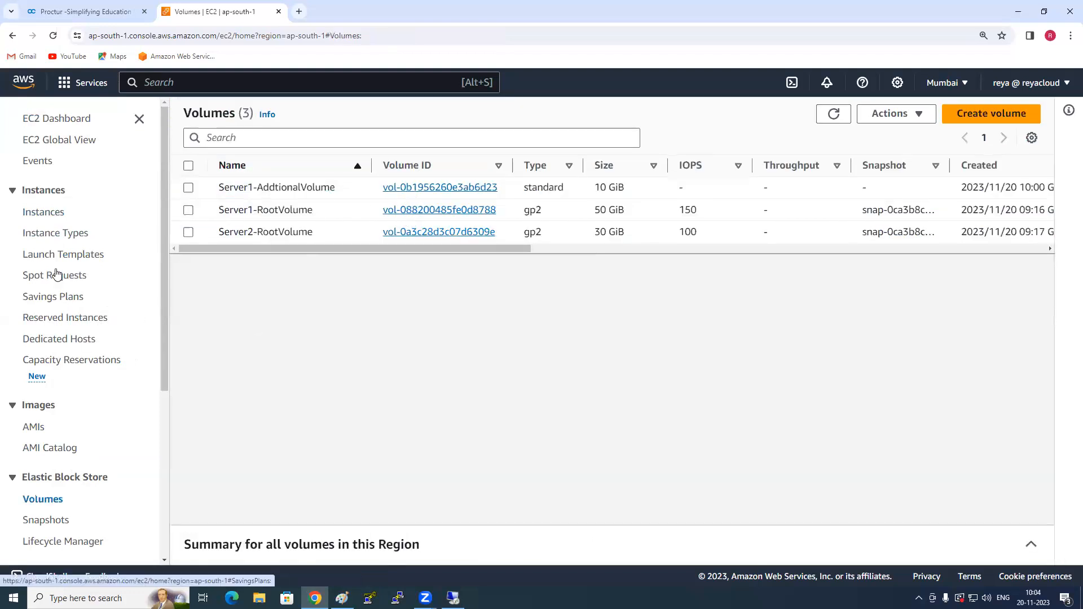
pyautogui.scroll(-2, 72, 420)
pyautogui.click(60, 409)
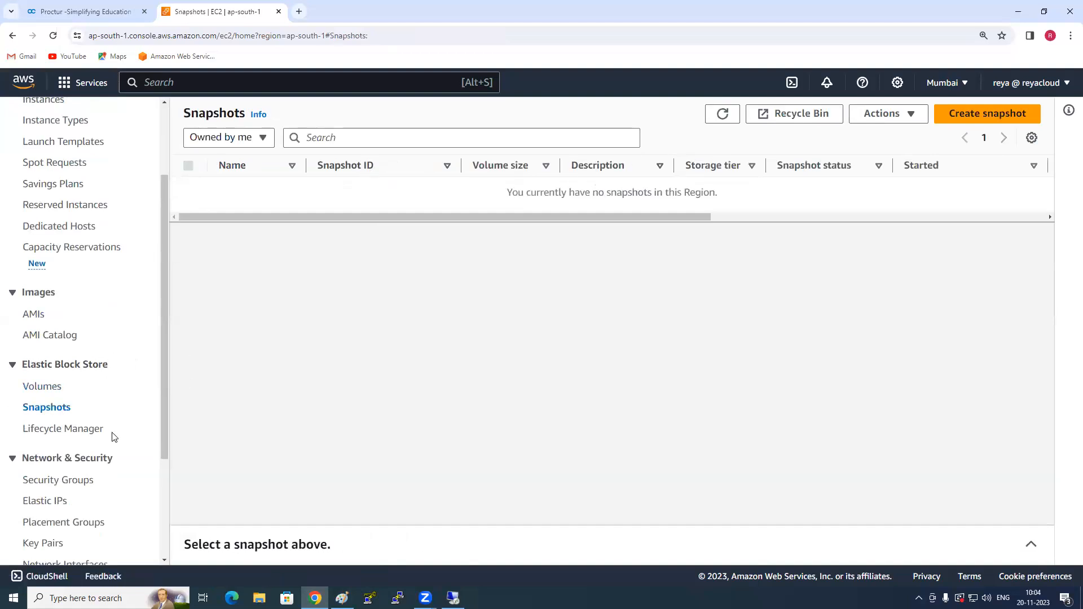
pyautogui.scroll(-2, 111, 440)
pyautogui.scroll(-2, 102, 460)
pyautogui.scroll(2, 99, 457)
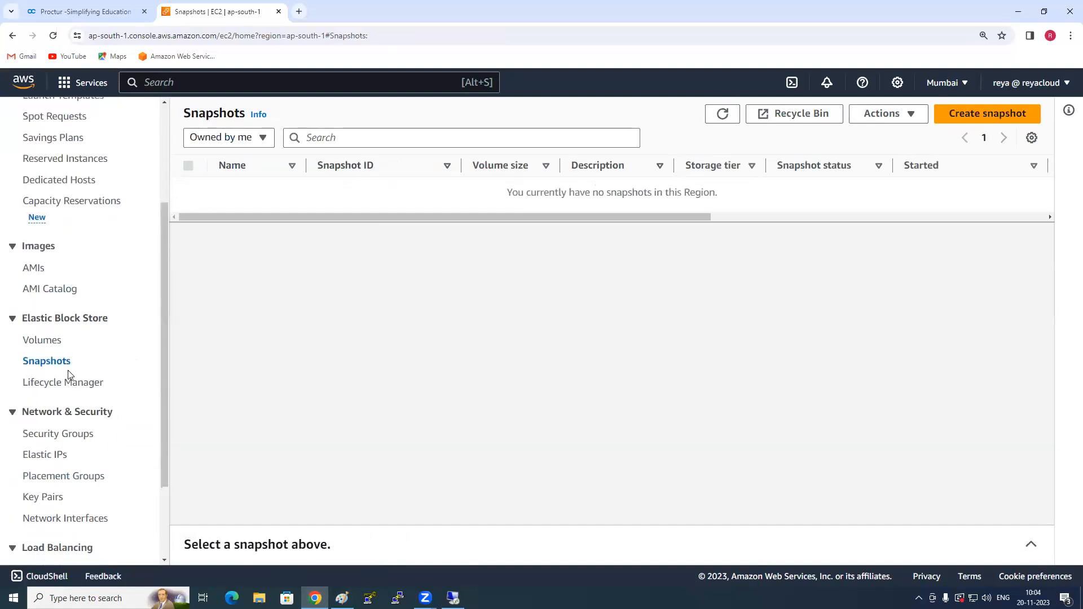
# - Attach Server1-AddtionalVolume to the running Server1 instance with device name xvdf
pyautogui.click(51, 341)
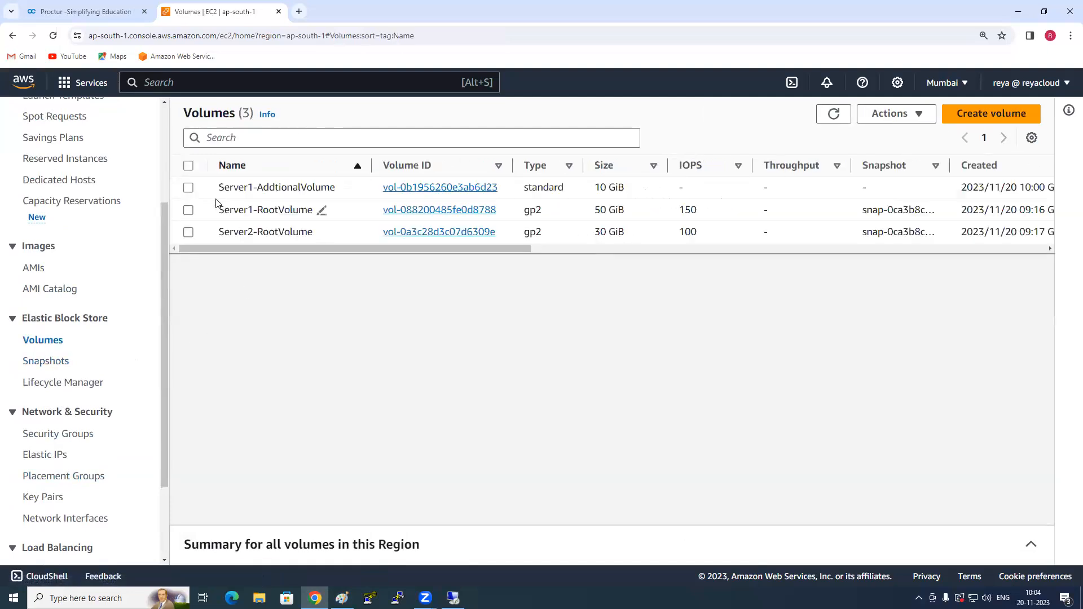
pyautogui.click(190, 190)
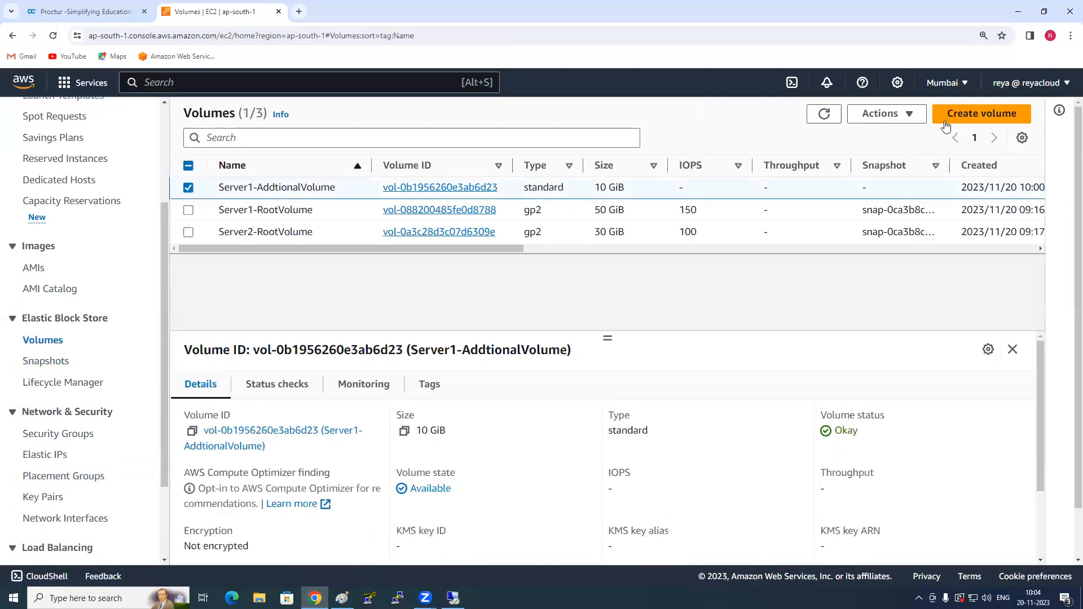
pyautogui.click(897, 117)
pyautogui.click(880, 221)
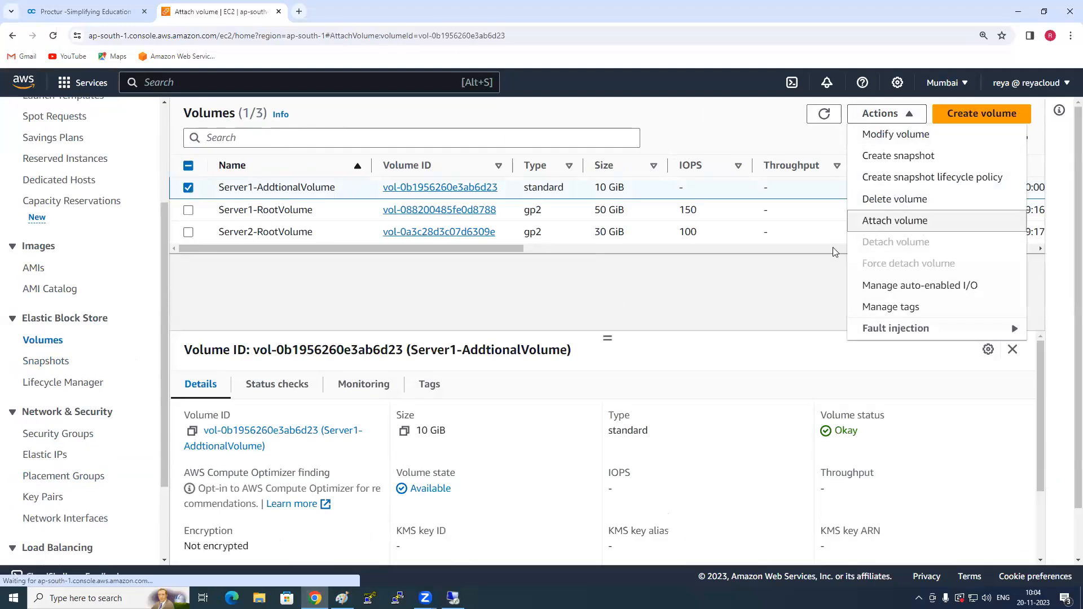
pyautogui.click(307, 384)
pyautogui.click(215, 438)
pyautogui.click(189, 456)
pyautogui.click(581, 533)
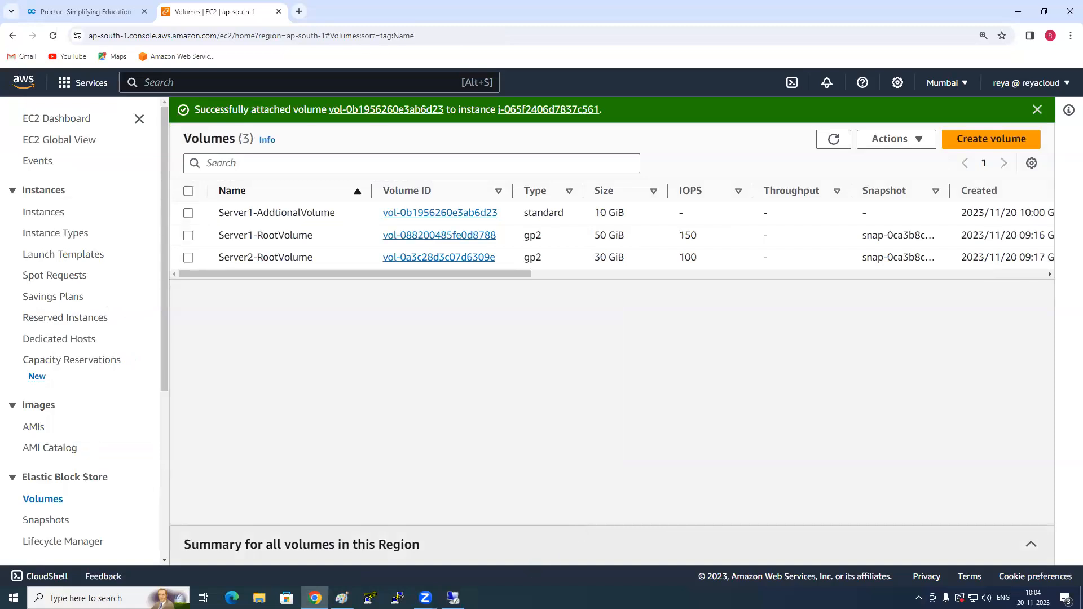
# - Switch to Server1's remote desktop session and open Disk Management in a maximized window
pyautogui.rightClick(662, 378)
pyautogui.click(662, 400)
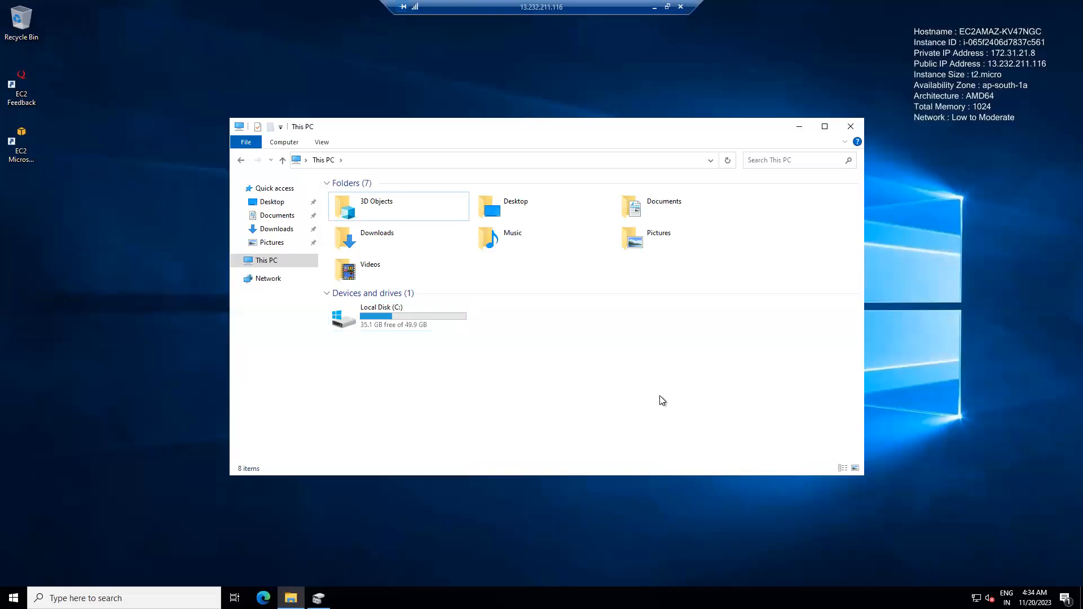
pyautogui.rightClick(14, 598)
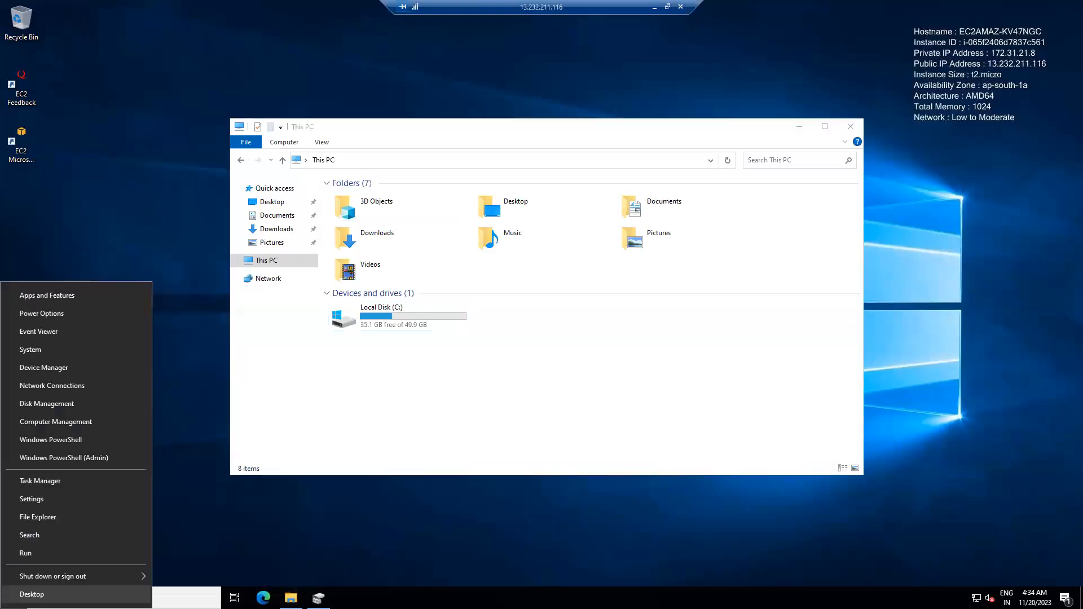
pyautogui.click(70, 403)
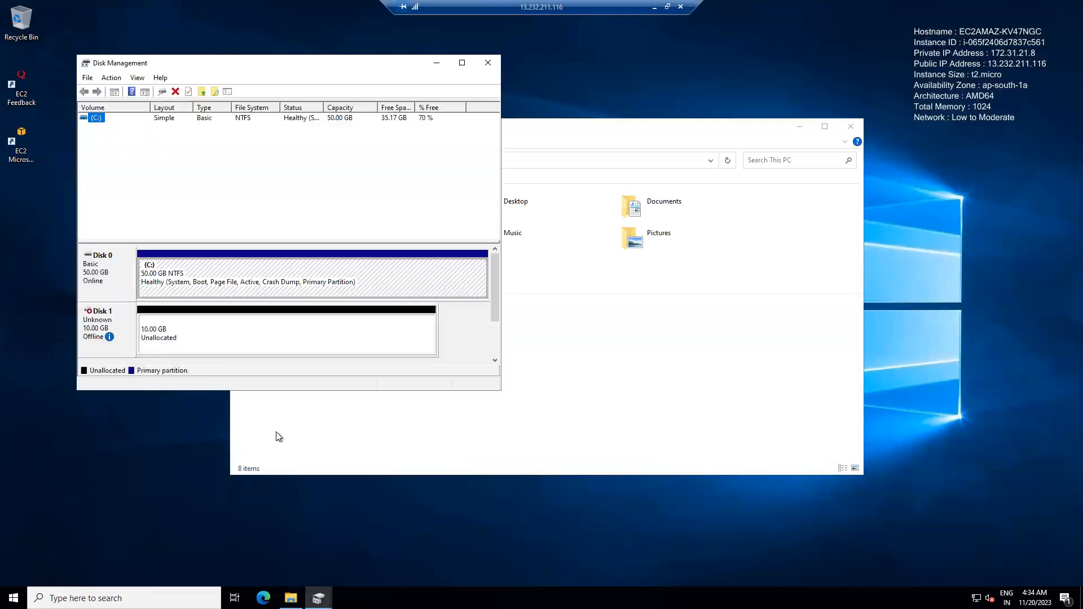
pyautogui.click(461, 64)
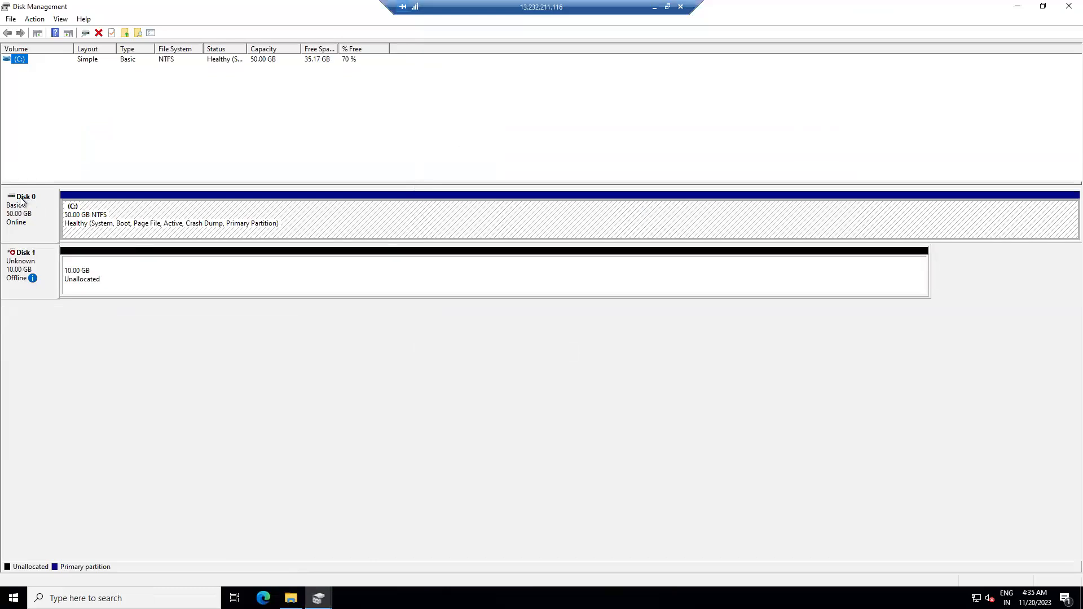
# - Bring the 10 GB Disk 1 online and initialize it with the MBR partition style
pyautogui.rightClick(22, 266)
pyautogui.click(46, 274)
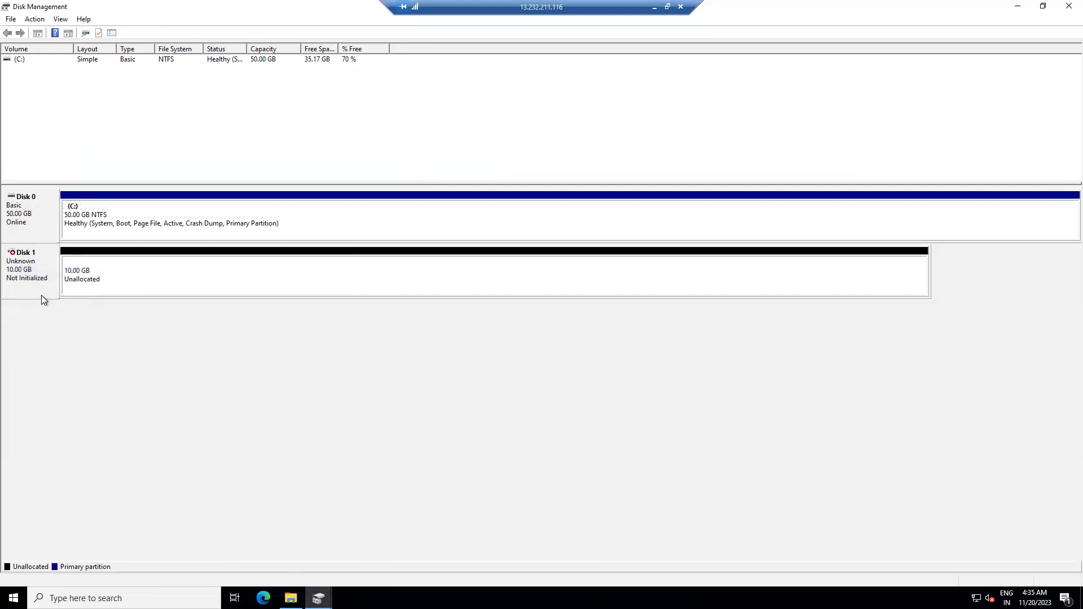
pyautogui.rightClick(12, 281)
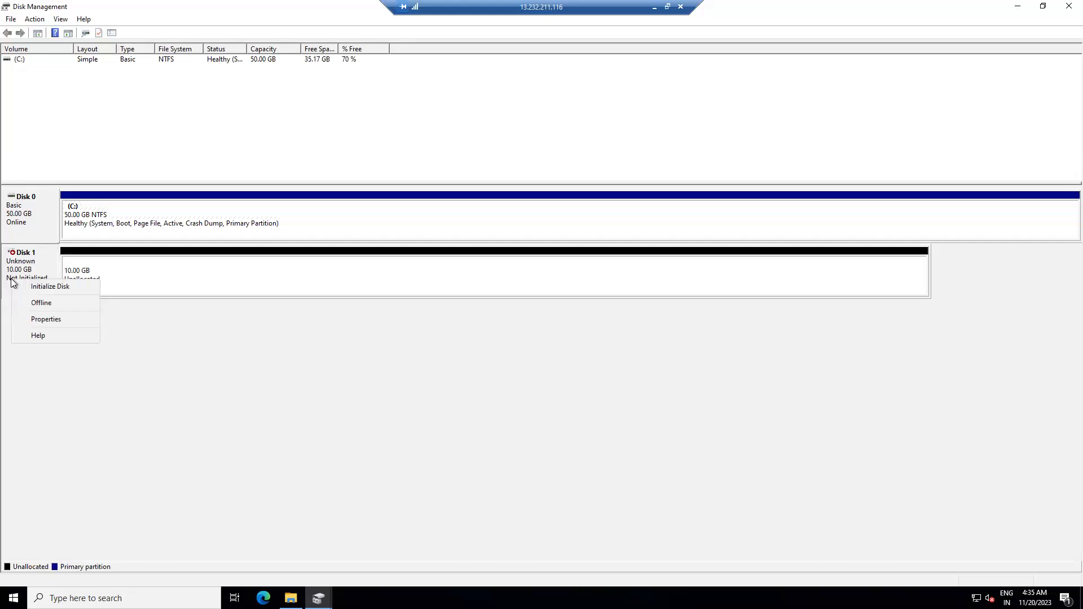
pyautogui.click(46, 286)
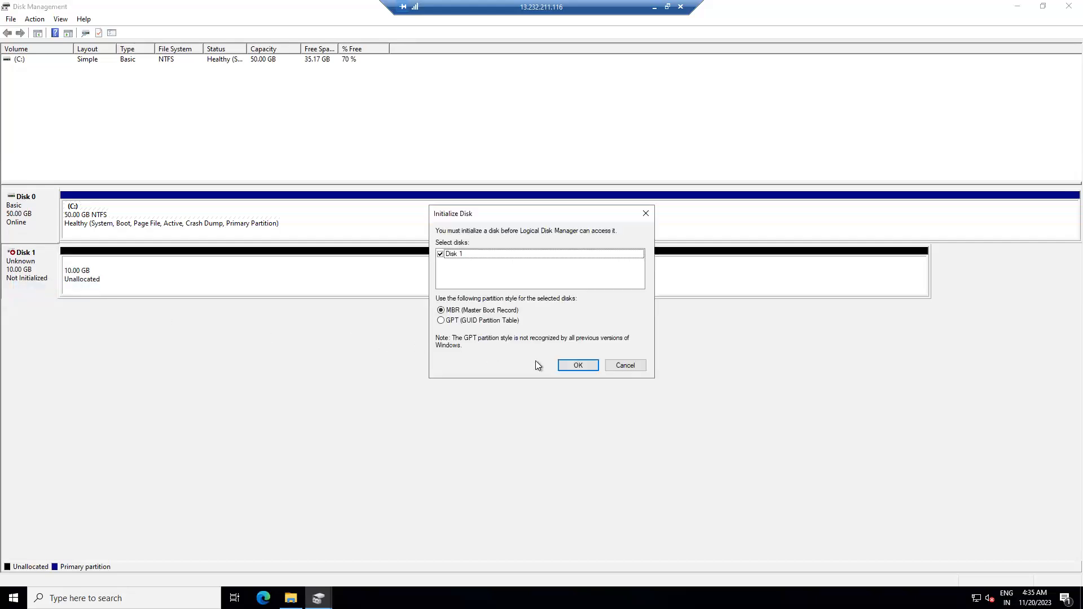
pyautogui.click(579, 367)
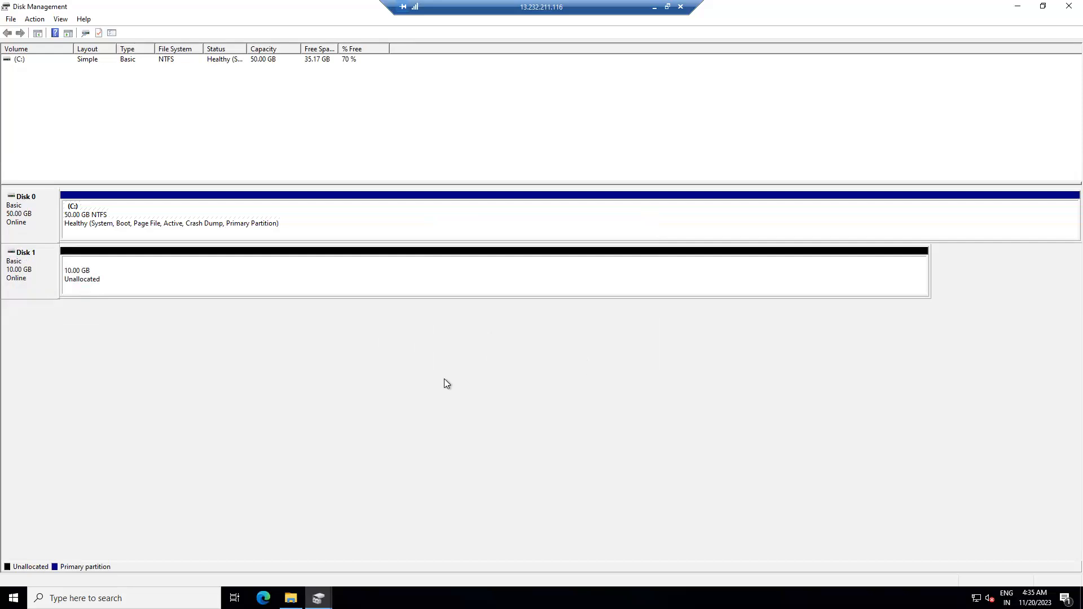
# - View the commands available for Disk 1 and select its 10 GB unallocated space
pyautogui.rightClick(16, 269)
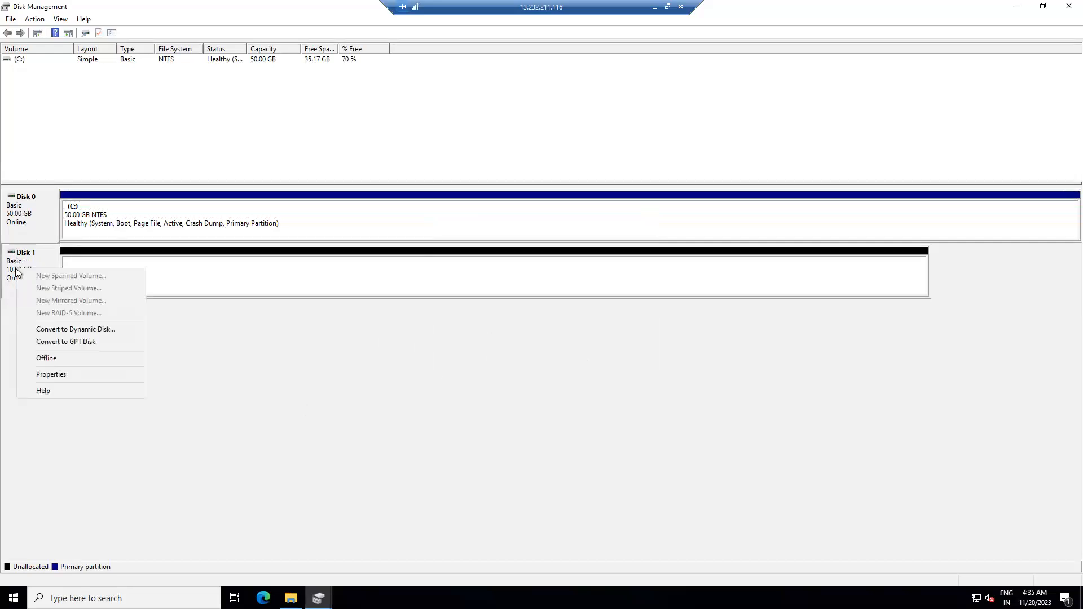
pyautogui.click(219, 362)
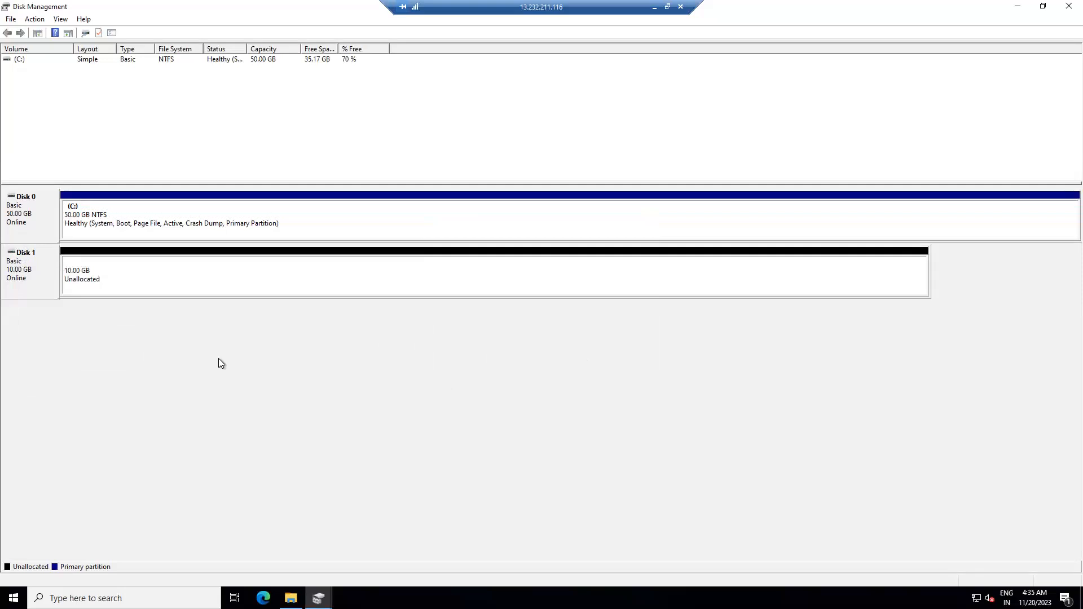
pyautogui.rightClick(29, 277)
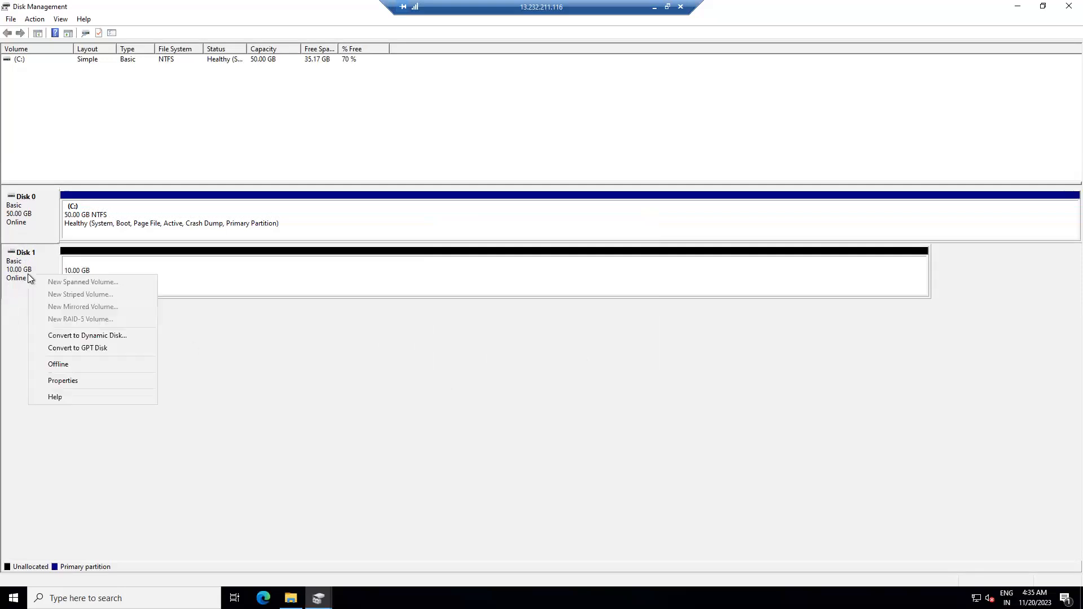
pyautogui.click(313, 394)
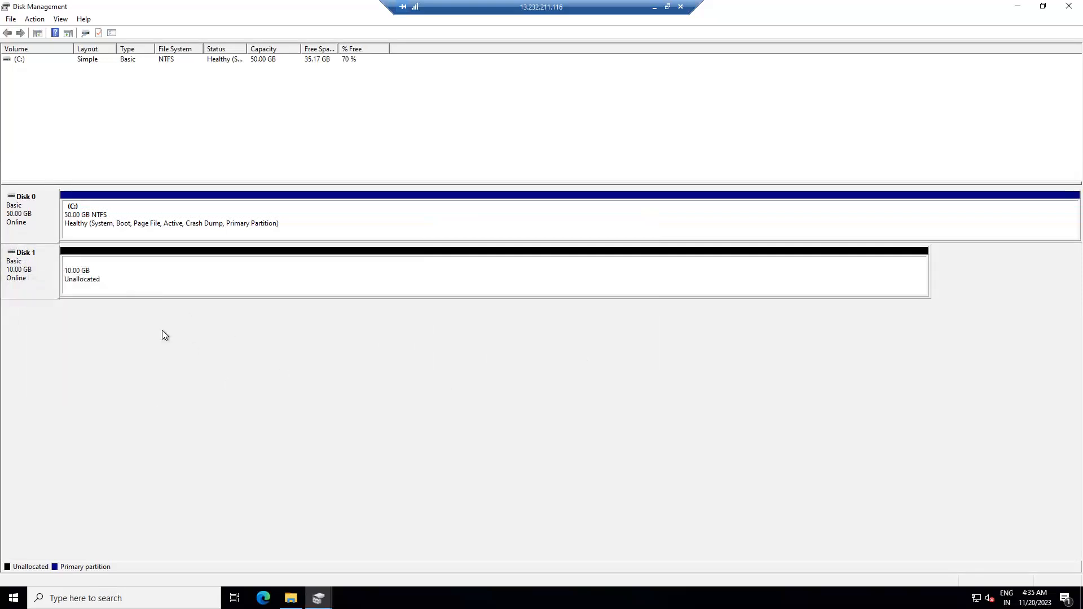
pyautogui.click(76, 287)
# - Create a simple volume on Disk 1's unallocated space with drive letter D, quick-formatted as NTFS with the label New Volume
pyautogui.rightClick(84, 281)
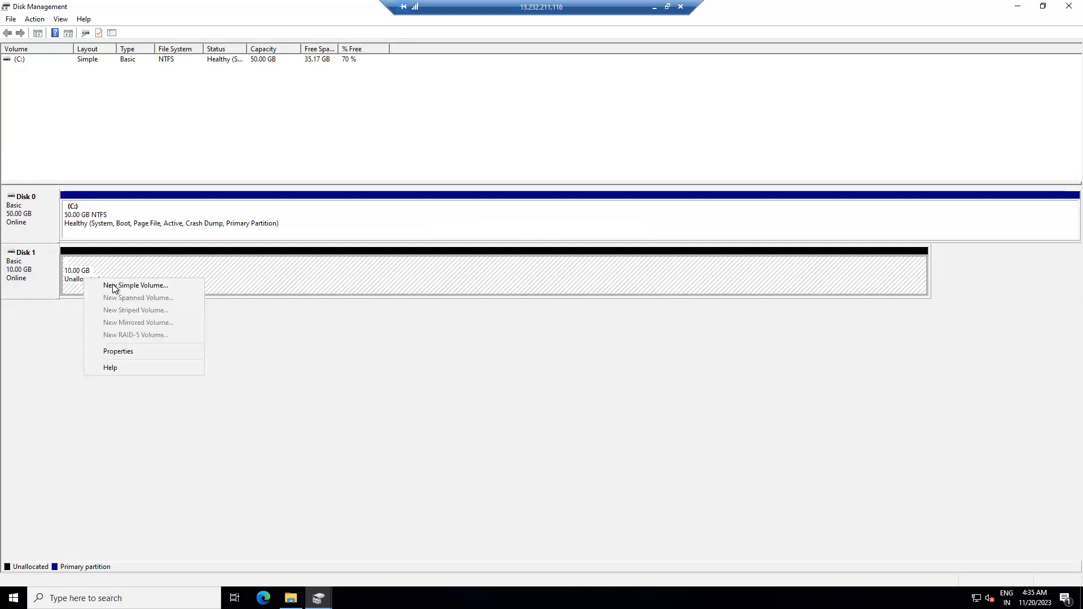
pyautogui.click(155, 290)
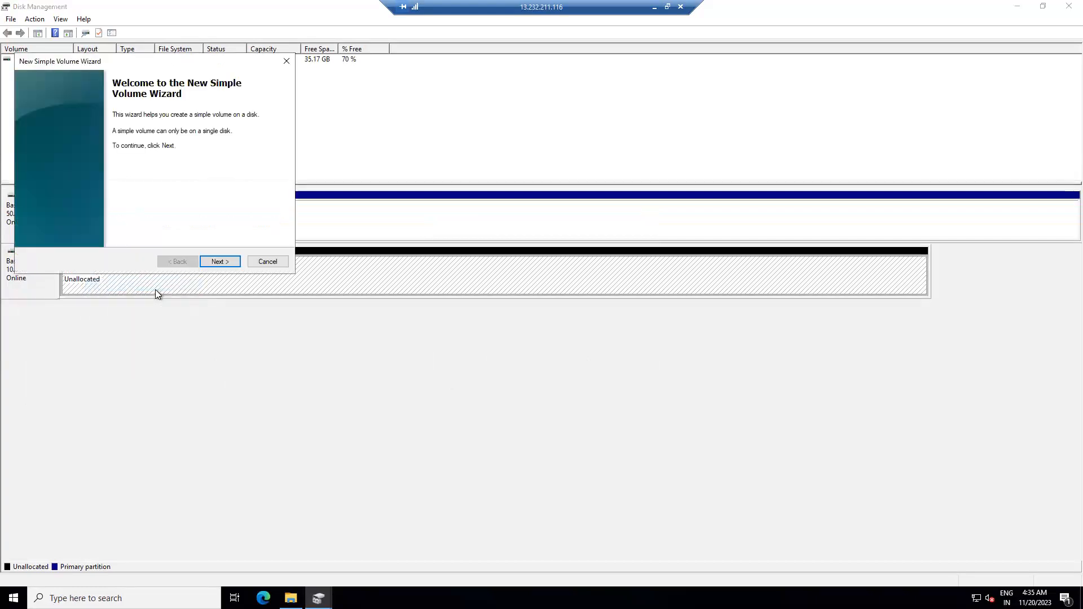
pyautogui.click(225, 262)
pyautogui.click(224, 262)
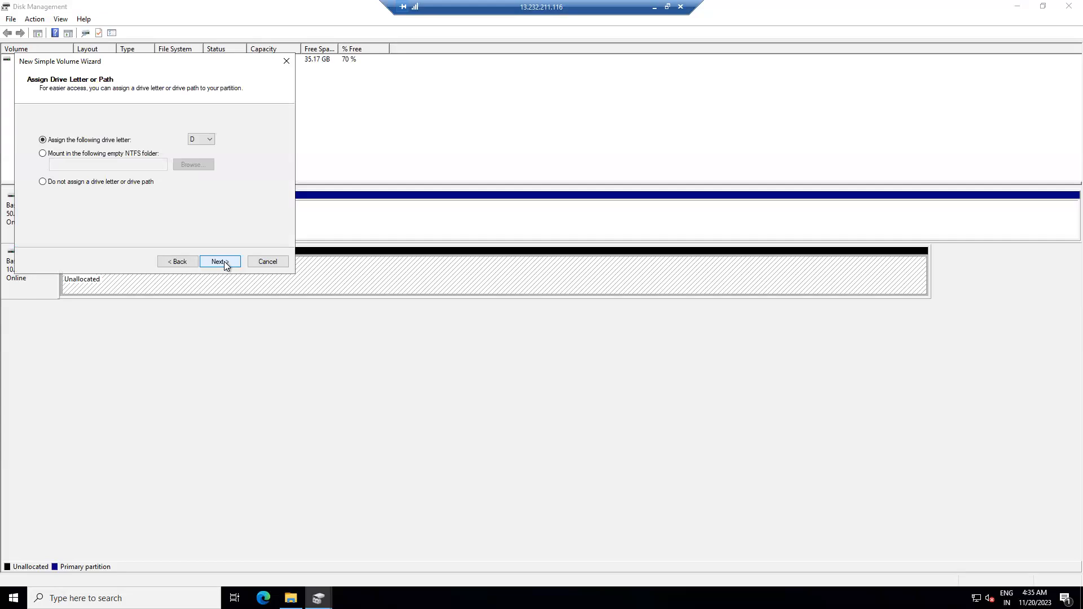
pyautogui.click(212, 140)
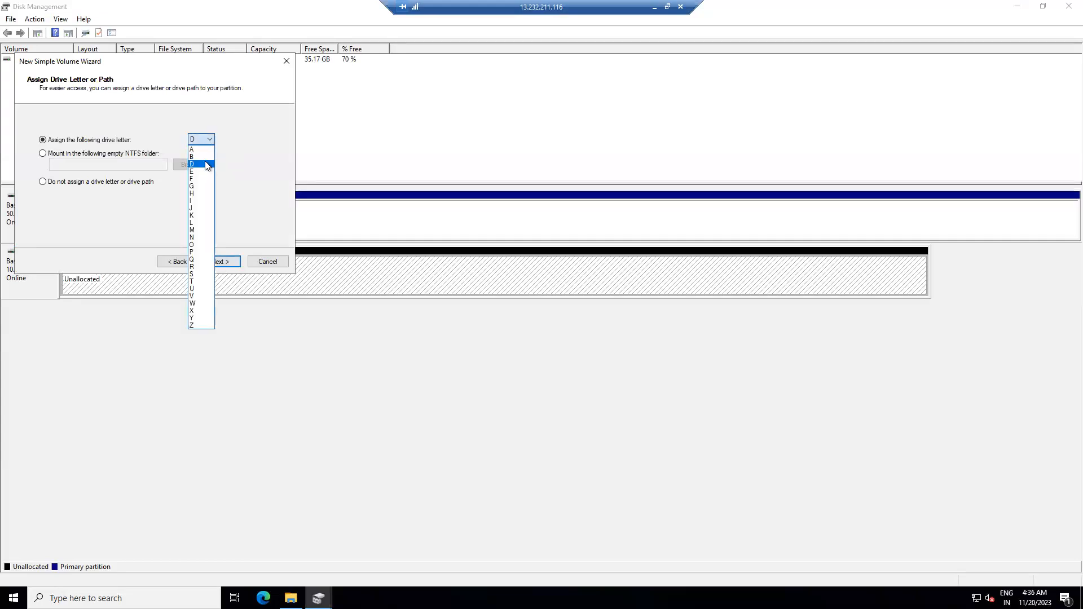
pyautogui.click(207, 165)
pyautogui.click(226, 263)
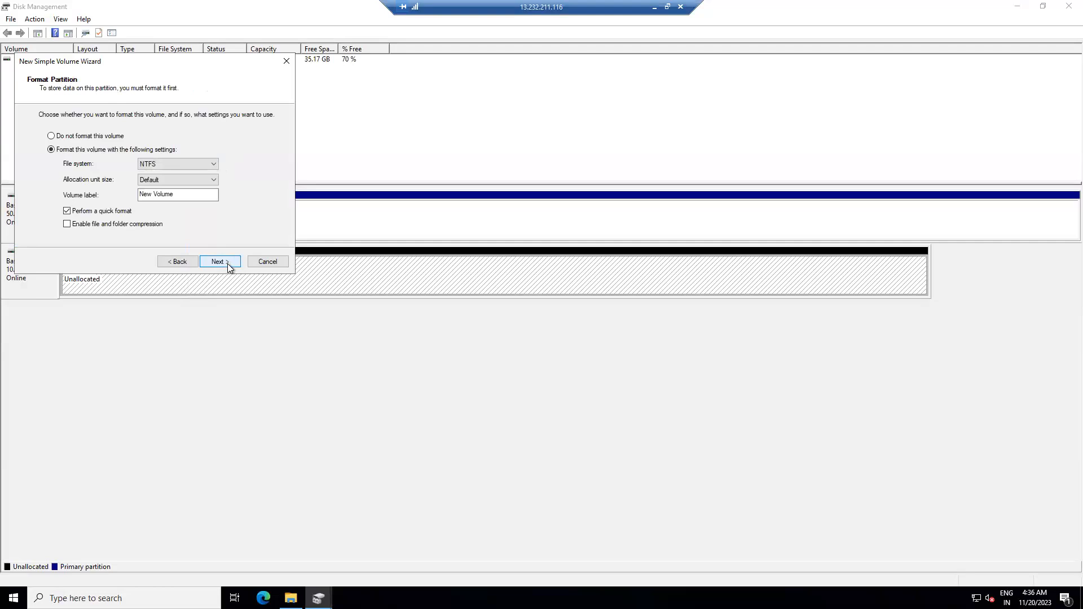
pyautogui.click(228, 263)
pyautogui.click(232, 262)
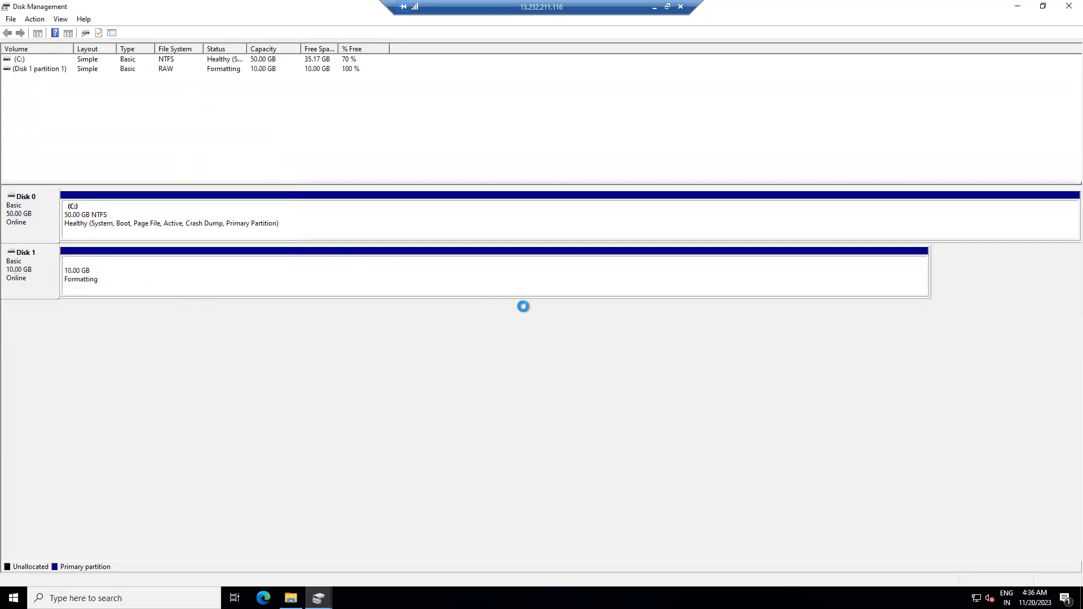
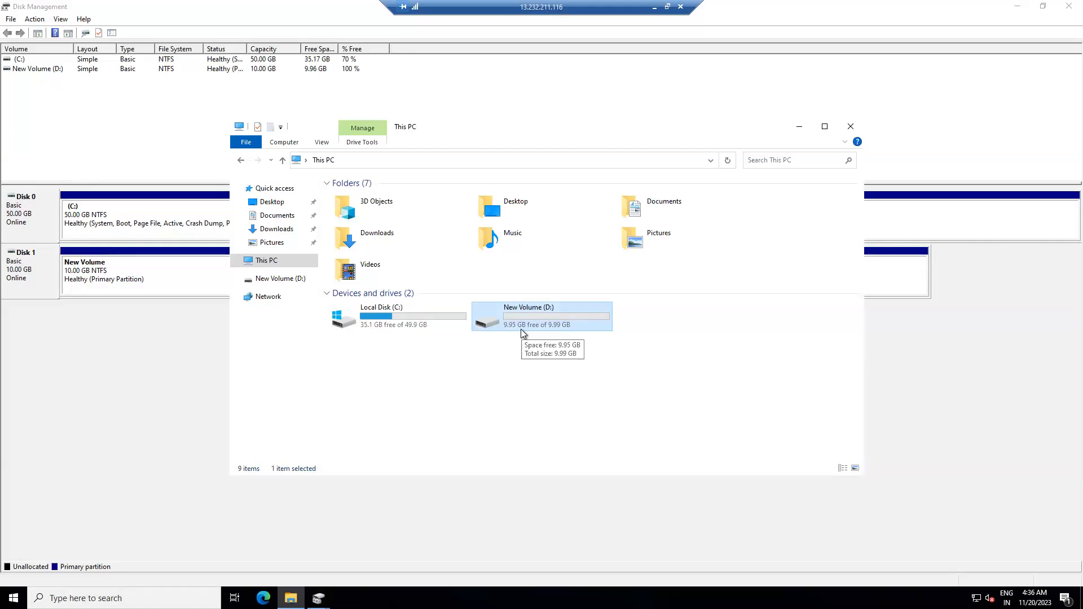
pyautogui.click(654, 11)
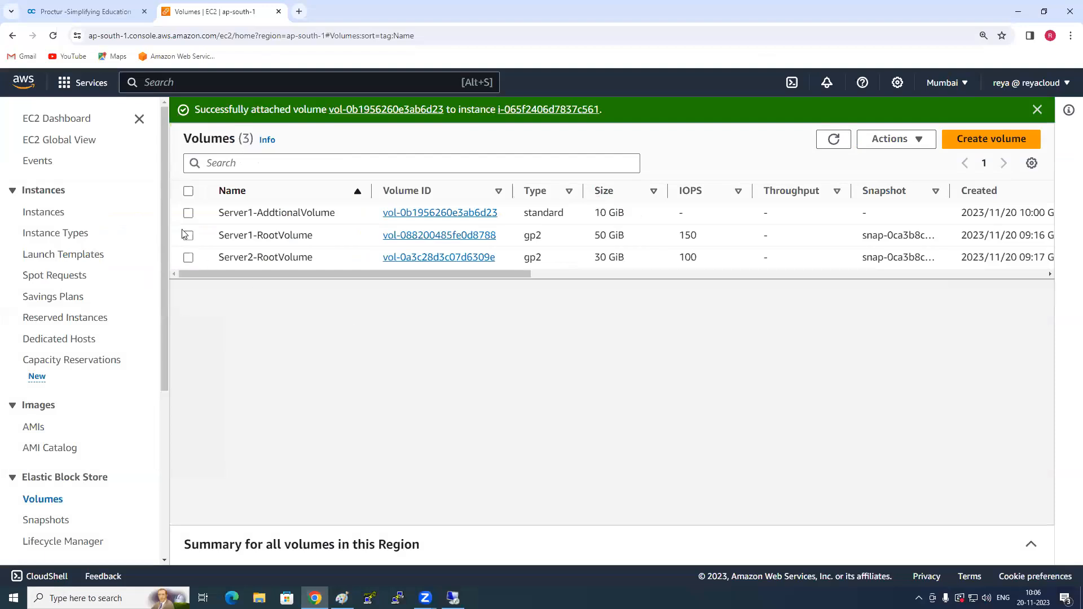
pyautogui.click(189, 213)
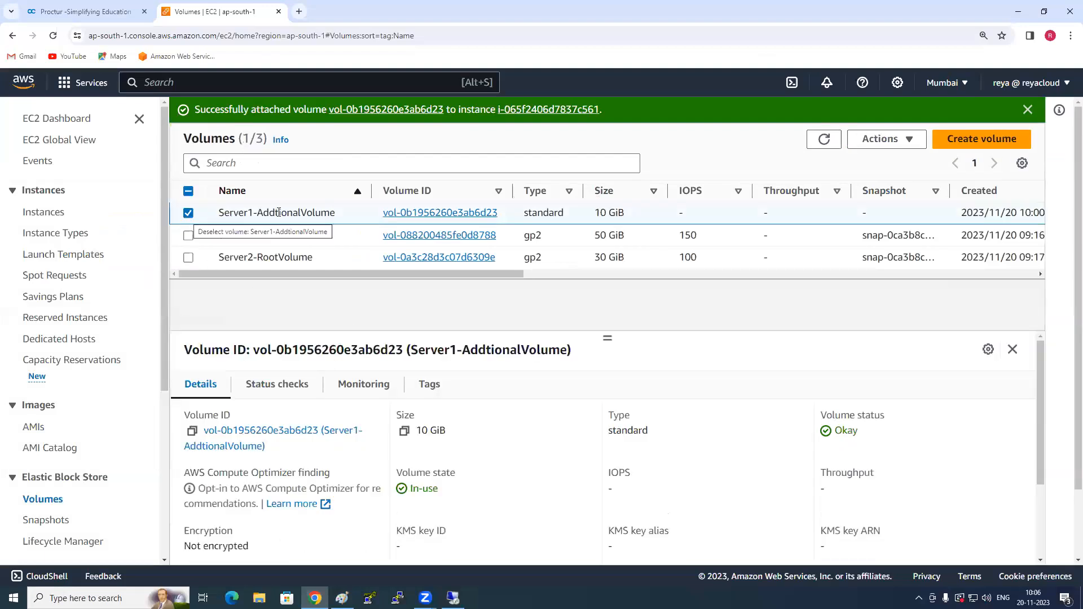
pyautogui.click(905, 143)
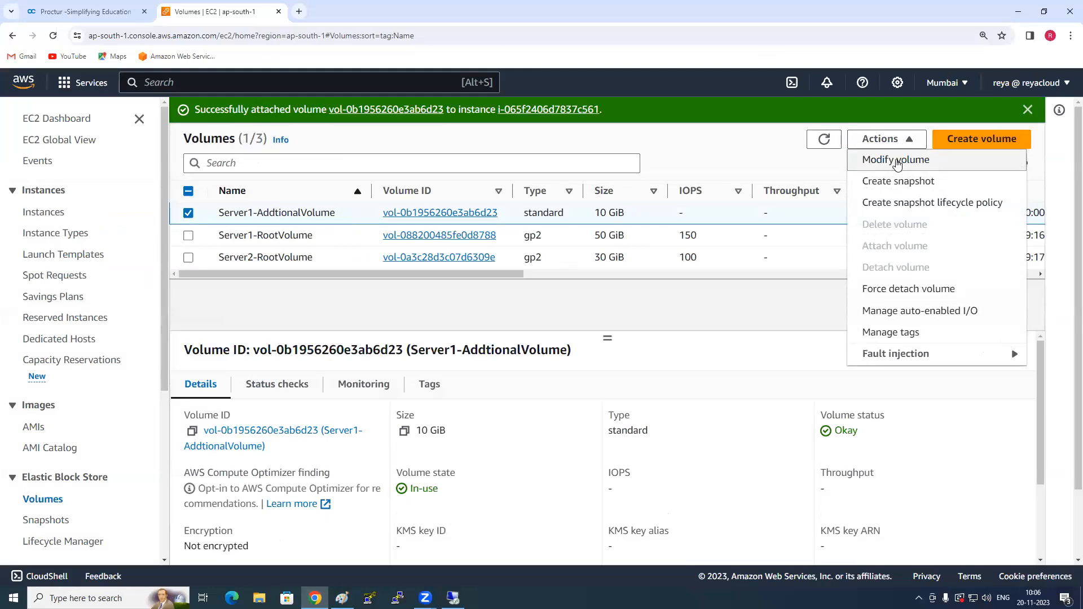
pyautogui.click(896, 161)
pyautogui.doubleClick(95, 388)
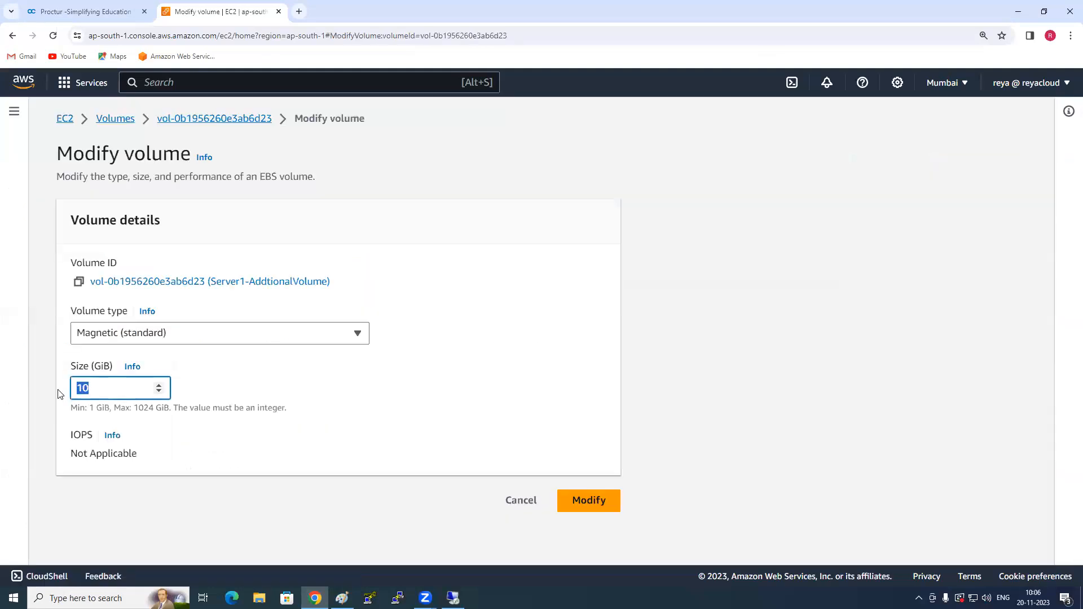
pyautogui.write('50')
pyautogui.click(521, 501)
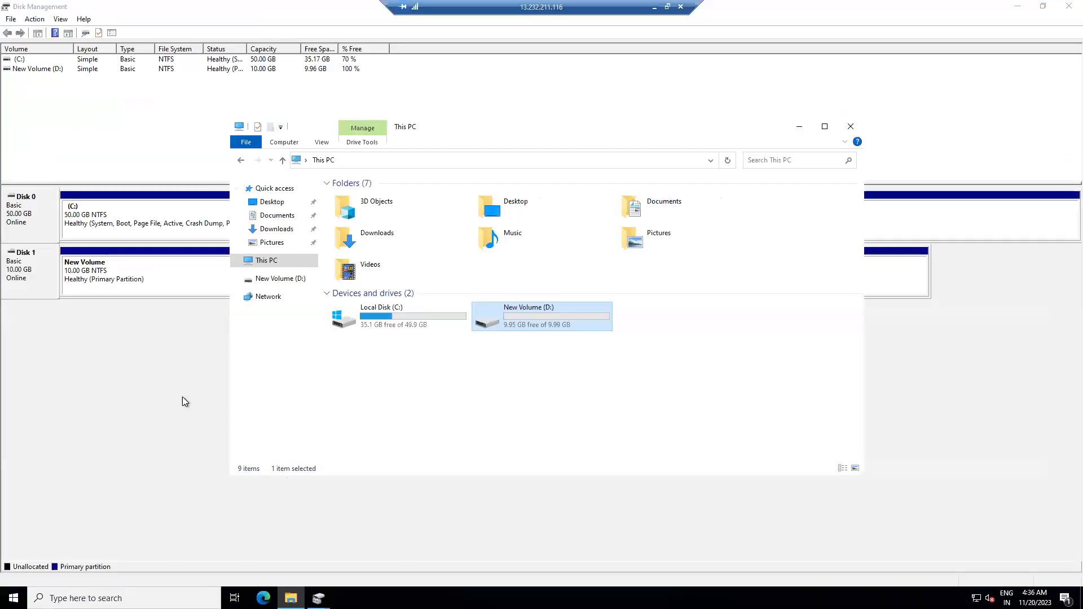
# - Switch back to Server1's remote desktop and view the commands available for New Volume (D:) in Disk Management
pyautogui.click(182, 397)
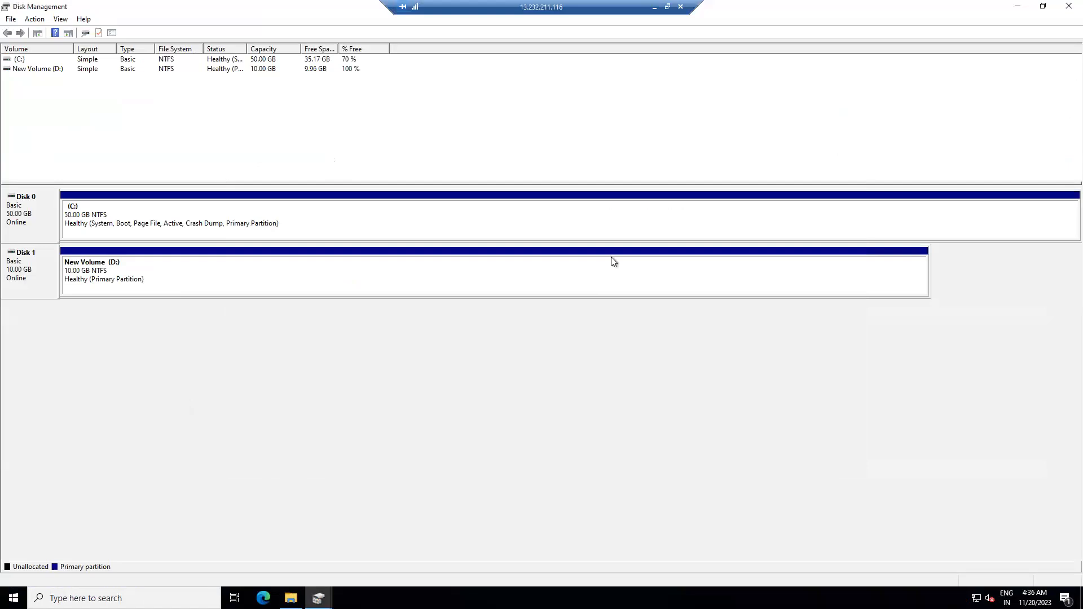
pyautogui.click(632, 277)
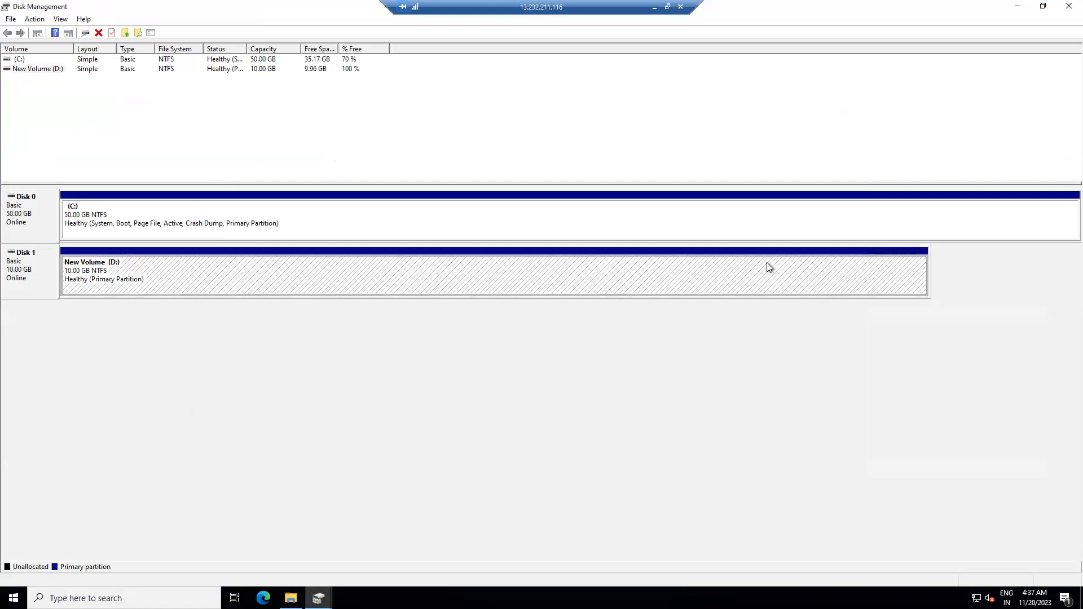
pyautogui.rightClick(257, 274)
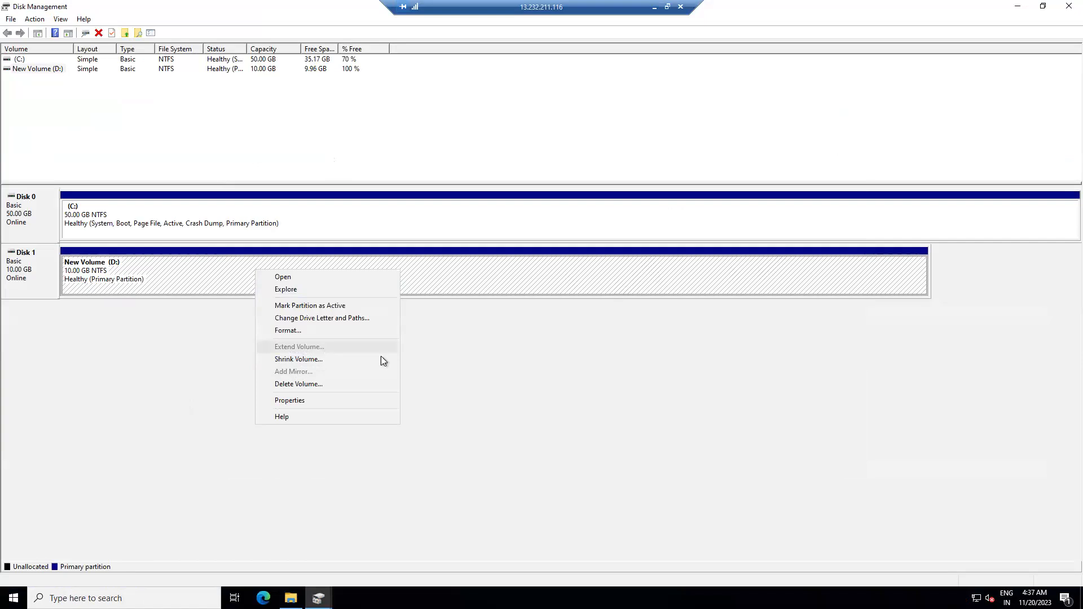
pyautogui.click(631, 388)
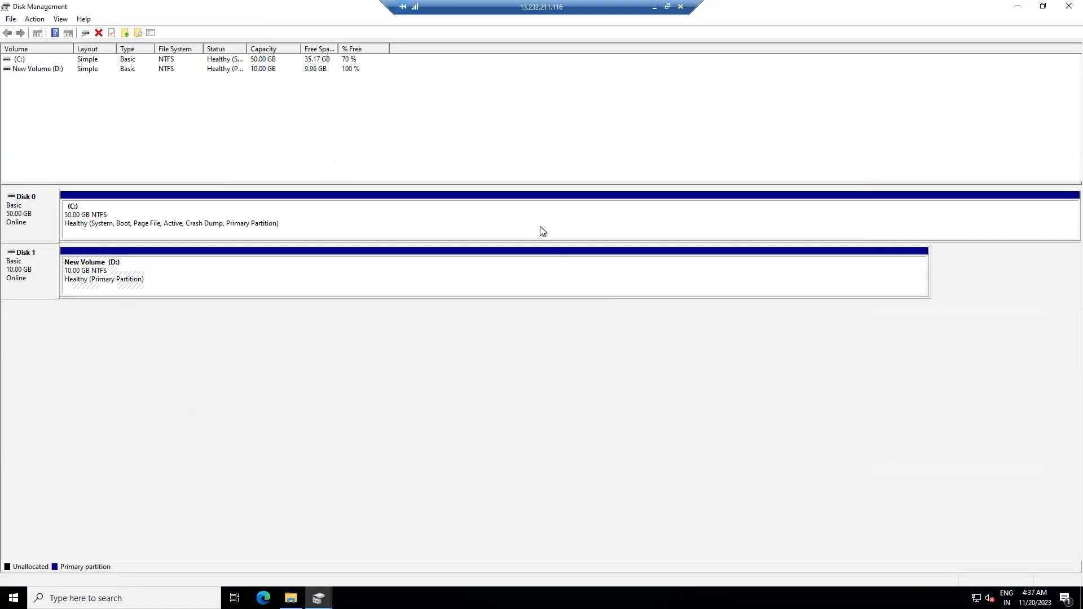
# - Switch to the EC2 console in the browser and select the Server1-AddtionalVolume volume
pyautogui.click(655, 7)
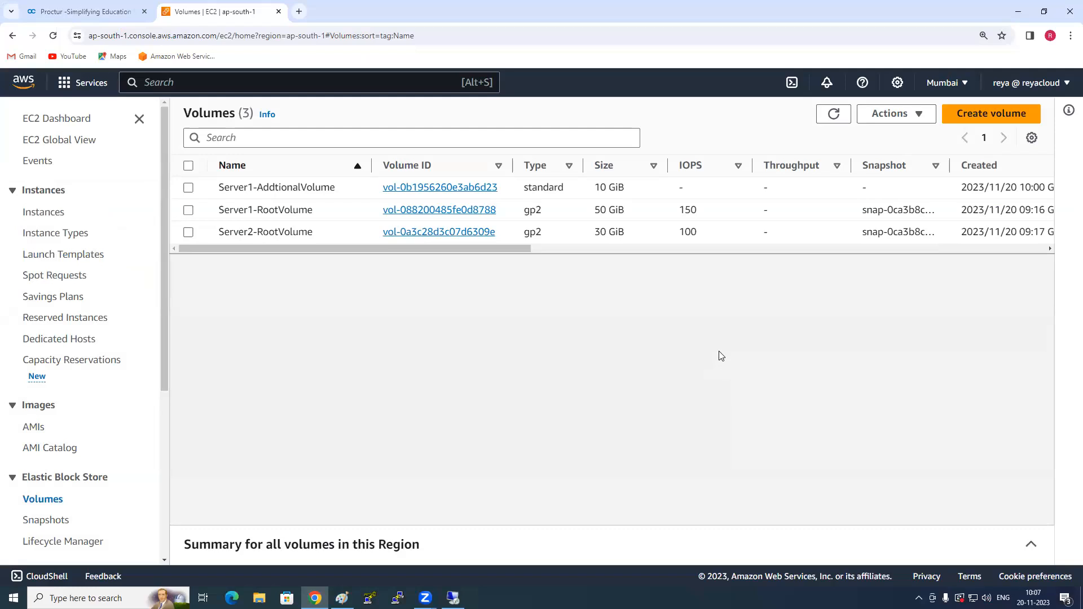
pyautogui.click(189, 188)
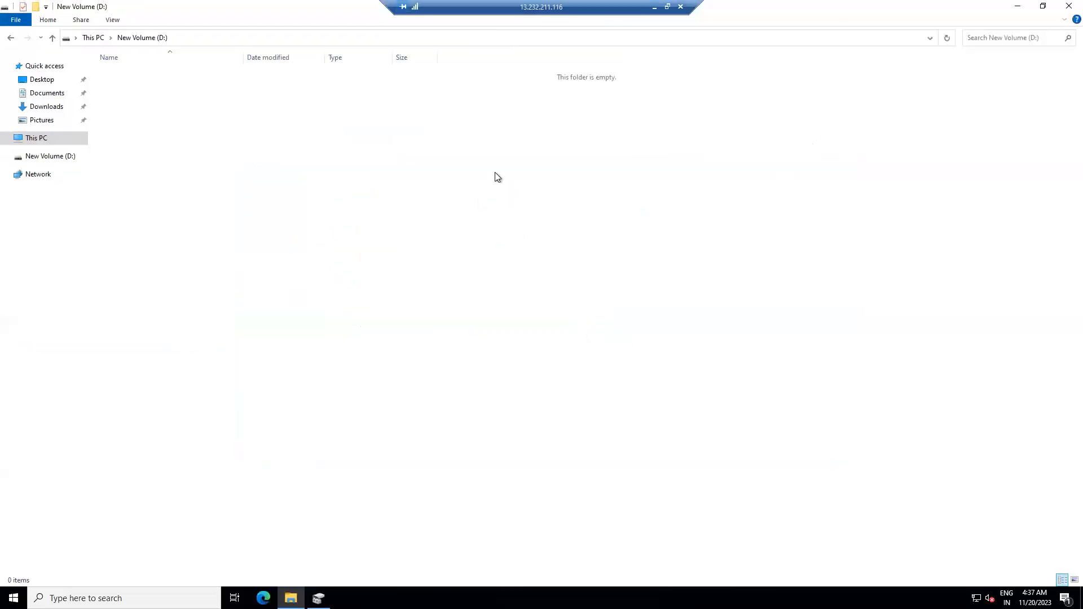
# - On Server1, create a new text document with its default name in New Volume (D:) and open it in Notepad
pyautogui.rightClick(496, 172)
pyautogui.moveTo(536, 297)
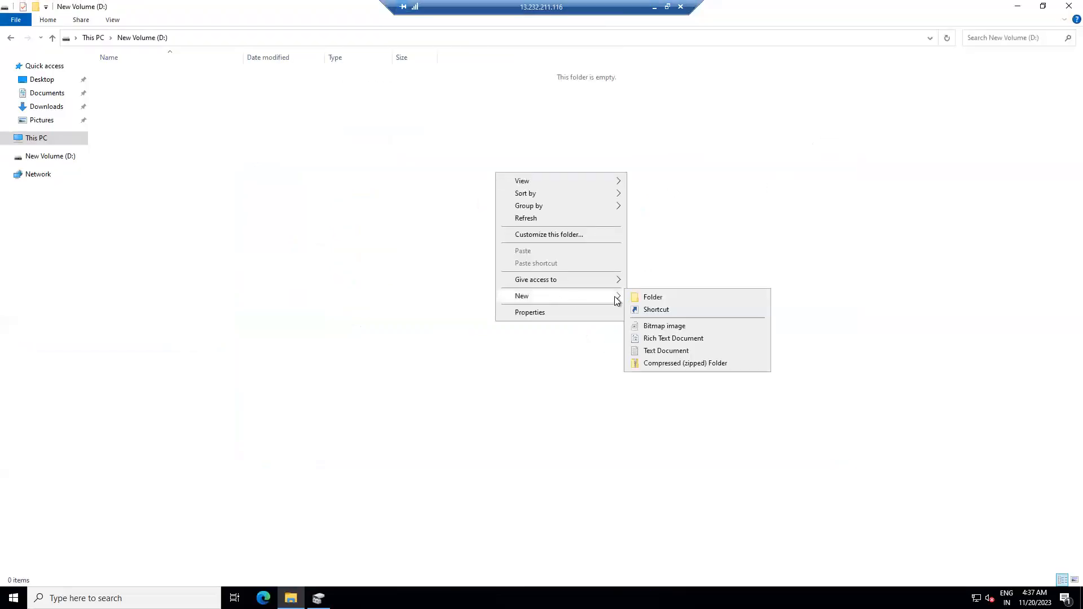
pyautogui.click(679, 350)
pyautogui.click(245, 79)
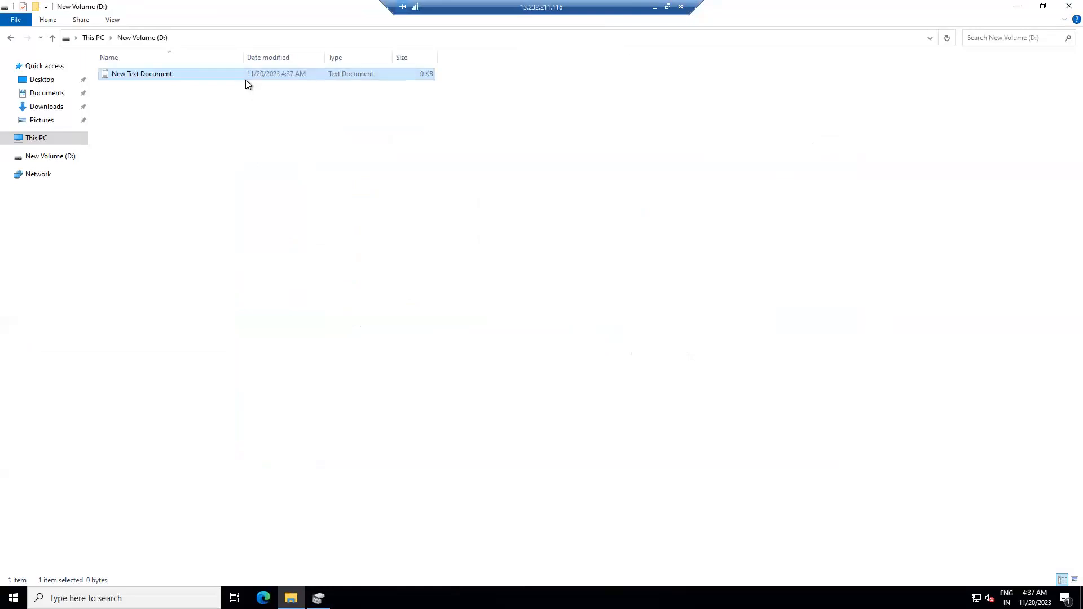
pyautogui.doubleClick(184, 74)
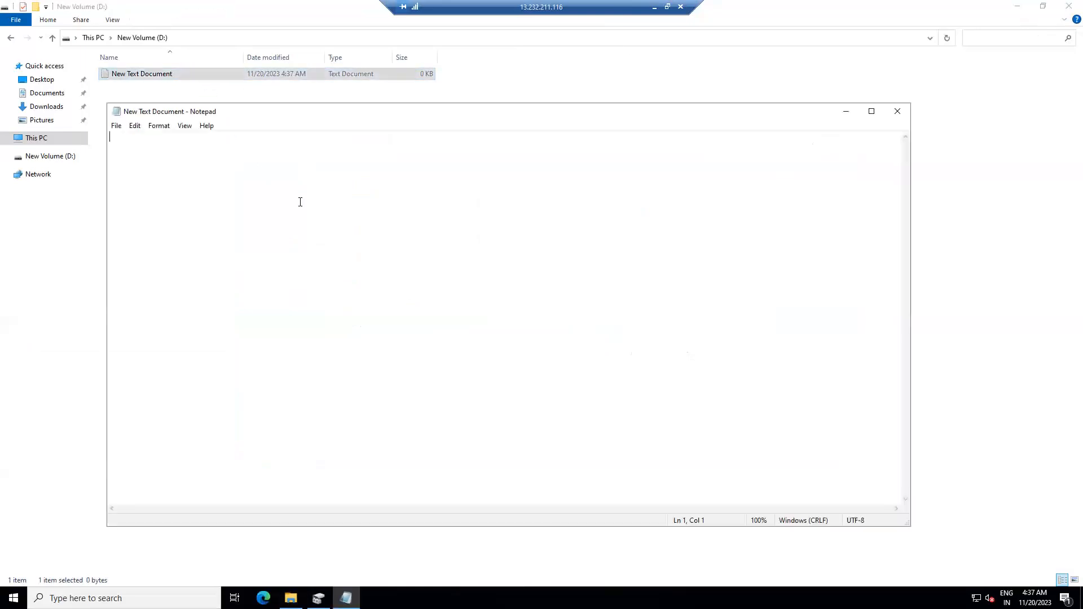
# - Write the sample text "hi hello how are you ....." followed by "this is" and some filler characters in the document
pyautogui.write('hi hello h')
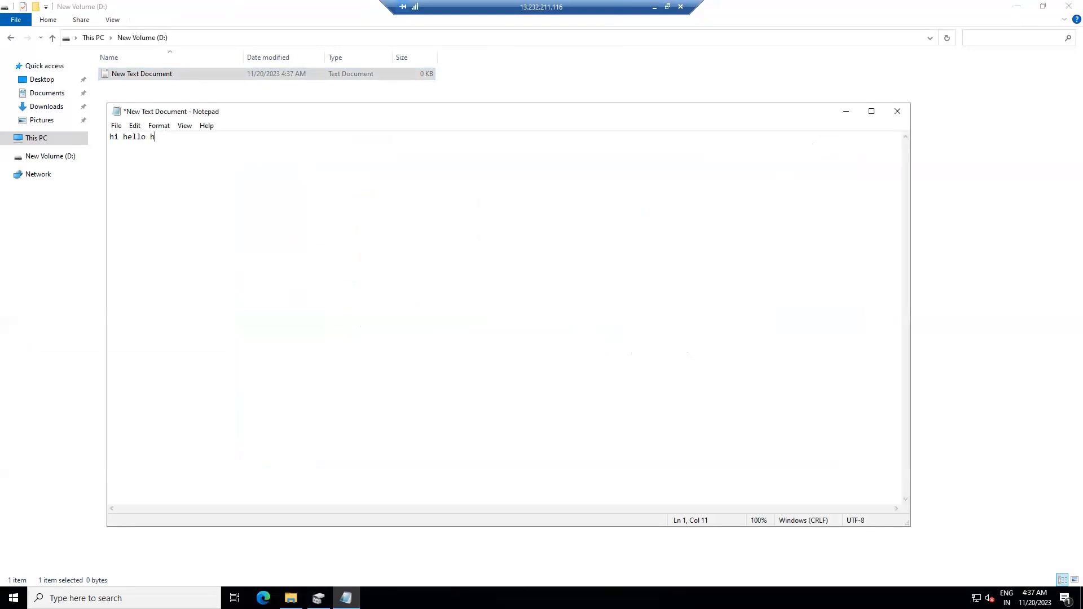
pyautogui.write('ow are you .....')
pyautogui.write('this is ijsf fj')
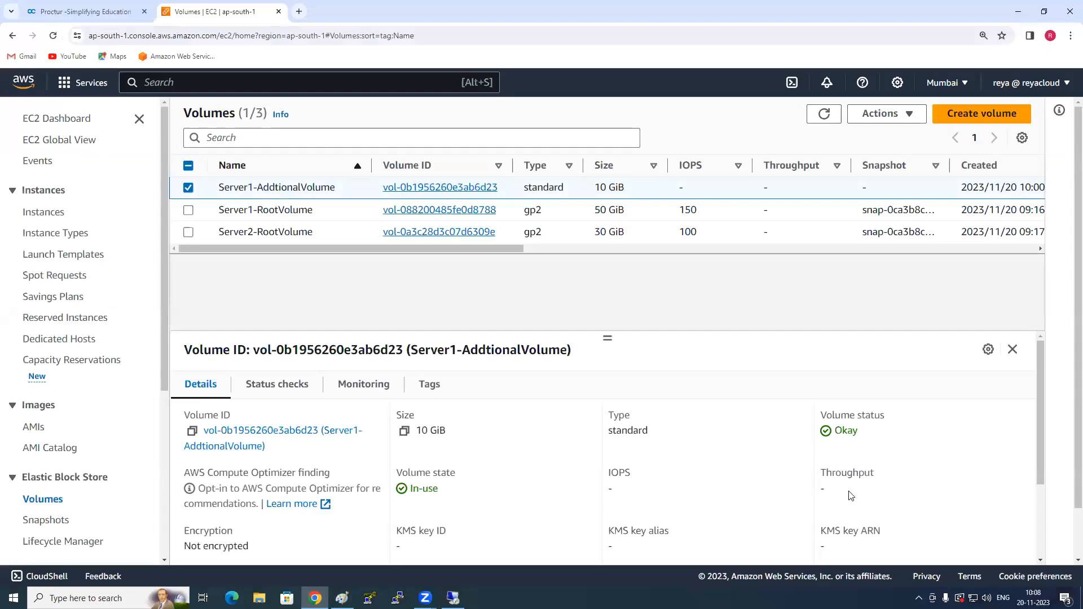
# - Detach Server1-AddtionalVolume from its instance in the EC2 console and refresh the volumes list to check its volume state
pyautogui.hscroll(6, 506, 253)
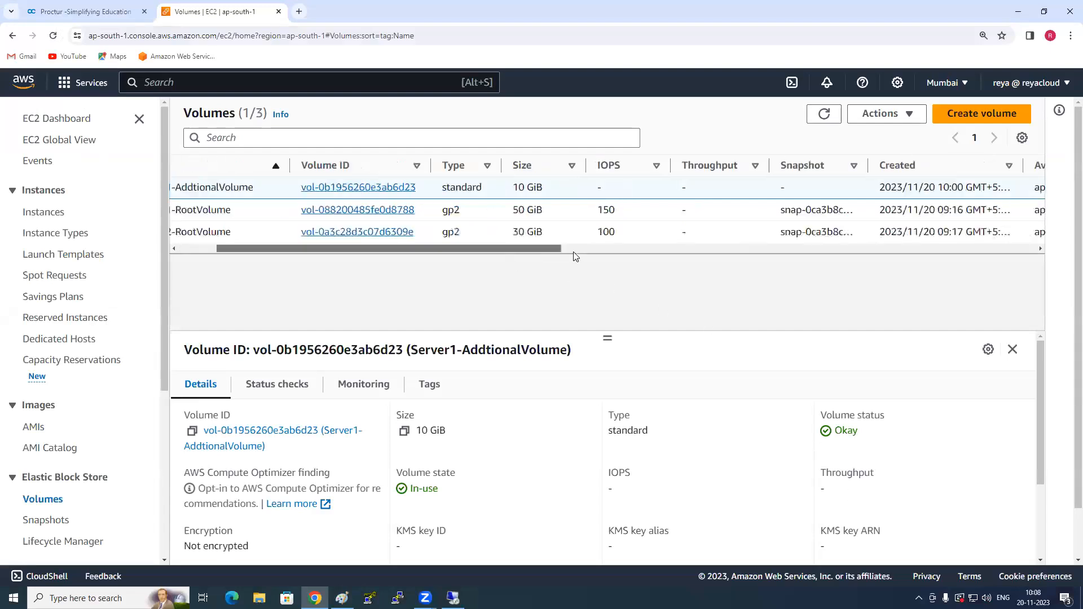
pyautogui.hscroll(-6, 497, 237)
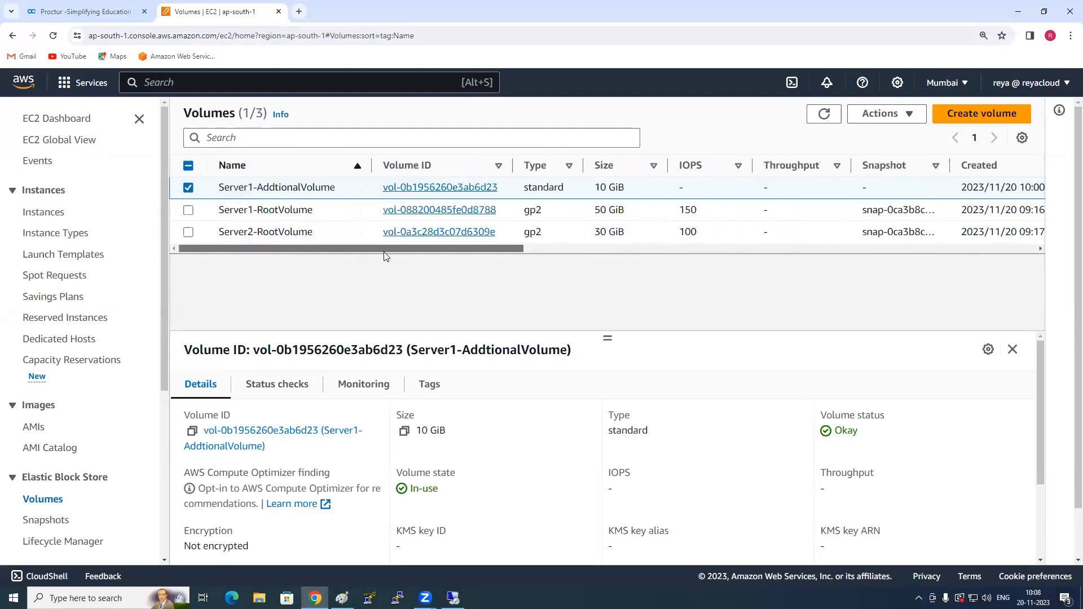
pyautogui.click(910, 114)
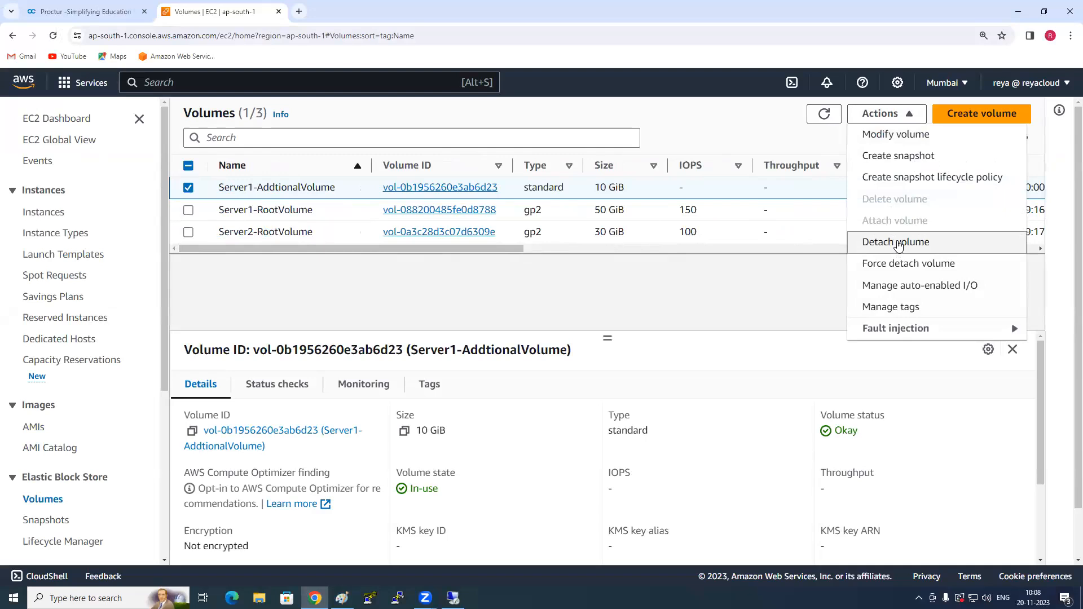
pyautogui.click(898, 246)
pyautogui.click(786, 400)
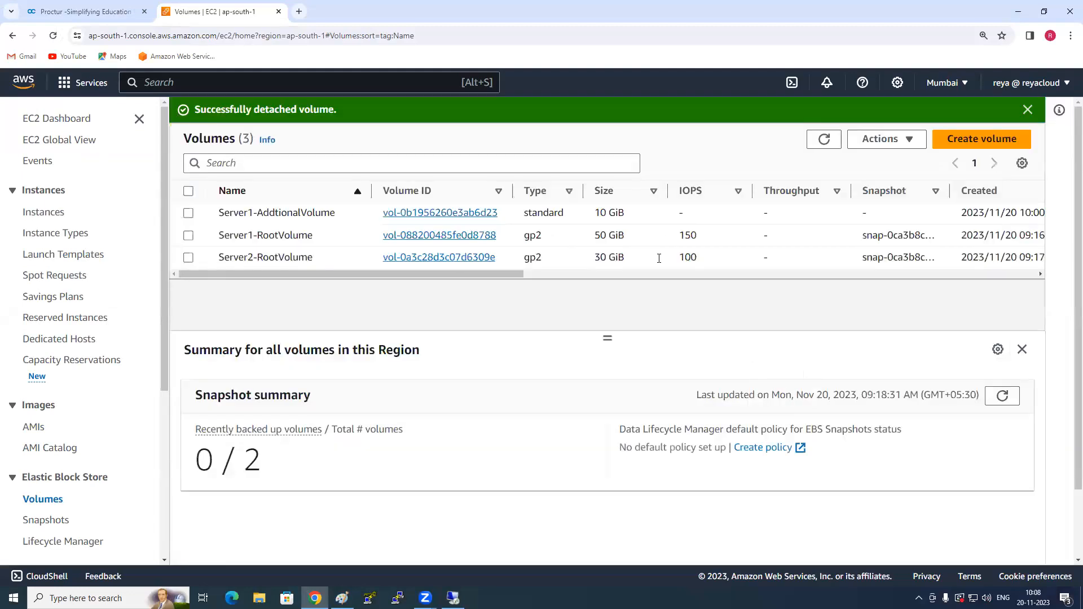
pyautogui.moveTo(484, 274); pyautogui.dragTo(679, 274)
pyautogui.click(819, 142)
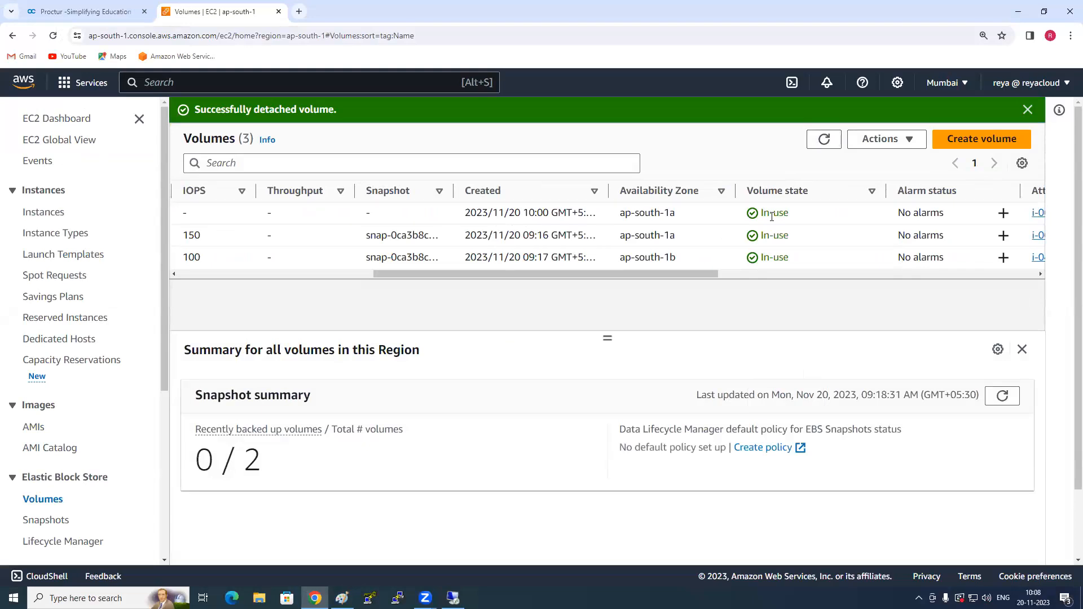
pyautogui.click(835, 141)
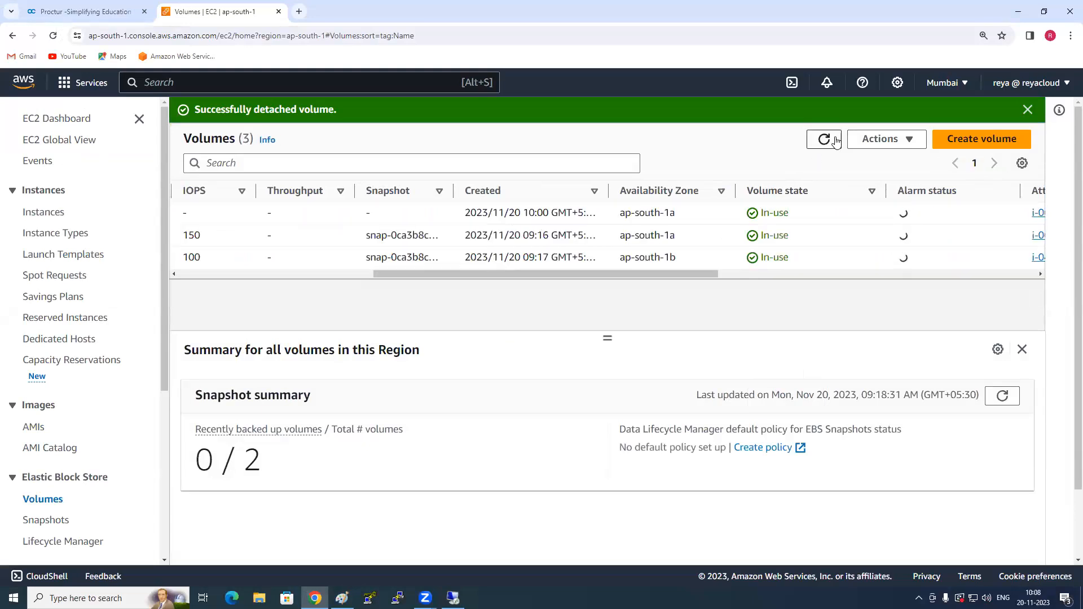
pyautogui.click(837, 142)
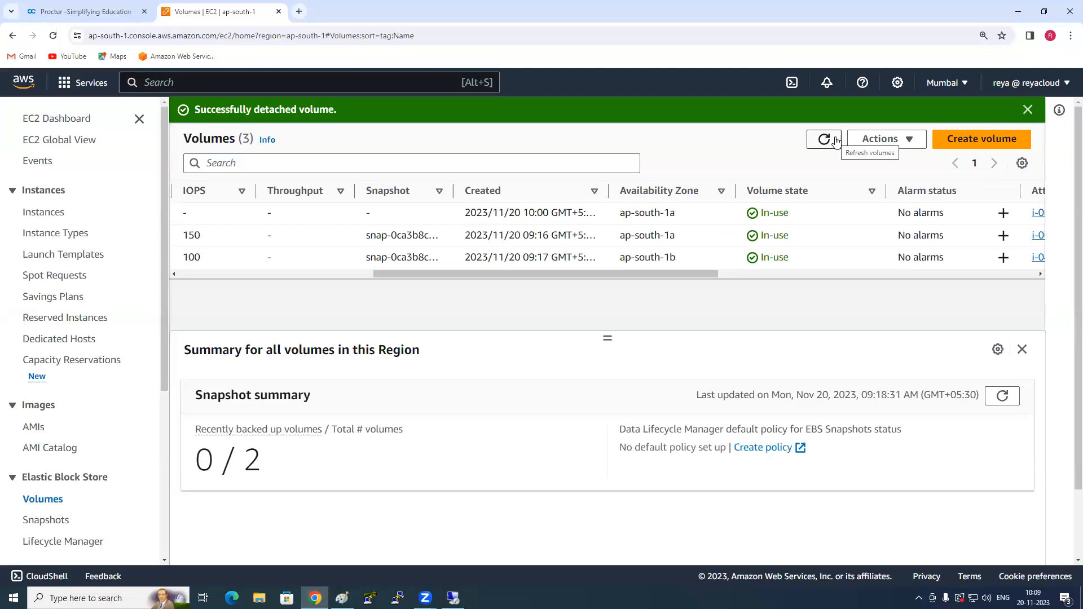
# - Force detach Server1-AddtionalVolume, confirming with the word "detach", and refresh the volumes list to check its volume state
pyautogui.click(888, 139)
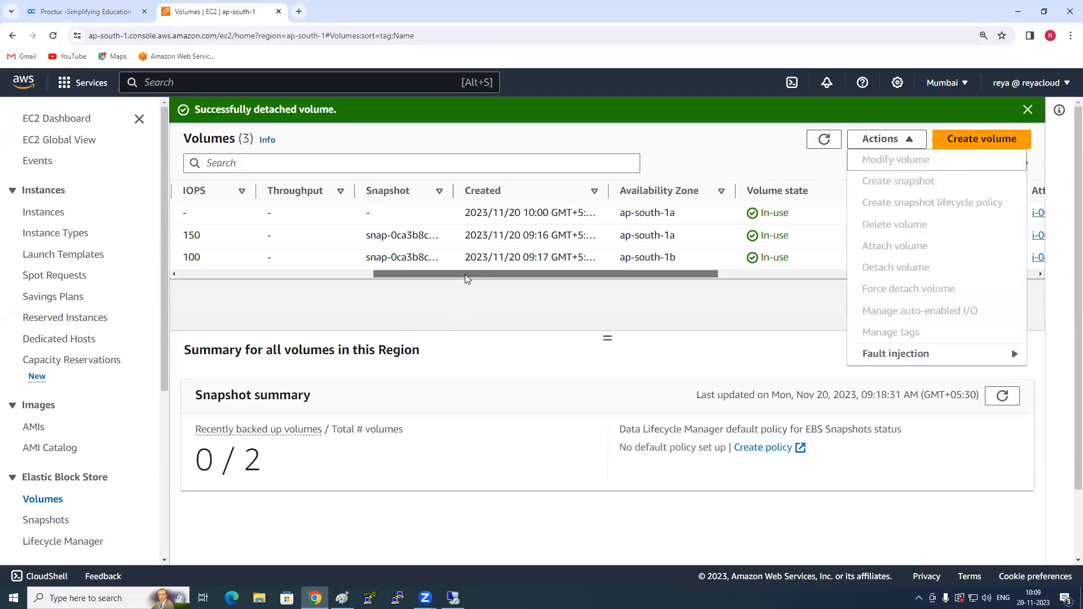
pyautogui.moveTo(488, 274); pyautogui.dragTo(243, 277)
pyautogui.click(188, 213)
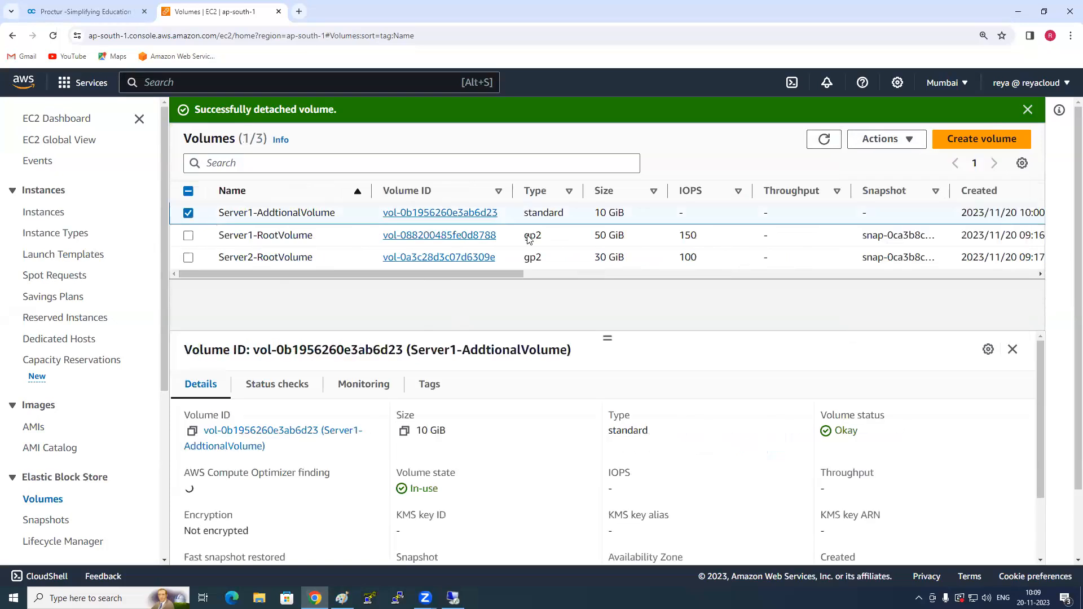
pyautogui.click(887, 139)
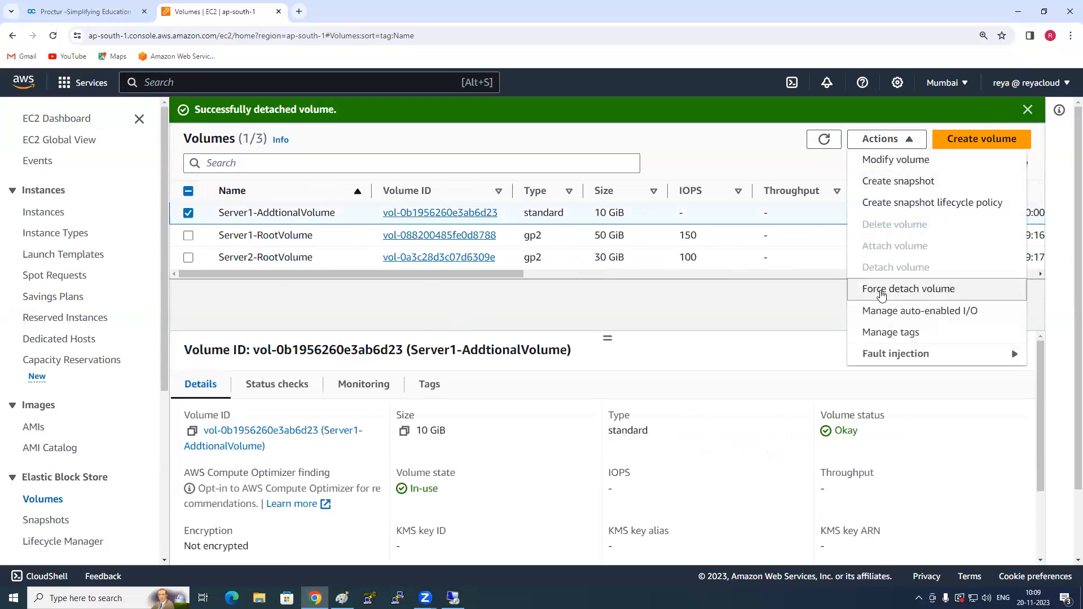
pyautogui.click(881, 295)
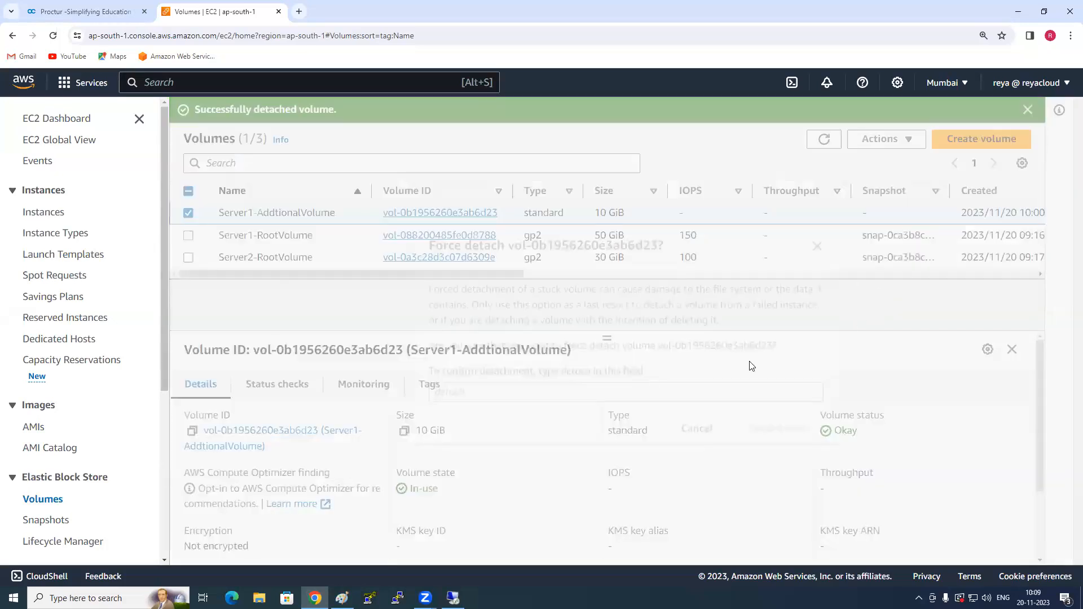
pyautogui.write('detach')
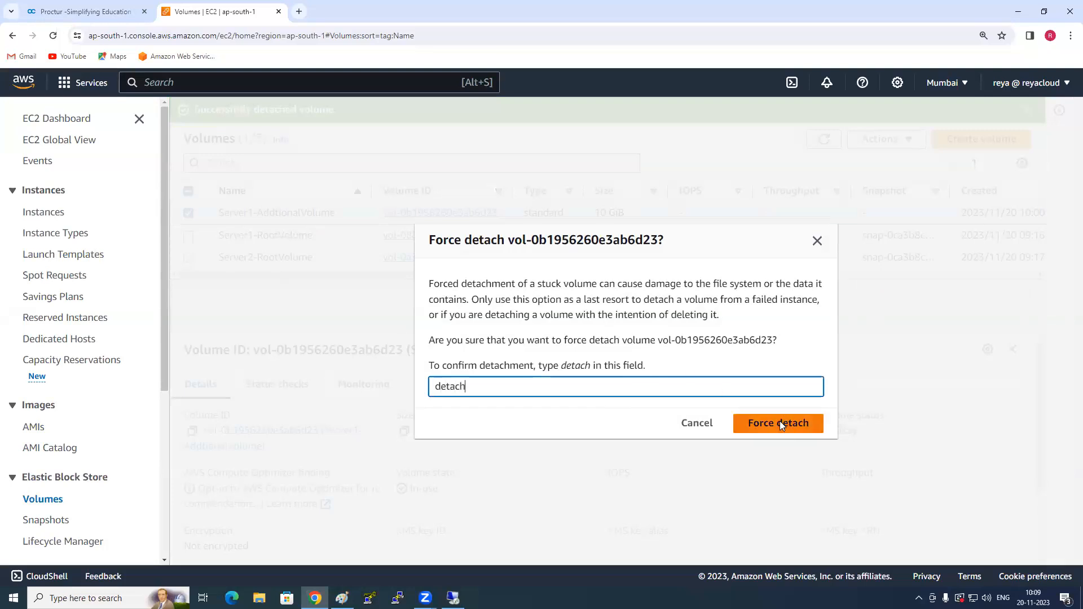
pyautogui.click(780, 423)
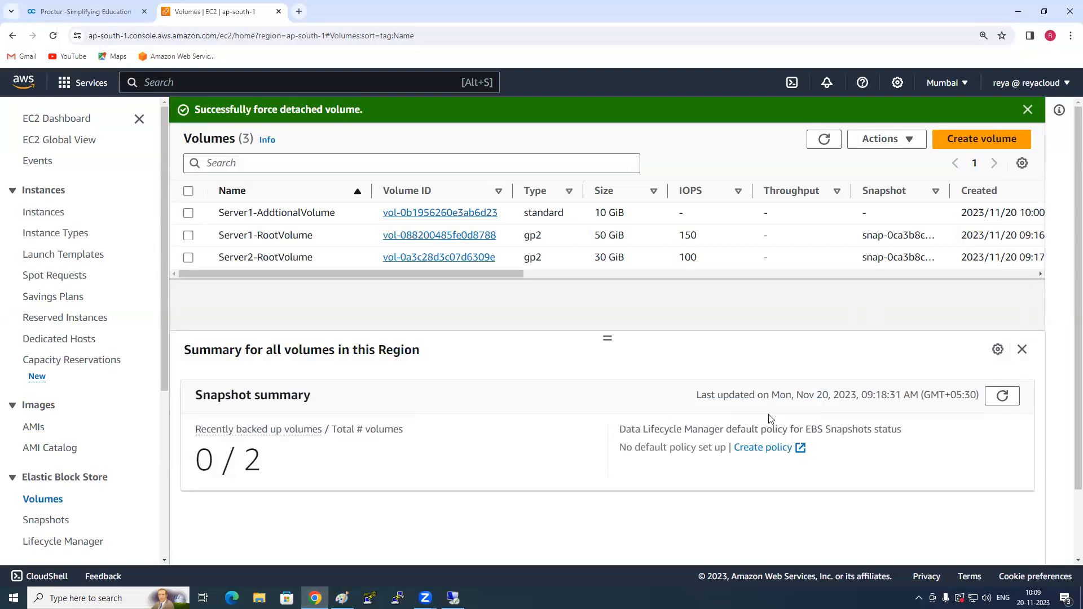
pyautogui.click(823, 144)
pyautogui.moveTo(481, 277); pyautogui.dragTo(686, 276)
pyautogui.click(824, 142)
pyautogui.click(824, 142)
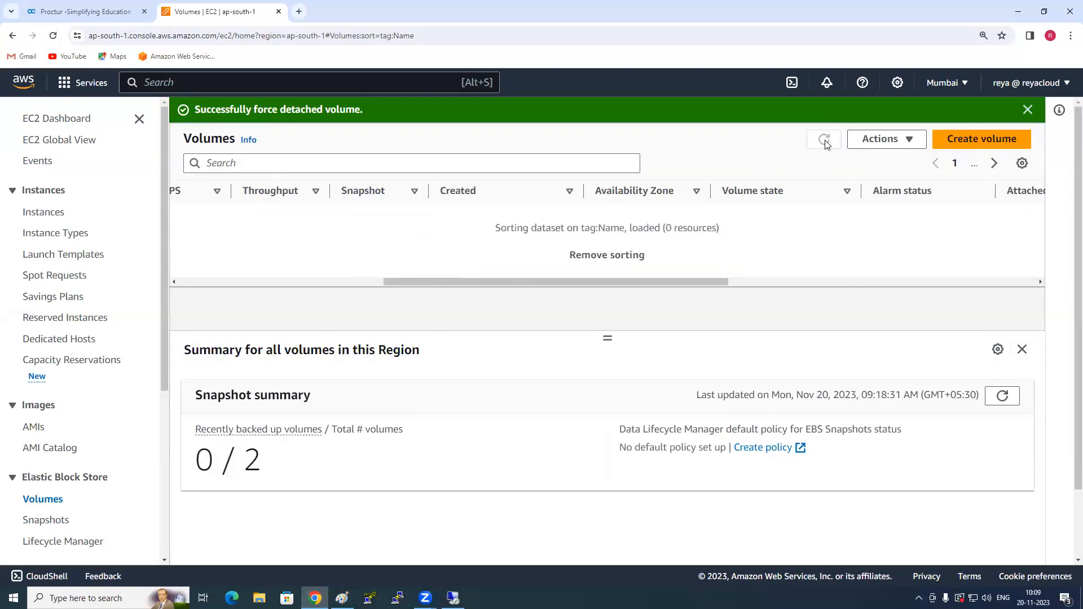
pyautogui.click(825, 142)
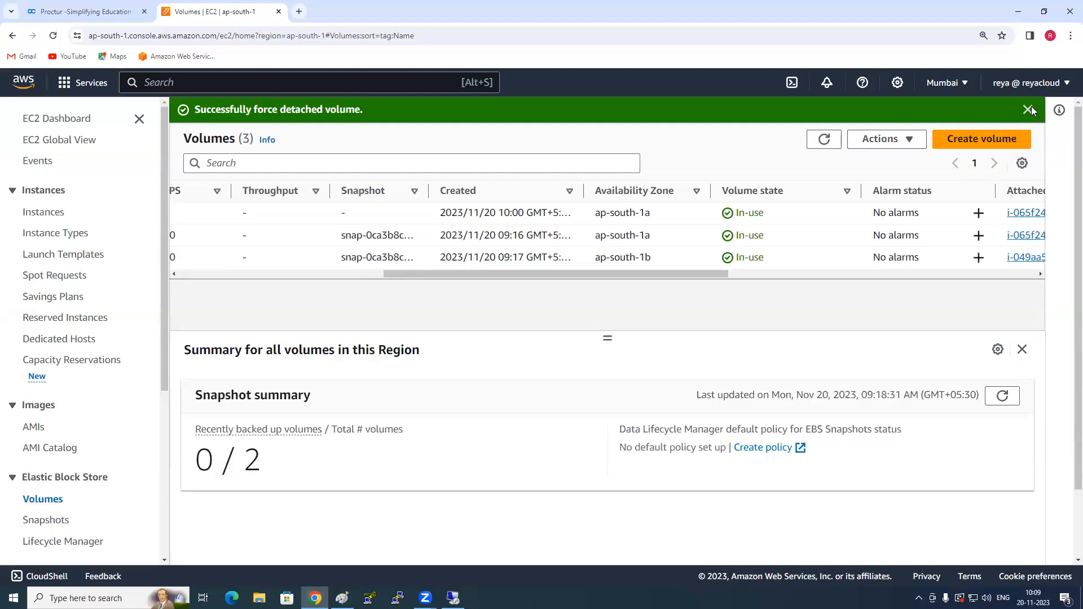
pyautogui.click(1029, 108)
# - Try to force detach Server1-AddtionalVolume once more with the confirmation word "detach", dismiss the notification and refresh the volumes list
pyautogui.moveTo(483, 251); pyautogui.dragTo(279, 250)
pyautogui.click(188, 187)
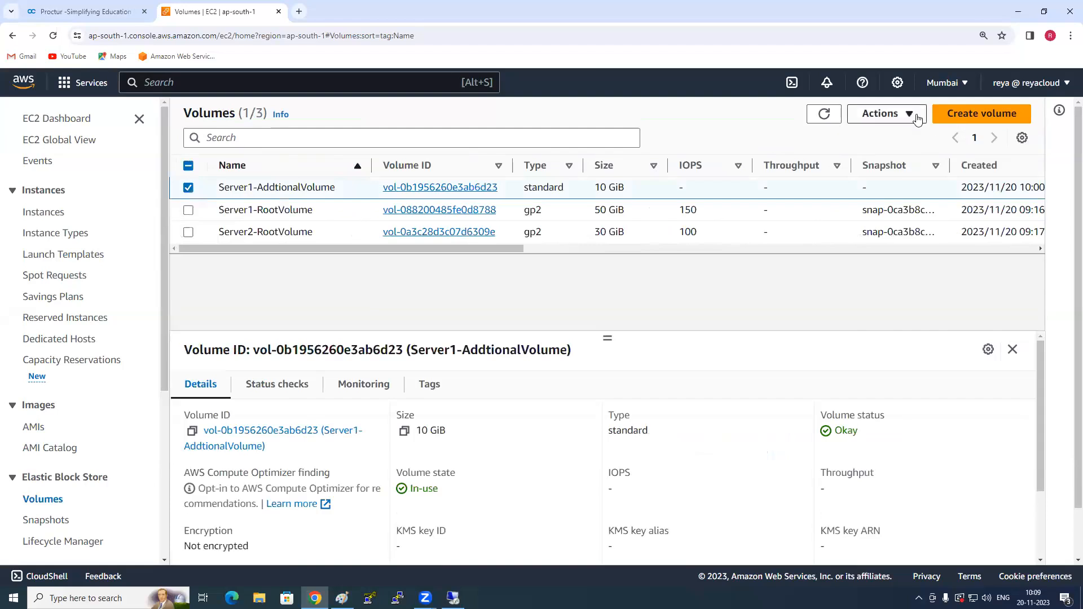
pyautogui.click(897, 113)
pyautogui.press('Return')
pyautogui.click(626, 387)
pyautogui.write('detach')
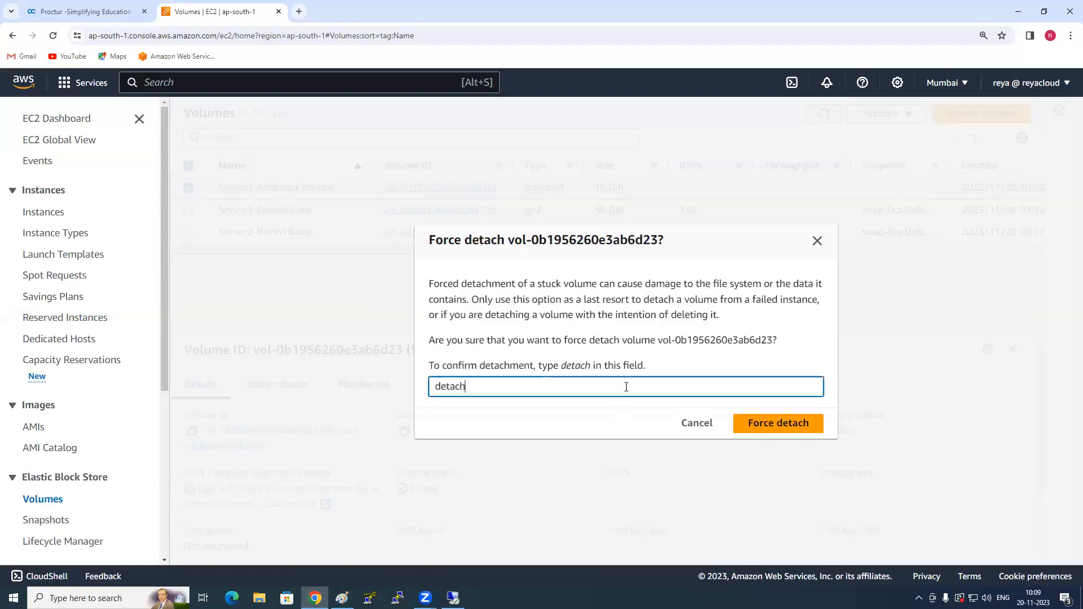
pyautogui.click(784, 428)
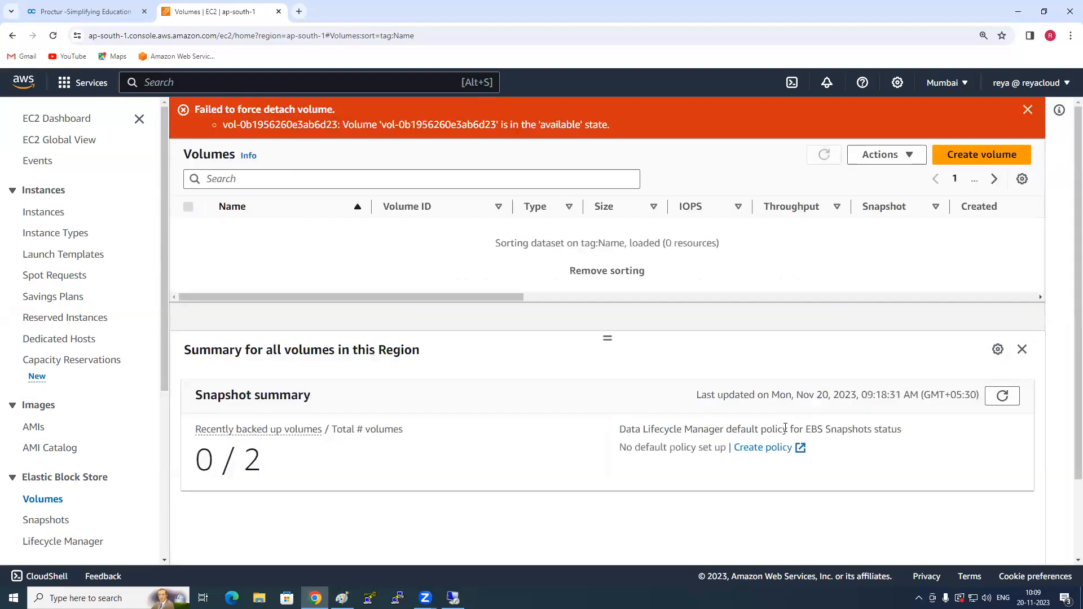
pyautogui.click(1036, 115)
pyautogui.click(824, 113)
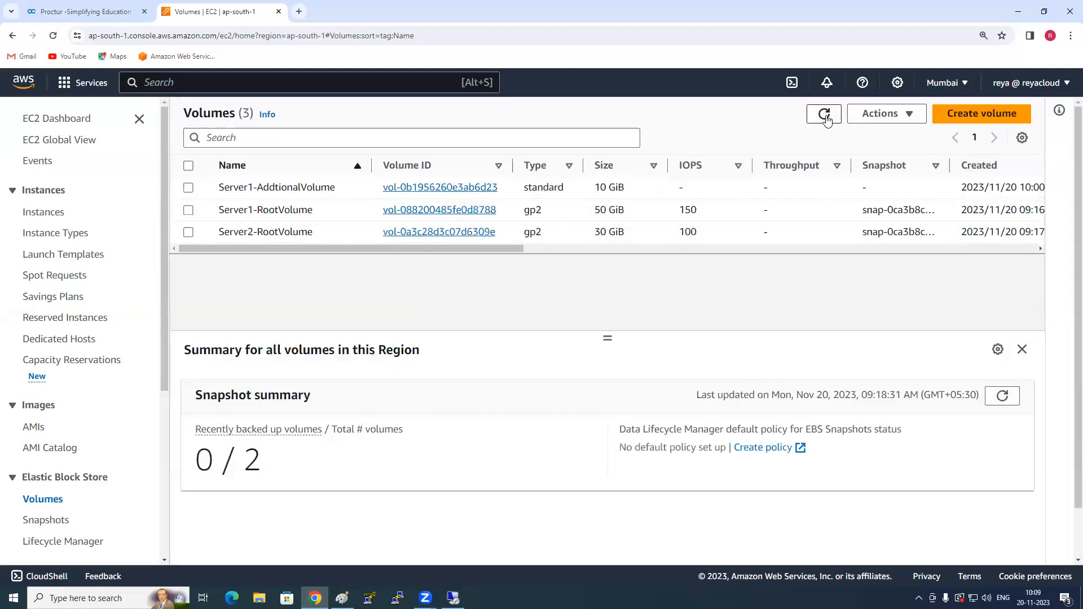
# - Check the volume state of Server1-AddtionalVolume in the volumes list and review the actions available for it
pyautogui.moveTo(502, 247); pyautogui.dragTo(794, 191)
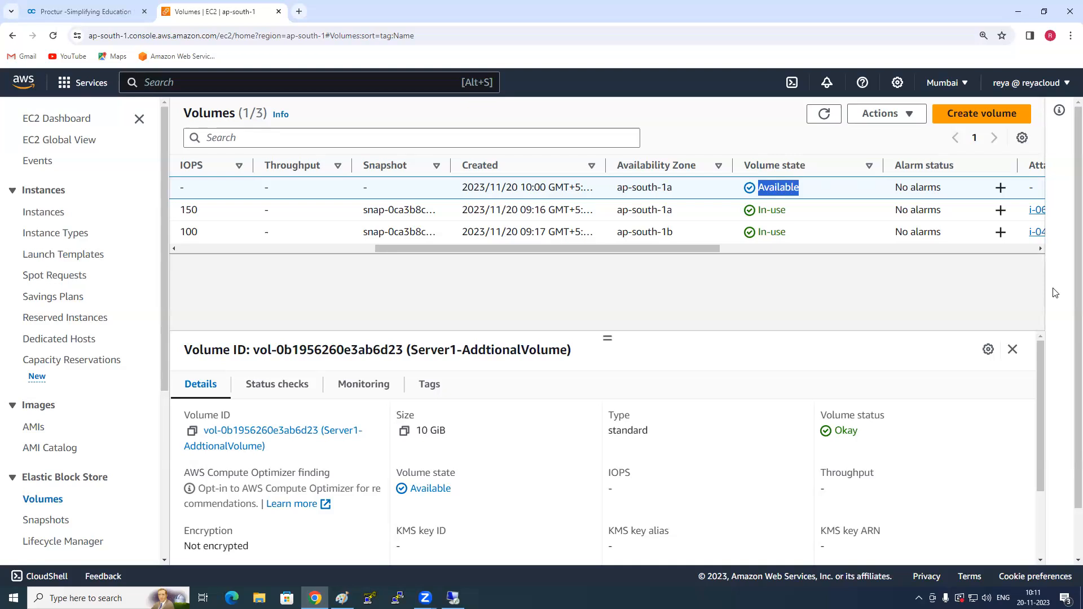
pyautogui.click(905, 114)
pyautogui.click(772, 289)
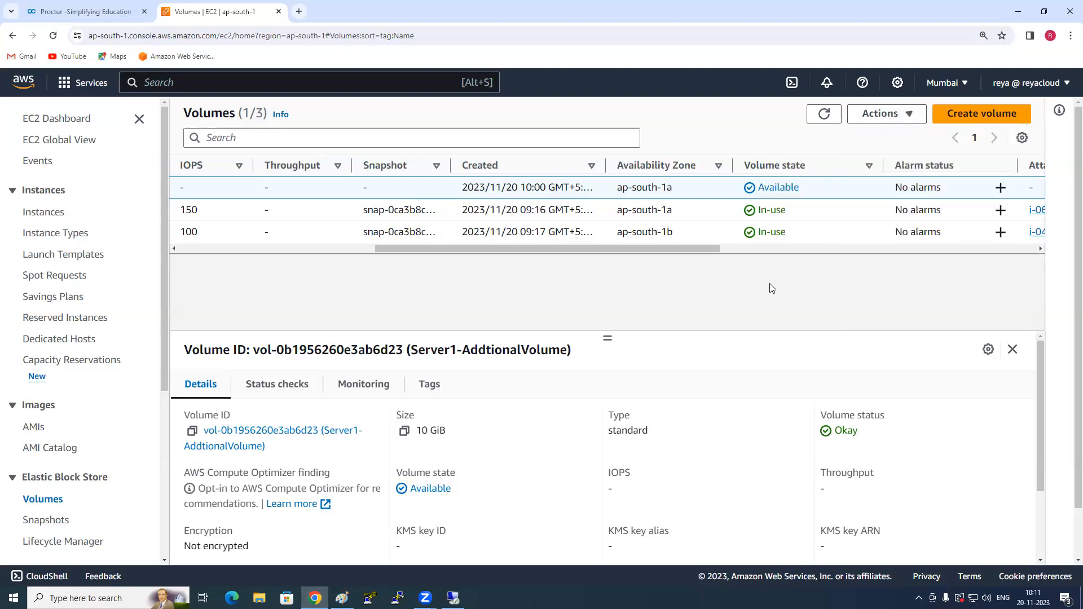
pyautogui.moveTo(666, 249); pyautogui.dragTo(472, 252)
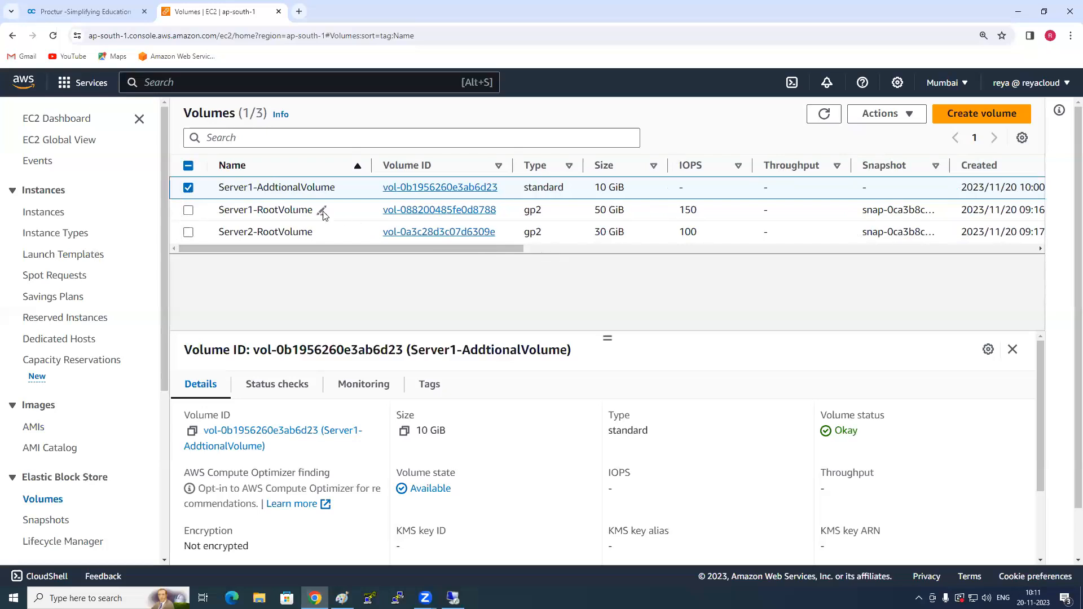
pyautogui.click(886, 115)
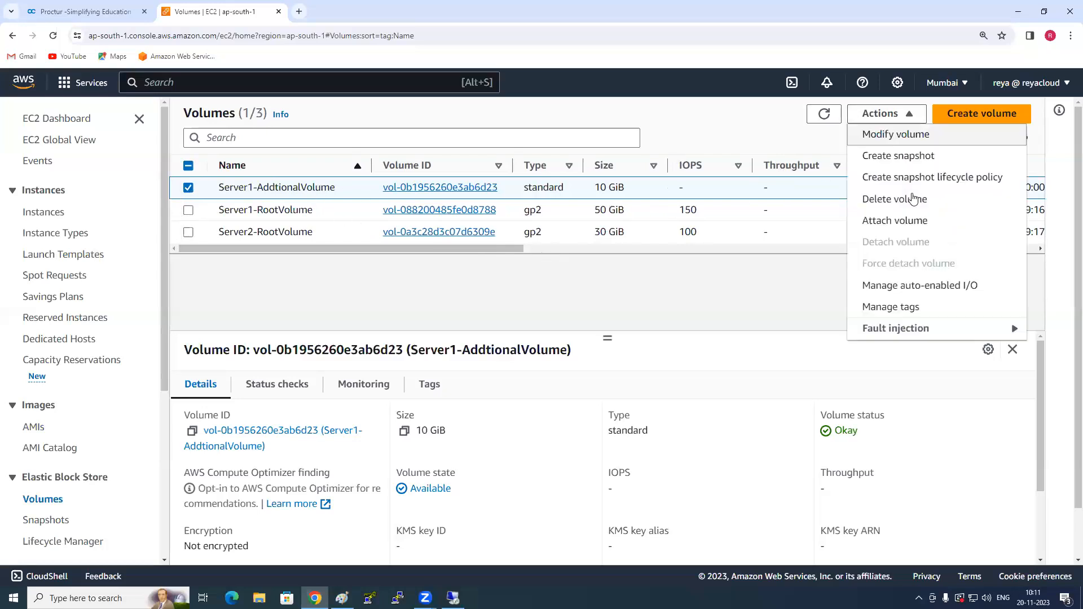
pyautogui.click(706, 289)
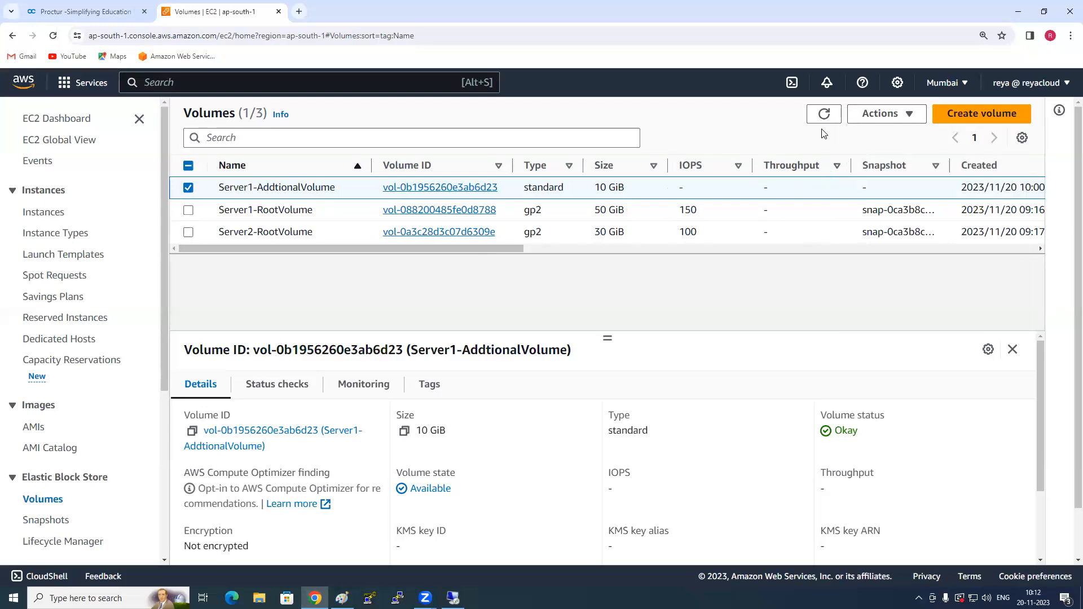
pyautogui.click(882, 114)
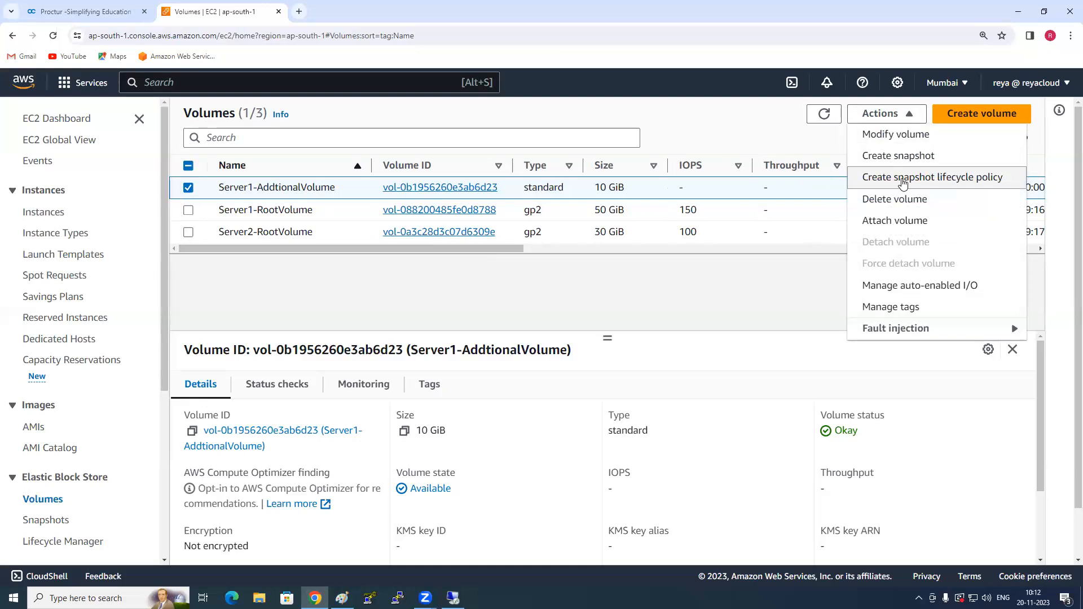
pyautogui.click(720, 298)
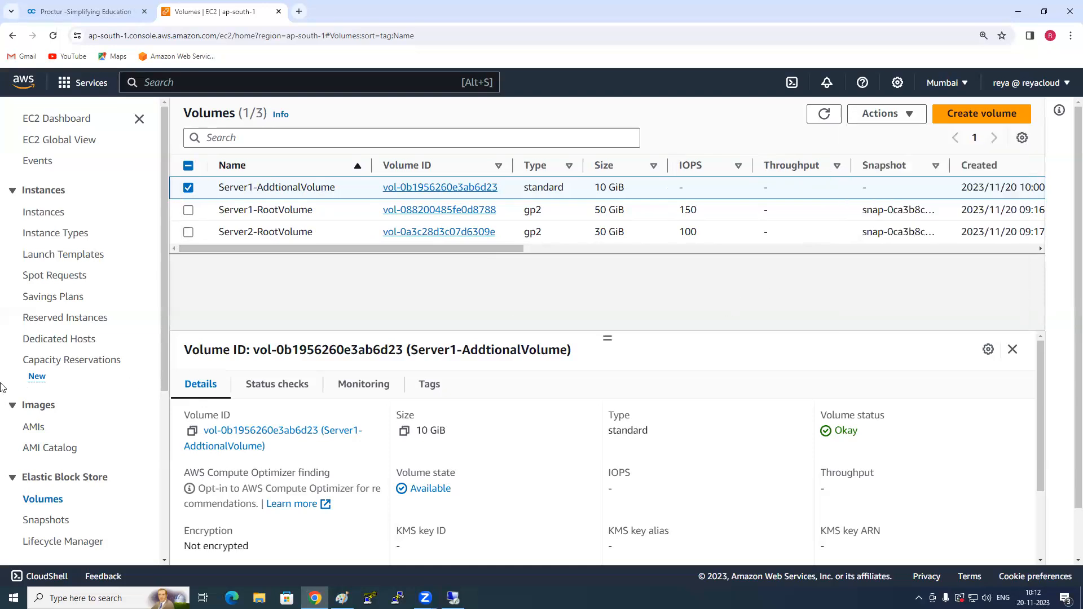
pyautogui.scroll(-4, 51, 339)
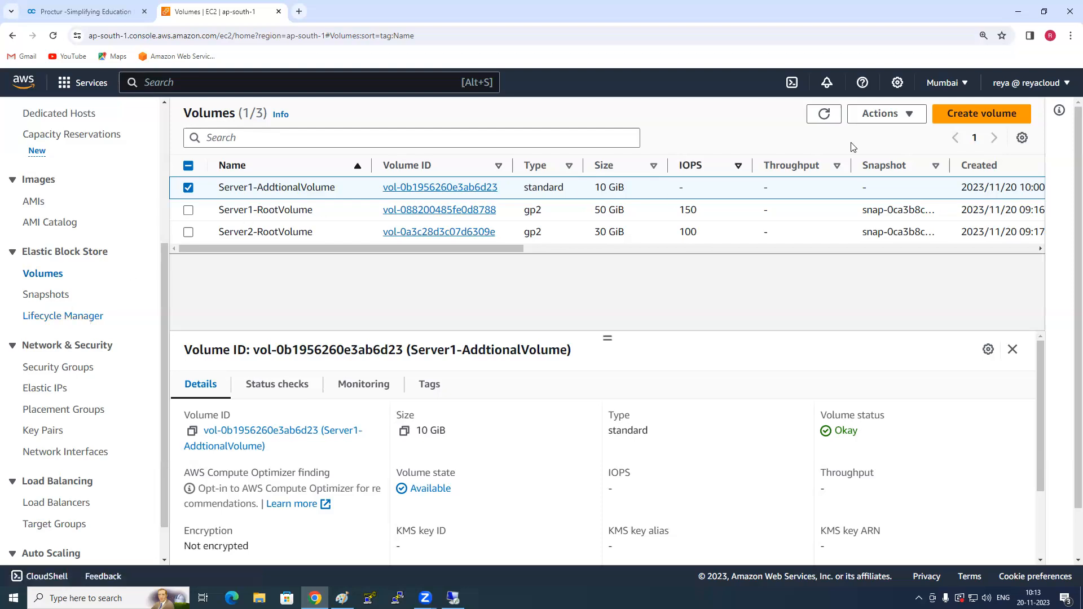
# - Open a new snapshot lifecycle policy for Server1-AddtionalVolume and examine its target resource settings
pyautogui.click(896, 114)
pyautogui.click(883, 183)
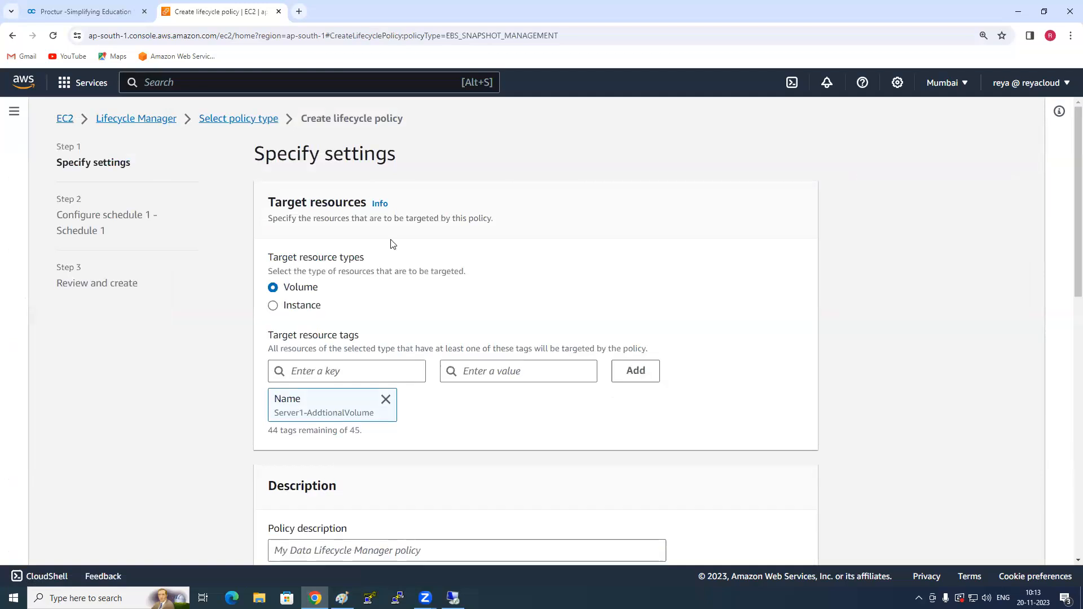
pyautogui.scroll(-1, 288, 225)
pyautogui.scroll(1, 288, 192)
pyautogui.moveTo(273, 201); pyautogui.dragTo(332, 202)
pyautogui.scroll(1, 234, 343)
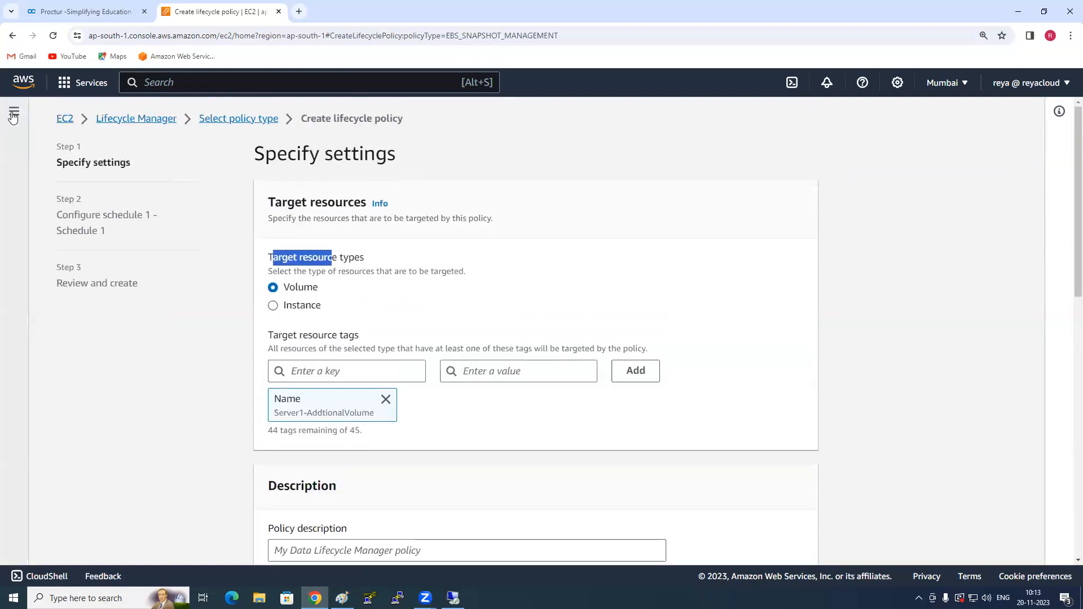
# - Start a custom lifecycle policy of type EBS snapshot policy from Lifecycle Manager
pyautogui.click(14, 112)
pyautogui.scroll(-4, 48, 358)
pyautogui.scroll(-1, 57, 374)
pyautogui.click(65, 317)
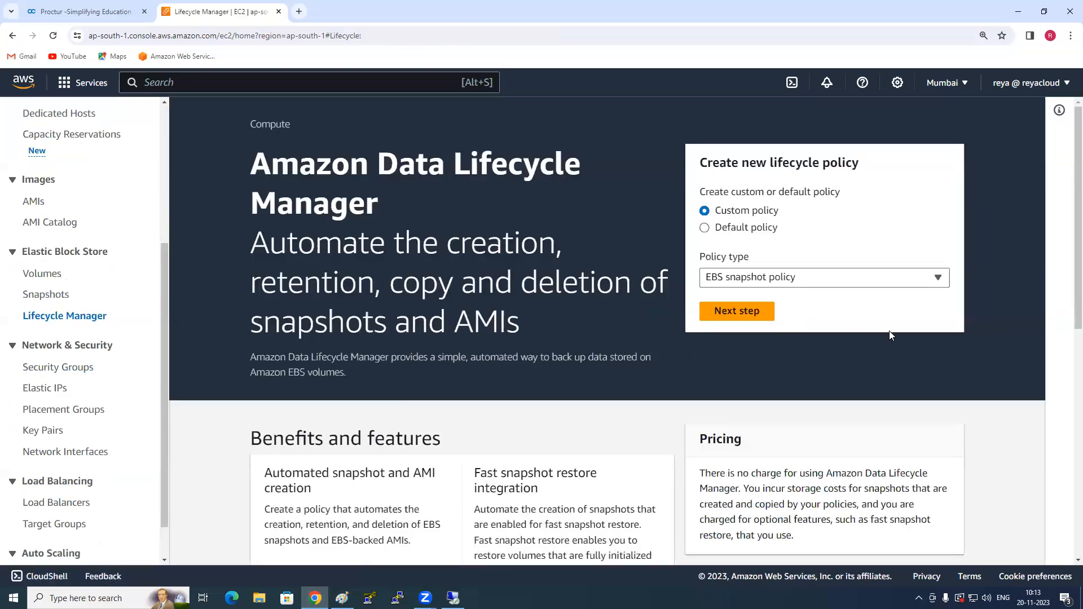
pyautogui.click(776, 282)
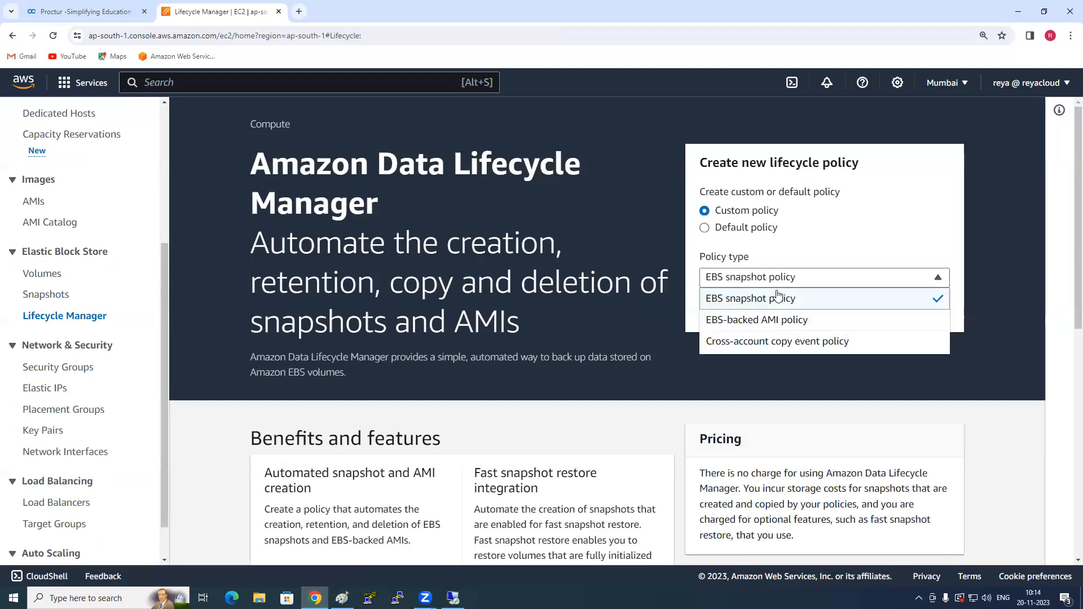
pyautogui.click(777, 299)
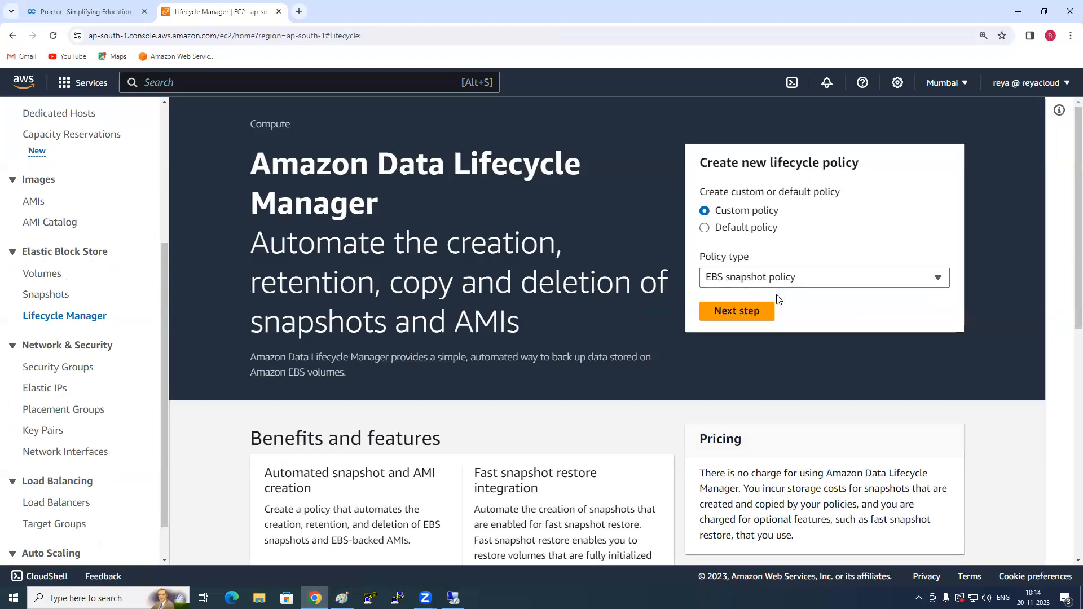
pyautogui.click(750, 313)
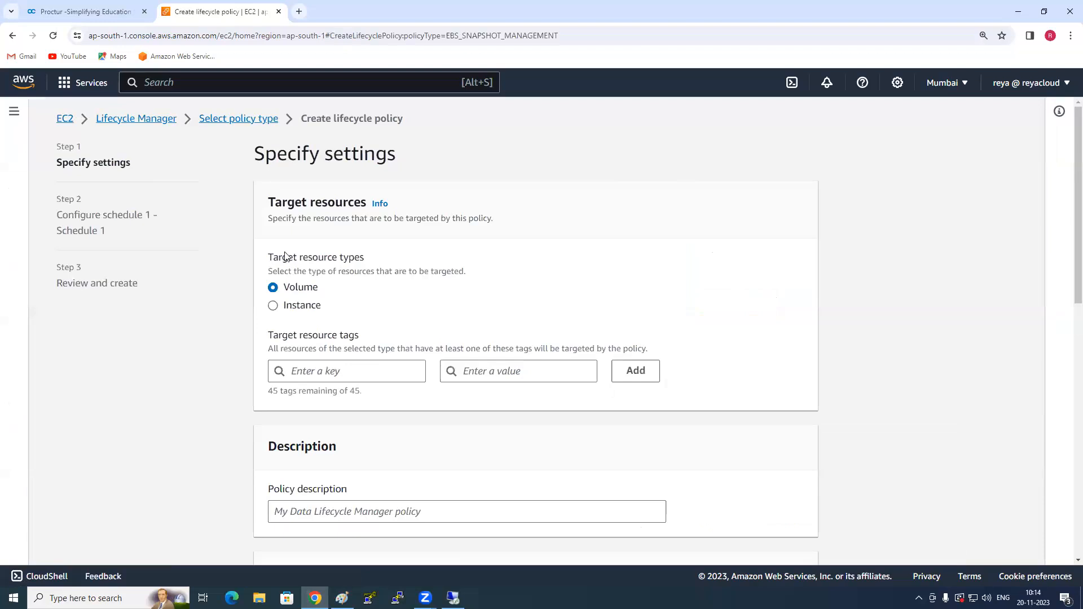
# - Try Instance as the policy's target resource type and return the choice to Volume
pyautogui.moveTo(276, 258); pyautogui.dragTo(393, 257)
pyautogui.click(392, 258)
pyautogui.scroll(-1, 391, 259)
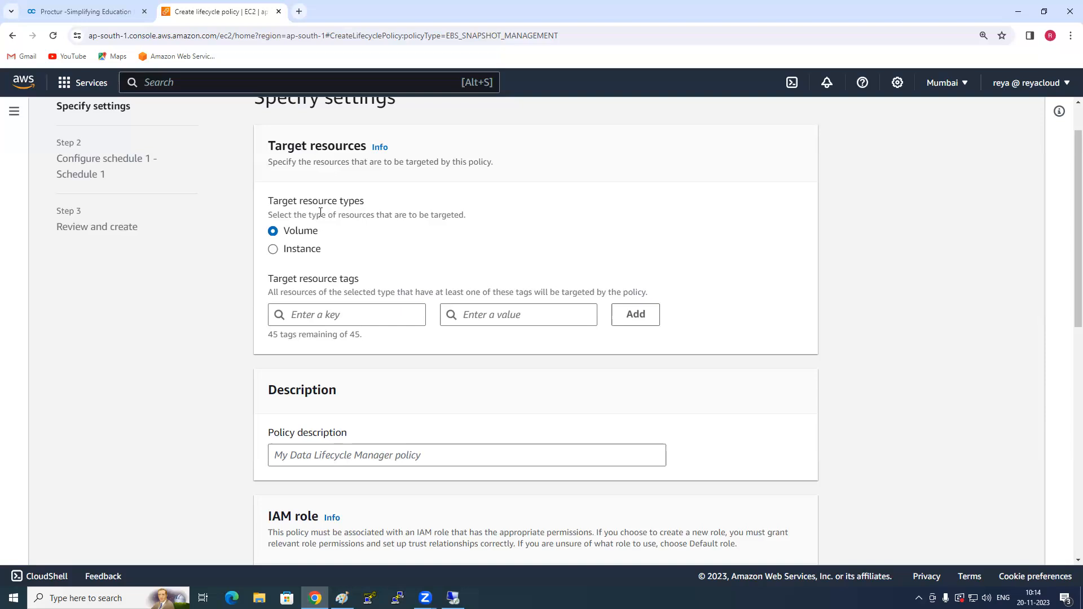
pyautogui.doubleClick(296, 232)
pyautogui.click(327, 207)
pyautogui.click(305, 252)
pyautogui.click(294, 231)
pyautogui.scroll(-1, 308, 254)
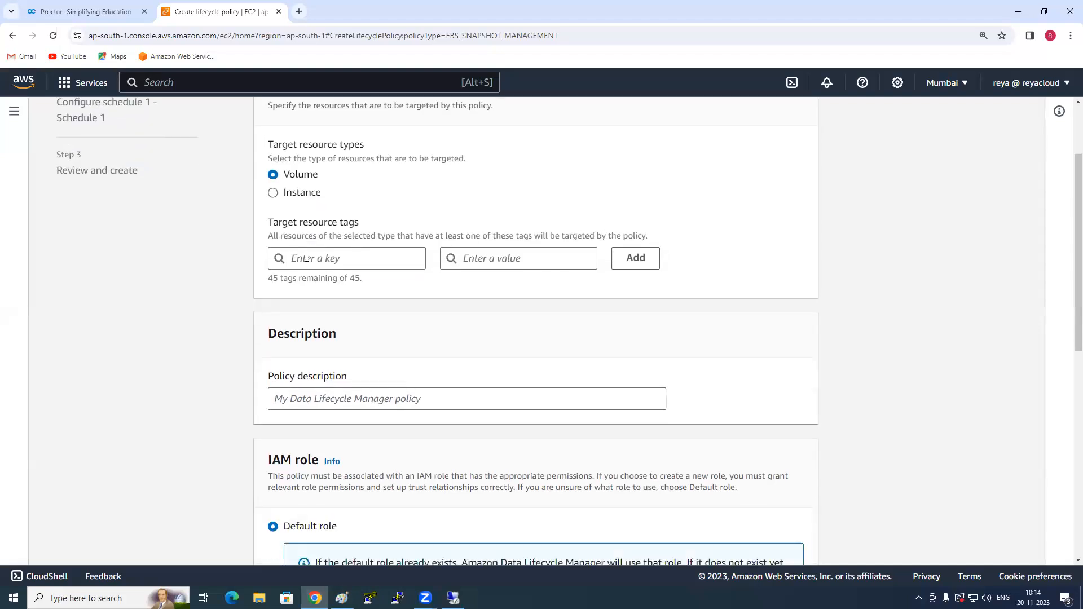
# - Look up the tag keys offered for the policy's target resources and cancel creating the policy
pyautogui.moveTo(273, 225); pyautogui.dragTo(363, 226)
pyautogui.click(368, 225)
pyautogui.click(362, 261)
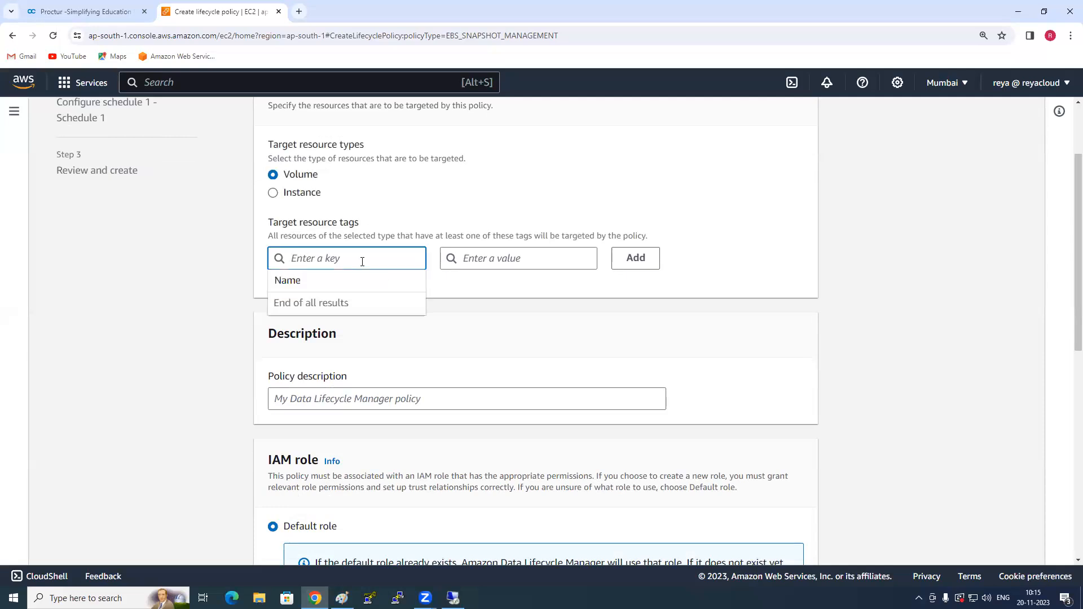
pyautogui.scroll(-5, 750, 423)
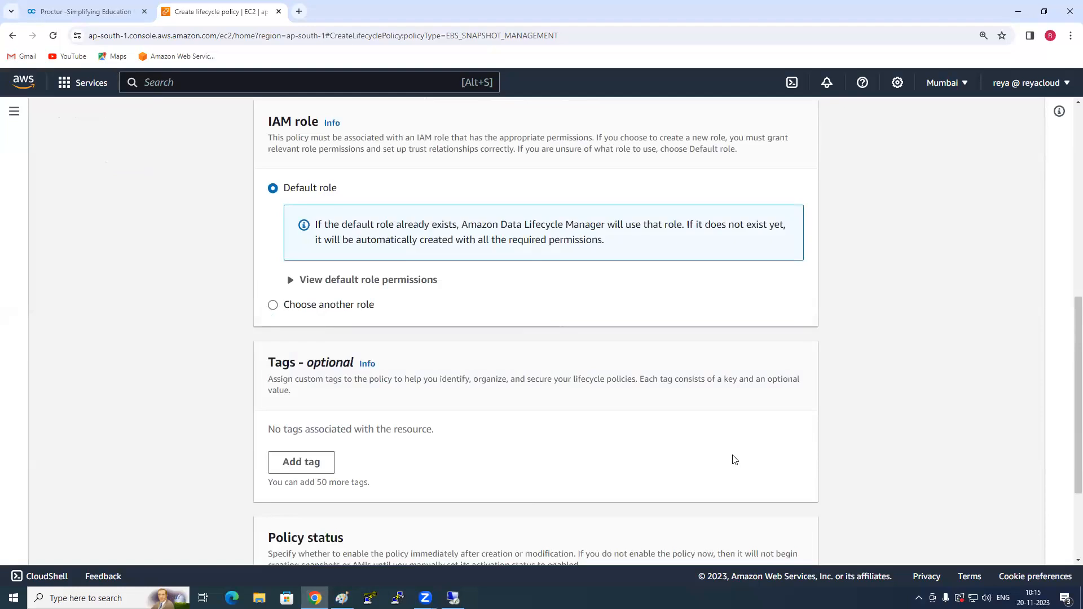
pyautogui.scroll(-3, 734, 459)
pyautogui.click(730, 539)
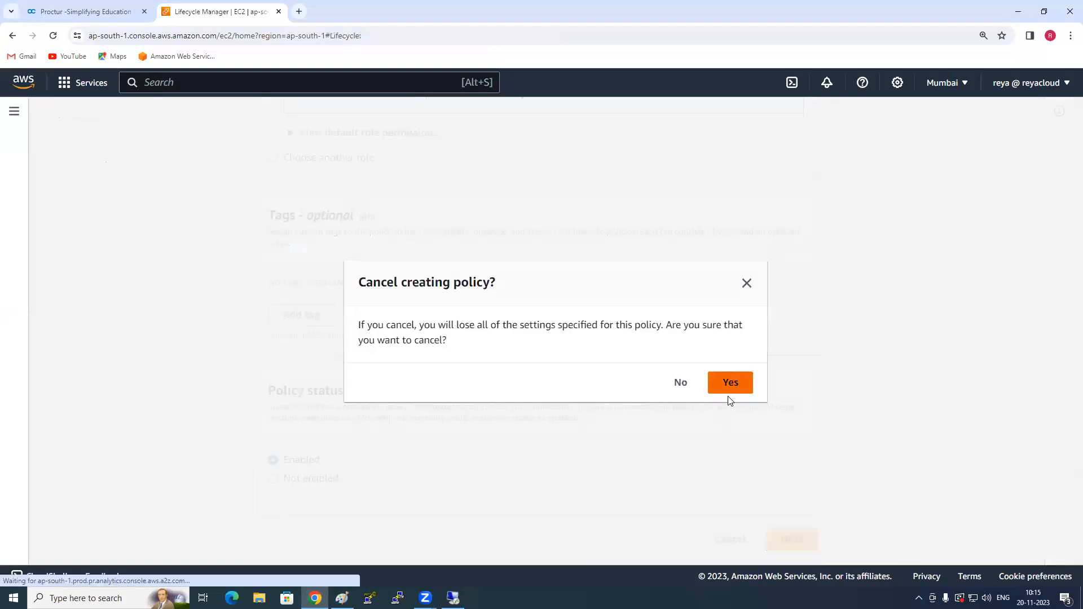
pyautogui.click(730, 386)
# - Return to the volumes list and view the details of Server1-AddtionalVolume
pyautogui.scroll(-3, 48, 406)
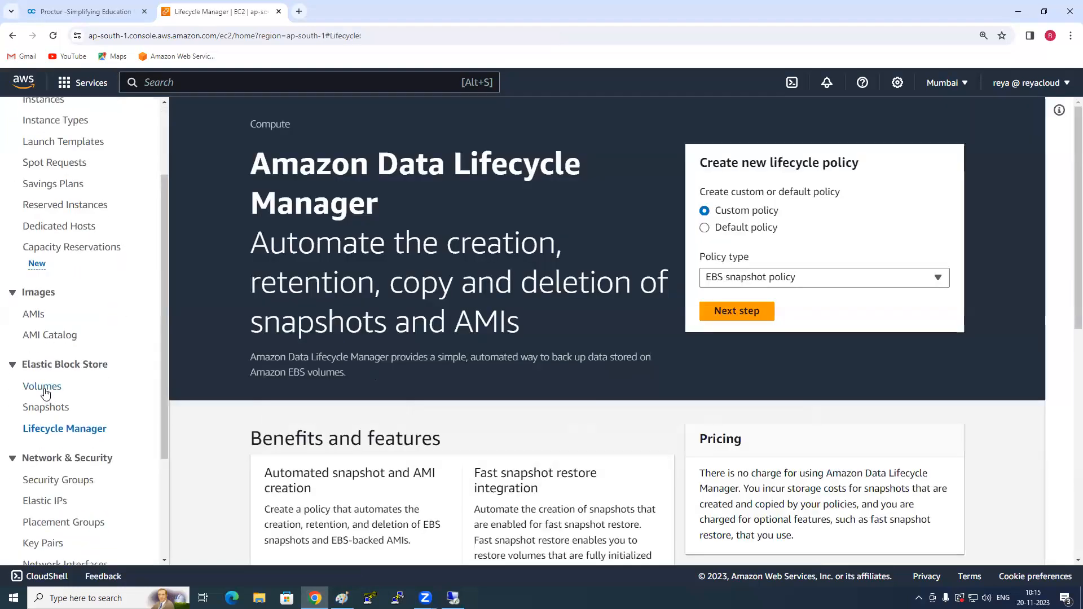
pyautogui.click(44, 389)
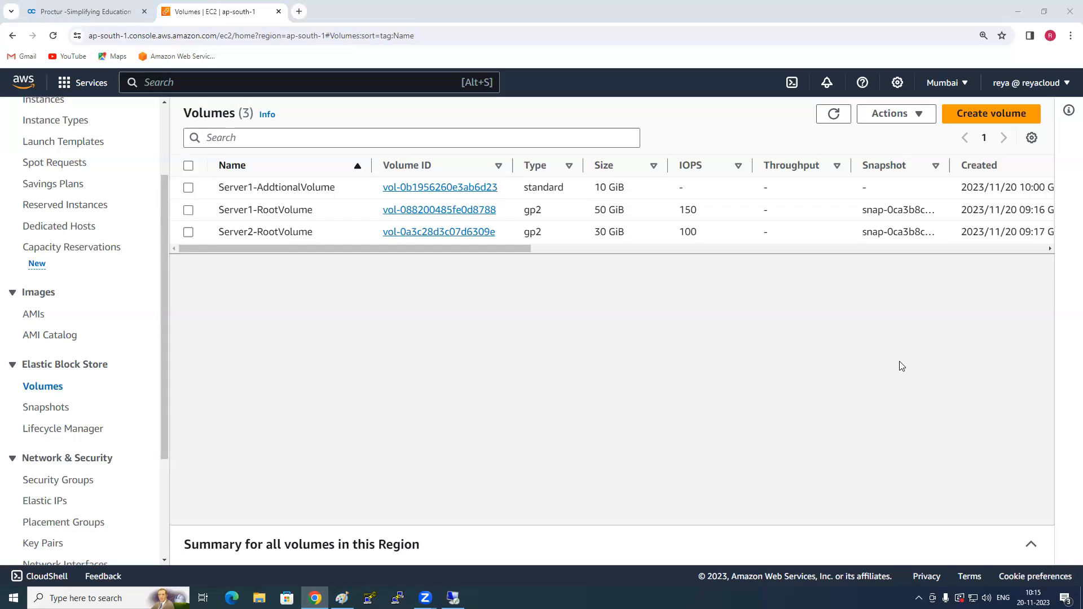
pyautogui.moveTo(458, 249); pyautogui.dragTo(330, 245)
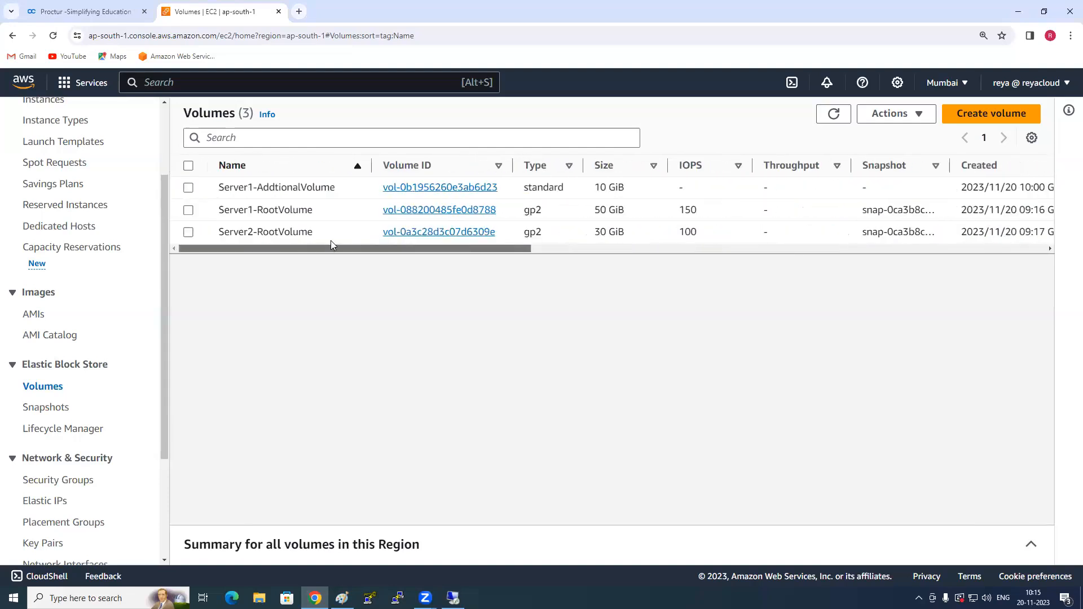
pyautogui.click(188, 188)
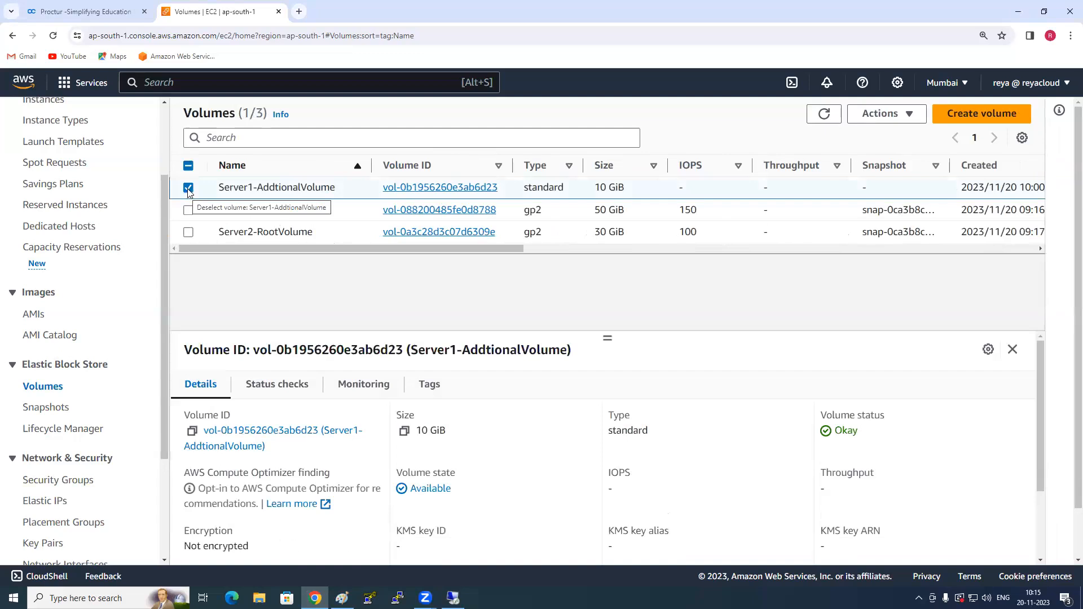
pyautogui.click(188, 188)
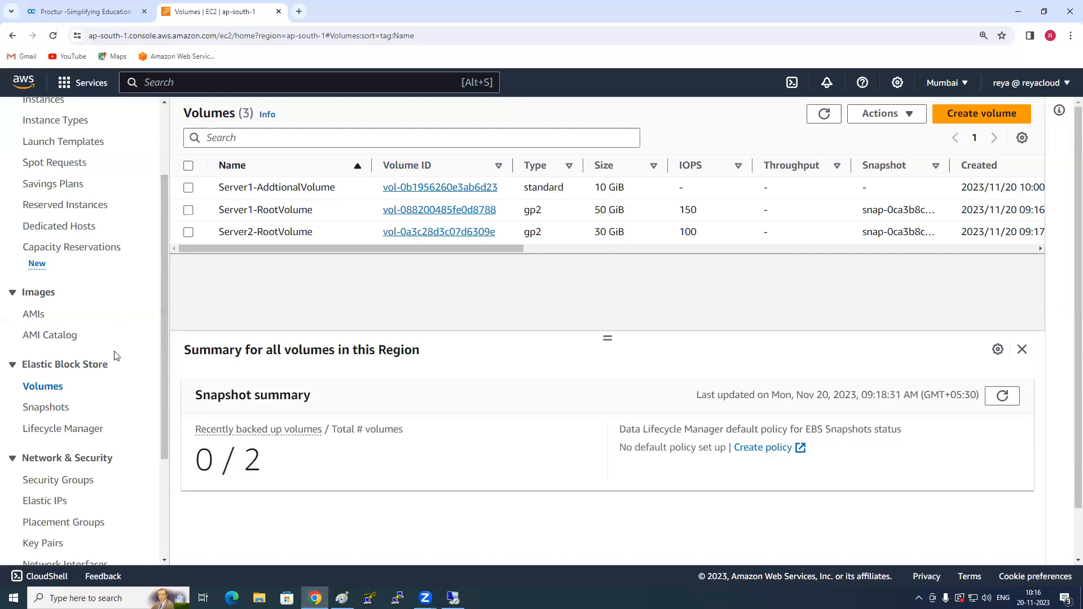
pyautogui.scroll(-2, 113, 371)
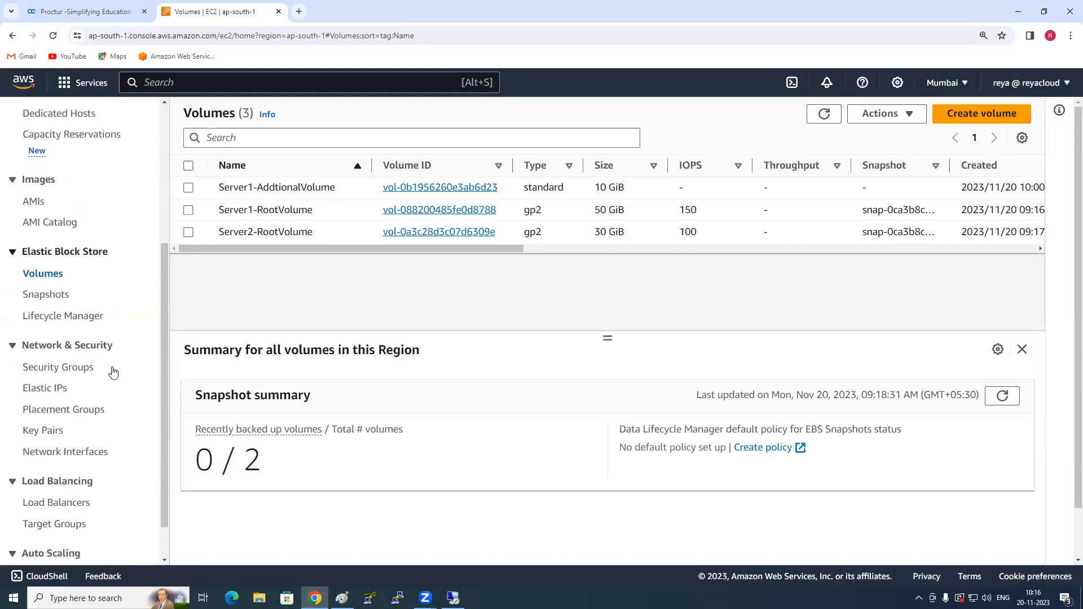
pyautogui.scroll(2, 113, 371)
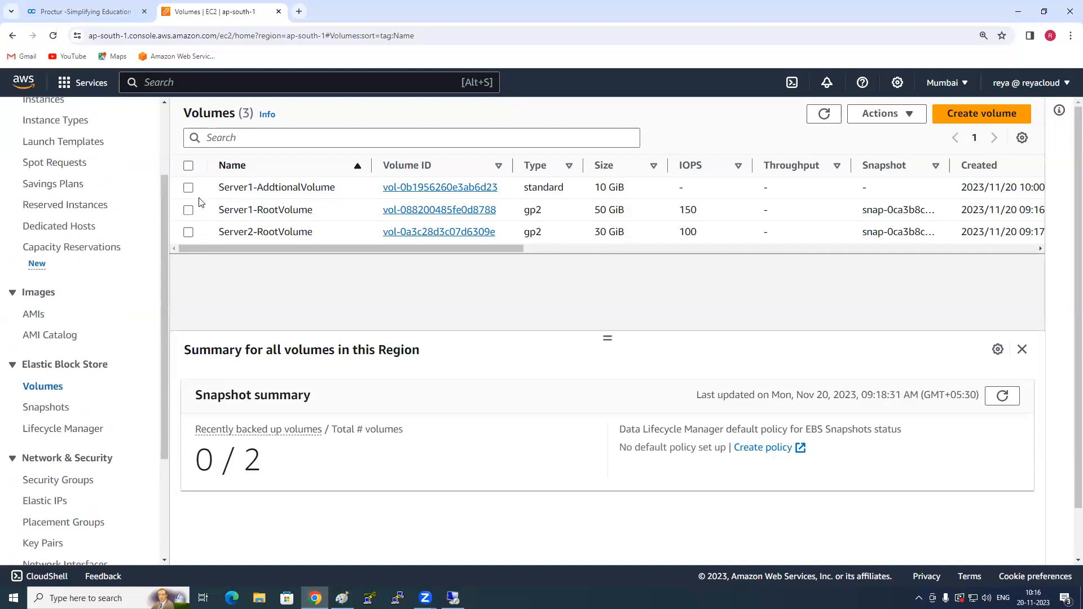
# - Add a tag with key Backup and value yes to Server1-AddtionalVolume and save the tags
pyautogui.click(188, 187)
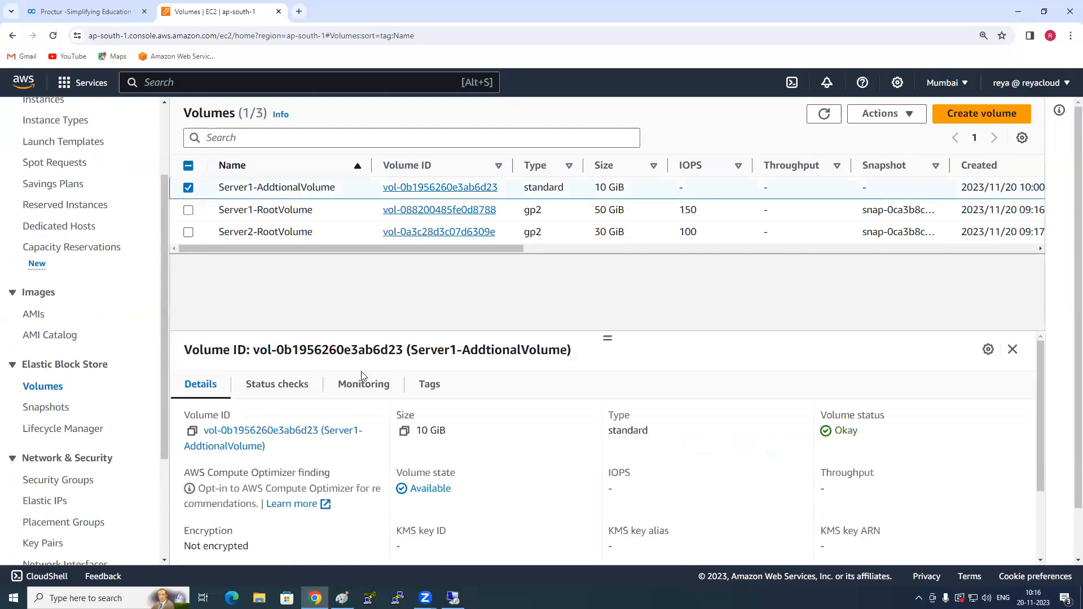
pyautogui.click(430, 384)
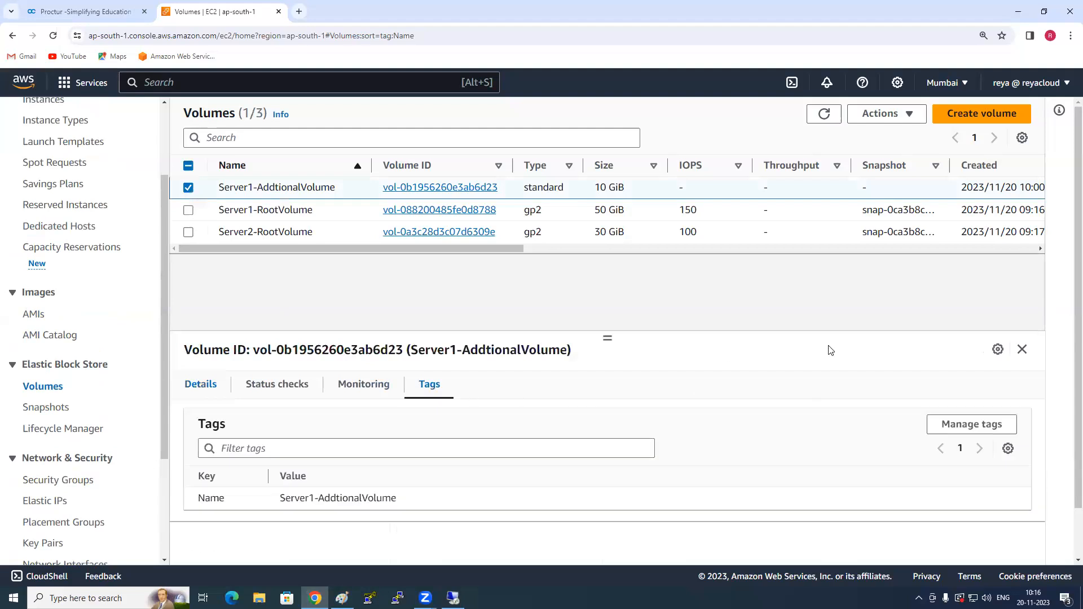
pyautogui.scroll(-1, 256, 474)
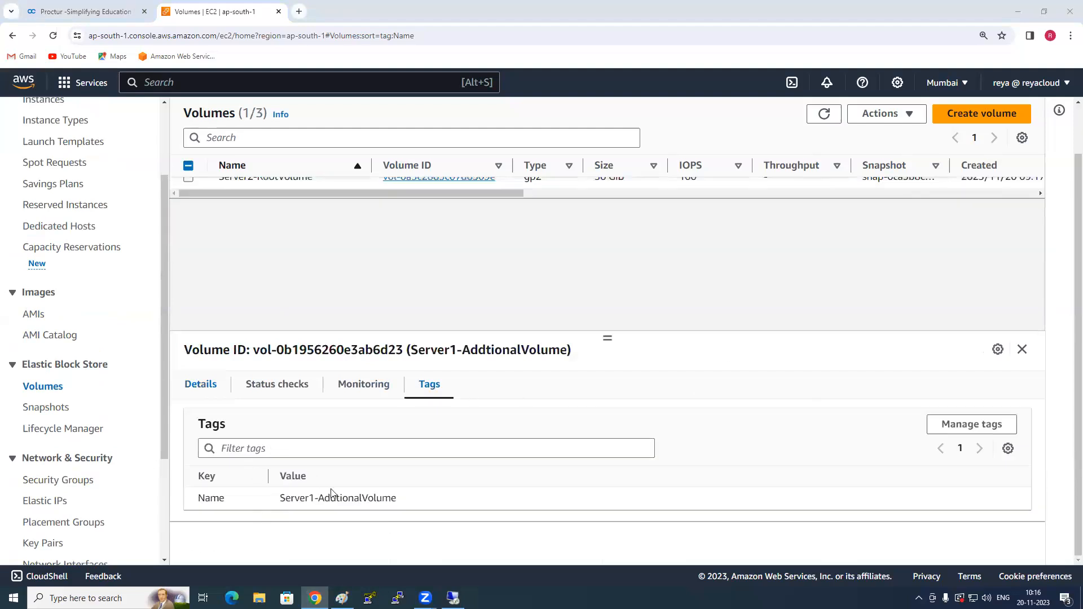
pyautogui.click(931, 431)
pyautogui.click(116, 303)
pyautogui.write('Backup')
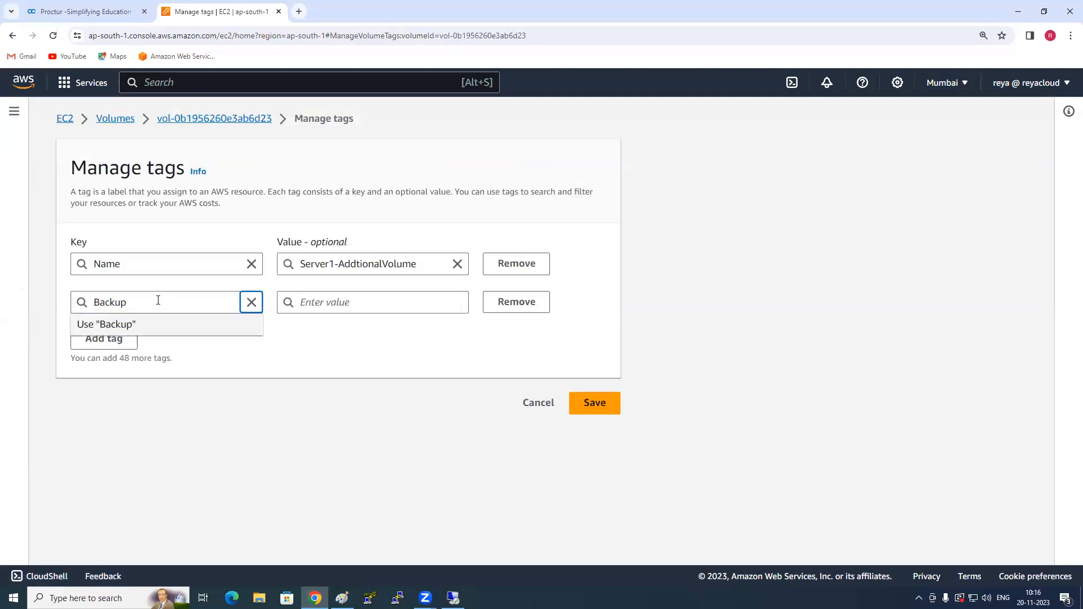
pyautogui.press('Tab')
pyautogui.write('yes')
pyautogui.click(286, 435)
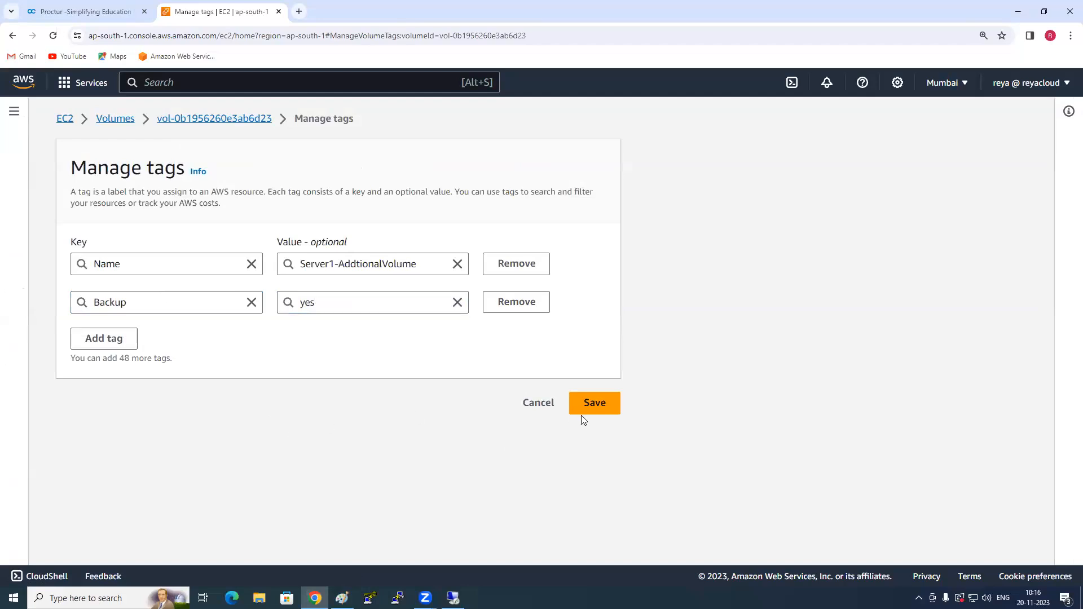
pyautogui.click(586, 414)
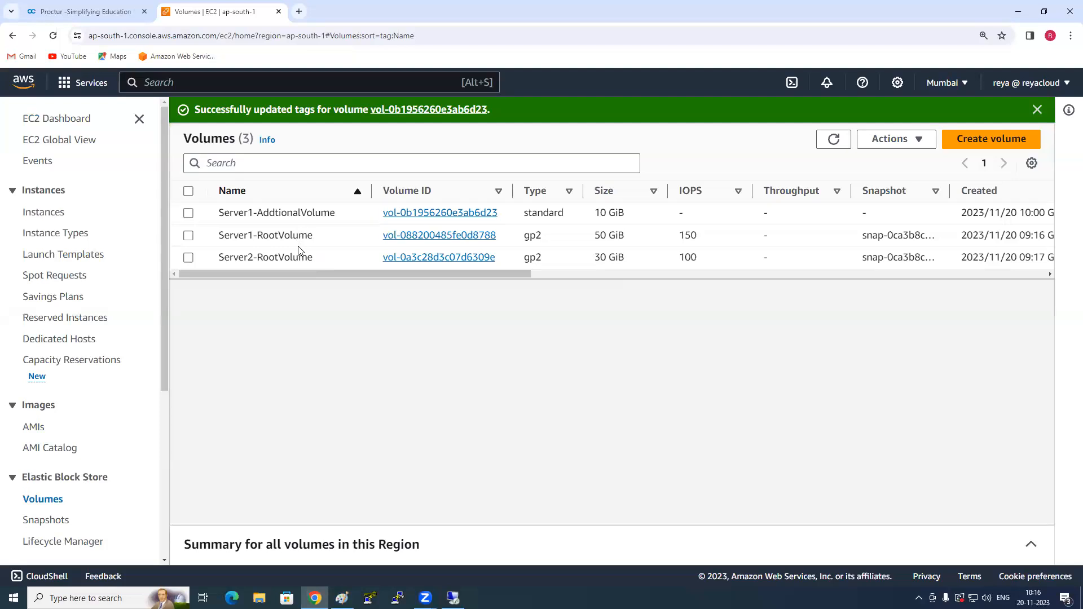
# - Start creating a custom lifecycle policy of type EBS snapshot policy in Lifecycle Manager
pyautogui.scroll(-2, 113, 416)
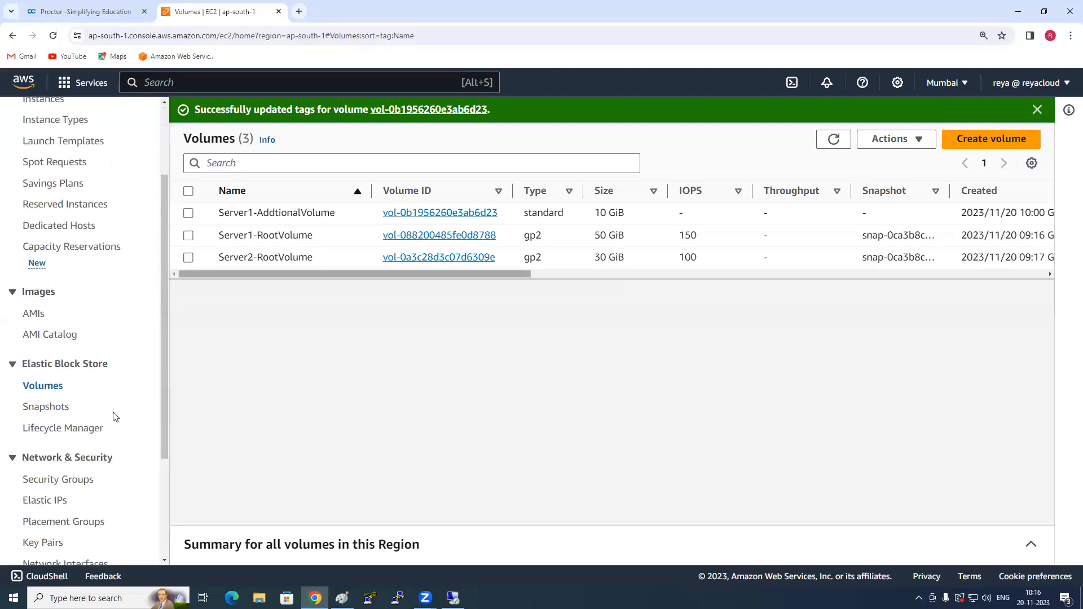
pyautogui.scroll(-3, 113, 416)
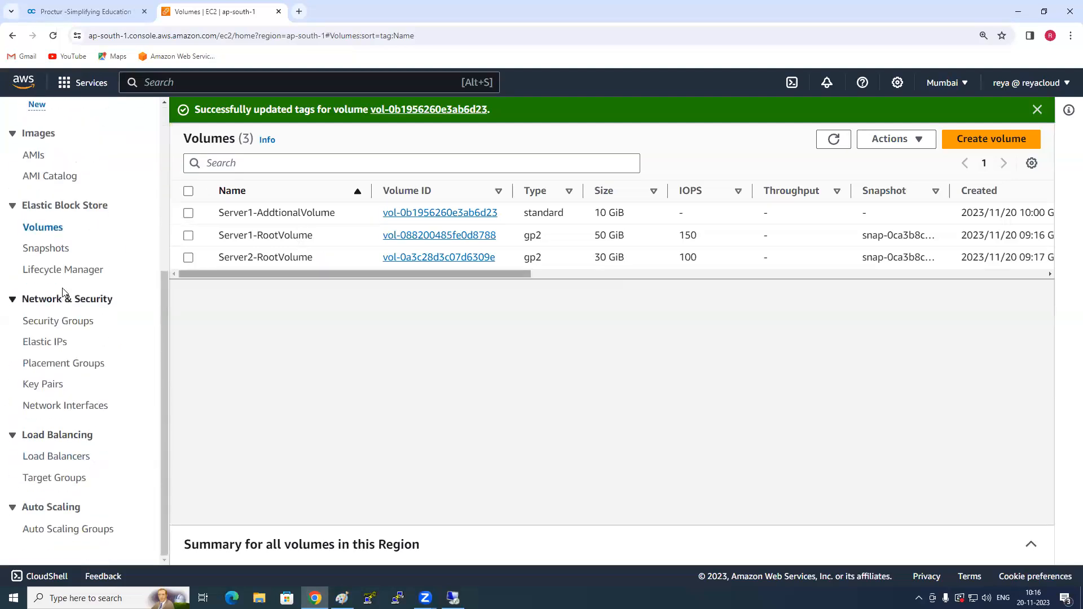
pyautogui.click(65, 271)
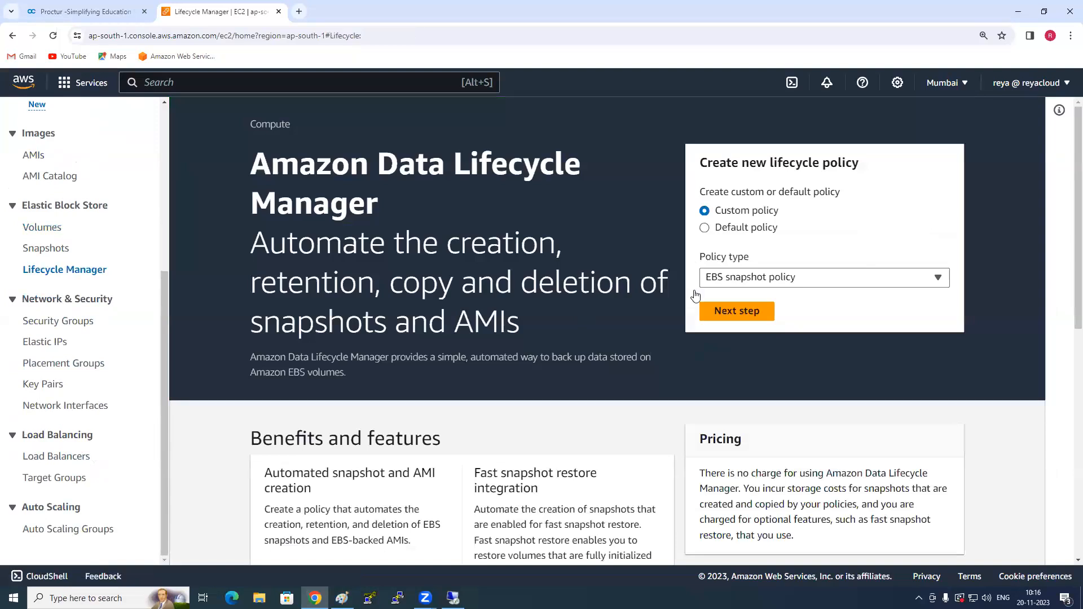
pyautogui.click(781, 287)
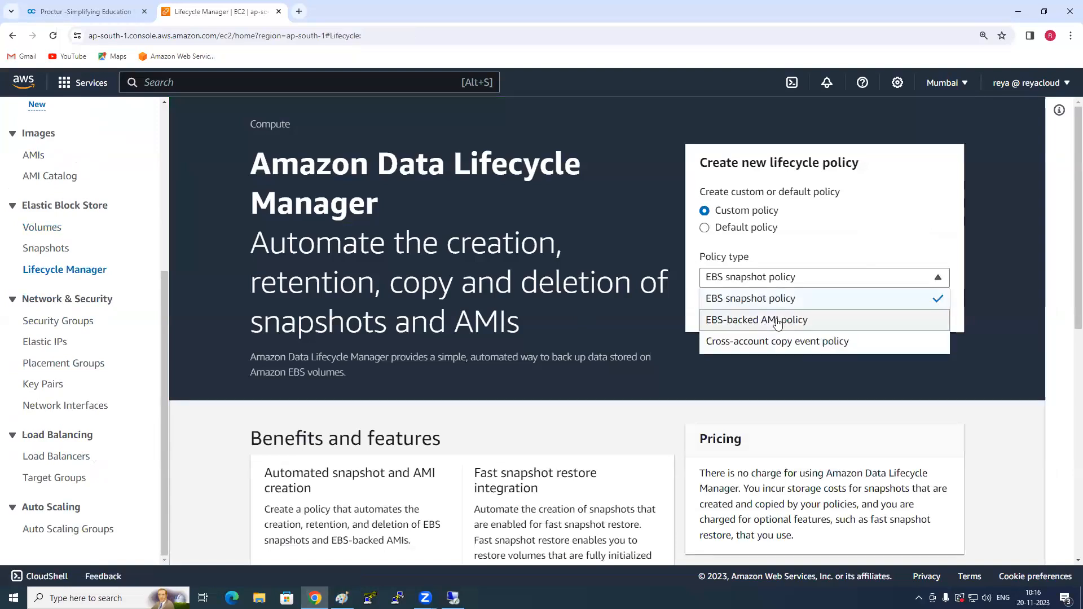
pyautogui.click(775, 299)
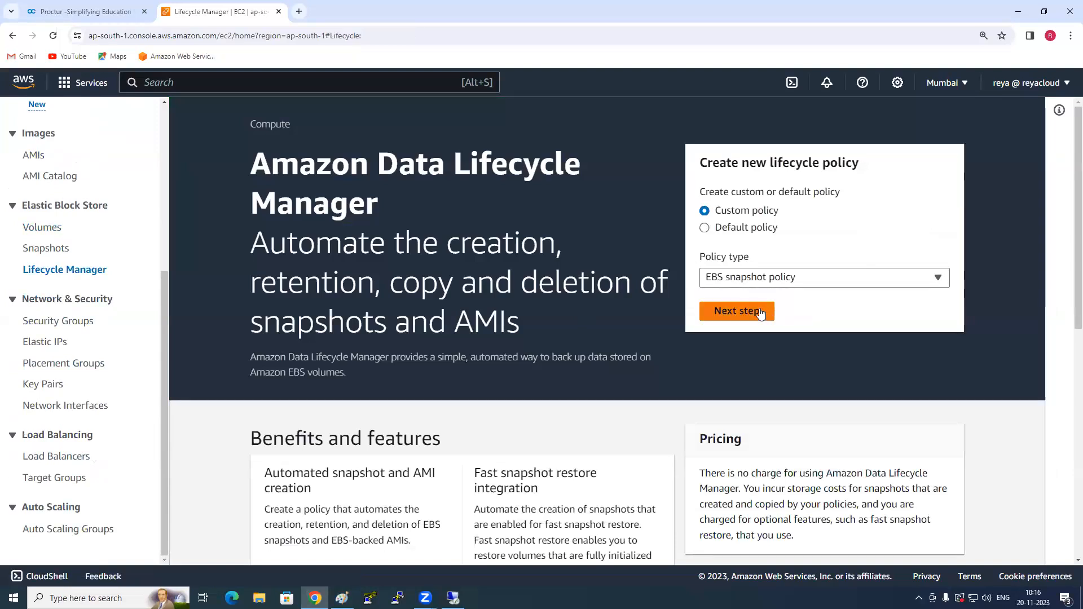
pyautogui.click(758, 312)
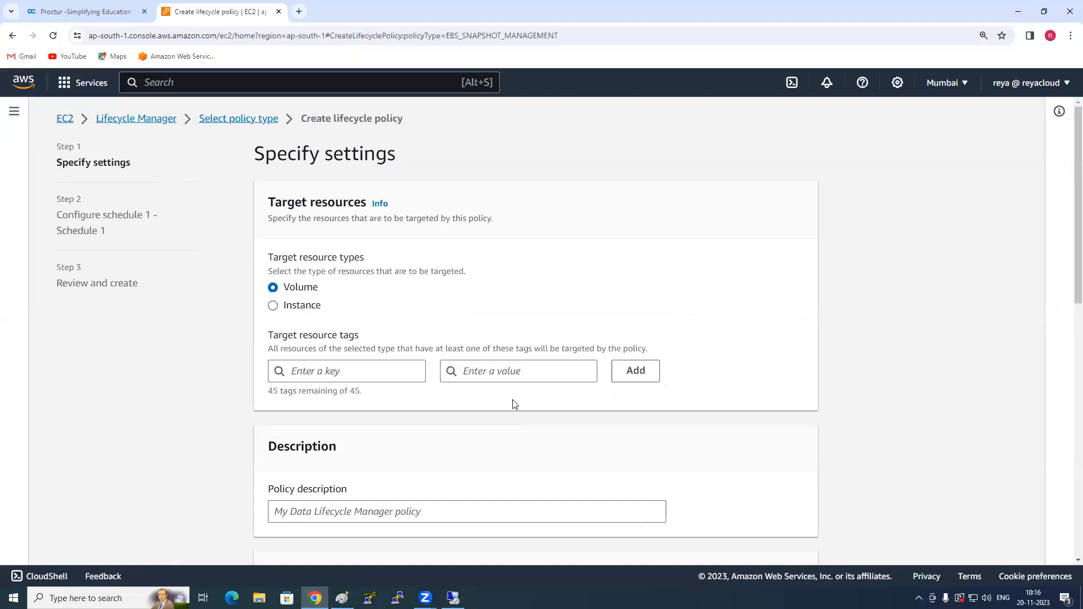
# - Add the tag with key Backup and value yes as the policy's target resource tag for volumes
pyautogui.scroll(-1, 325, 313)
pyautogui.click(329, 315)
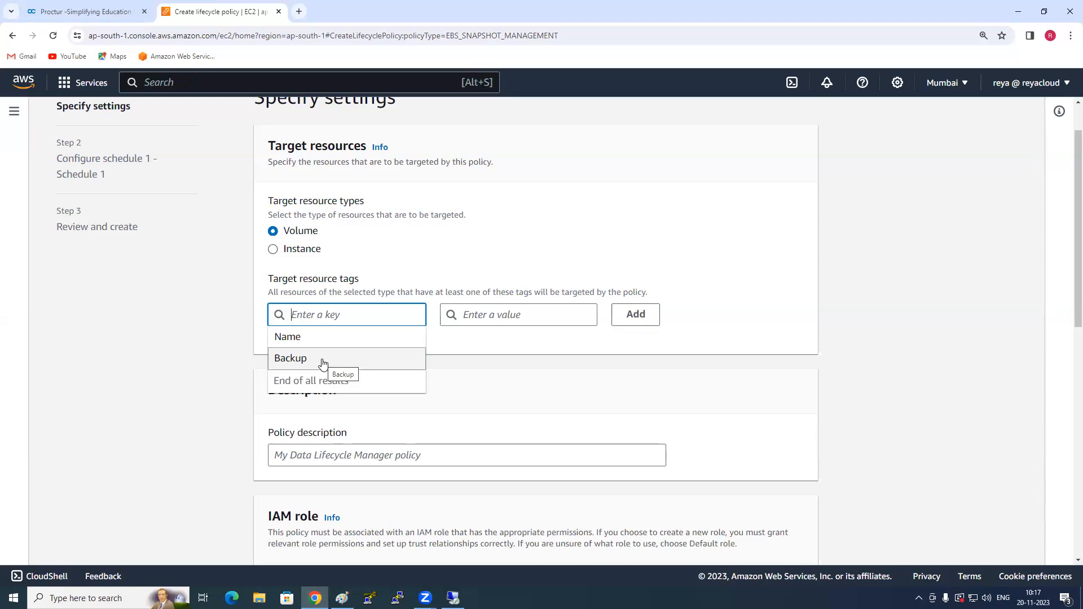
pyautogui.click(326, 364)
pyautogui.click(505, 315)
pyautogui.click(507, 345)
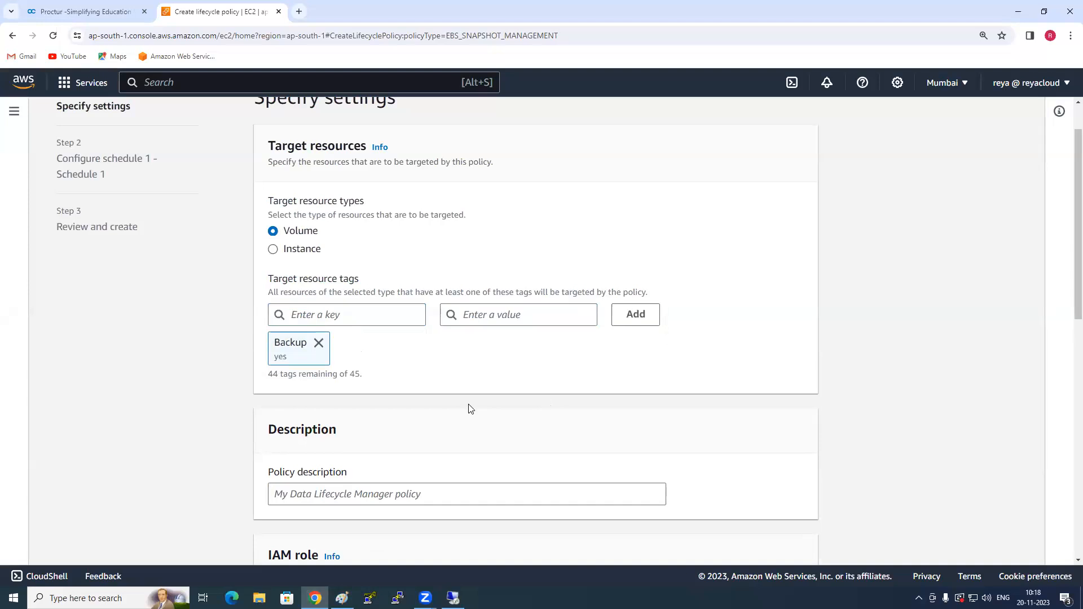
# - Enter test as the policy description
pyautogui.scroll(-2, 473, 407)
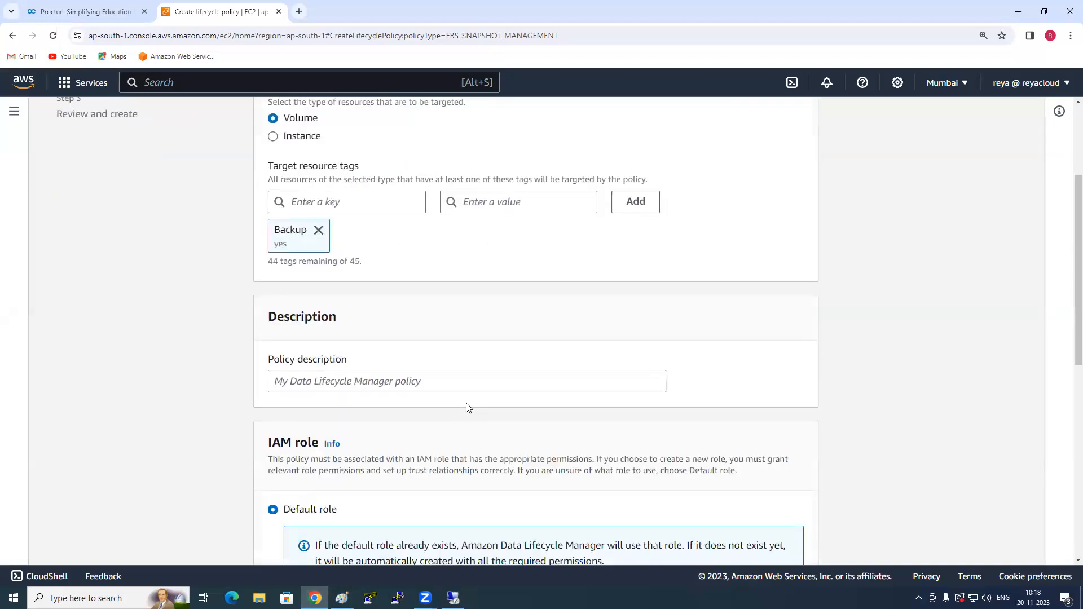
pyautogui.click(437, 383)
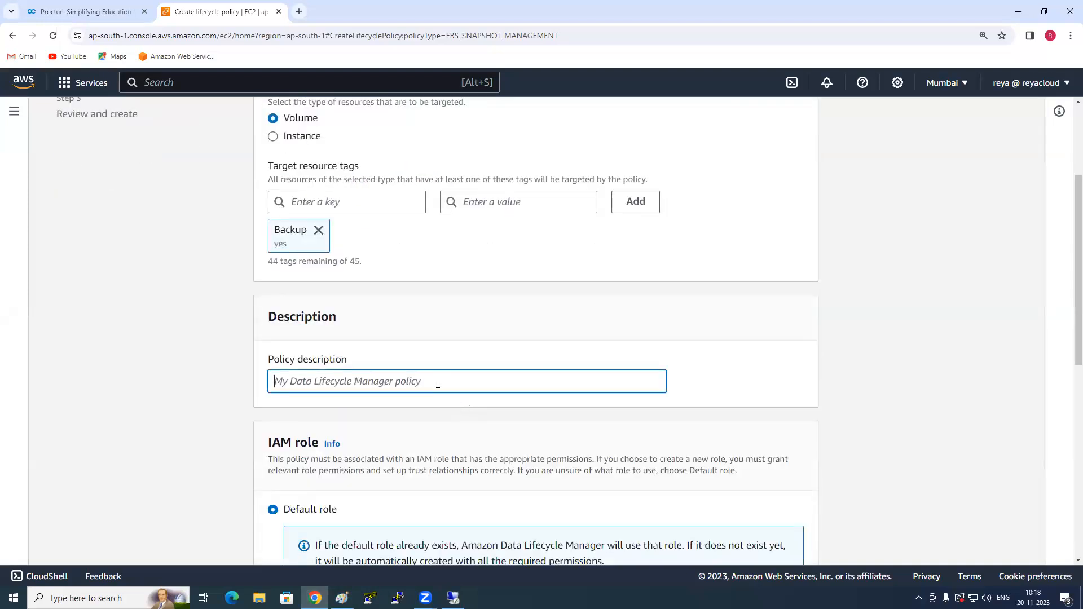
pyautogui.write('test')
# - Review the policy's target resources, IAM role, tags and status settings, and continue to the schedule configuration
pyautogui.scroll(-4, 438, 383)
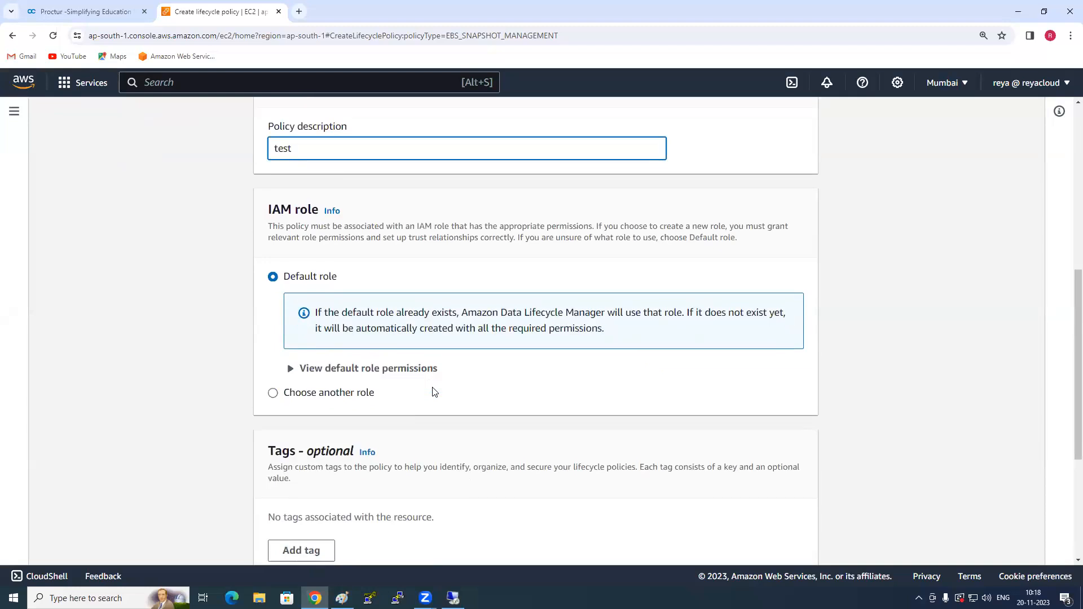
pyautogui.scroll(-4, 432, 391)
pyautogui.scroll(10, 430, 390)
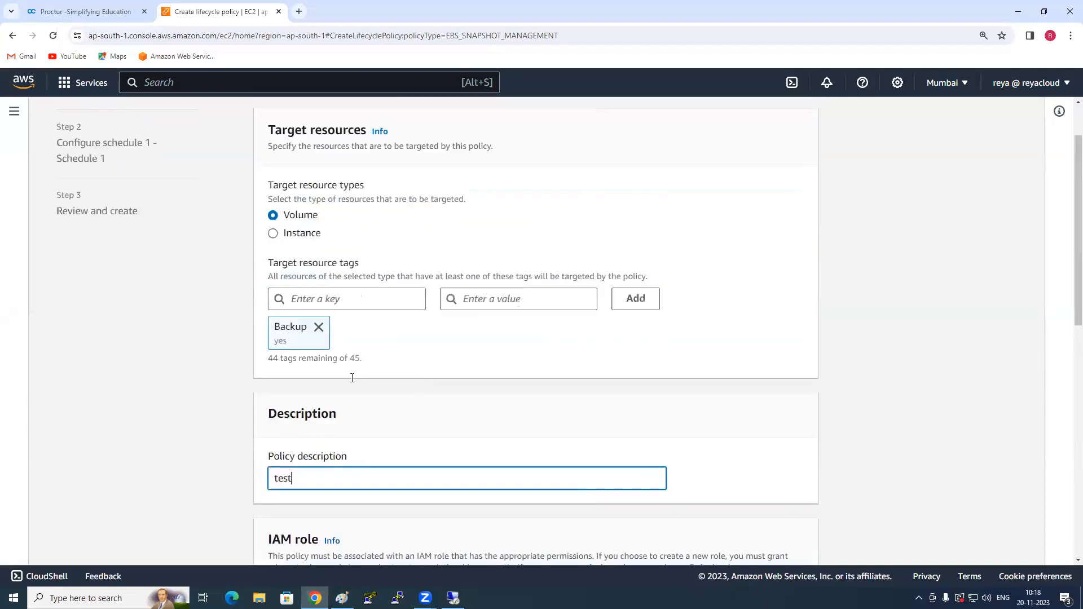
pyautogui.scroll(2, 352, 378)
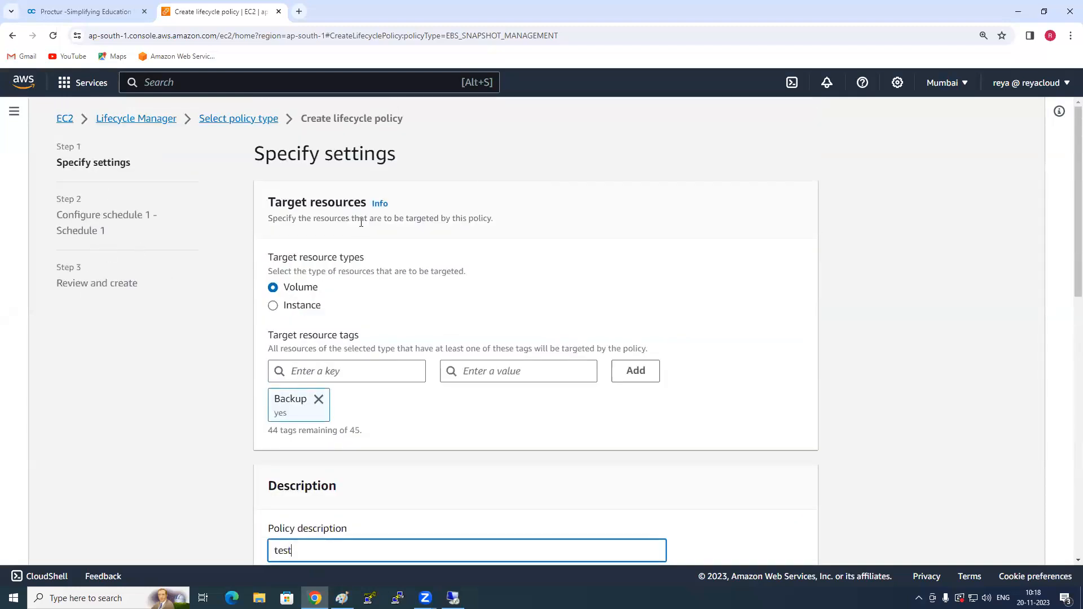
pyautogui.scroll(-1, 347, 240)
pyautogui.click(303, 238)
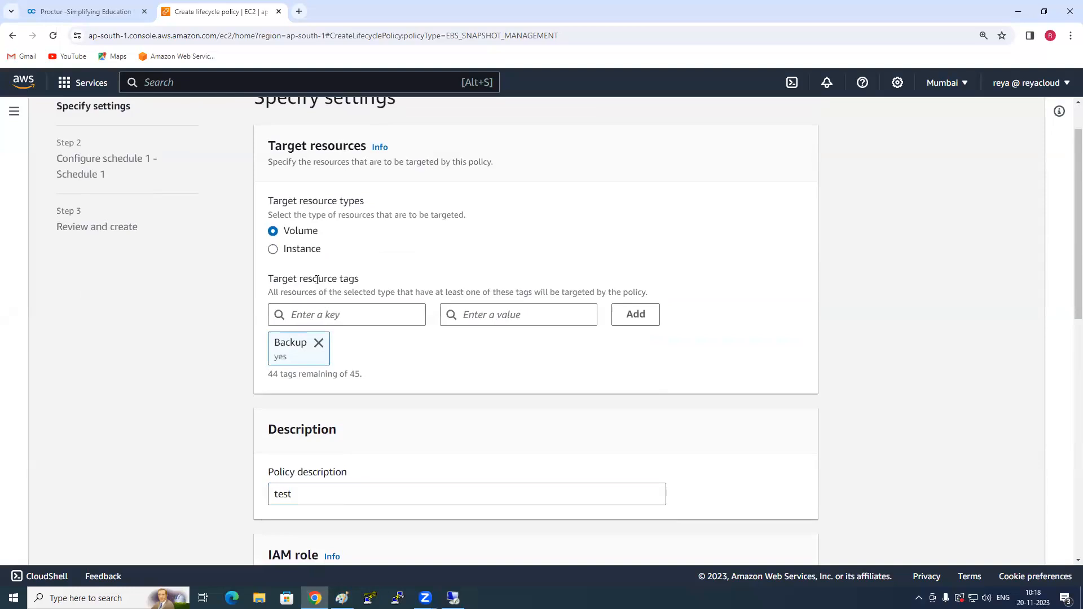
pyautogui.scroll(-1, 304, 225)
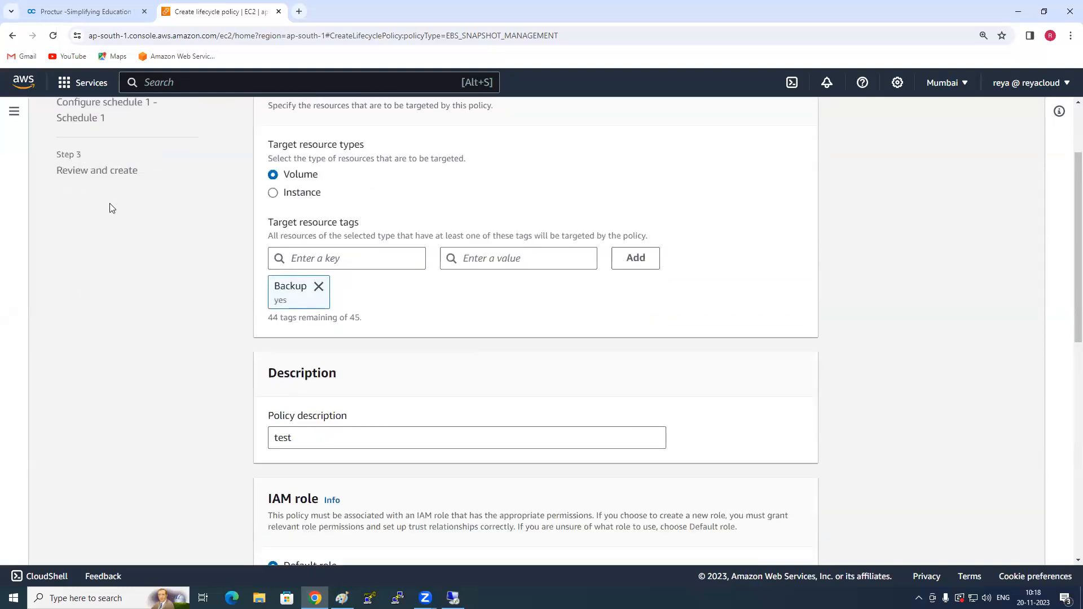
pyautogui.scroll(2, 113, 209)
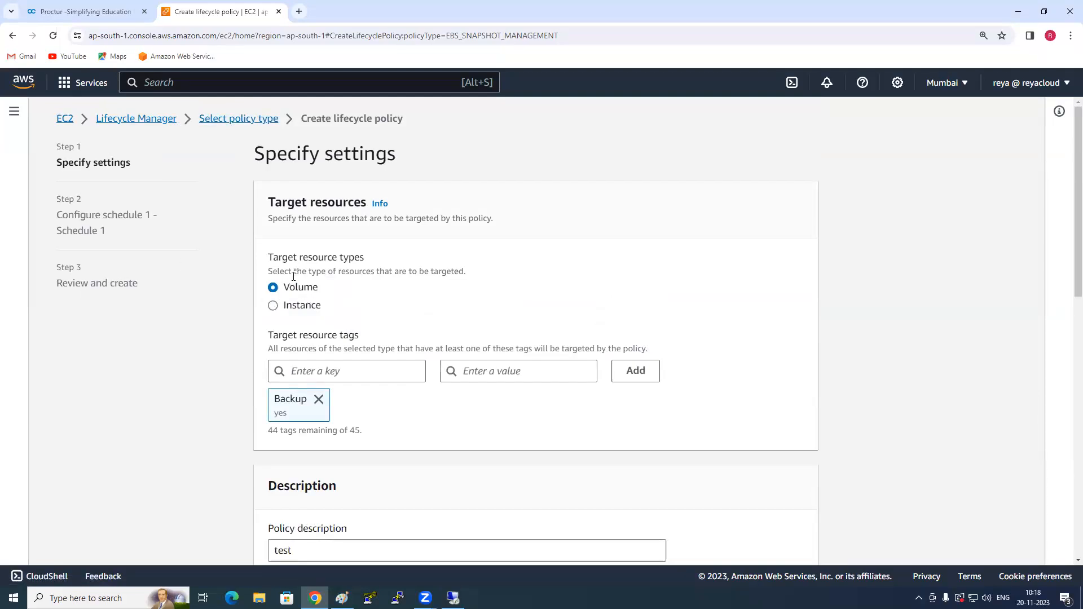
pyautogui.scroll(-3, 312, 235)
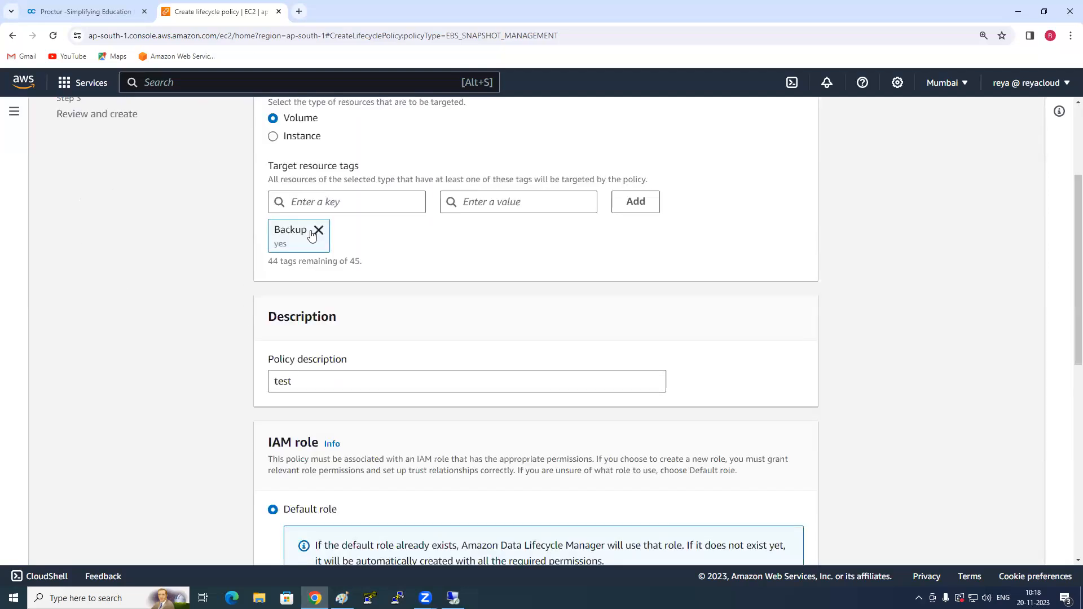
pyautogui.scroll(-4, 181, 366)
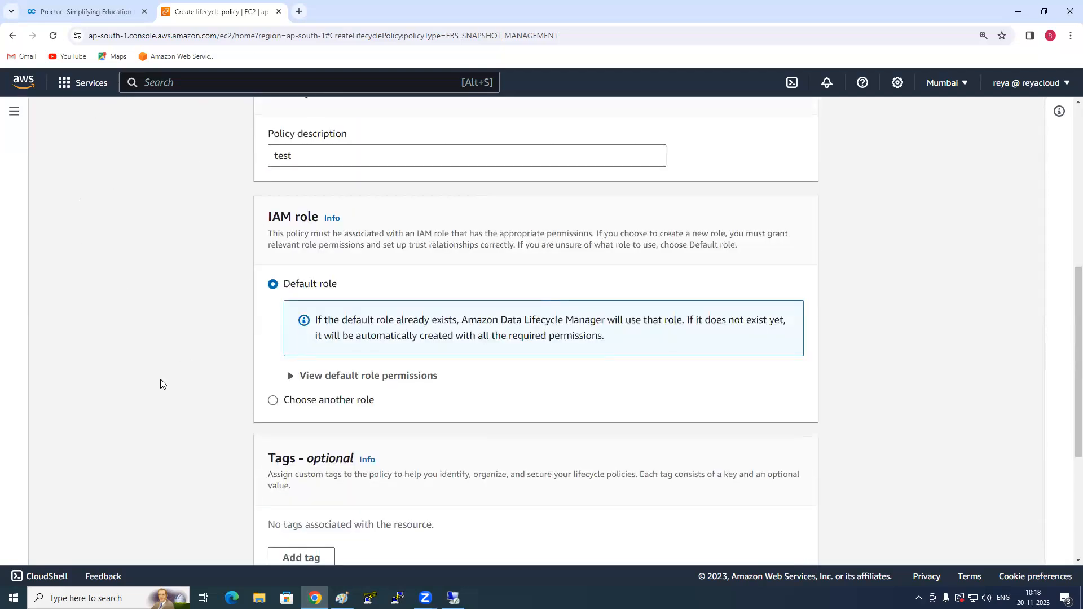
pyautogui.scroll(-4, 161, 382)
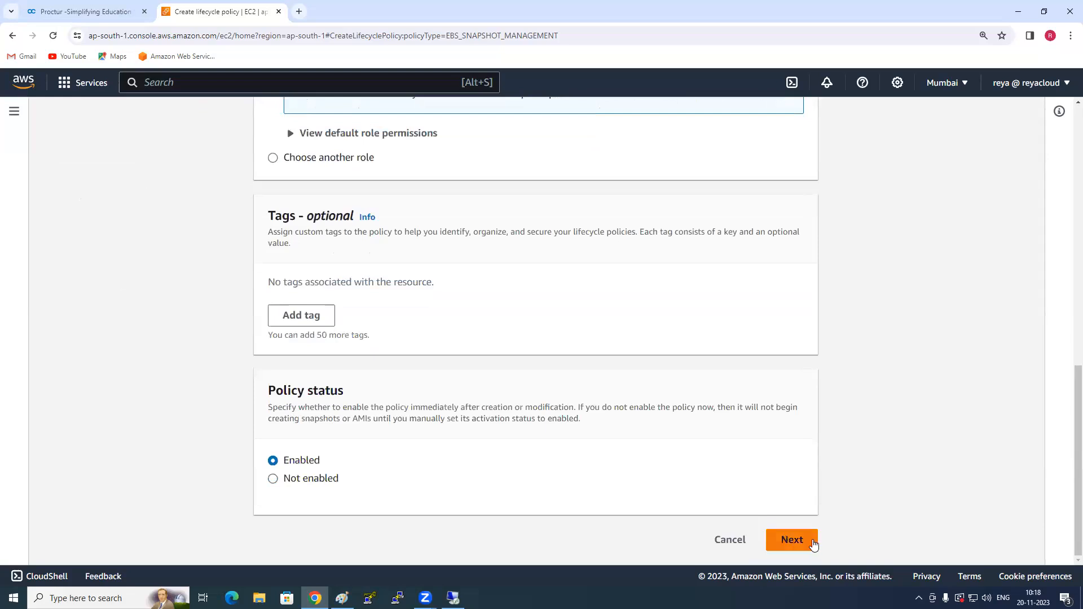
pyautogui.click(807, 545)
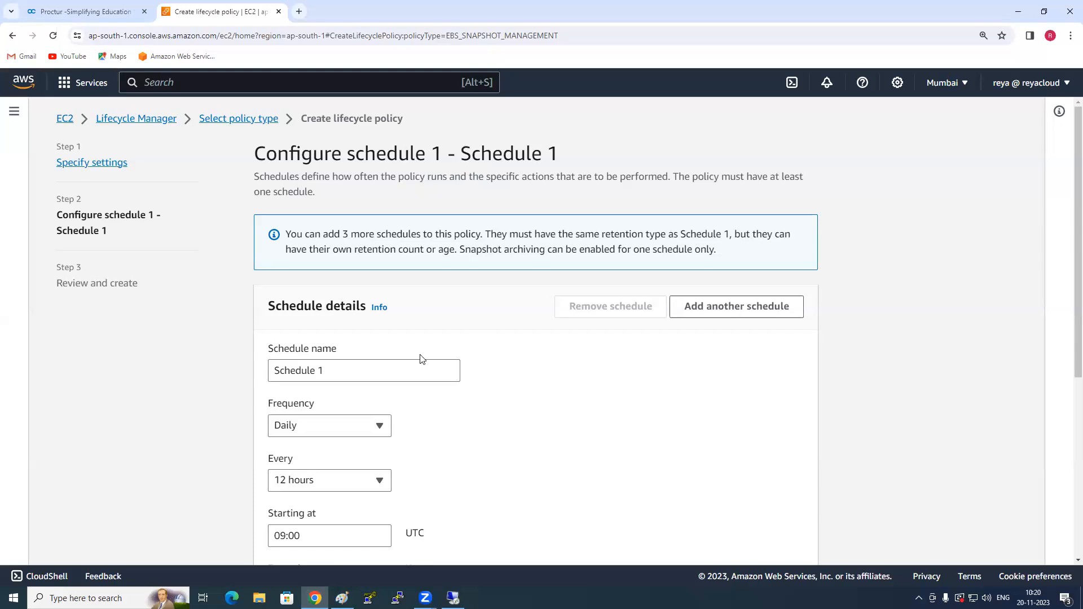
# - Look through the frequency and hourly interval options offered for Schedule 1, keeping Daily and 12 hours
pyautogui.scroll(-3, 395, 356)
pyautogui.click(324, 202)
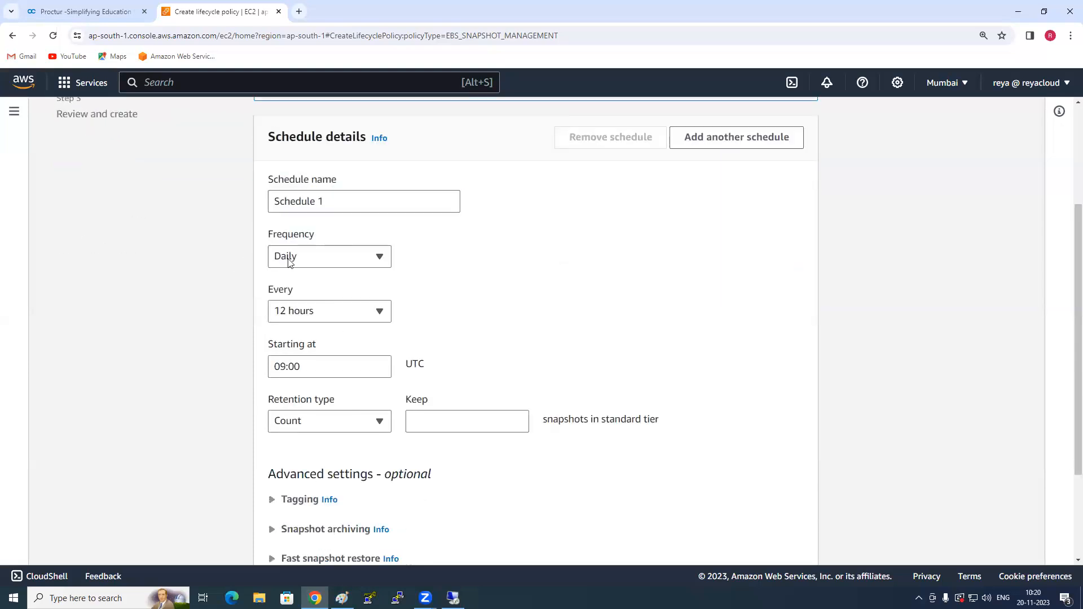
pyautogui.click(310, 260)
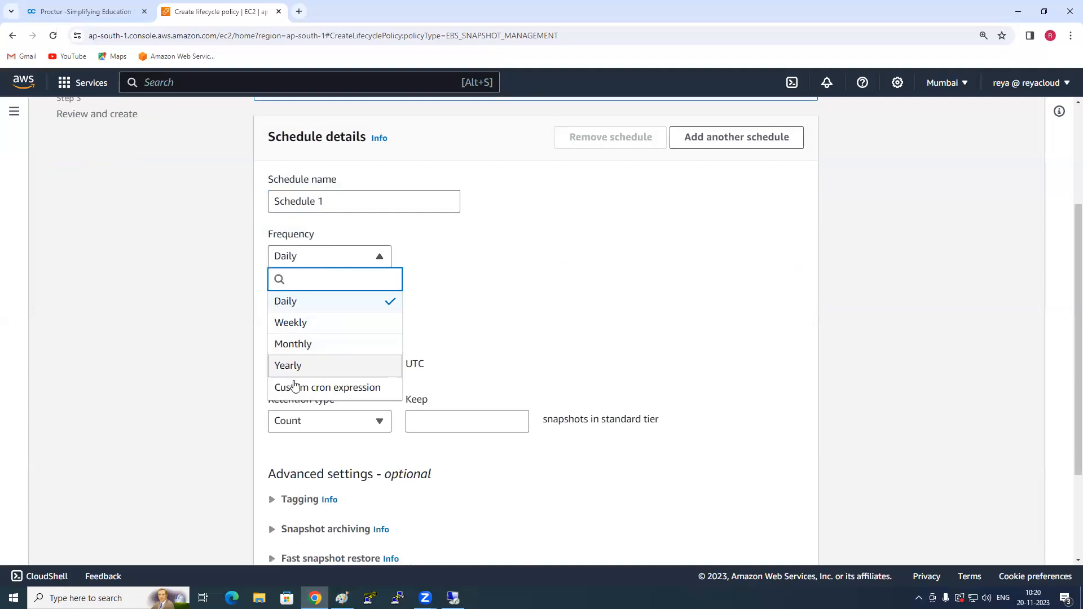
pyautogui.click(235, 358)
pyautogui.click(327, 312)
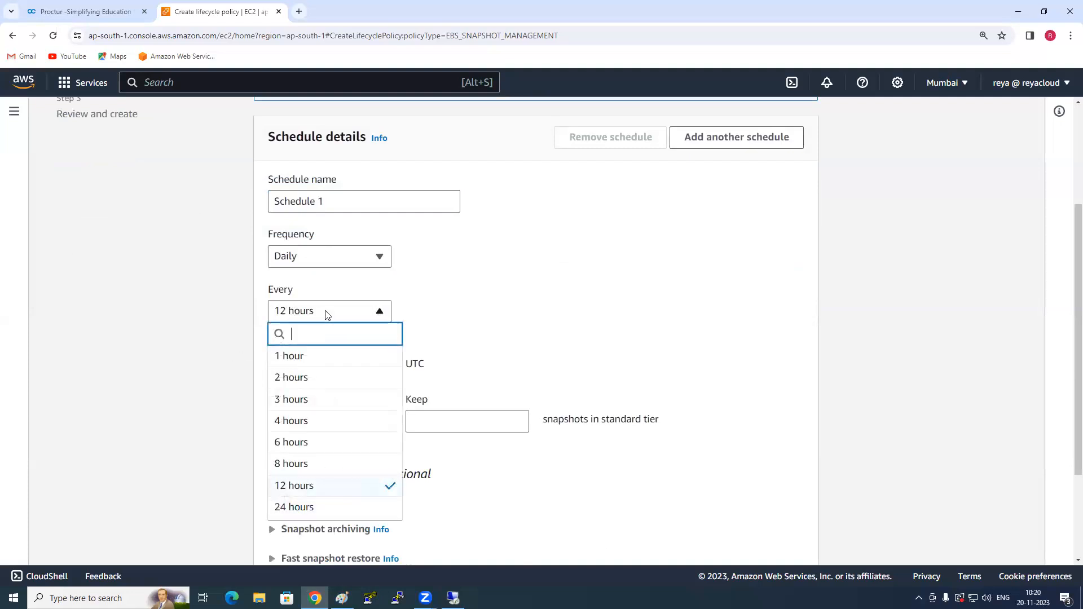
pyautogui.click(191, 338)
# - Search Google for "utc time" in a new browser tab to check the schedule's time zone, and return to the policy
pyautogui.click(314, 365)
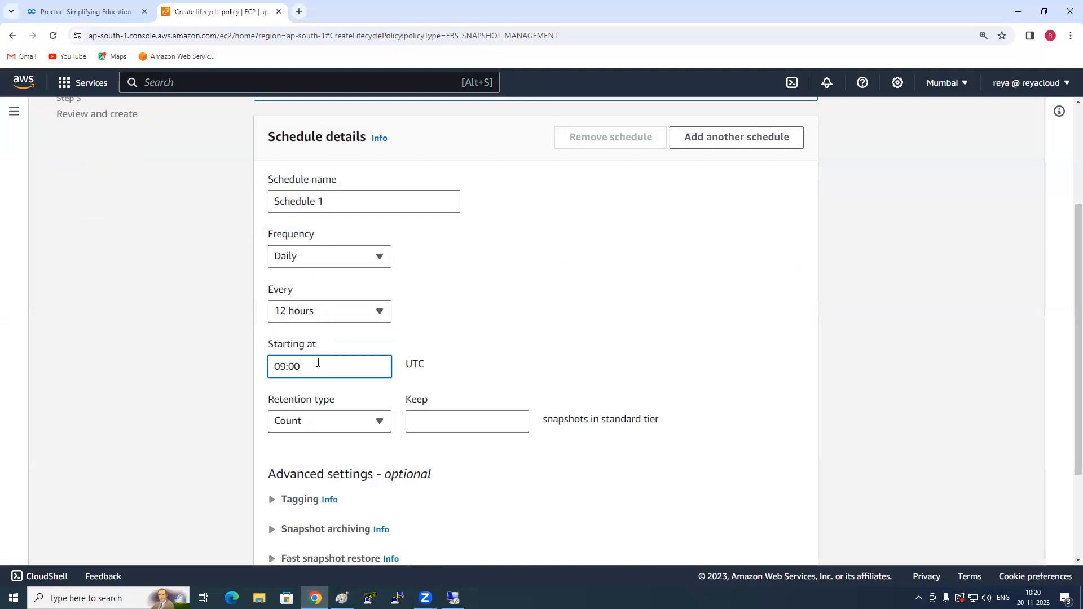
pyautogui.moveTo(438, 362); pyautogui.dragTo(396, 366)
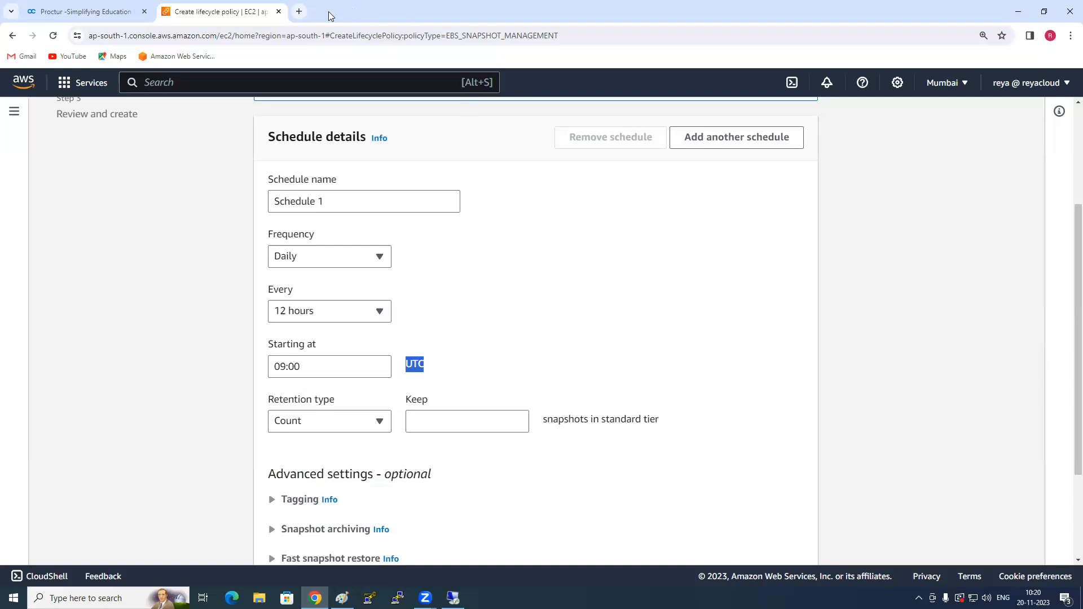
pyautogui.click(299, 11)
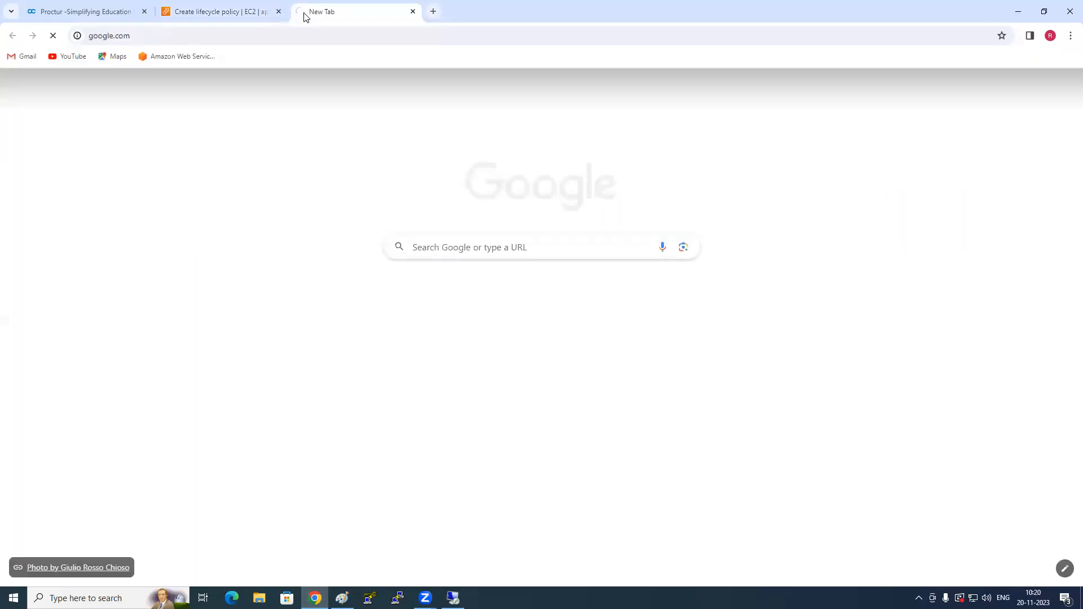
pyautogui.write('ut')
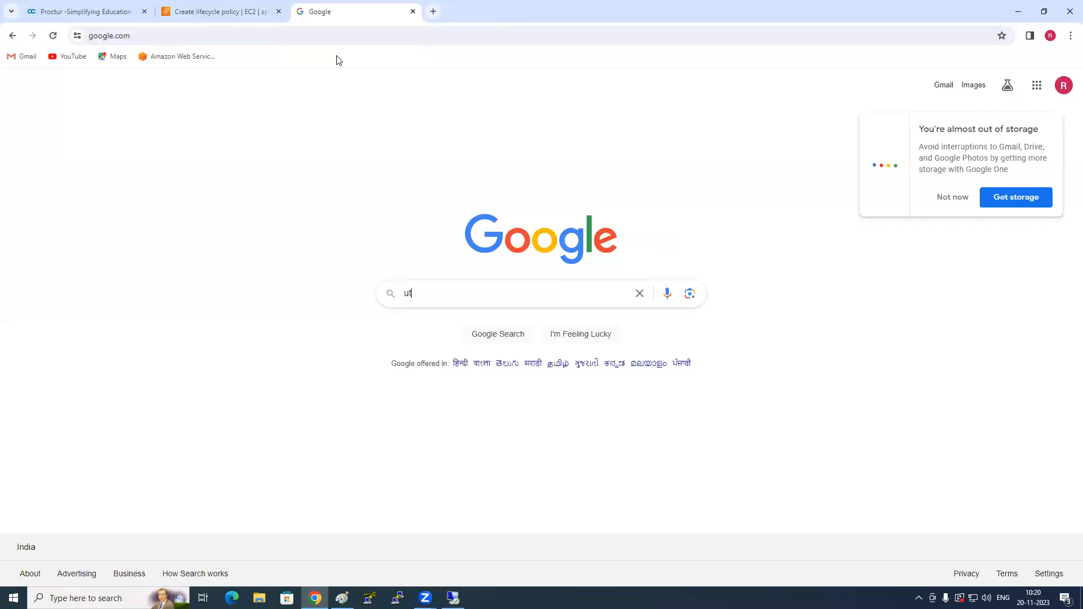
pyautogui.write('c time')
pyautogui.press('Return')
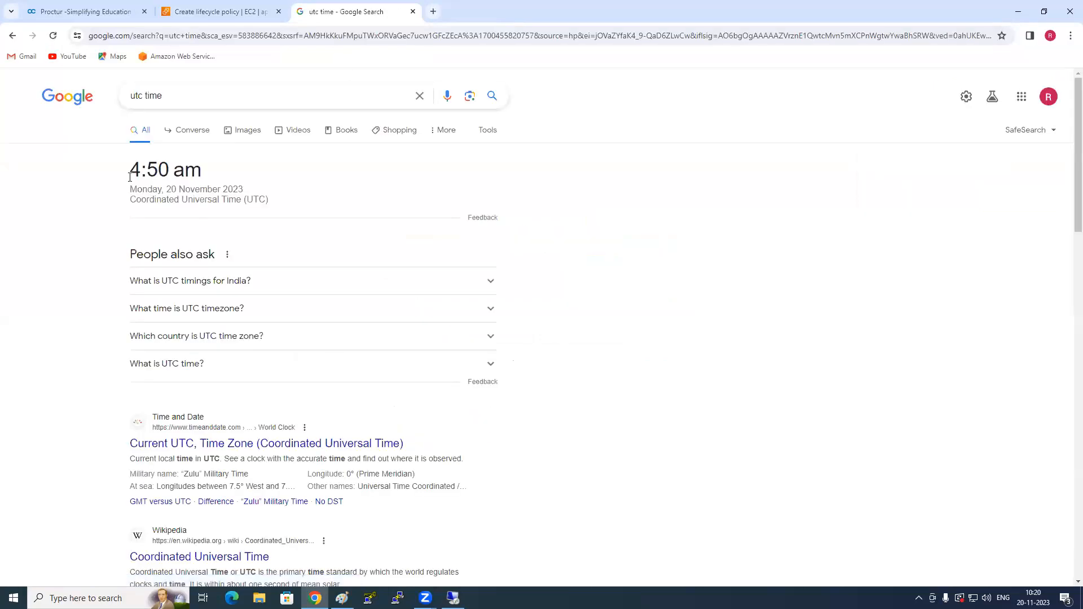
pyautogui.moveTo(128, 172); pyautogui.dragTo(214, 180)
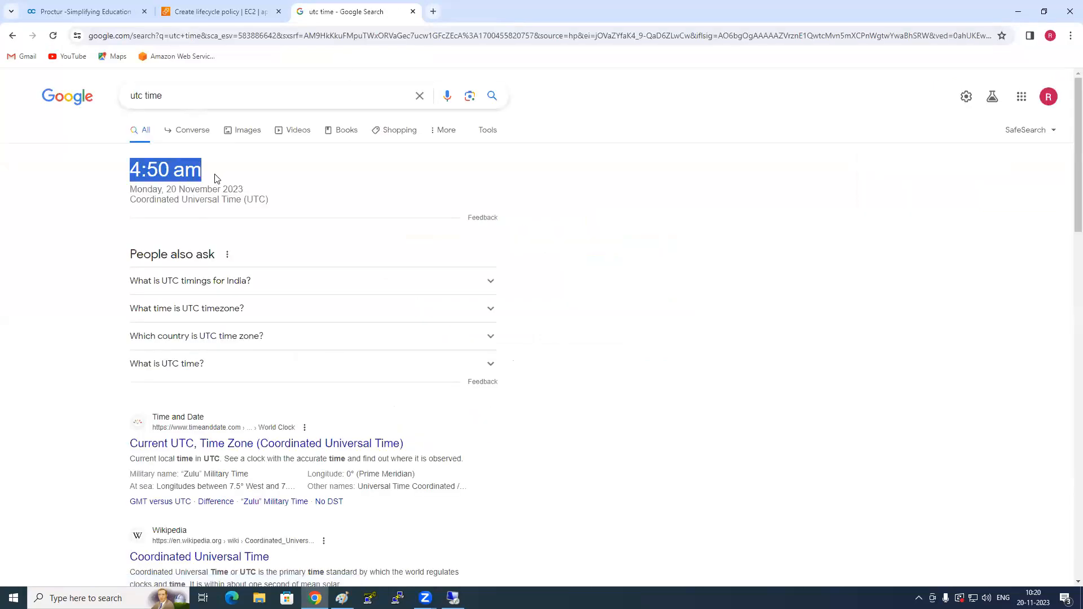
pyautogui.click(224, 6)
pyautogui.click(732, 273)
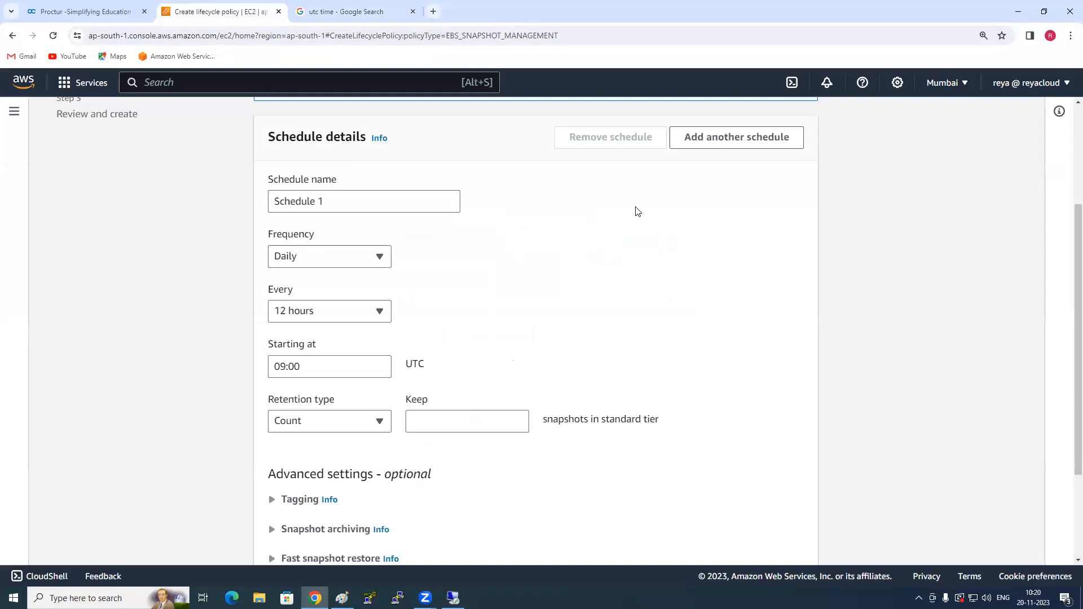
# - Recheck the current UTC time and set Schedule 1's starting time to 05:00 UTC
pyautogui.click(318, 366)
pyautogui.hotkey('ctrl', 'a')
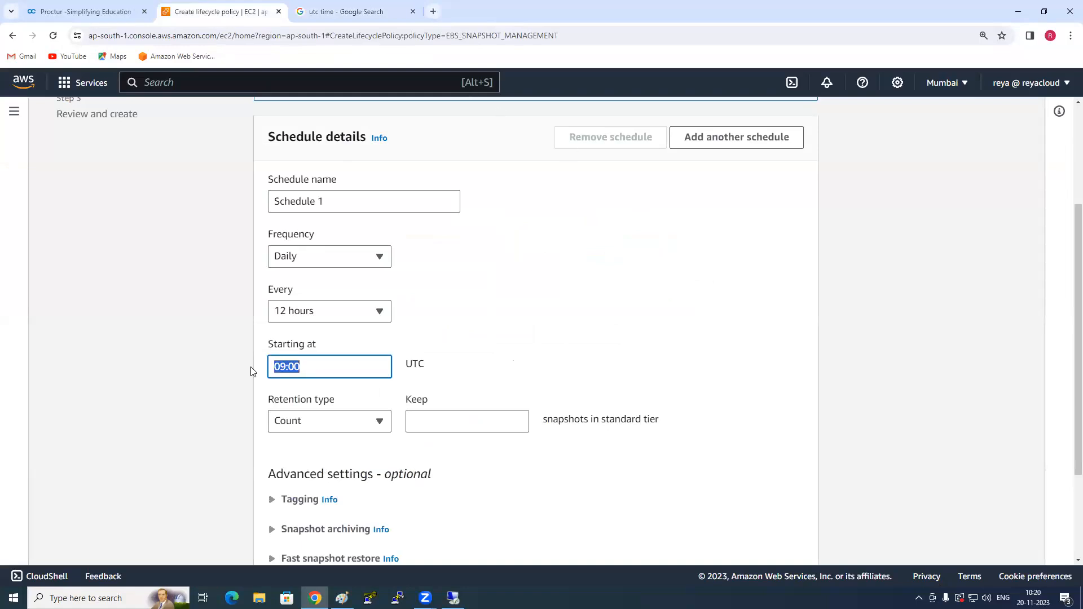
pyautogui.click(373, 11)
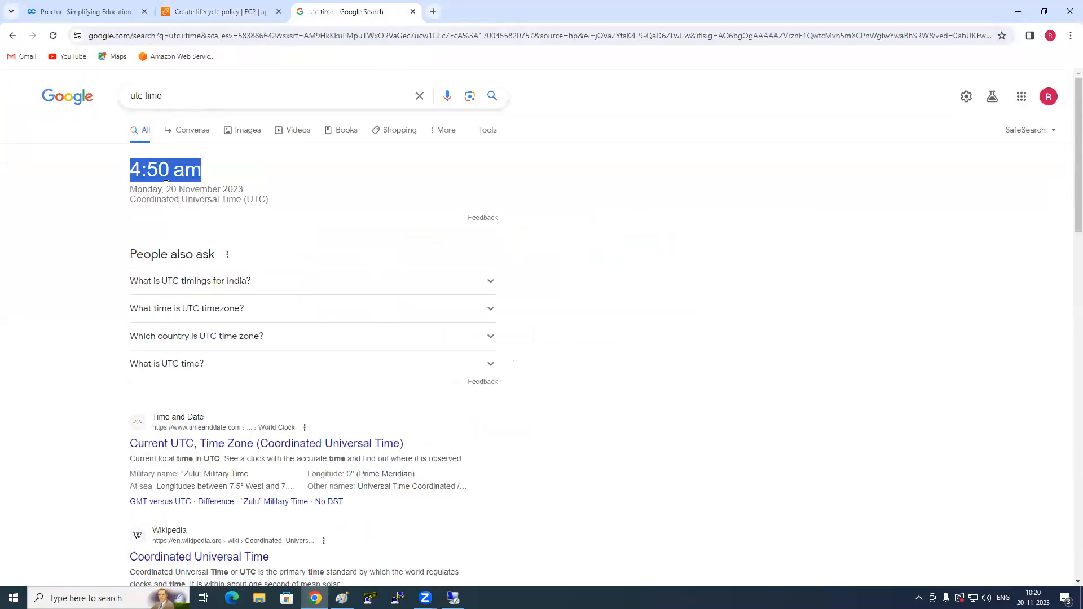
pyautogui.click(226, 10)
pyautogui.click(288, 367)
pyautogui.moveTo(288, 367); pyautogui.dragTo(273, 367)
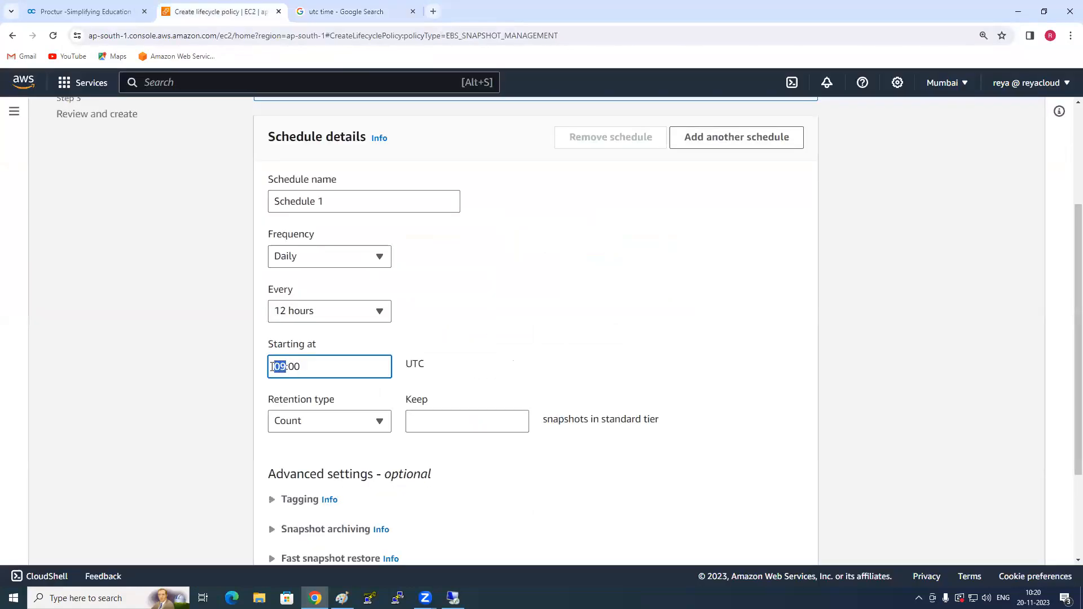
pyautogui.write('05')
pyautogui.click(247, 364)
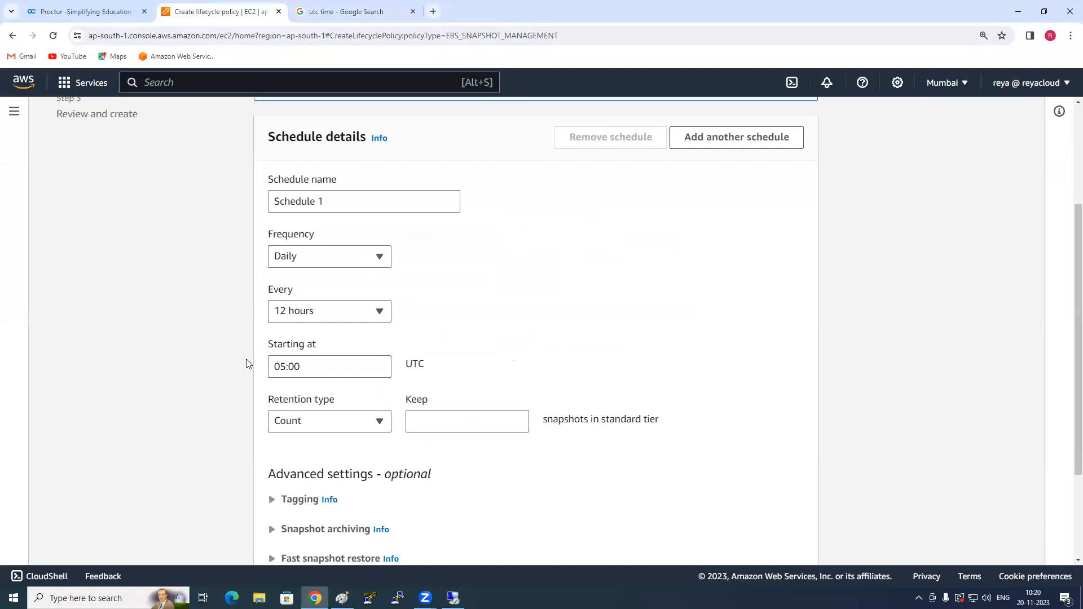
pyautogui.scroll(-2, 307, 389)
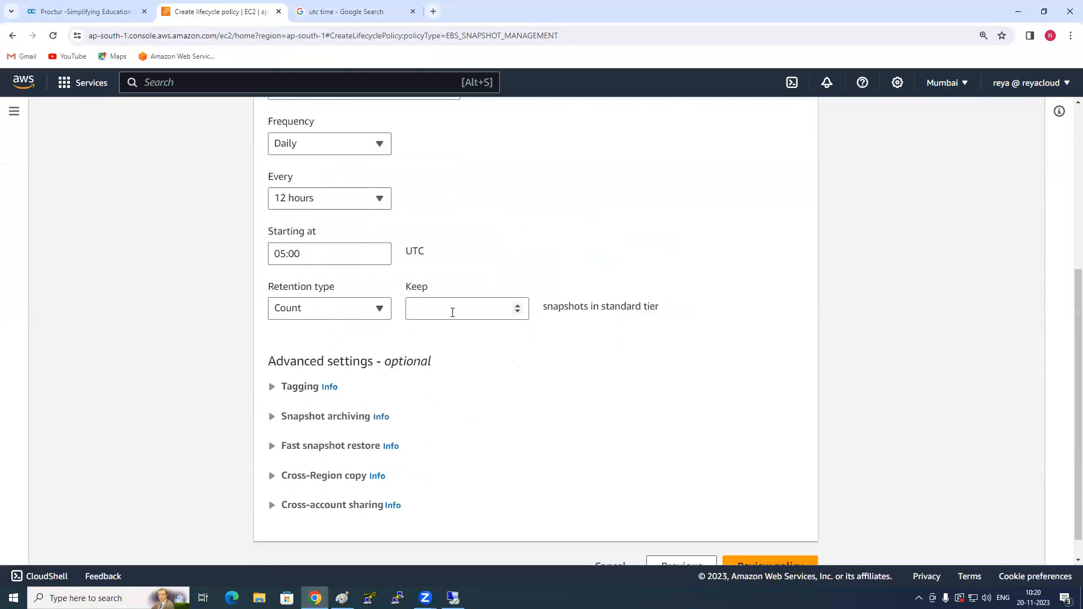
# - Set Schedule 1's count-based retention to keep 7 snapshots in the standard tier
pyautogui.moveTo(266, 287); pyautogui.dragTo(341, 287)
pyautogui.click(185, 310)
pyautogui.click(452, 312)
pyautogui.write('7')
pyautogui.write('7')
pyautogui.moveTo(553, 308); pyautogui.dragTo(720, 325)
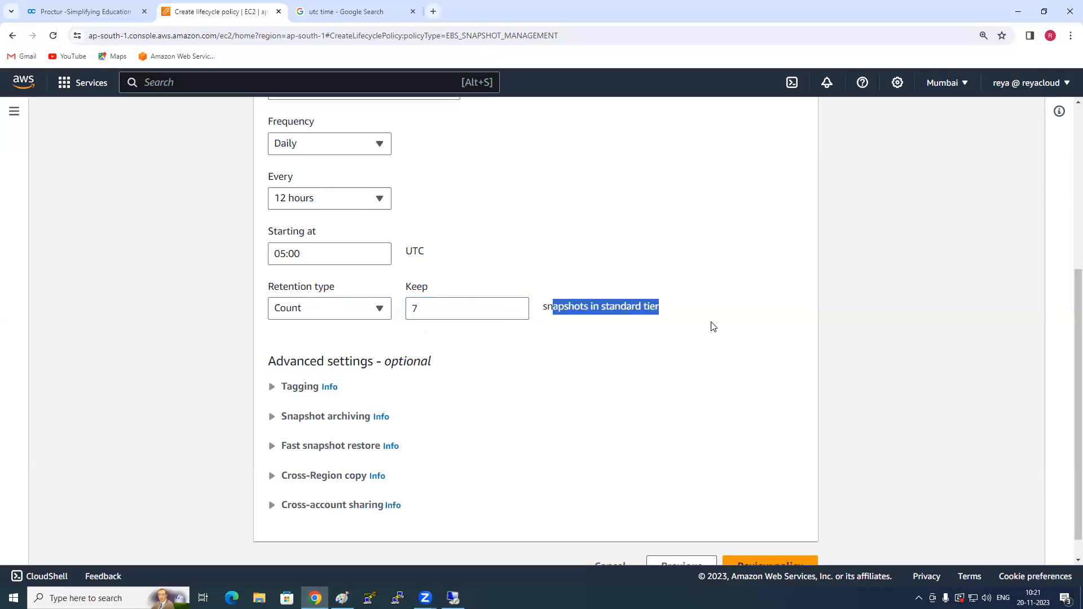
pyautogui.click(714, 327)
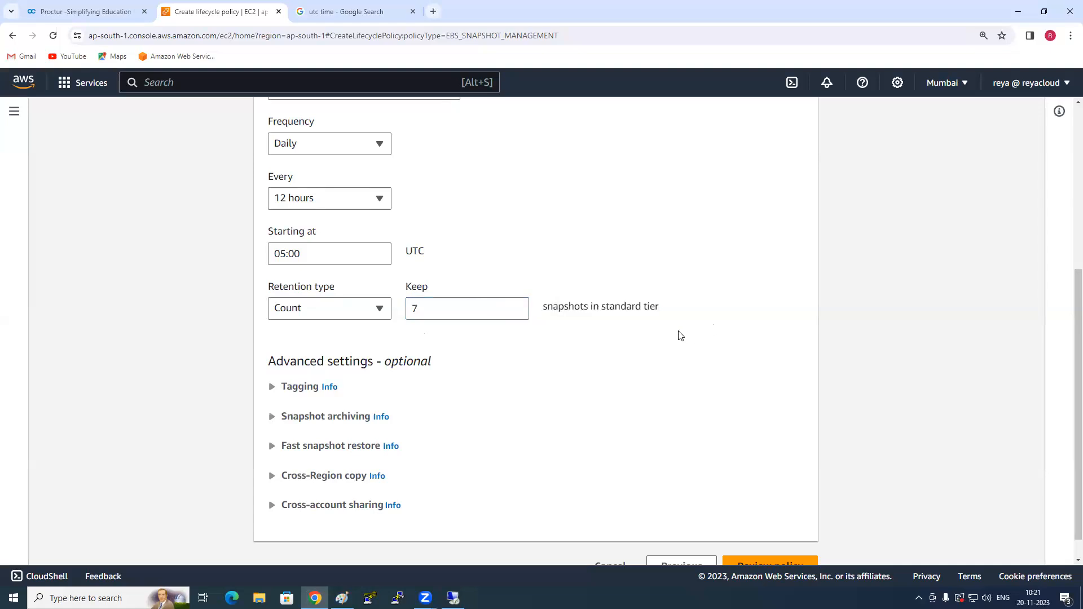
# - Examine the optional snapshot archiving, cross-Region copy and cross-account sharing settings of Schedule 1, leaving them disabled
pyautogui.scroll(-1, 680, 336)
pyautogui.moveTo(386, 334); pyautogui.dragTo(444, 334)
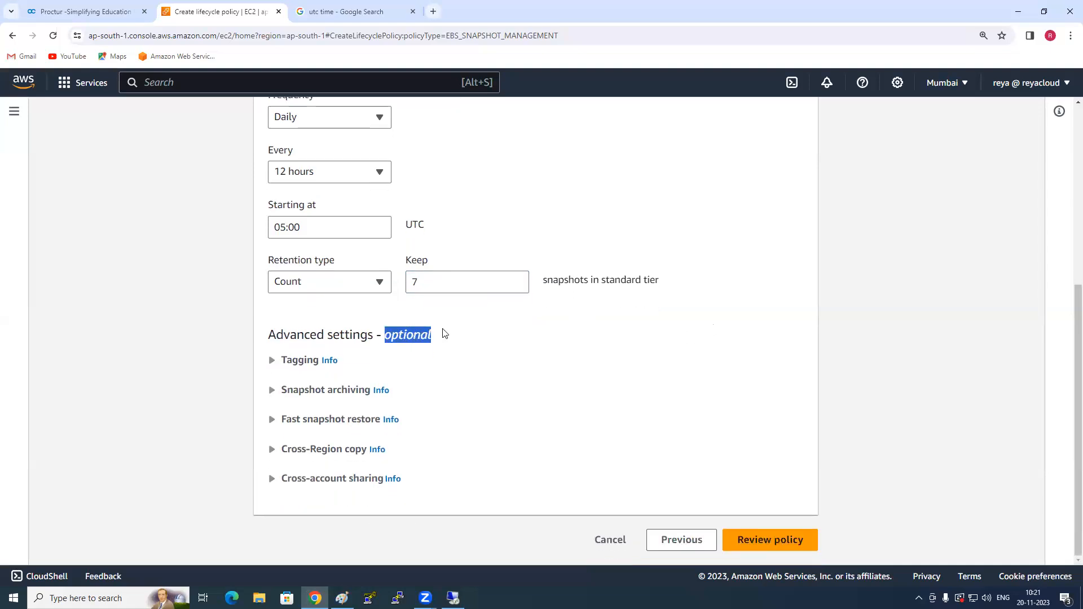
pyautogui.click(188, 382)
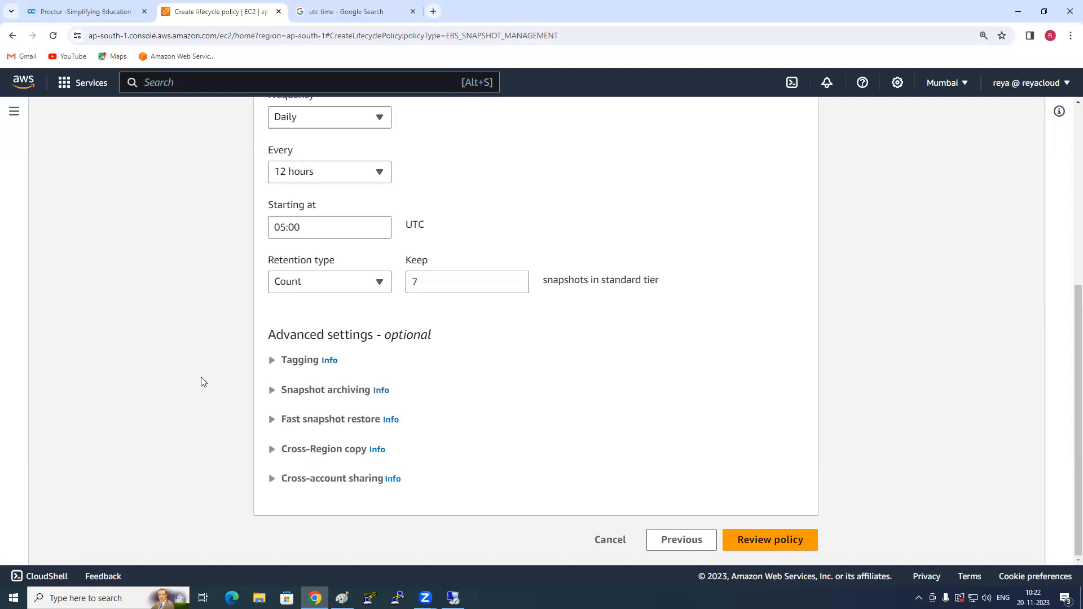
pyautogui.click(271, 390)
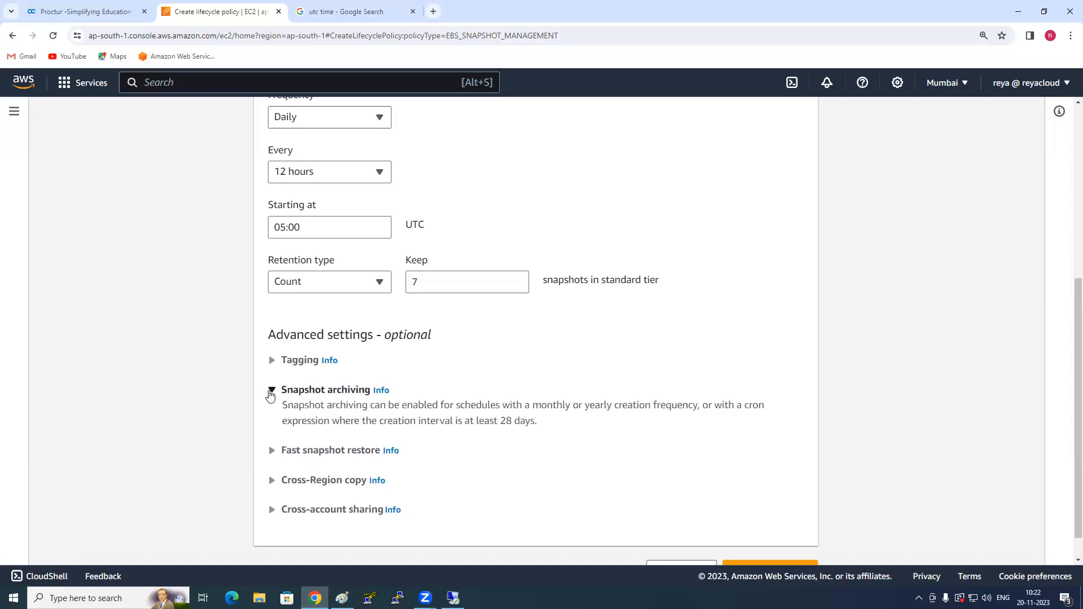
pyautogui.click(271, 391)
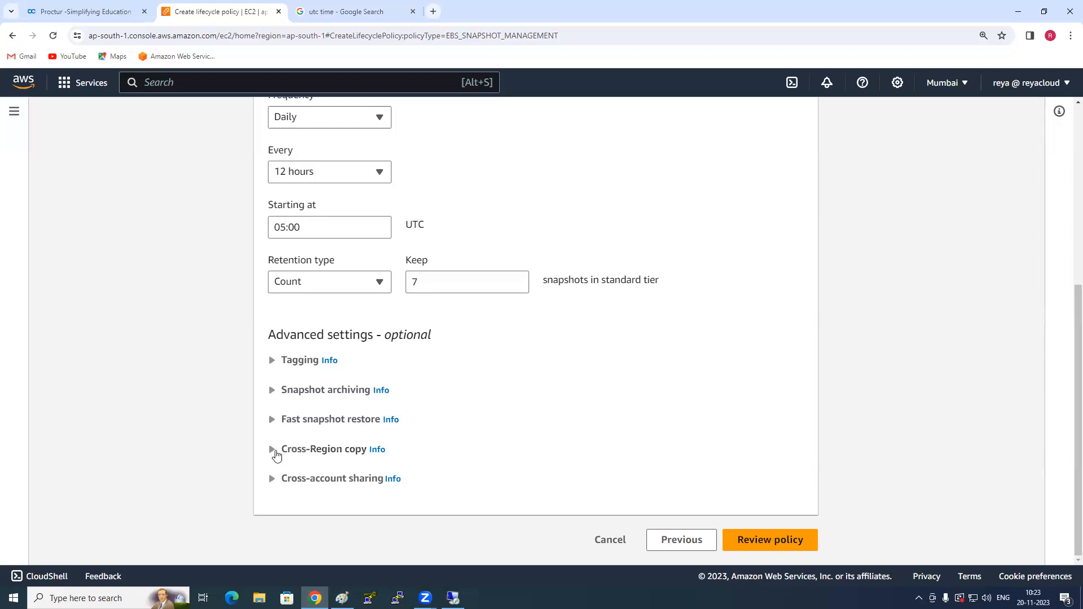
pyautogui.click(273, 451)
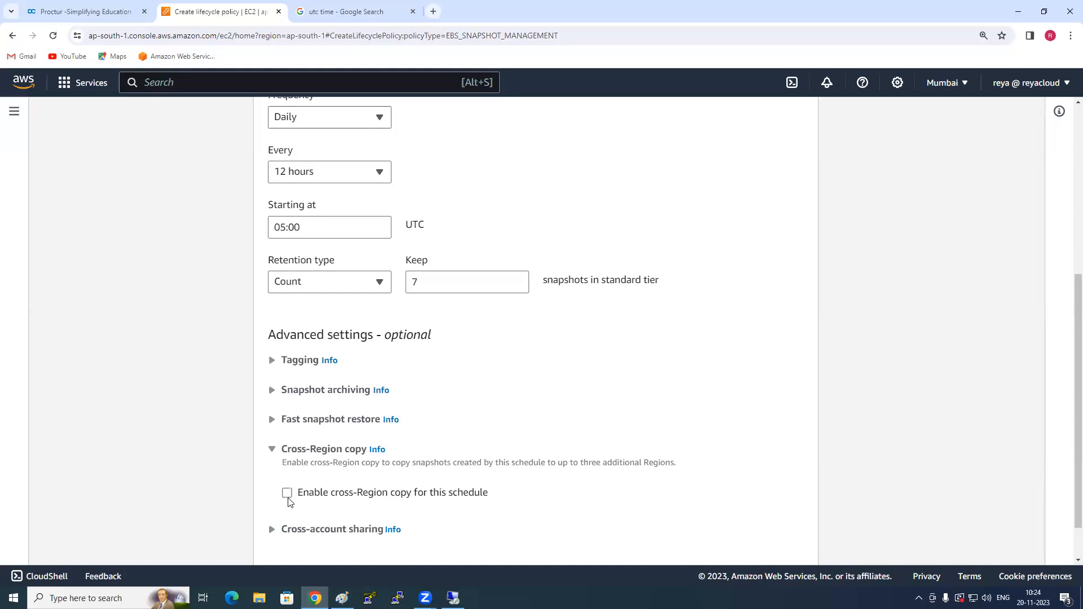
pyautogui.click(289, 450)
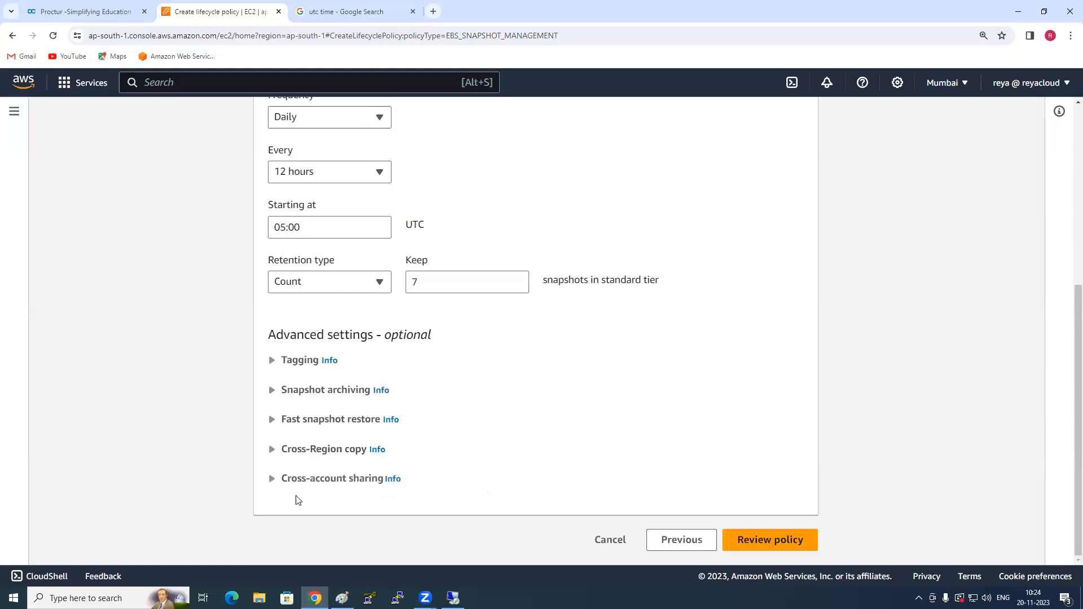
pyautogui.click(294, 485)
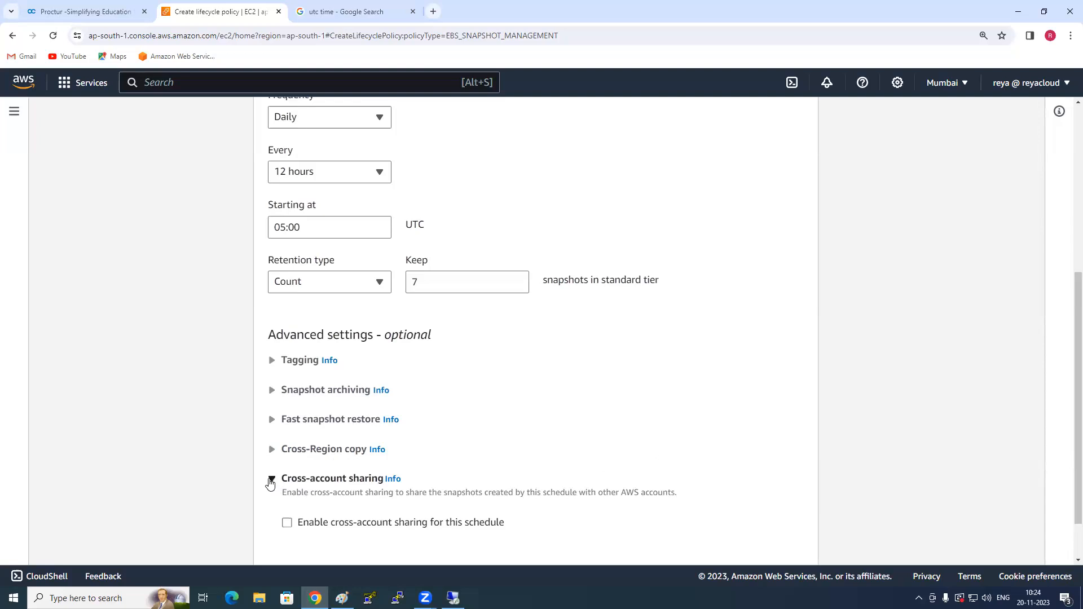
pyautogui.click(271, 479)
pyautogui.moveTo(270, 337); pyautogui.dragTo(459, 331)
pyautogui.click(250, 341)
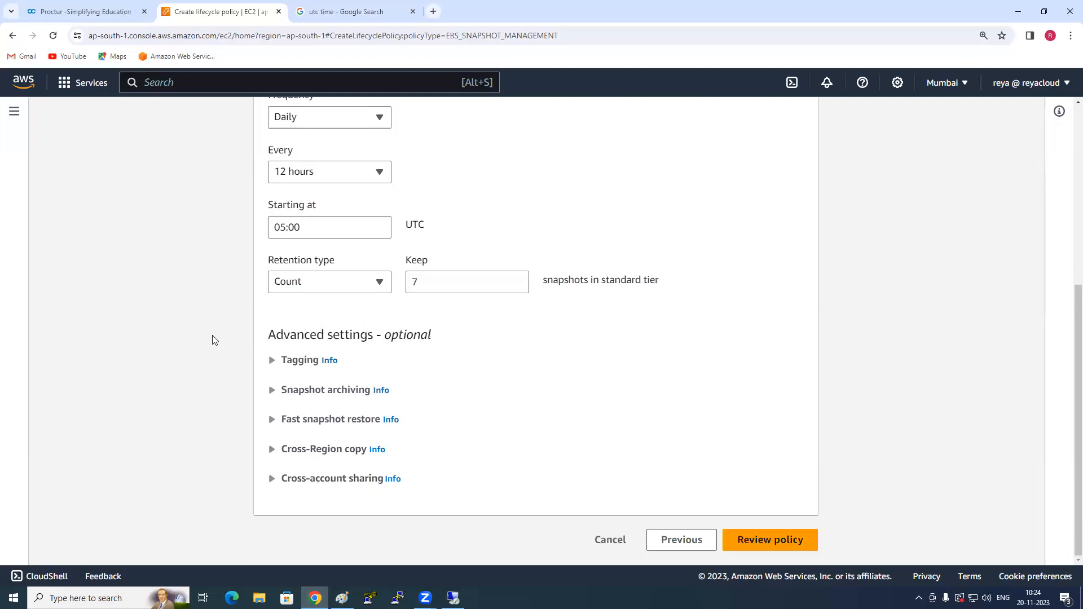
# - Review the policy settings and Schedule 1 configuration, and create the lifecycle policy
pyautogui.scroll(5, 229, 331)
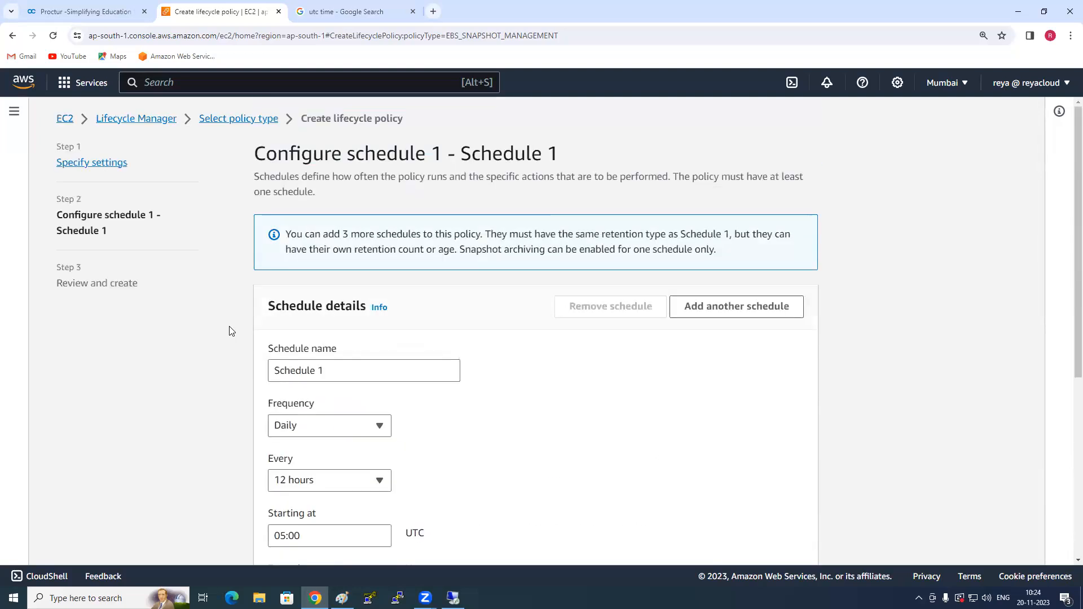
pyautogui.scroll(-5, 764, 539)
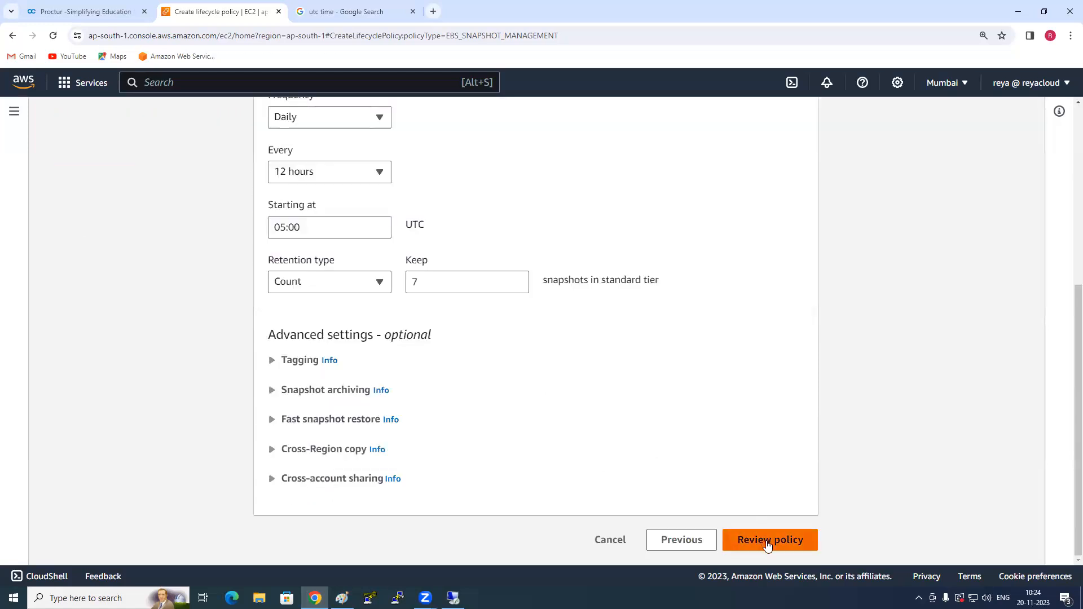
pyautogui.click(767, 543)
pyautogui.scroll(-3, 753, 490)
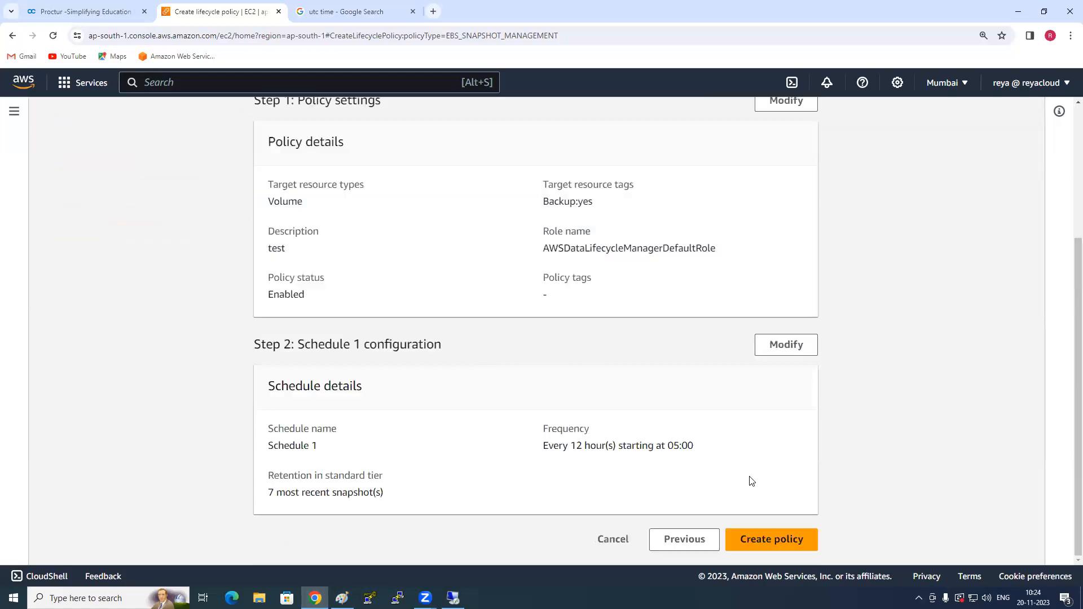
pyautogui.click(773, 541)
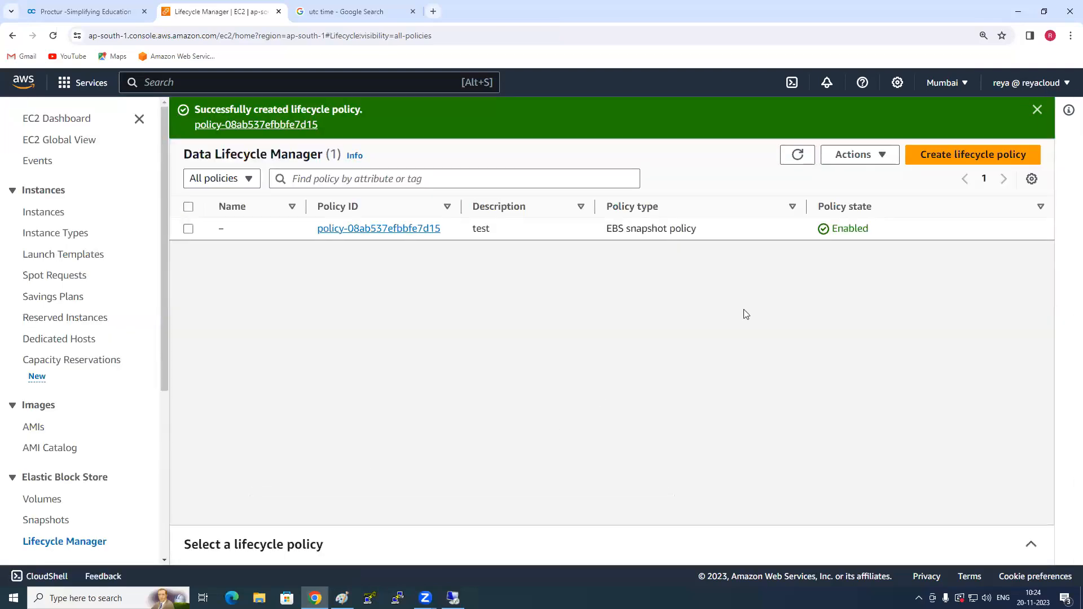
# - Select the new lifecycle policy and examine its available actions, schedule frequency, retain rule and details
pyautogui.click(189, 228)
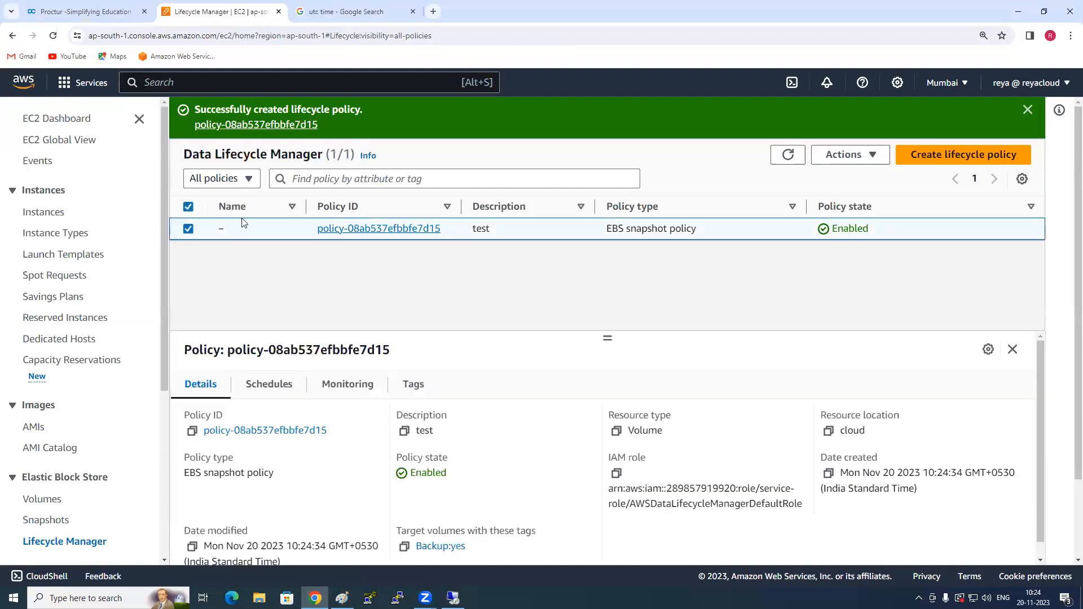
pyautogui.click(870, 156)
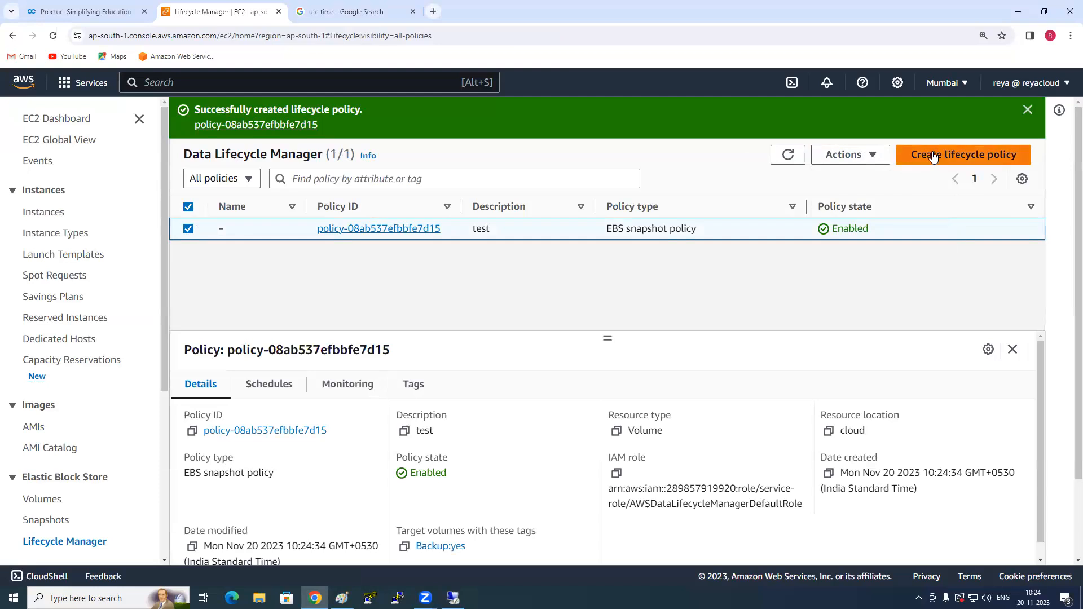
pyautogui.click(224, 179)
pyautogui.click(227, 199)
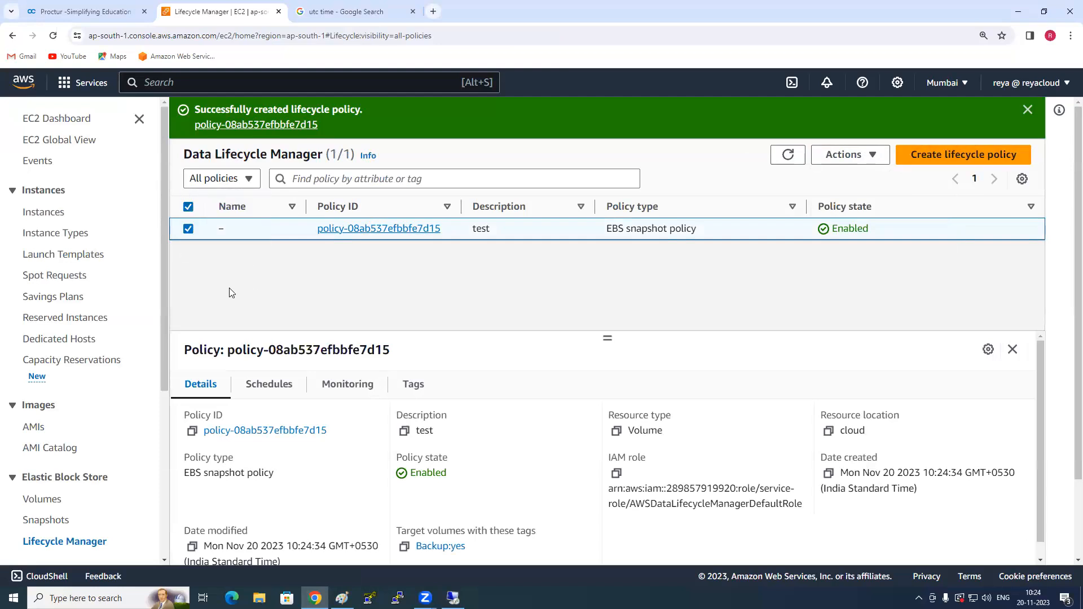
pyautogui.click(269, 388)
pyautogui.moveTo(195, 478); pyautogui.dragTo(375, 477)
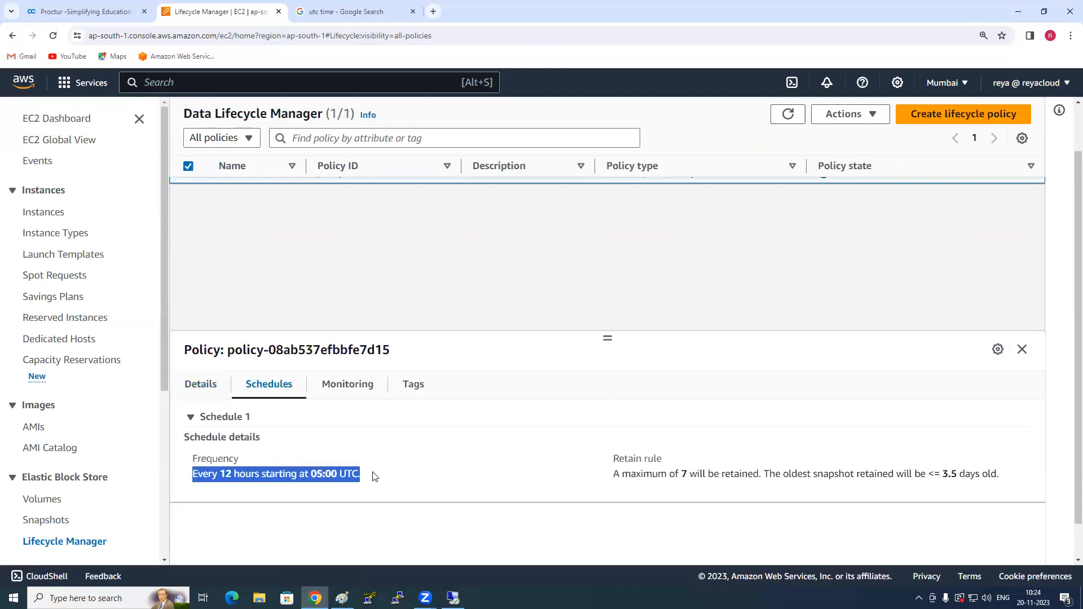
pyautogui.click(374, 473)
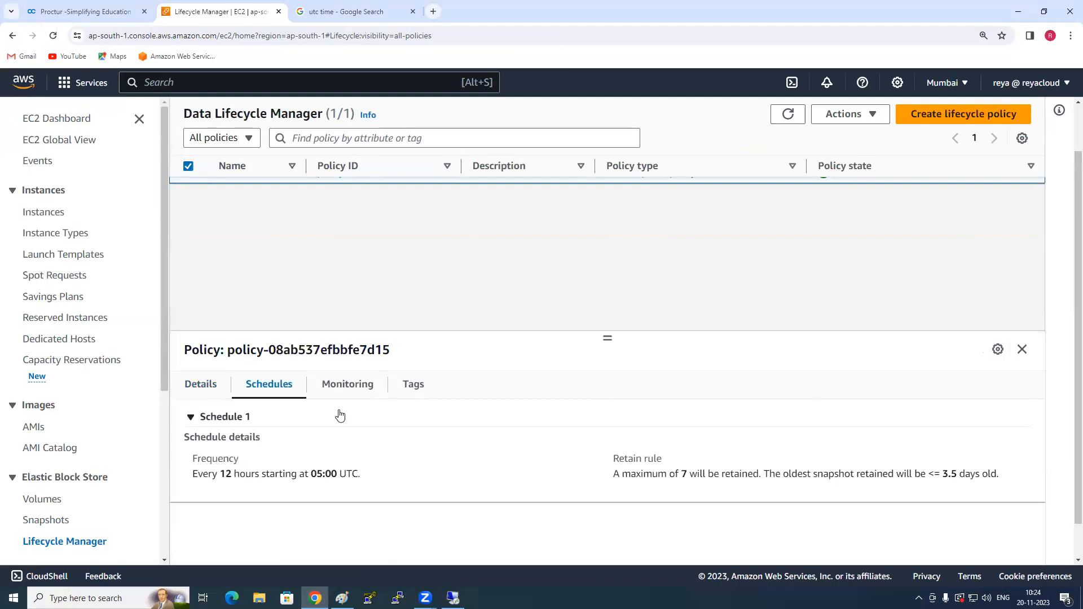
pyautogui.click(205, 386)
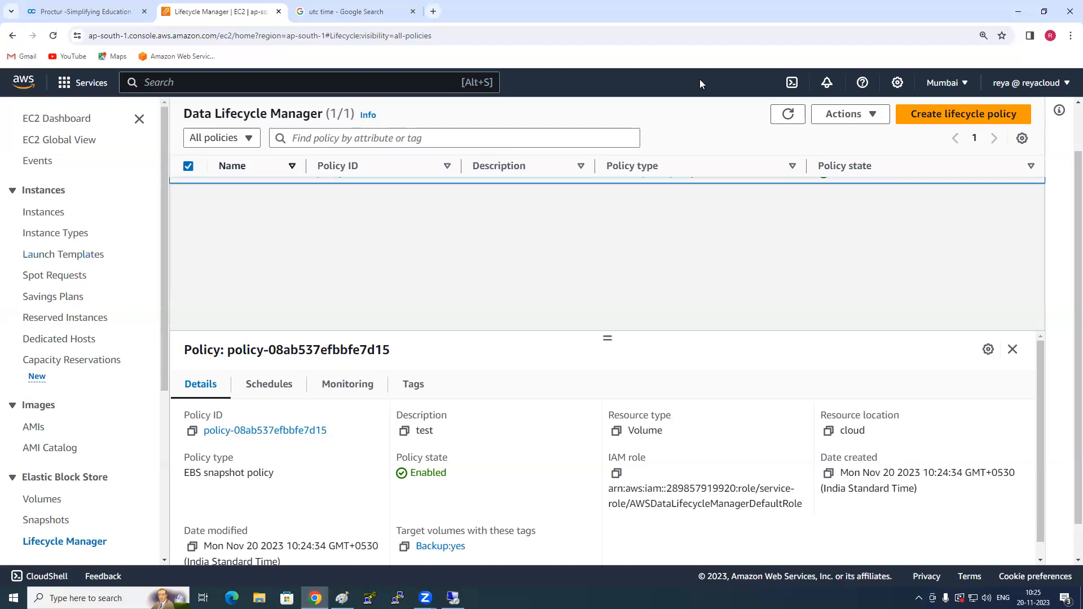
# - Open the lifecycle policy for modification, check its editable settings, and return to Lifecycle Manager without saving changes
pyautogui.click(876, 116)
pyautogui.click(875, 135)
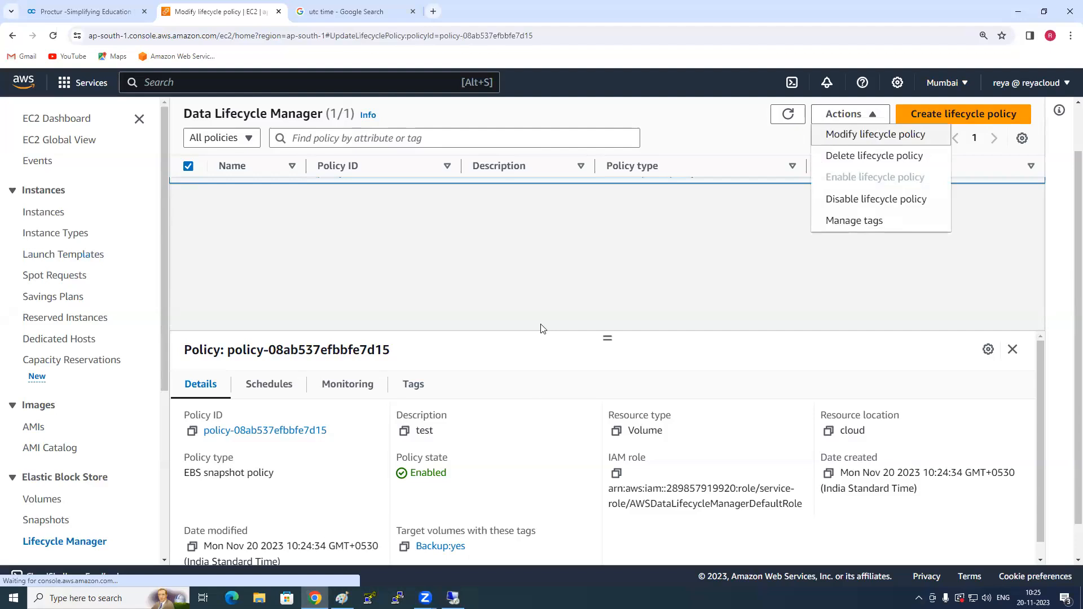
pyautogui.scroll(-3, 636, 310)
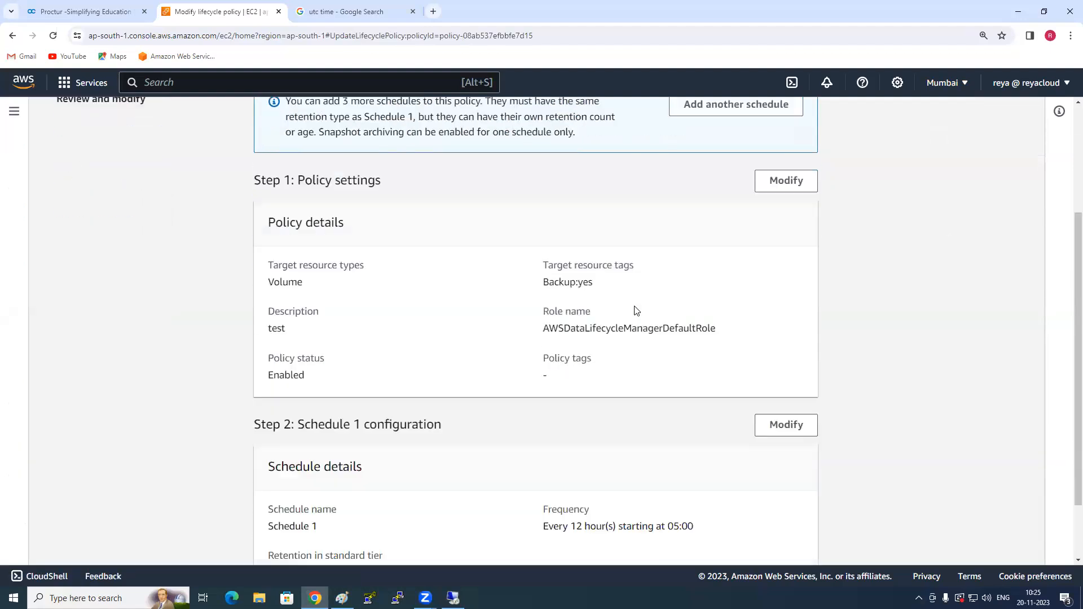
pyautogui.scroll(2, 636, 310)
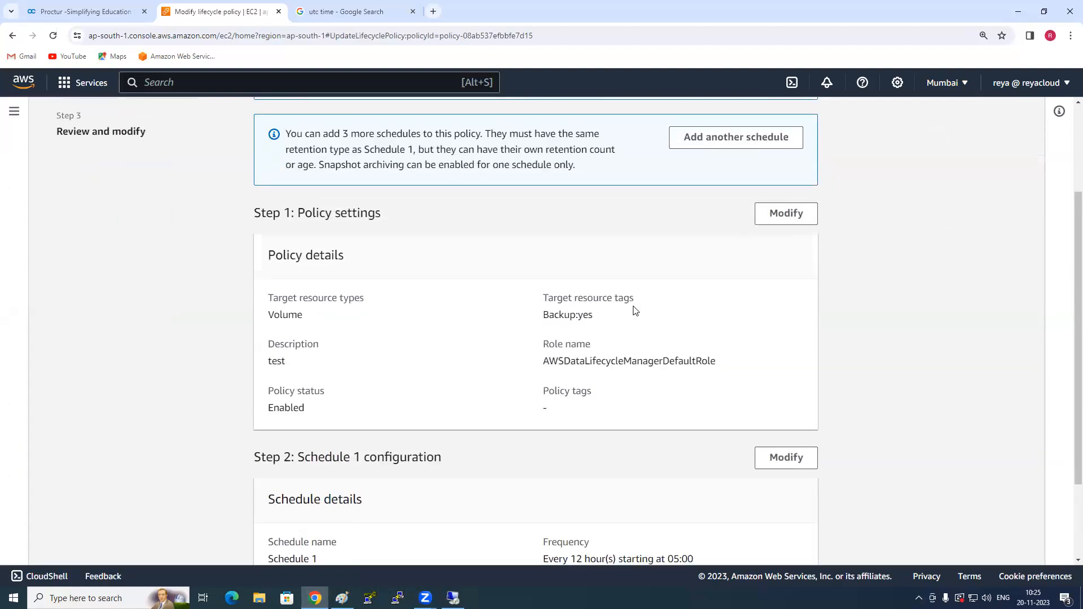
pyautogui.click(786, 214)
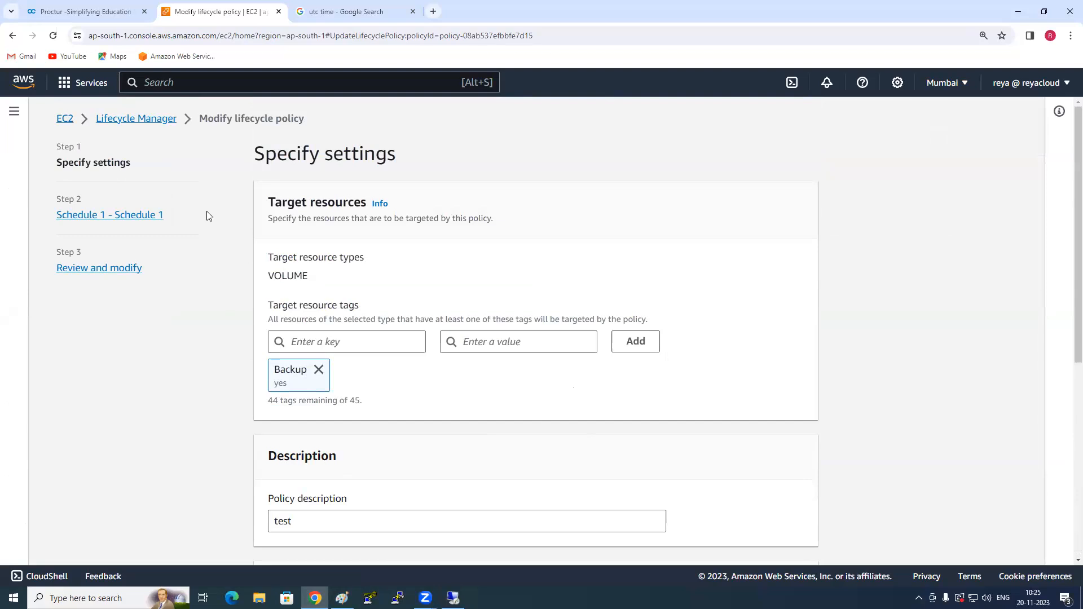
pyautogui.click(152, 121)
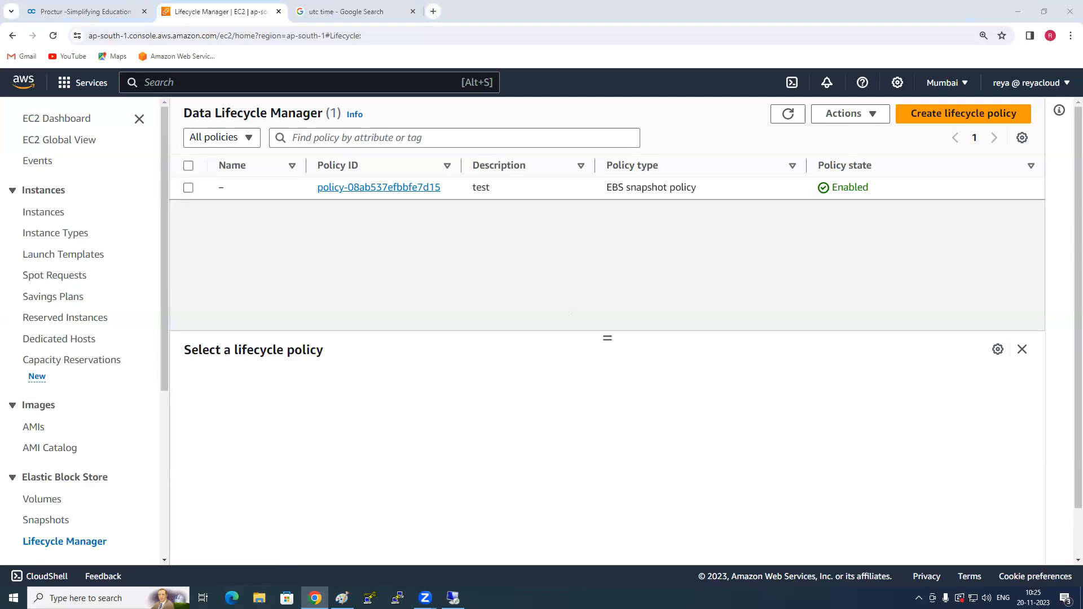
# - Switch to File Explorer, open the recent text file Tasks in Notepad, and maximize its window
pyautogui.click(259, 598)
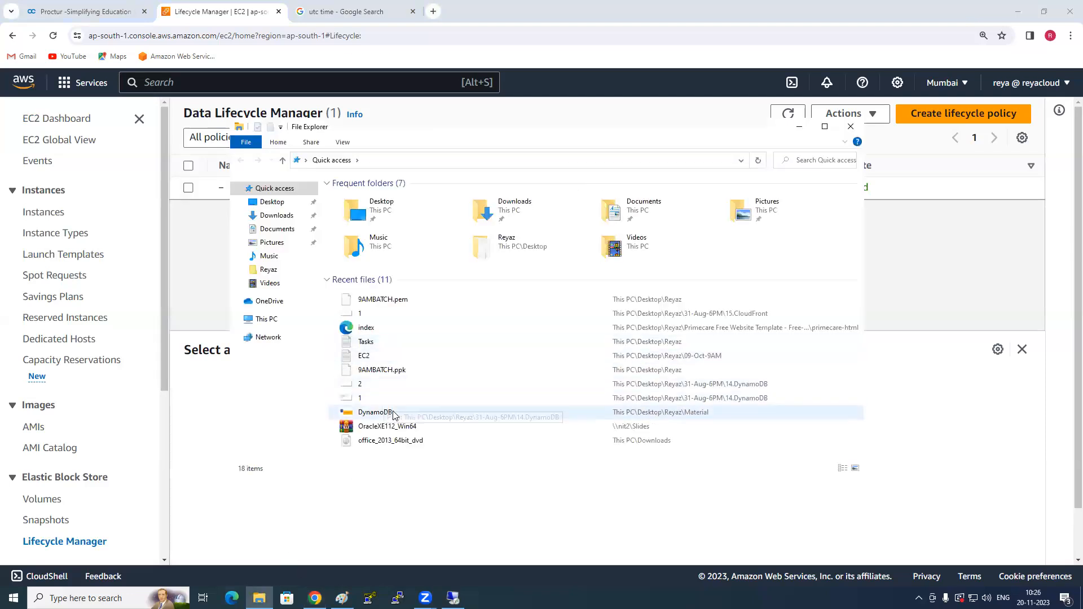
pyautogui.doubleClick(380, 342)
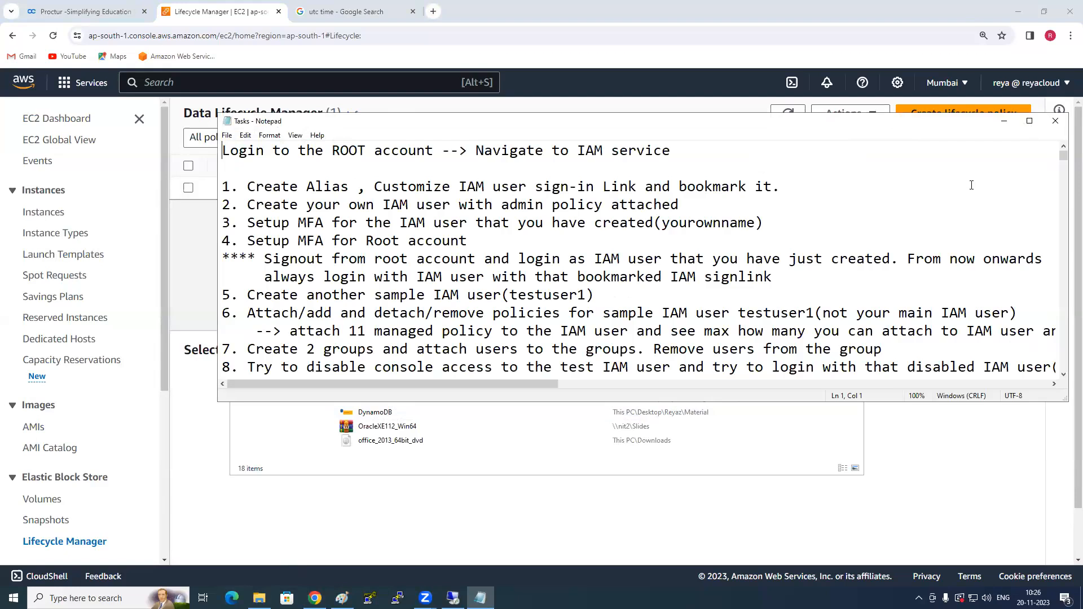
pyautogui.click(1029, 120)
# - Locate the TASKS section that starts with launching 4 Windows EC2 instances in the Tasks file
pyautogui.scroll(-20, 507, 348)
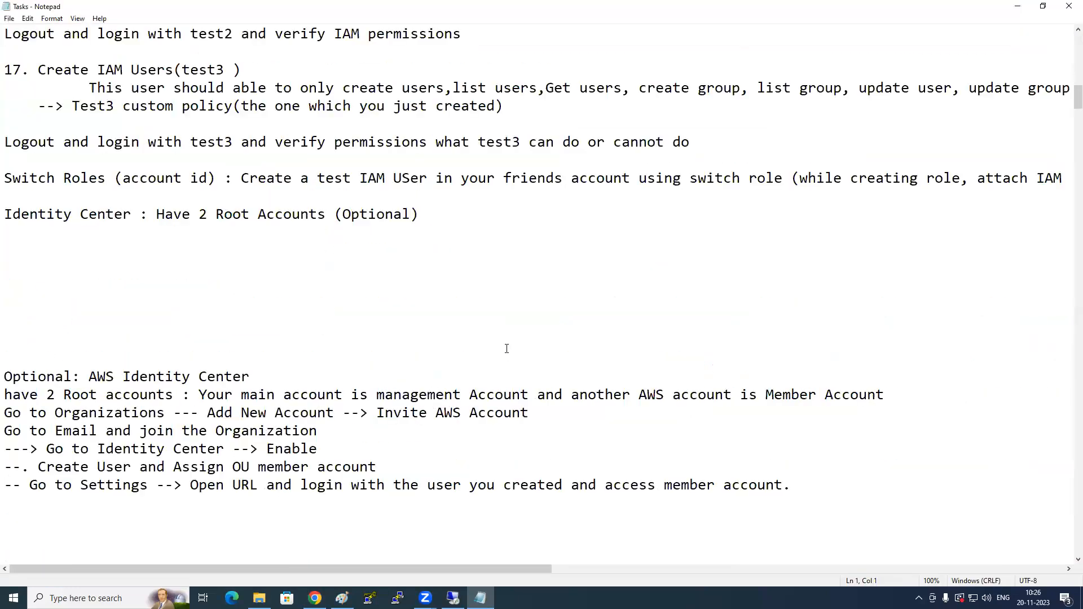
pyautogui.scroll(-15, 507, 349)
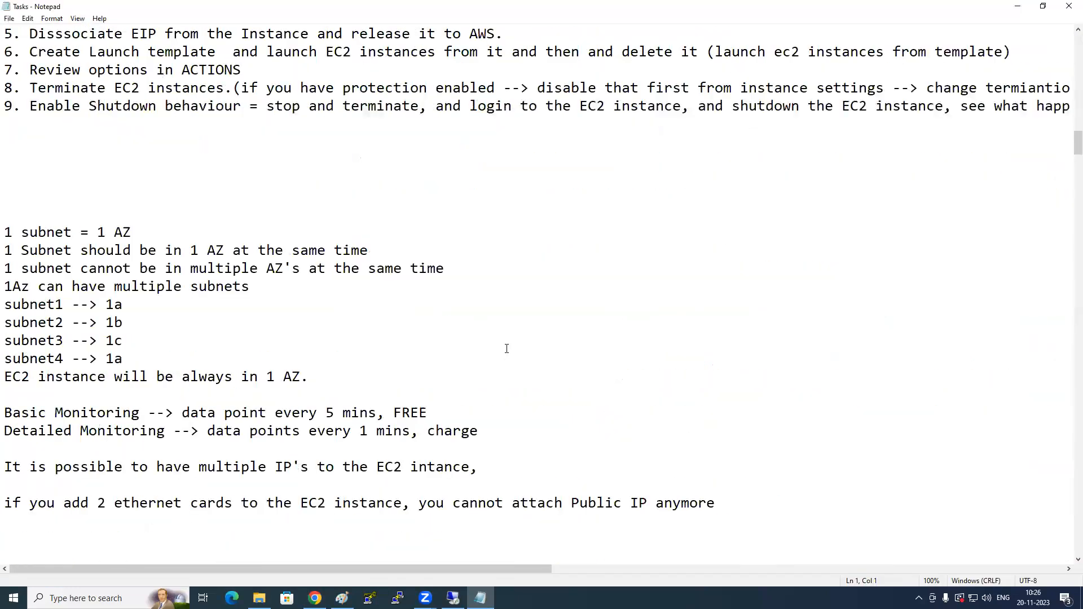
pyautogui.scroll(-6, 510, 349)
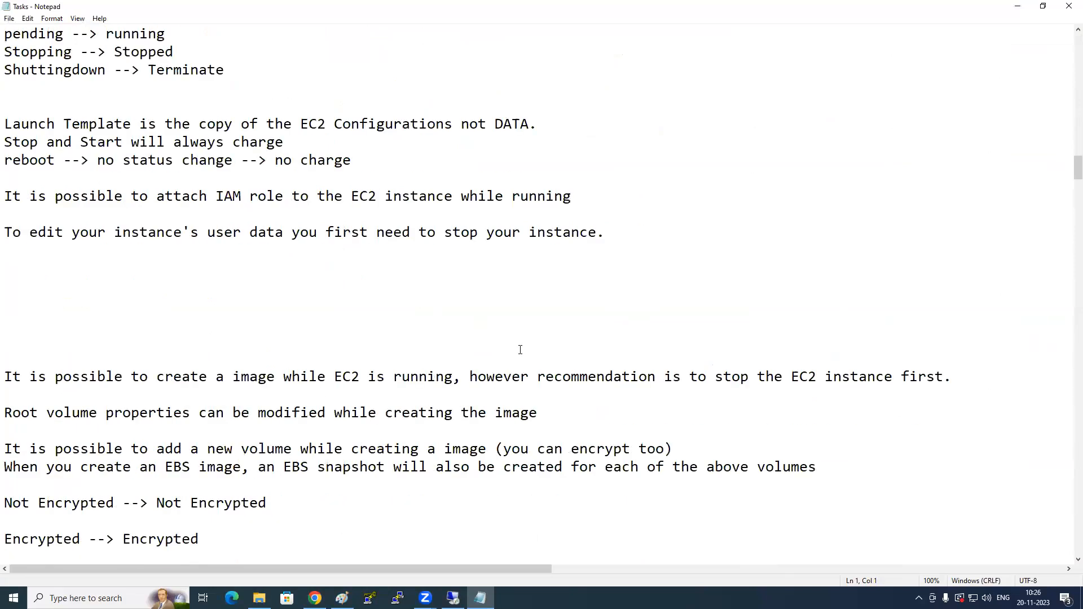
pyautogui.scroll(-12, 520, 349)
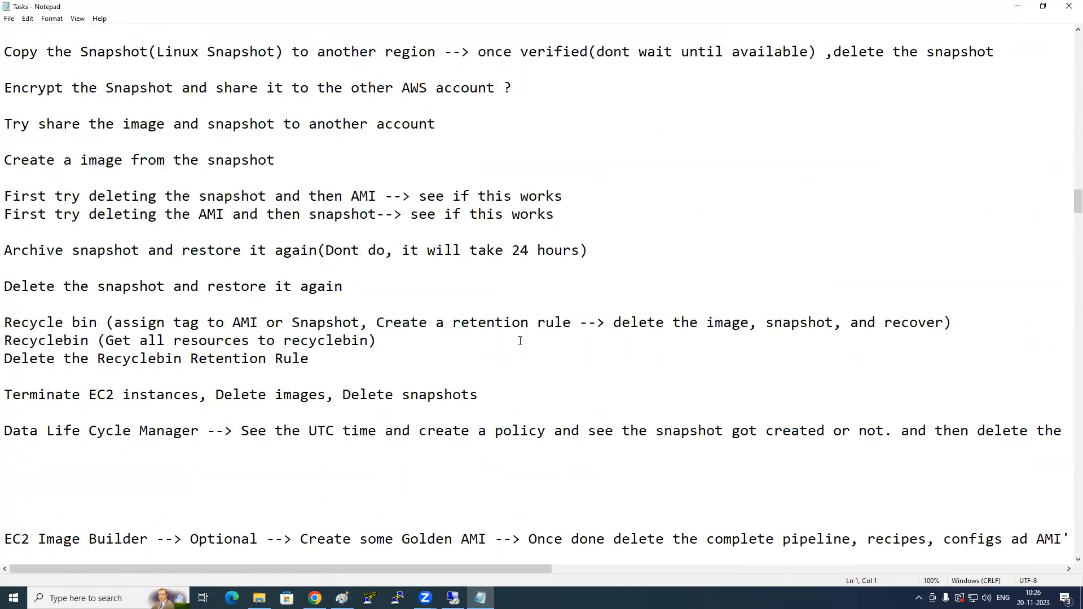
pyautogui.scroll(-9, 520, 341)
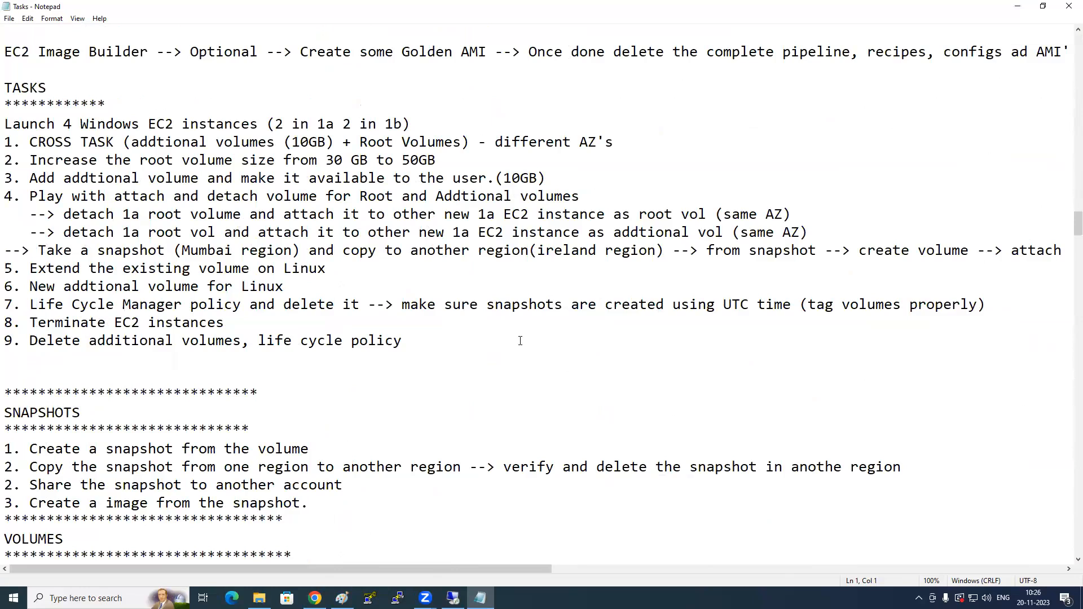
pyautogui.scroll(-1, 520, 341)
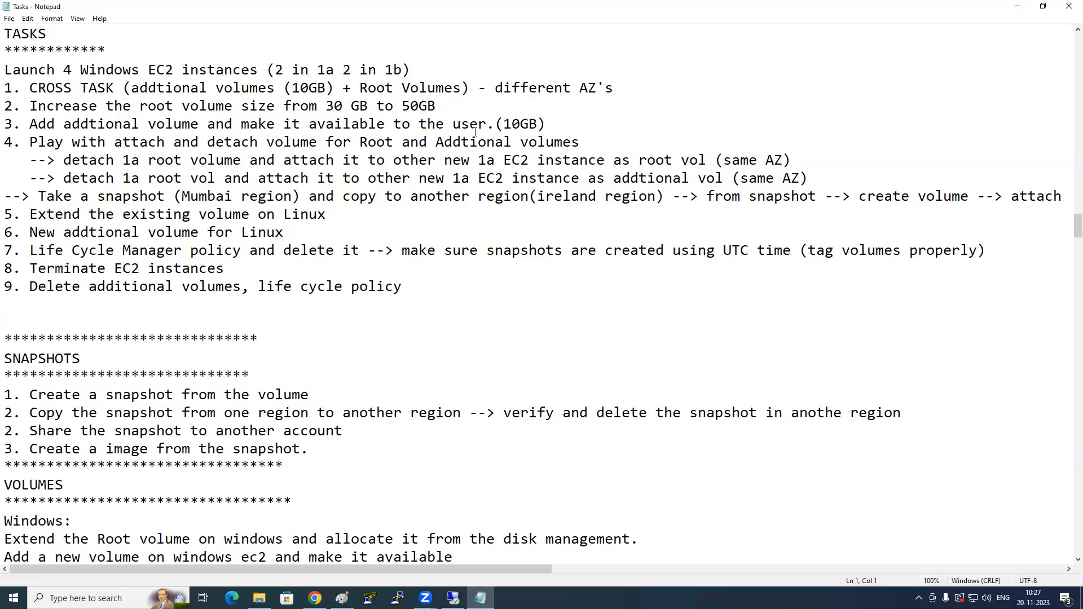
# - Review tasks 2 to 5, highlighting root volume resizing, additional volumes, attach and detach practice, and the cross-region snapshot copy
pyautogui.click(401, 71)
pyautogui.moveTo(30, 106); pyautogui.dragTo(471, 103)
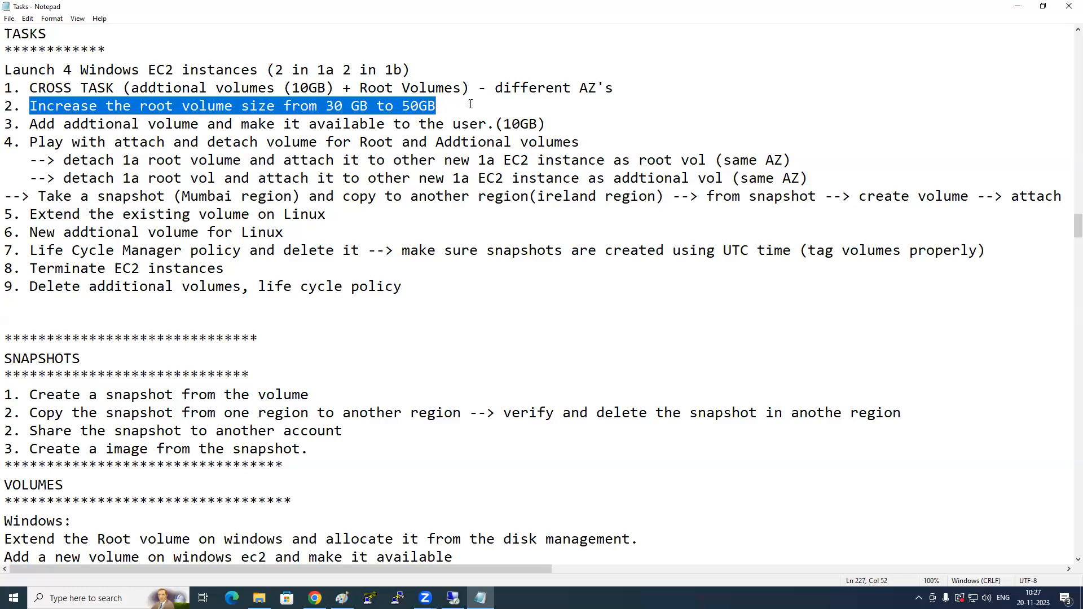
pyautogui.click(471, 124)
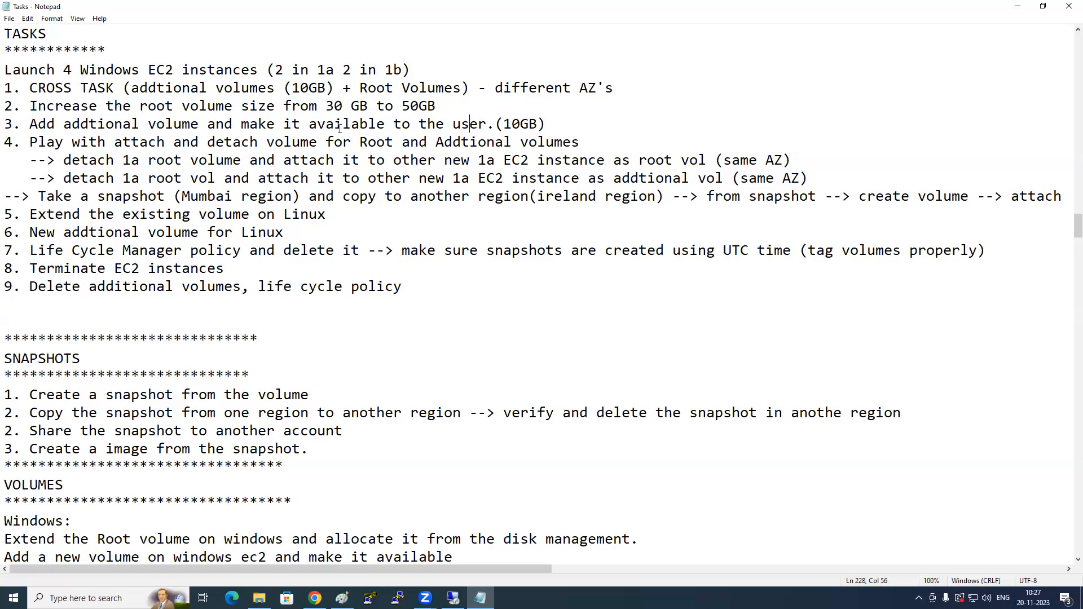
pyautogui.moveTo(35, 123); pyautogui.dragTo(309, 123)
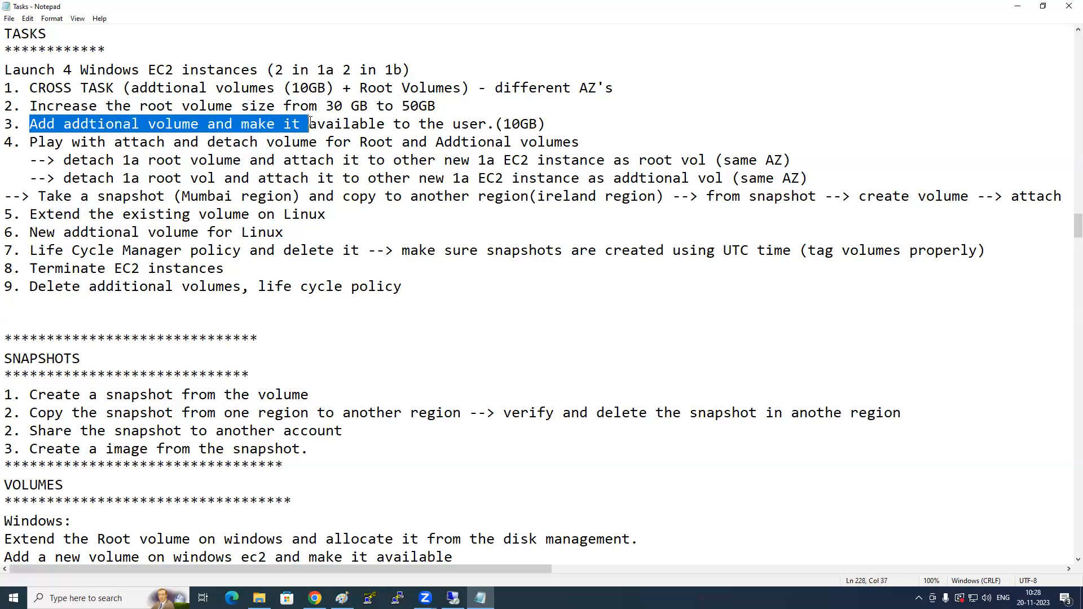
pyautogui.click(300, 159)
pyautogui.moveTo(49, 144); pyautogui.dragTo(504, 142)
pyautogui.click(457, 173)
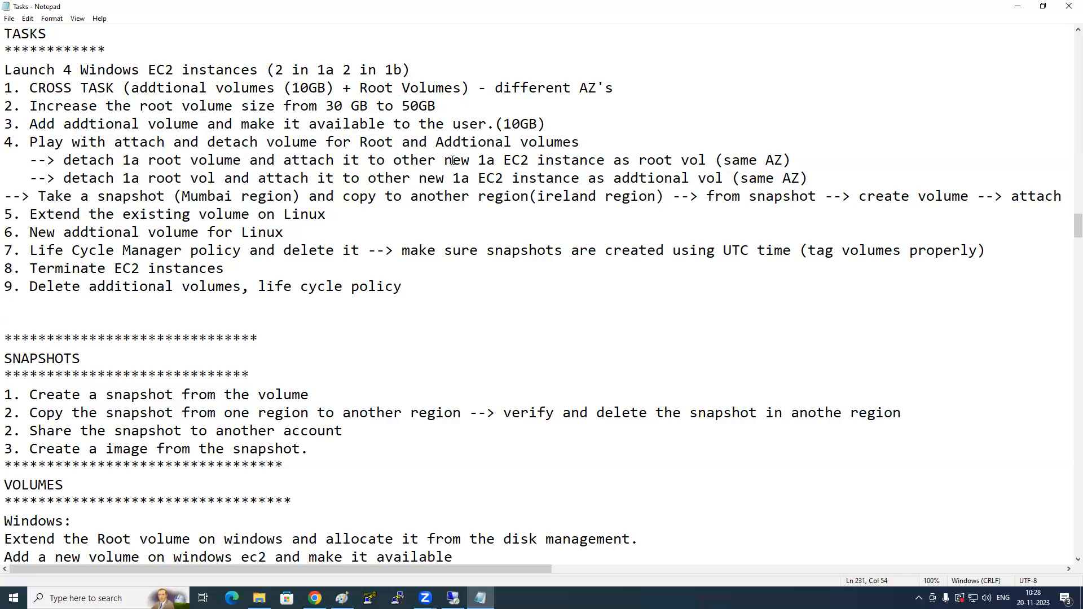
pyautogui.moveTo(38, 196); pyautogui.dragTo(950, 196)
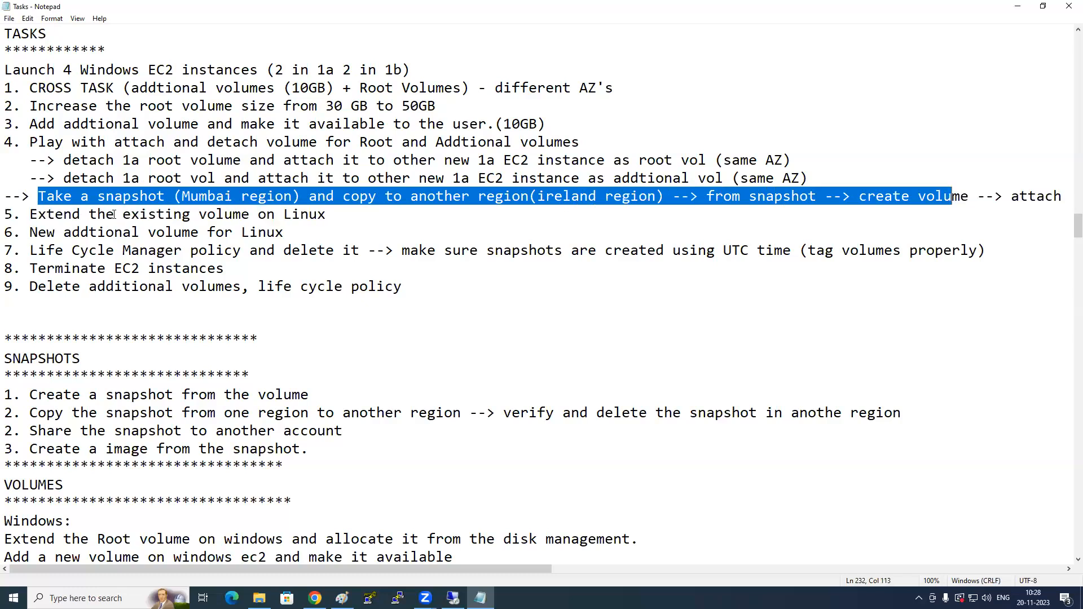
pyautogui.click(115, 214)
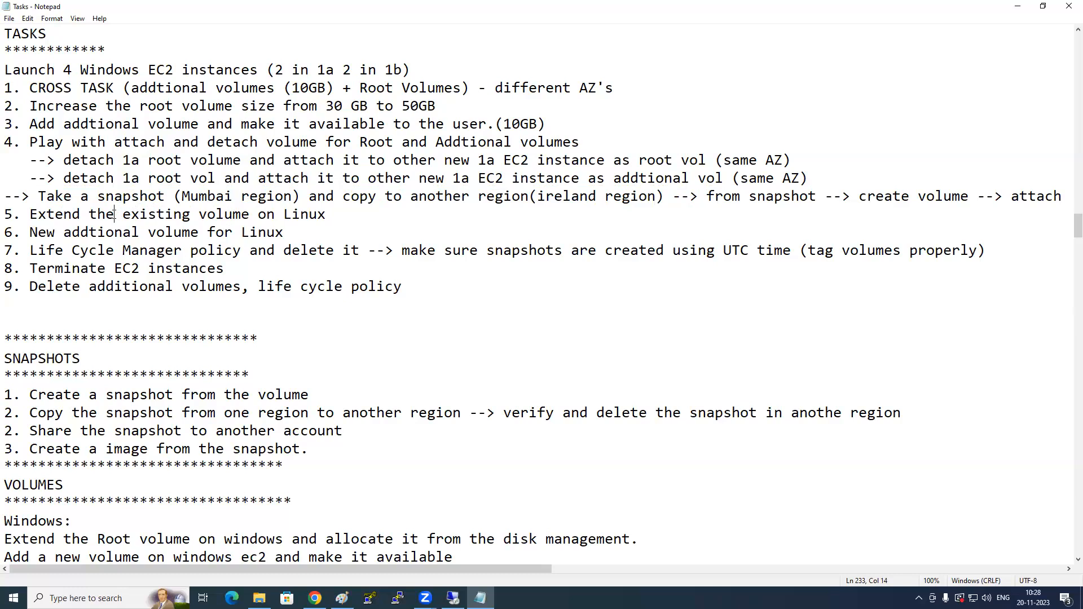
# - Switch to Chrome and open the Modify volume form for Server1-AddtionalVolume from the EBS volumes list
pyautogui.press('super+e')
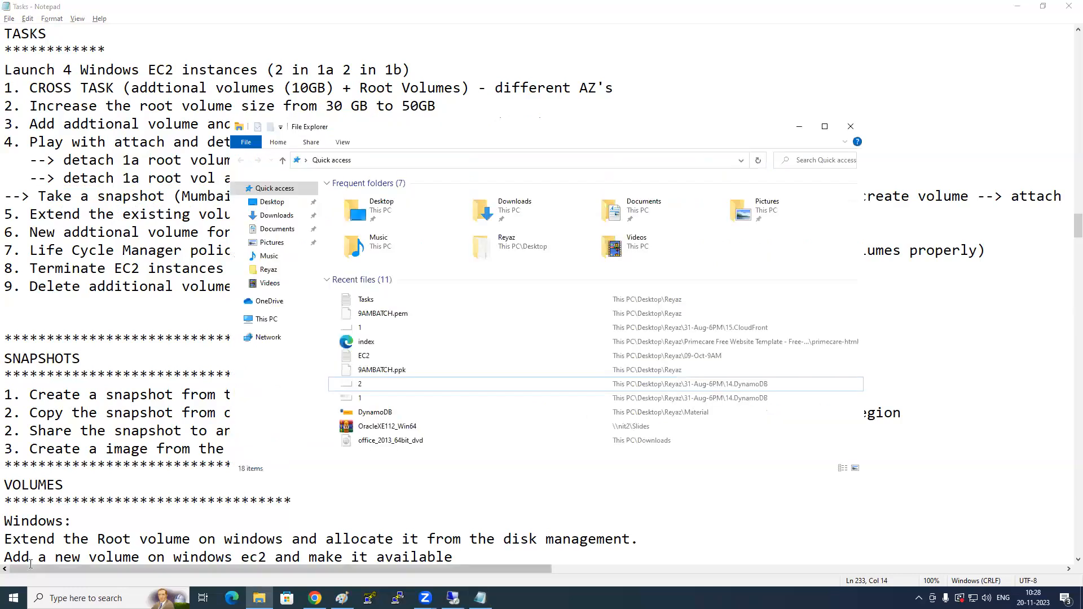
pyautogui.click(315, 598)
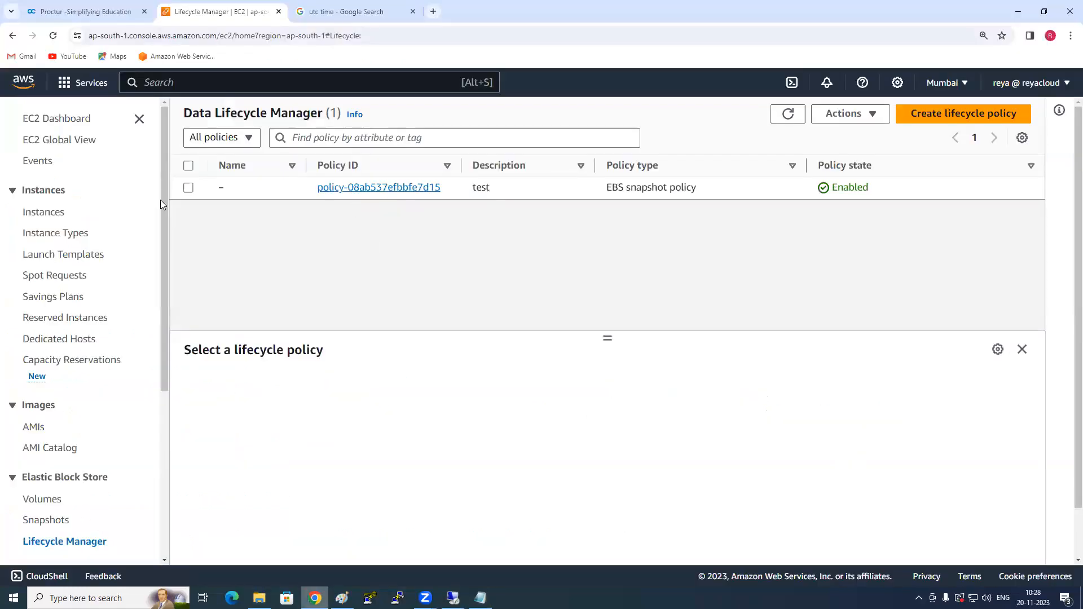
pyautogui.click(44, 499)
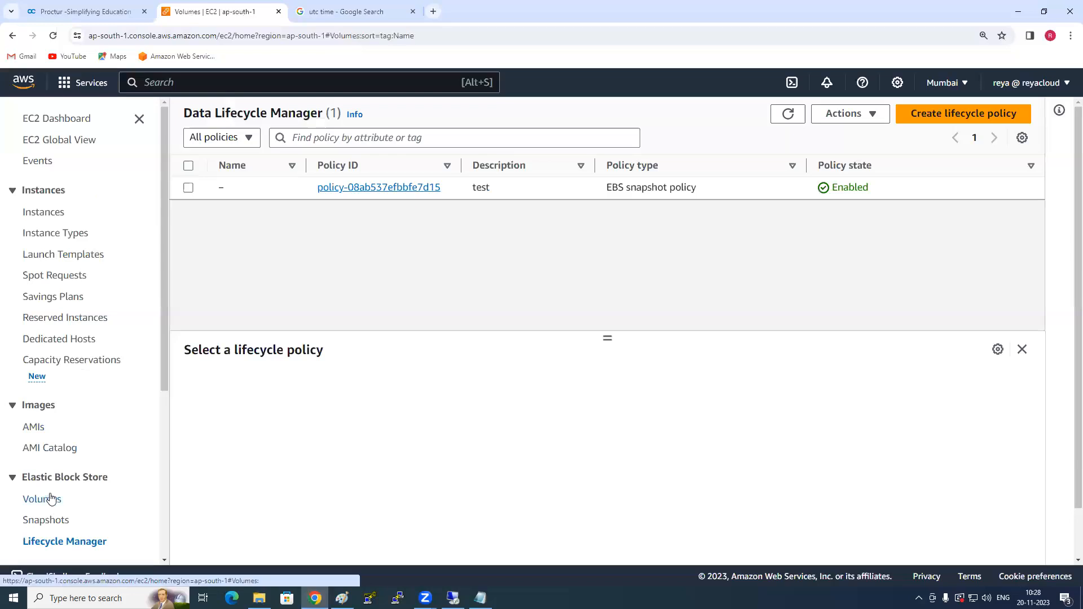
pyautogui.click(187, 187)
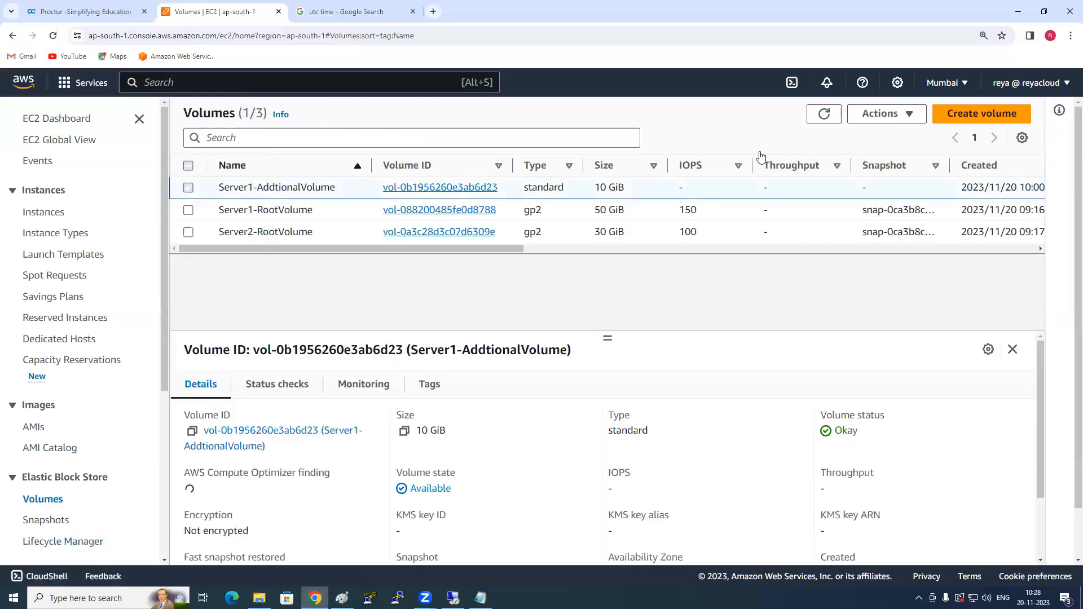
pyautogui.click(880, 113)
pyautogui.click(890, 133)
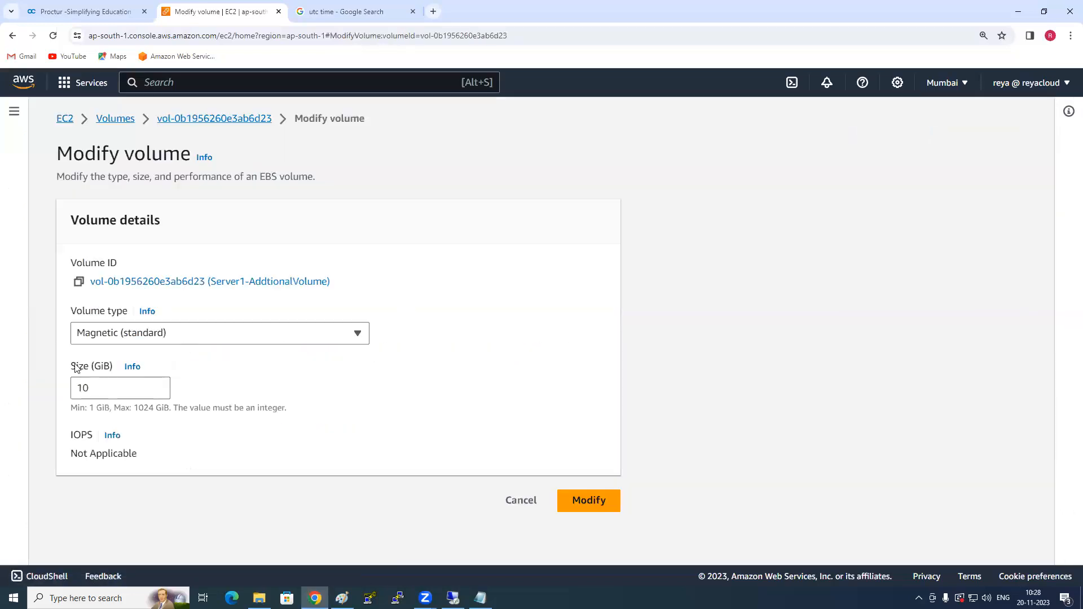
# - Set the volume size to 20 GiB and submit the modification up to its confirmation dialog
pyautogui.click(80, 388)
pyautogui.press('BackSpace')
pyautogui.write('2')
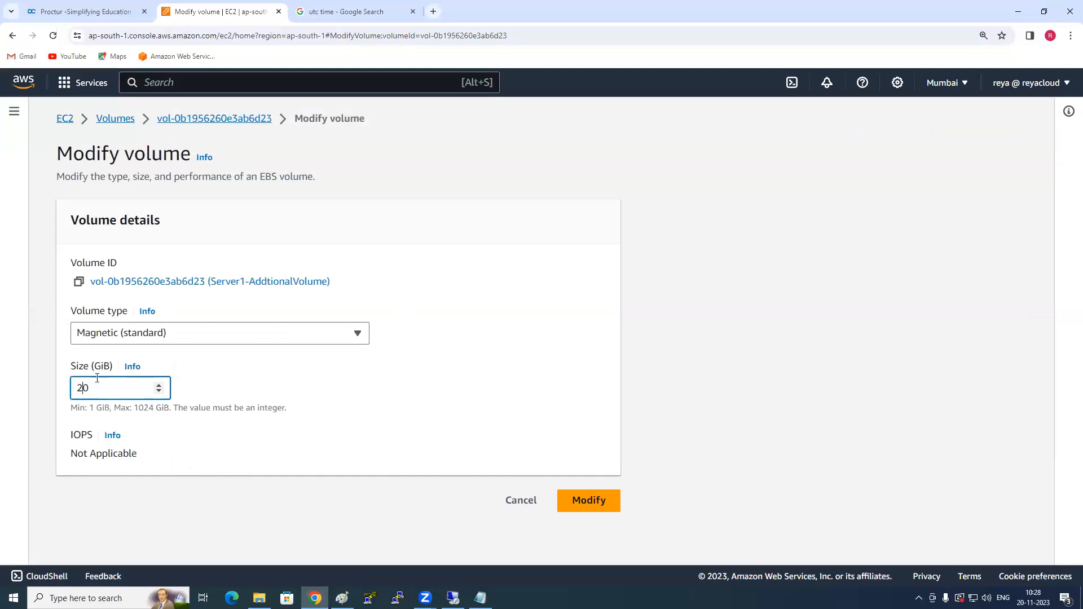
pyautogui.click(603, 509)
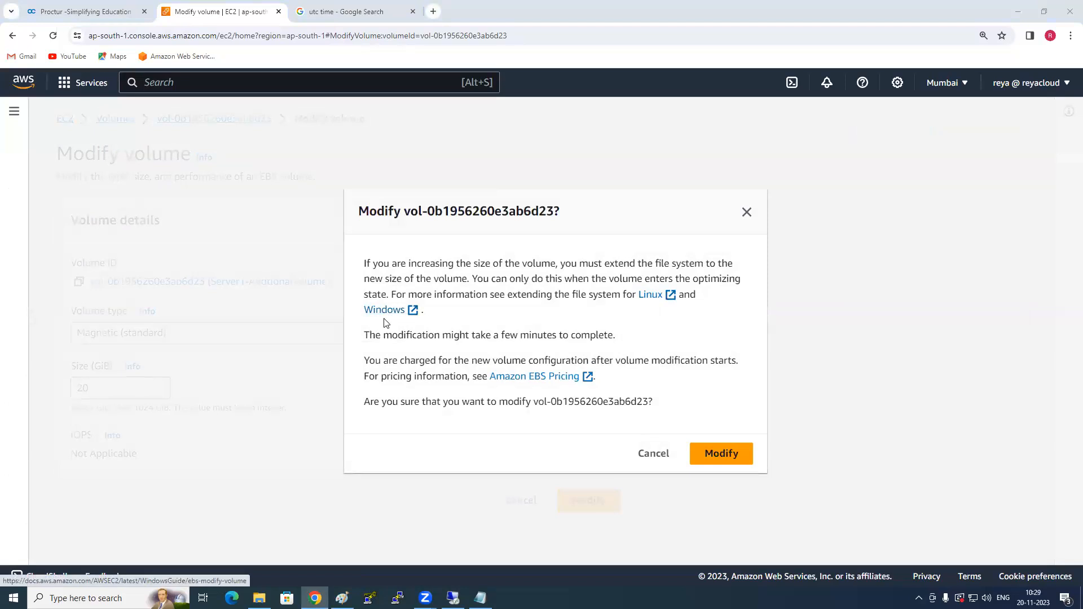
# - Open the linked Linux documentation in a new tab, enlarge it to 125%, and open "Extend a Linux file system after resizing a volume"
pyautogui.rightClick(652, 299)
pyautogui.click(674, 307)
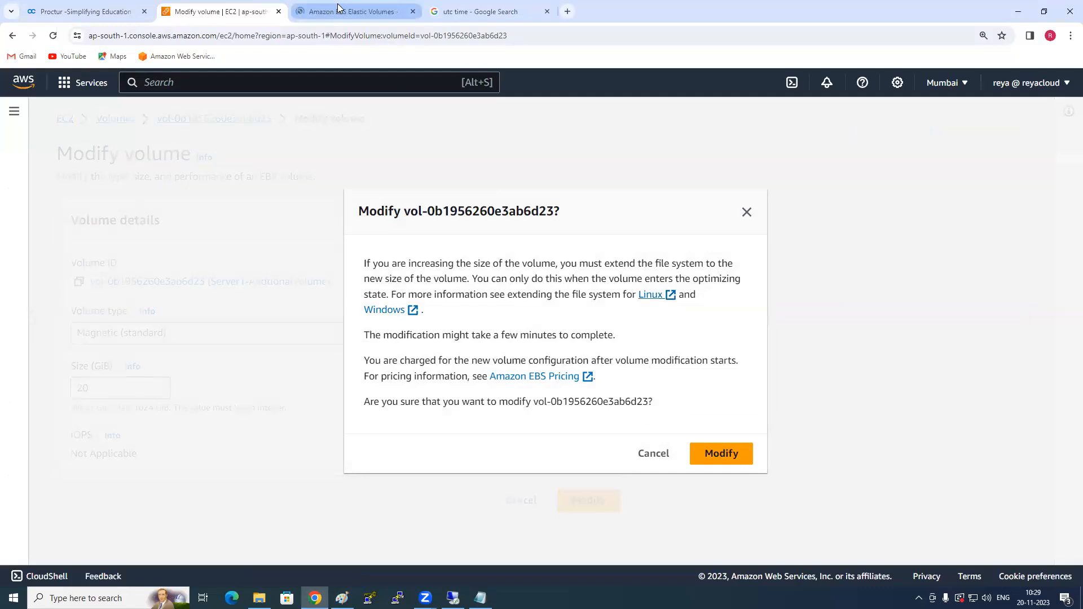
pyautogui.click(339, 8)
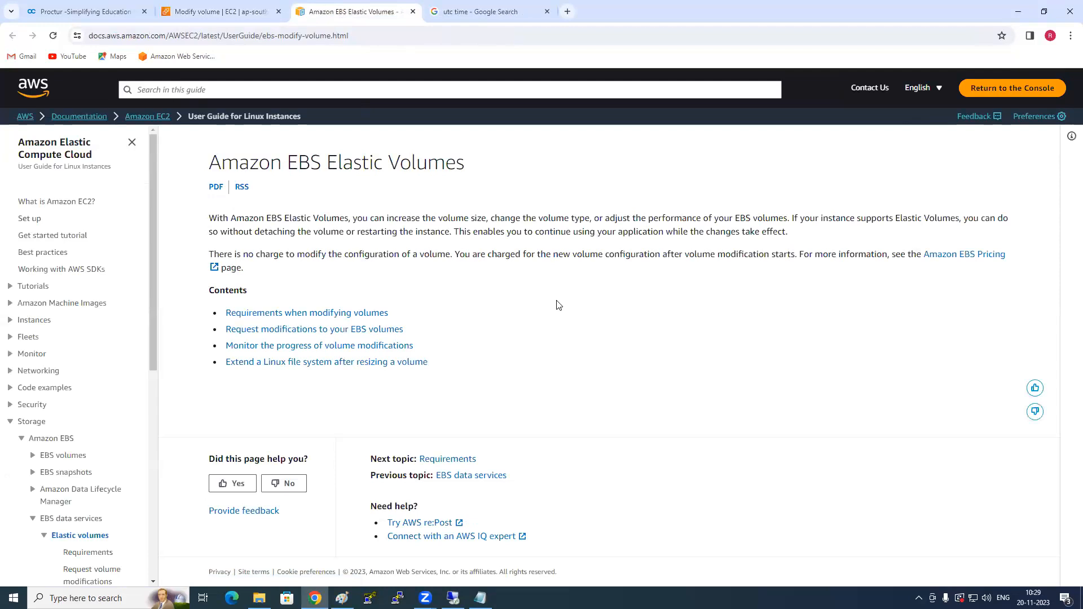
pyautogui.hotkey('ctrl', '+')
pyautogui.hotkey('ctrl', '+')
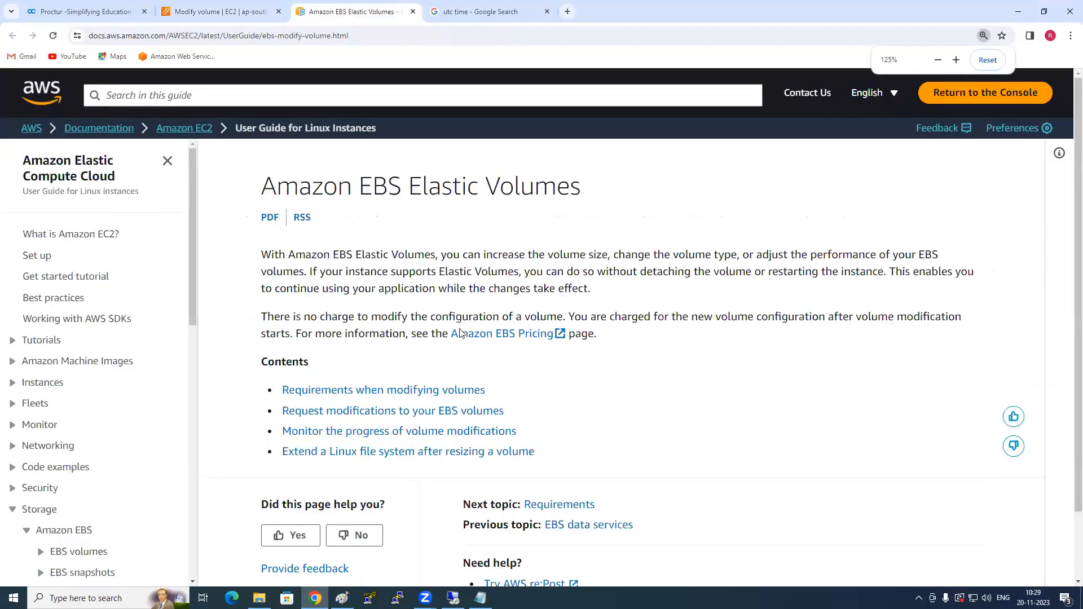
pyautogui.scroll(-1, 350, 372)
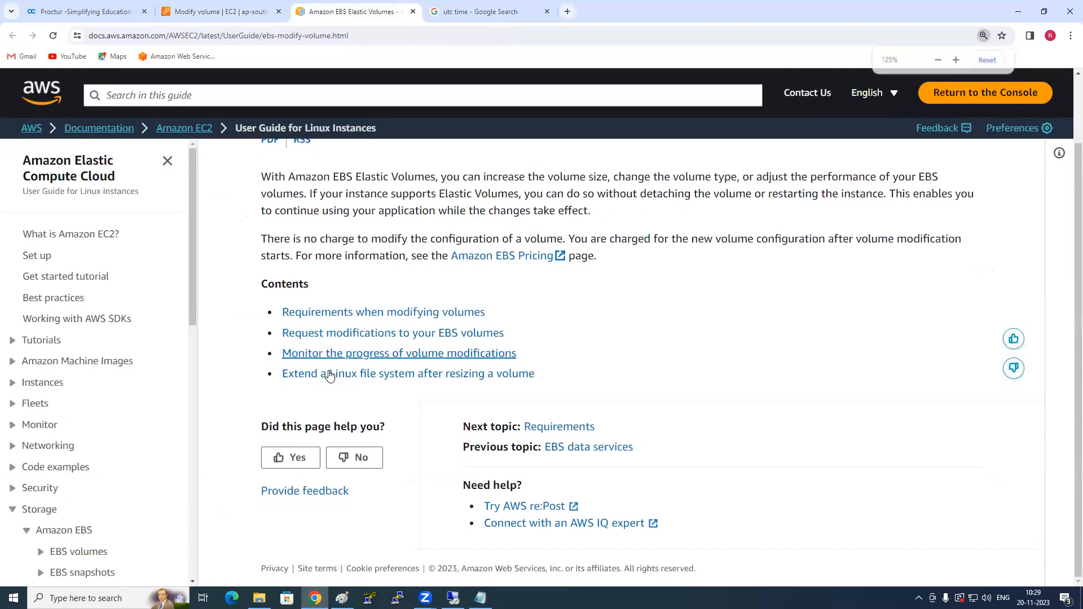
pyautogui.click(372, 380)
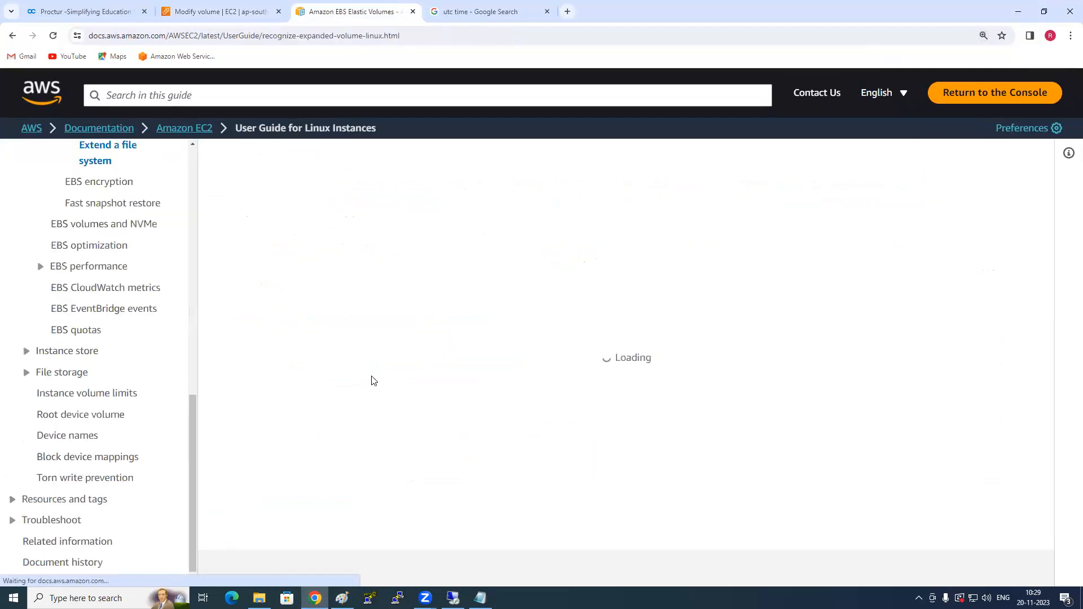
# - Examine the partition check instructions, show the Xen instance example, and highlight the sudo lsblk command
pyautogui.scroll(-5, 519, 356)
pyautogui.scroll(-7, 519, 356)
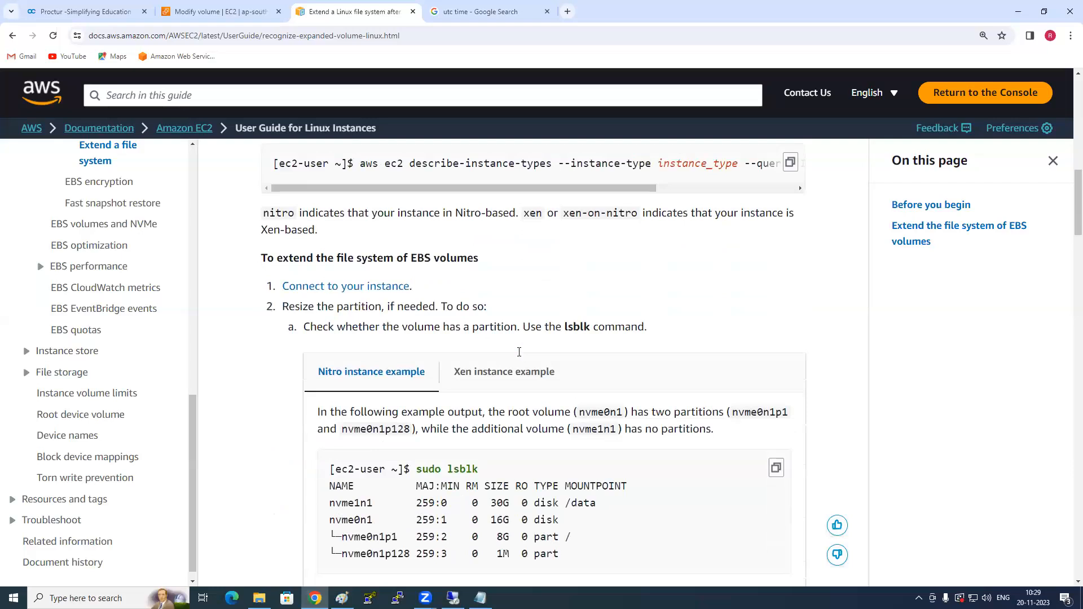
pyautogui.scroll(-1, 495, 370)
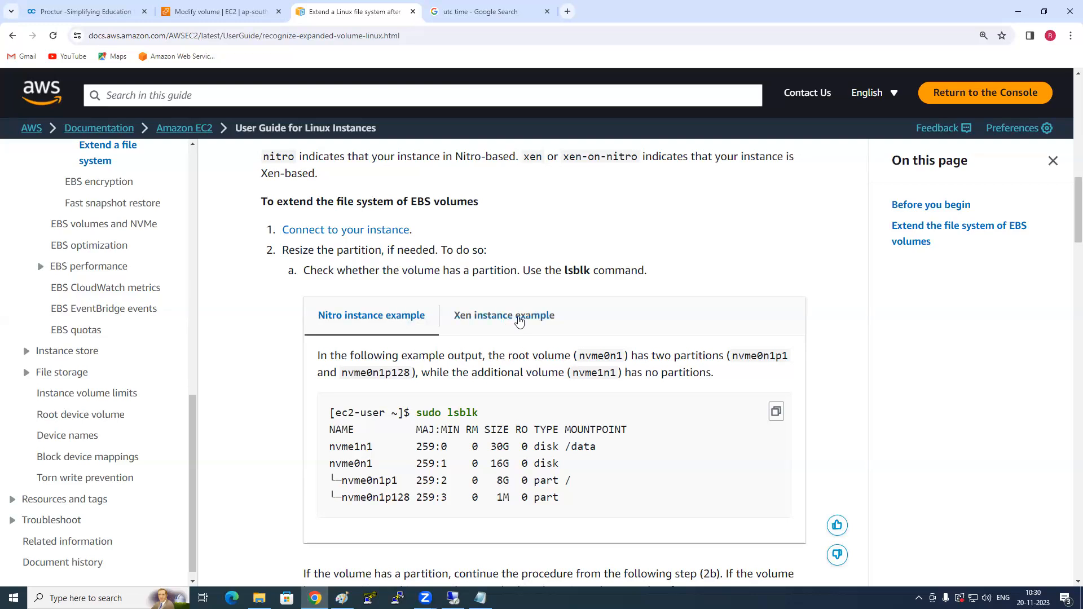
pyautogui.click(519, 321)
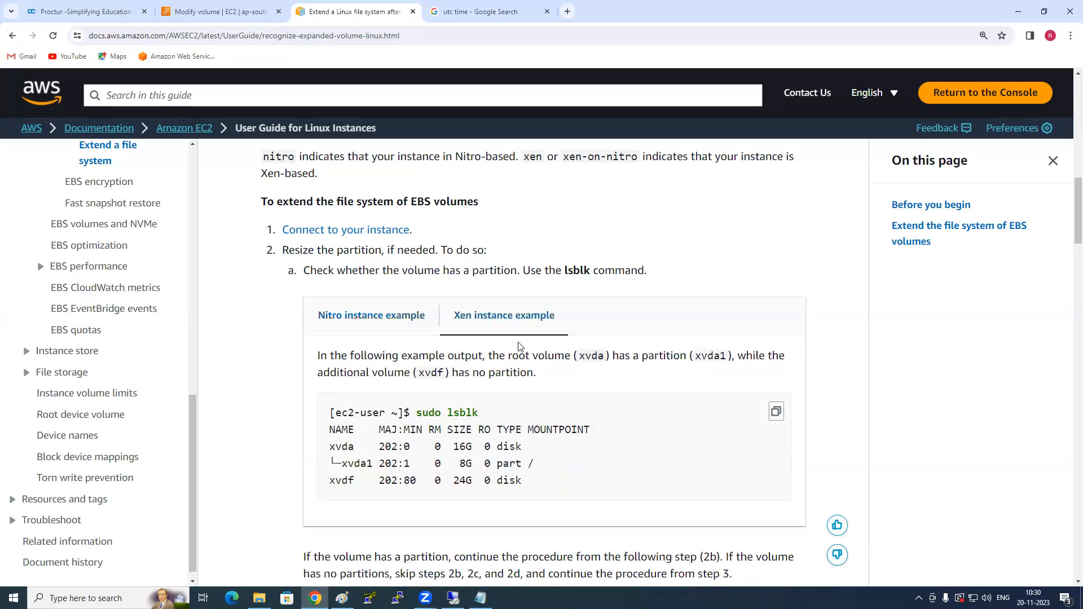
pyautogui.scroll(-2, 519, 320)
pyautogui.moveTo(484, 300); pyautogui.dragTo(407, 302)
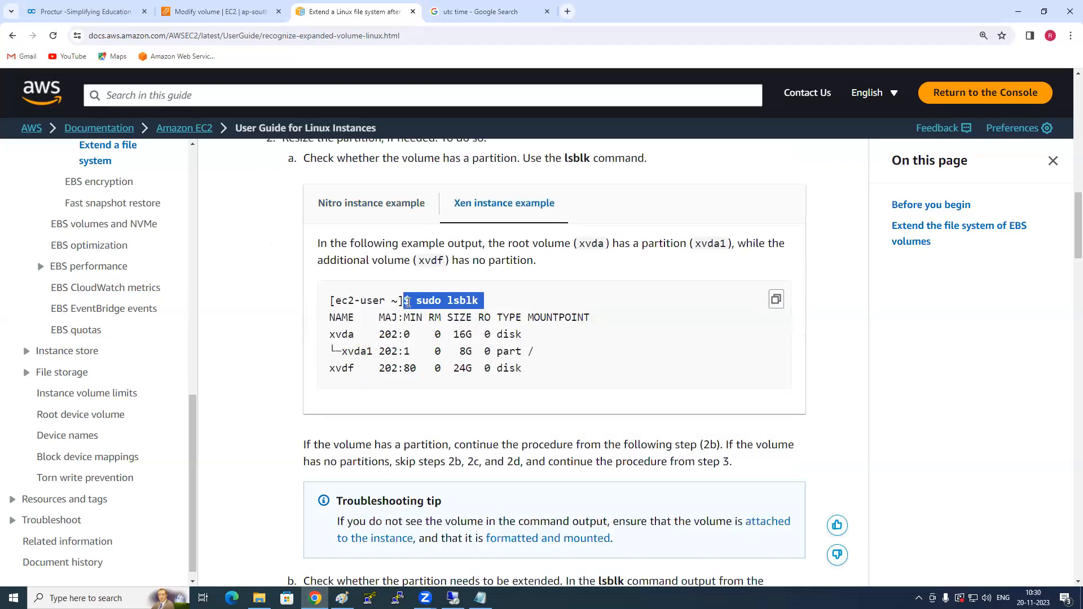
# - Read the remaining steps for extending the partition and file system, highlighting the sudo growpart /dev/xvda 1 command and the partition verification command
pyautogui.scroll(-4, 487, 367)
pyautogui.scroll(-4, 487, 367)
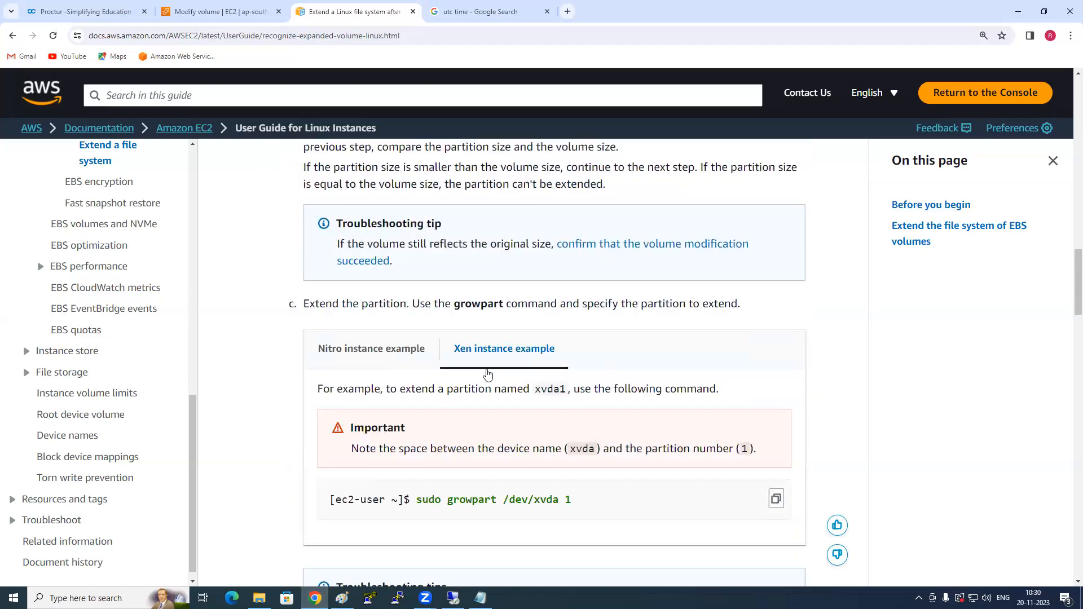
pyautogui.scroll(-2, 477, 426)
pyautogui.moveTo(571, 386); pyautogui.dragTo(404, 386)
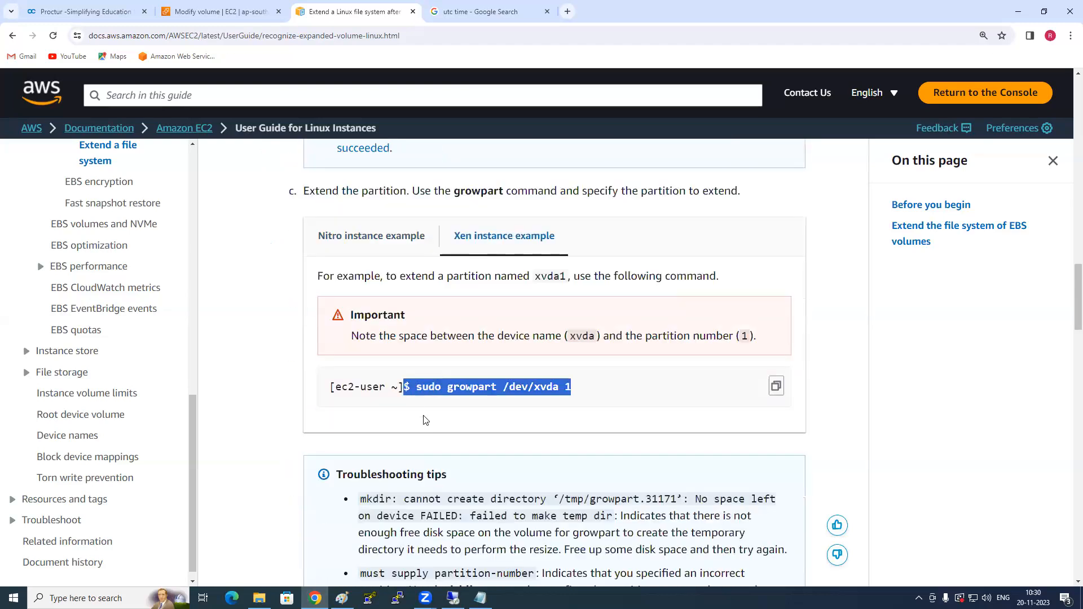
pyautogui.scroll(-8, 427, 420)
pyautogui.moveTo(496, 415); pyautogui.dragTo(402, 415)
pyautogui.scroll(-5, 473, 492)
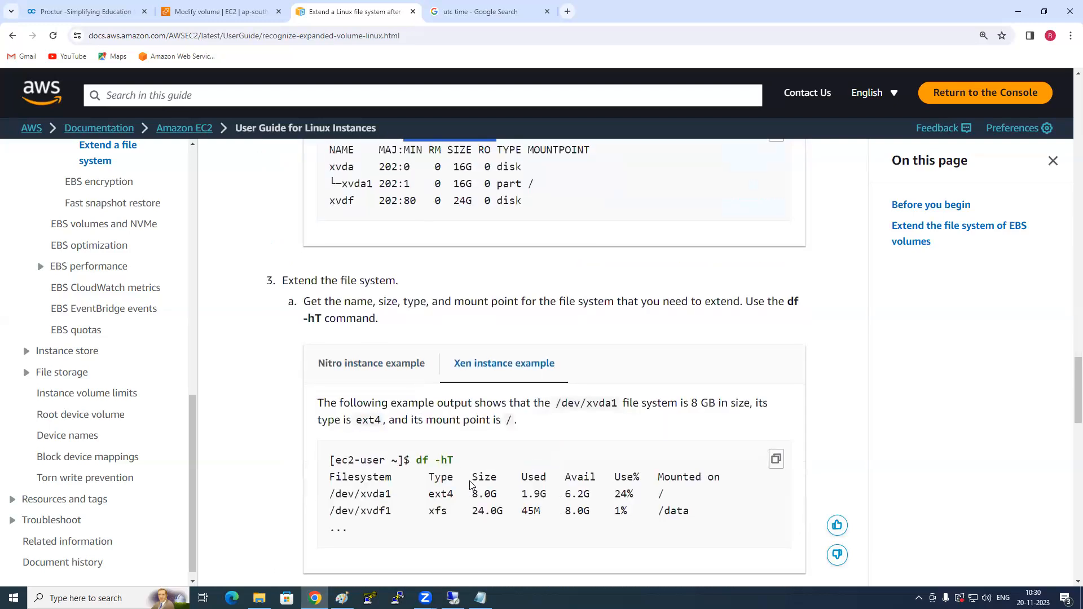
pyautogui.scroll(-18, 473, 492)
pyautogui.scroll(-1, 470, 485)
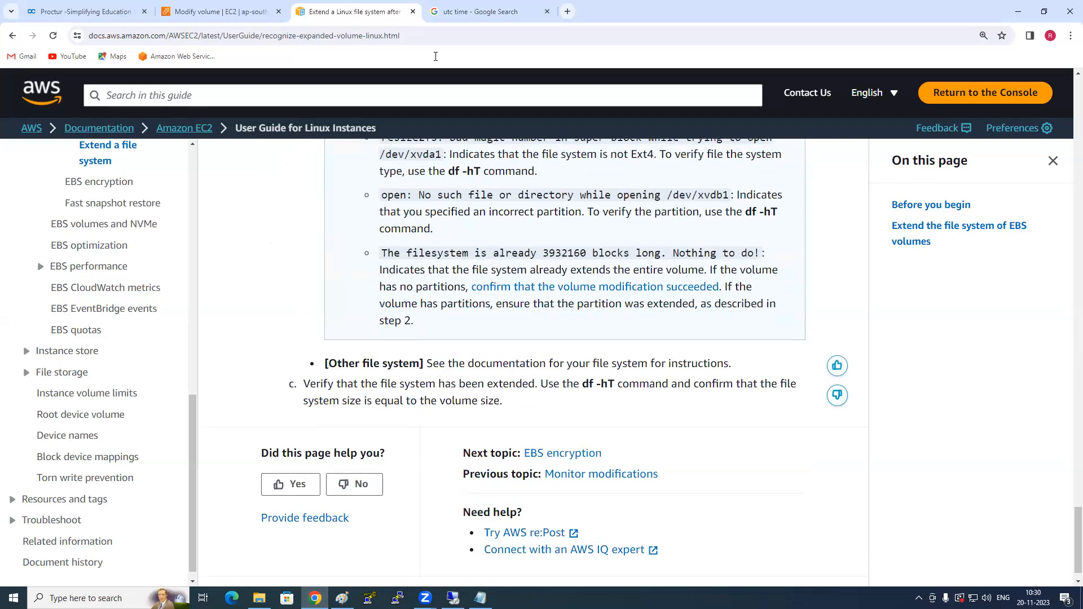
# - Select the Linux file system guide's web address, and return to the pending Modify volume confirmation
pyautogui.click(418, 35)
pyautogui.click(834, 298)
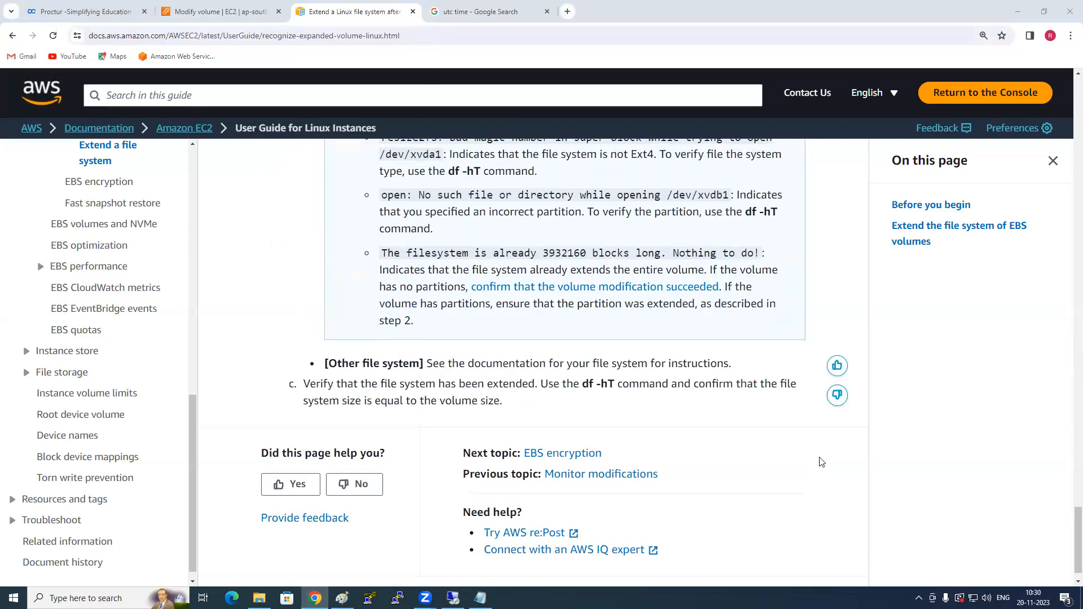
pyautogui.click(253, 9)
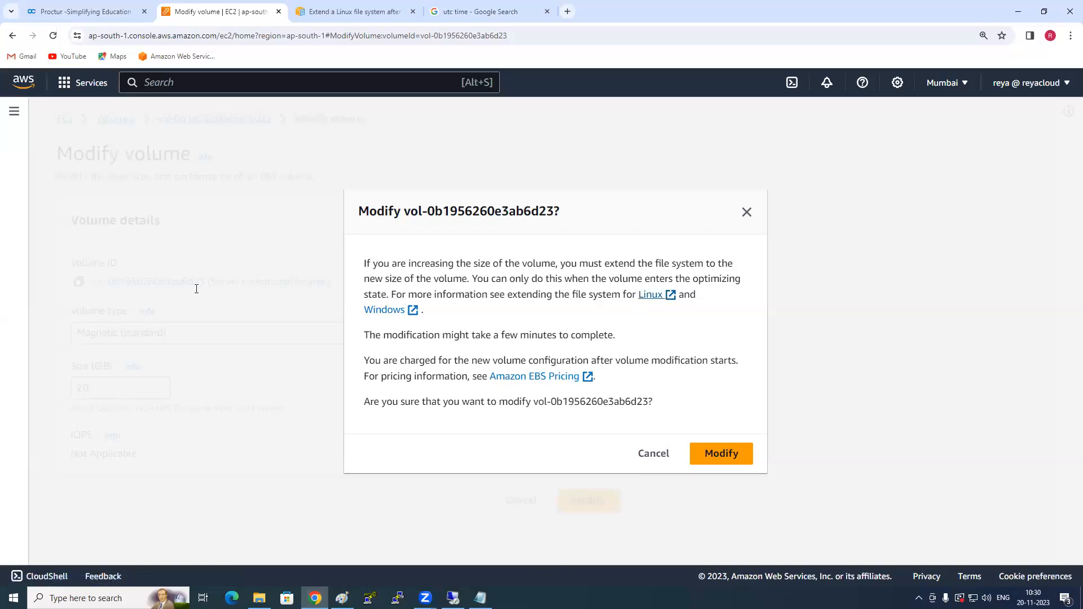
# - Switch back to Notepad and review task 7 on the Life Cycle Manager policy and task 8 on terminating instances
pyautogui.hotkey('alt', 'Tab')
pyautogui.moveTo(30, 250); pyautogui.dragTo(352, 250)
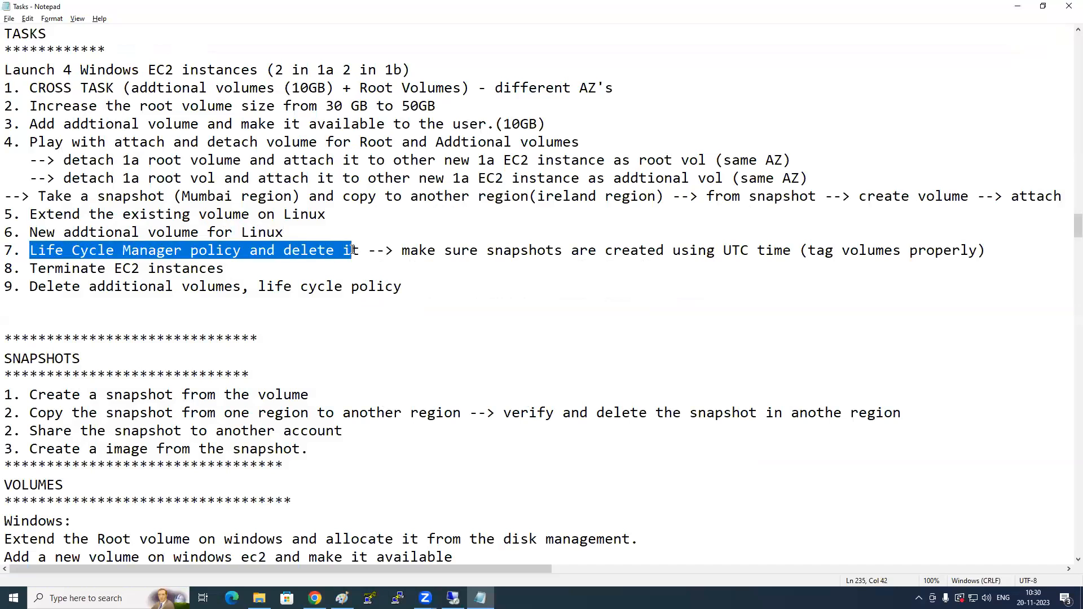
pyautogui.click(353, 269)
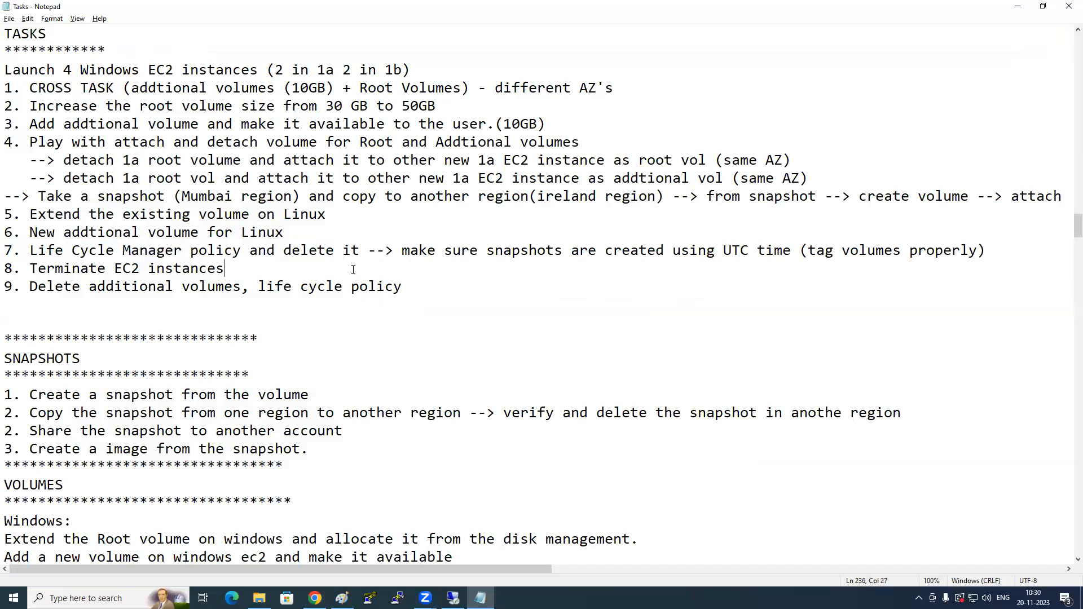
# - Highlight task 8 on terminating EC2 instances and review task 9 on deleting additional volumes and the life cycle policy
pyautogui.moveTo(39, 268); pyautogui.dragTo(200, 269)
pyautogui.click(83, 302)
pyautogui.click(434, 288)
# - Switch back to the browser and cancel the pending modification of the Server1-AddtionalVolume volume
pyautogui.hotkey('alt', 'Tab')
pyautogui.click(653, 453)
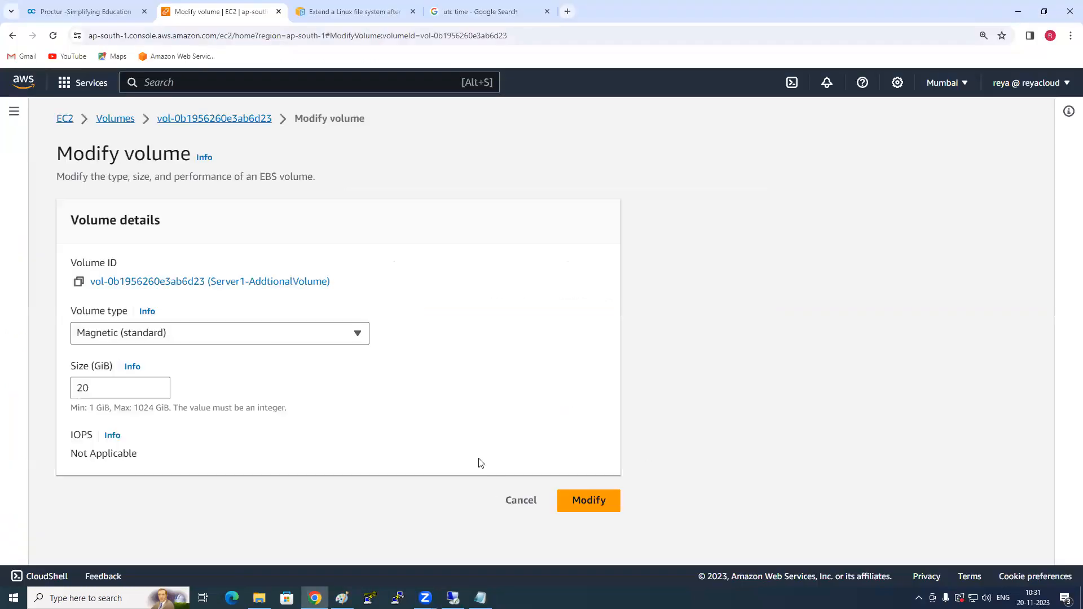
pyautogui.click(507, 502)
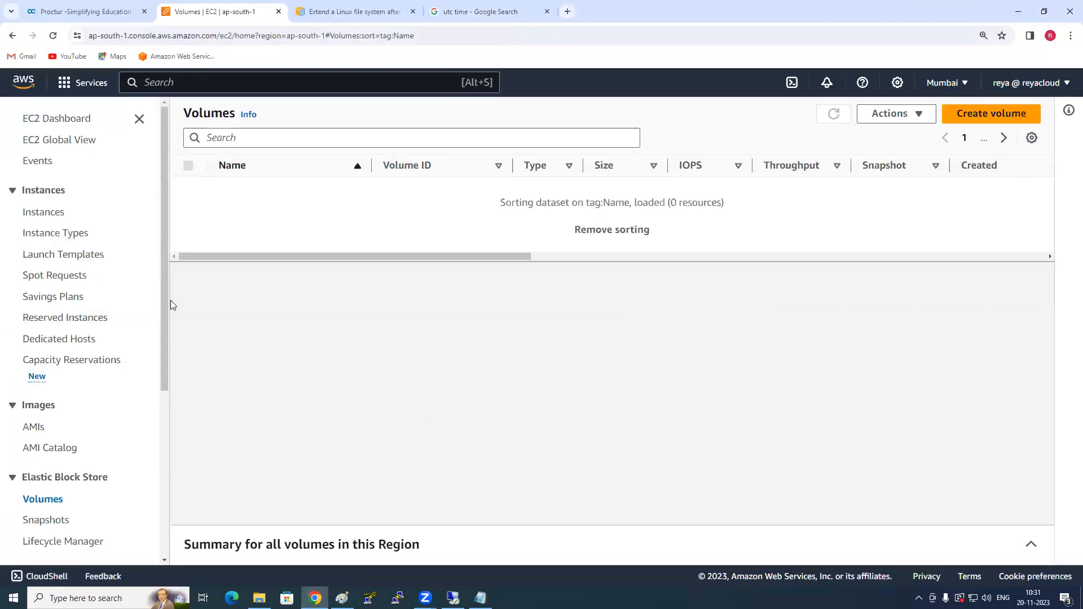
# - Terminate both EC2 instances, Server1 and Server2
pyautogui.click(38, 211)
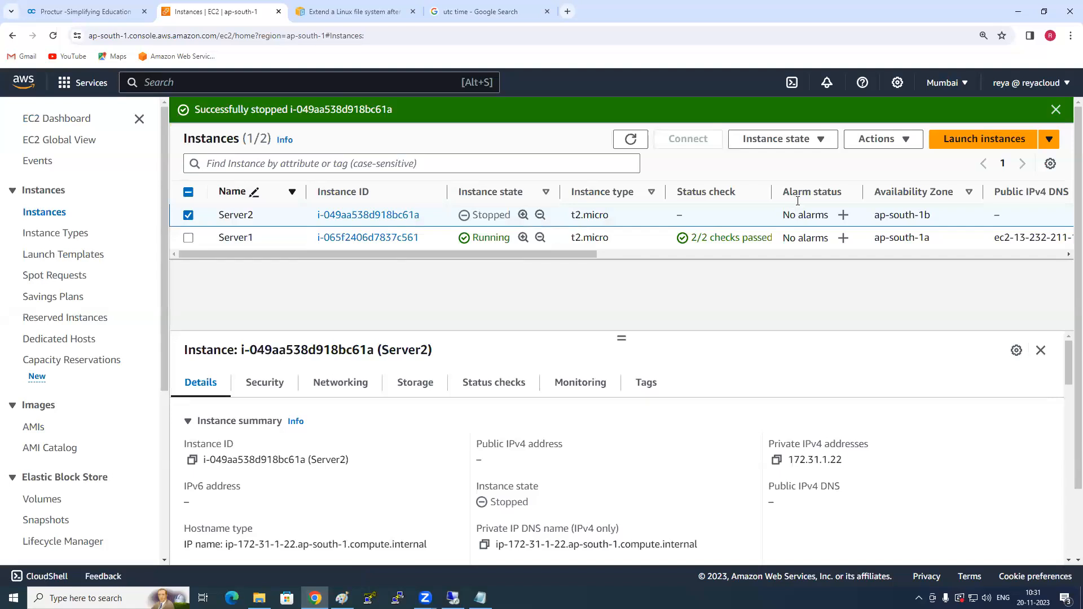
pyautogui.click(791, 147)
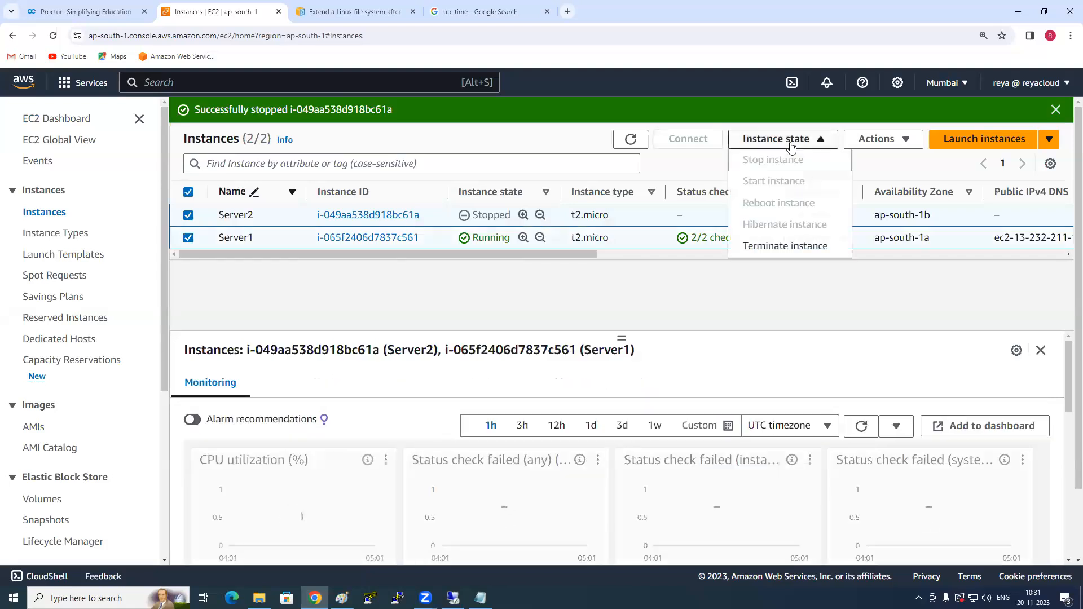
pyautogui.click(786, 246)
pyautogui.click(855, 448)
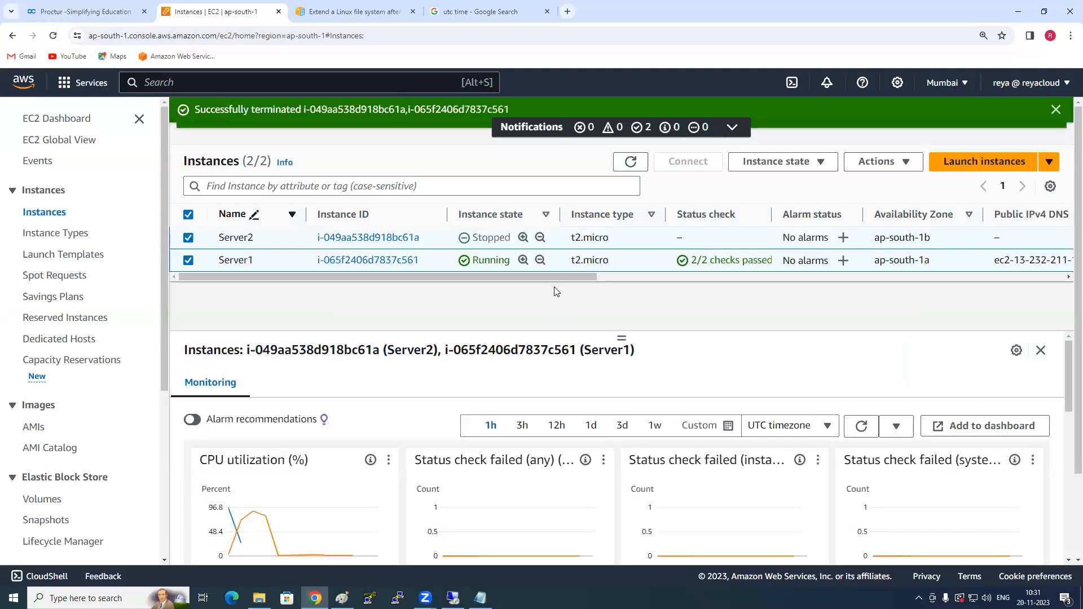
# - Dismiss the Remote Desktop Connection message about the ended session
pyautogui.scroll(-3, 107, 400)
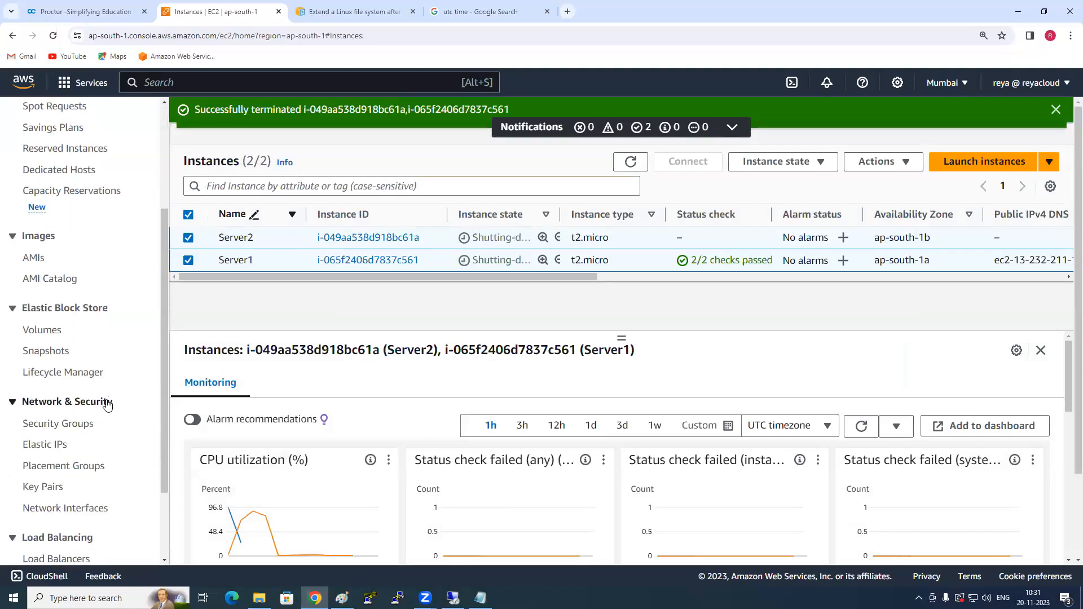
pyautogui.scroll(-2, 79, 468)
pyautogui.click(52, 321)
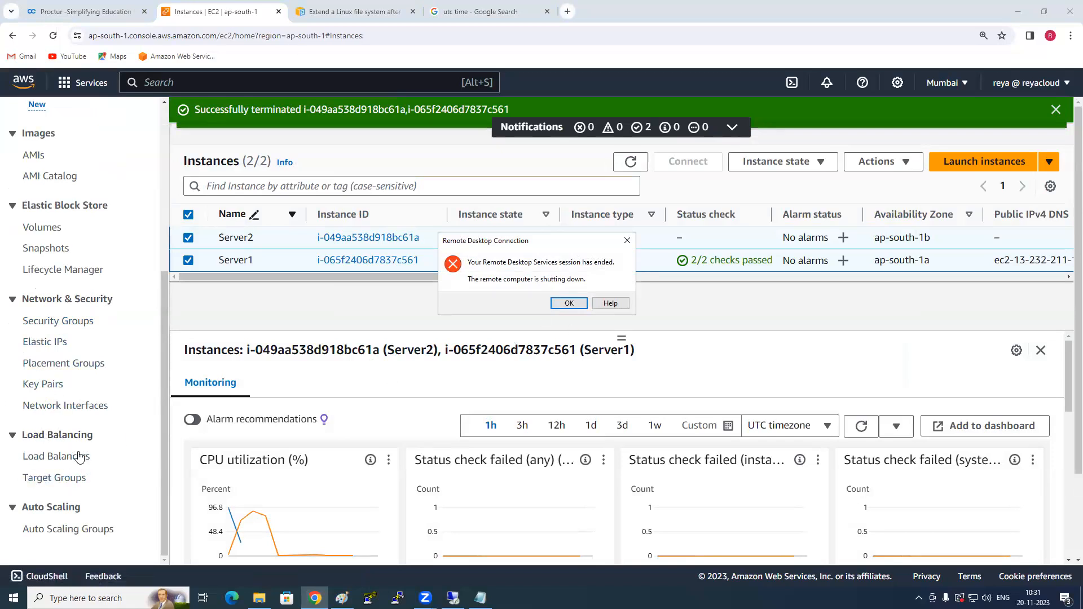
pyautogui.click(560, 308)
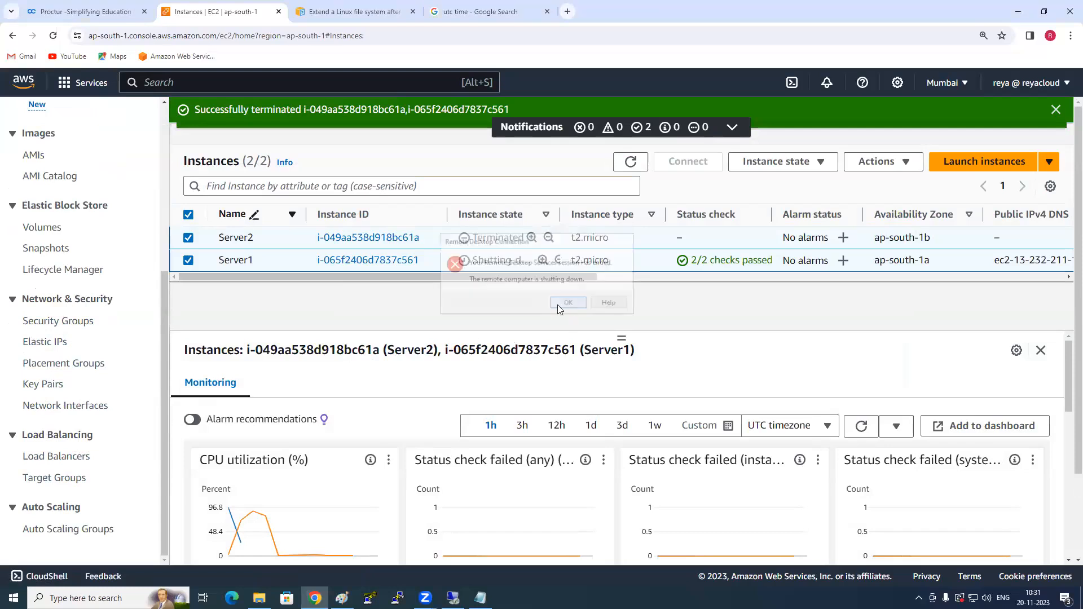
# - Clear the notifications above the instances list and widen the Instance state column
pyautogui.click(643, 117)
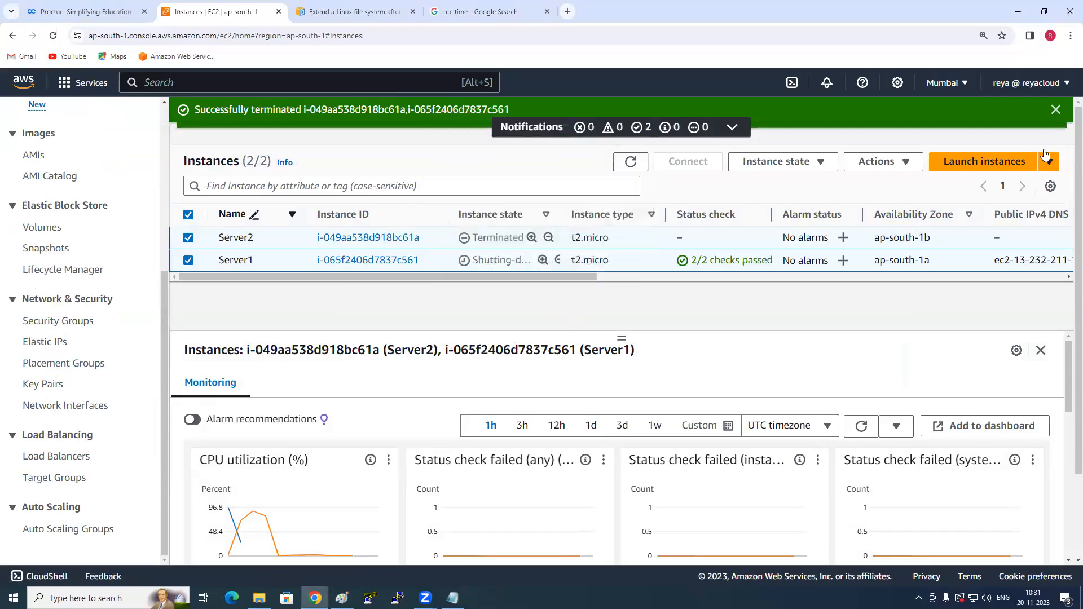
pyautogui.click(1057, 112)
pyautogui.click(1056, 112)
pyautogui.click(620, 116)
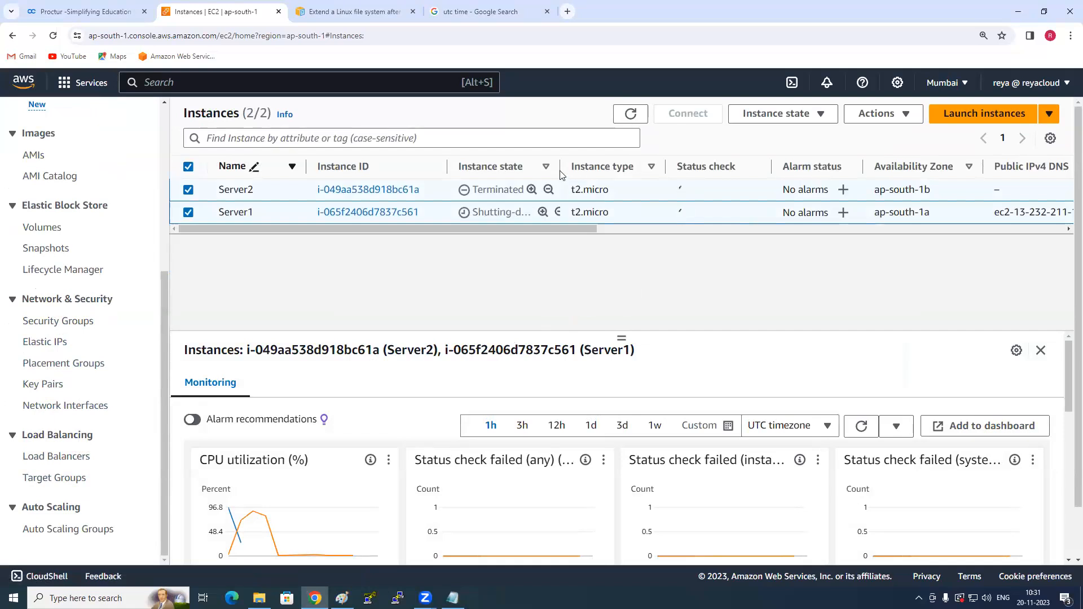
pyautogui.moveTo(560, 174); pyautogui.dragTo(581, 174)
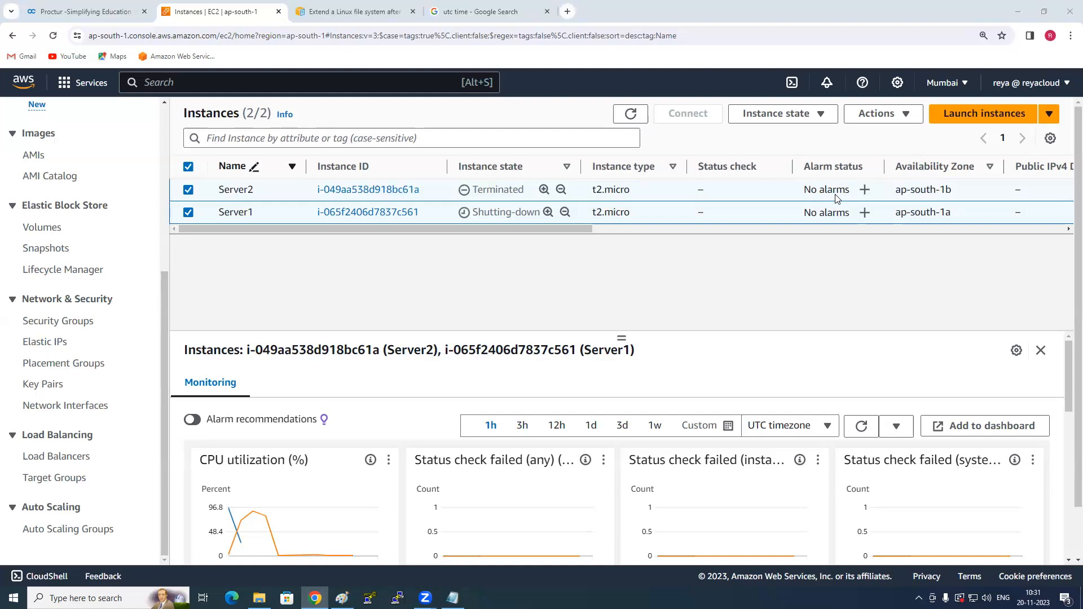
# - Show the region's snapshots and examine the ownership filter choices without changing the filter
pyautogui.click(60, 252)
pyautogui.click(227, 140)
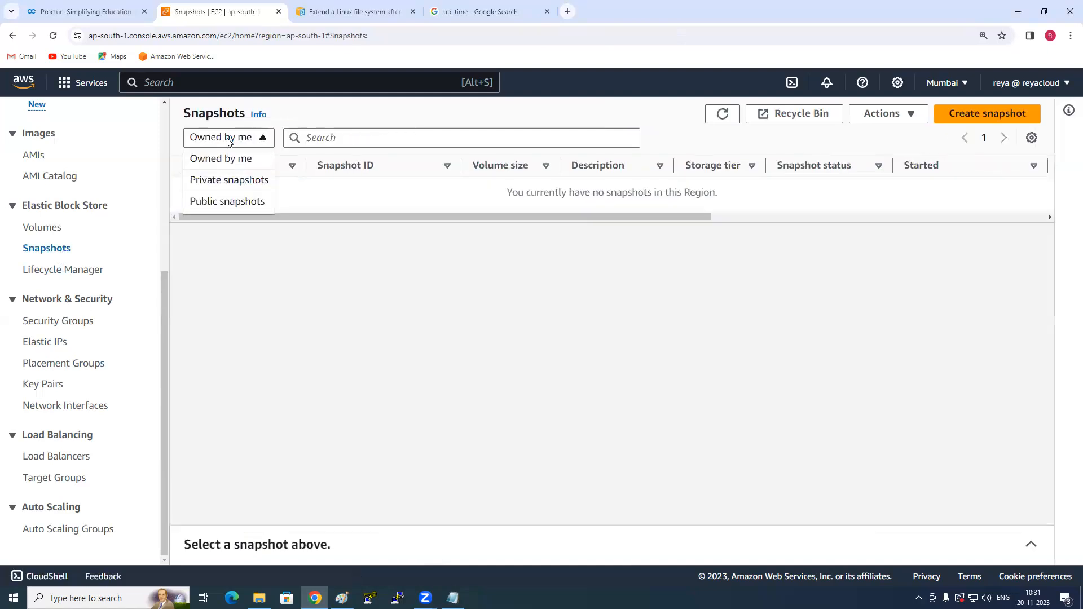
pyautogui.click(228, 141)
pyautogui.click(230, 141)
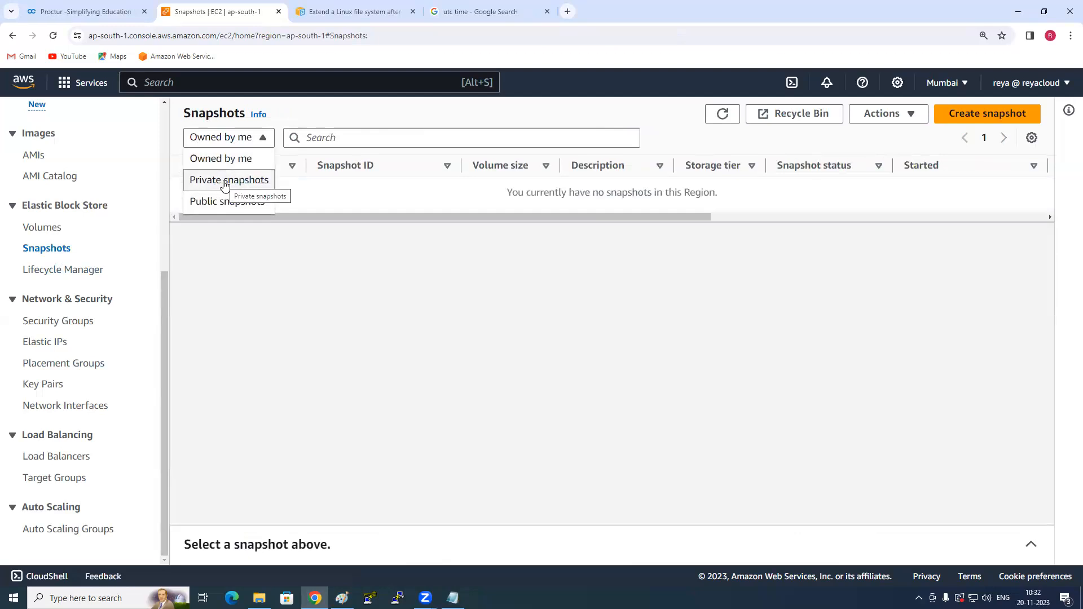
pyautogui.click(251, 283)
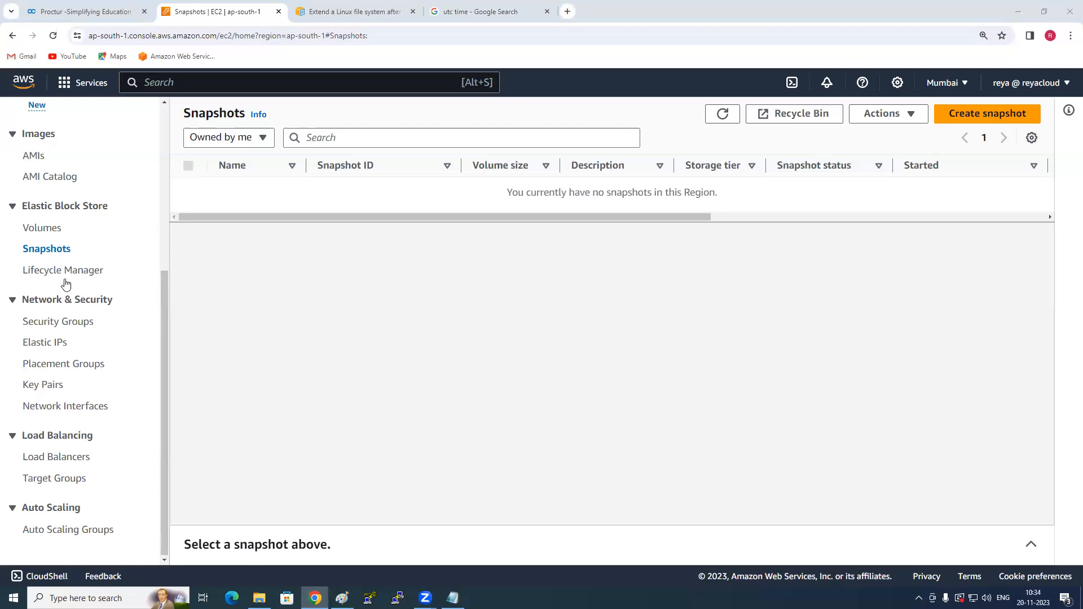
# - Start launching a new EC2 instance and make its network settings editable
pyautogui.scroll(3, 54, 215)
pyautogui.click(55, 109)
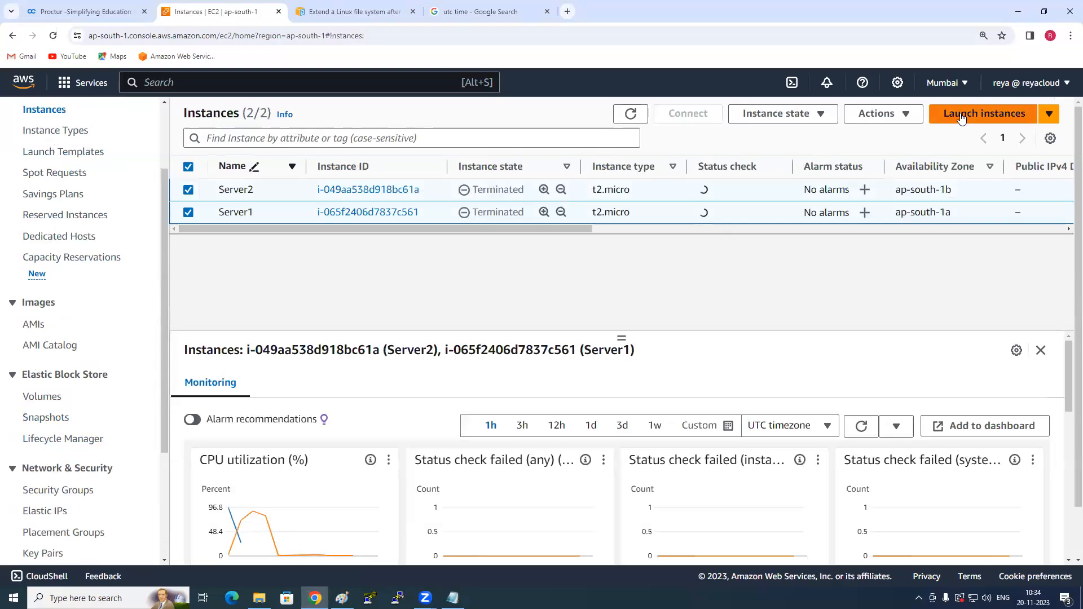
pyautogui.click(961, 115)
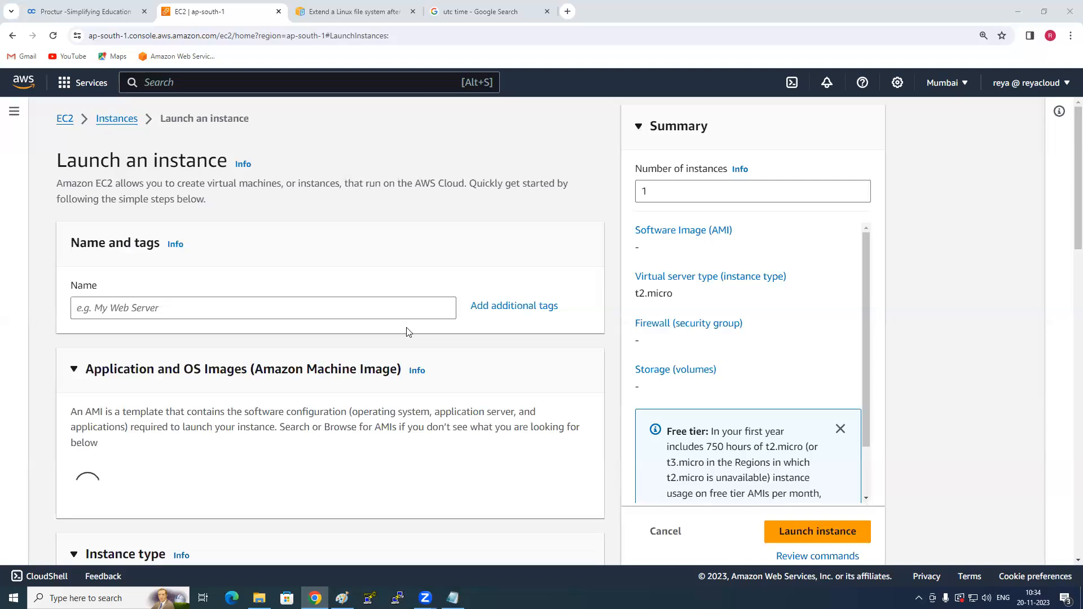
pyautogui.scroll(-3, 409, 332)
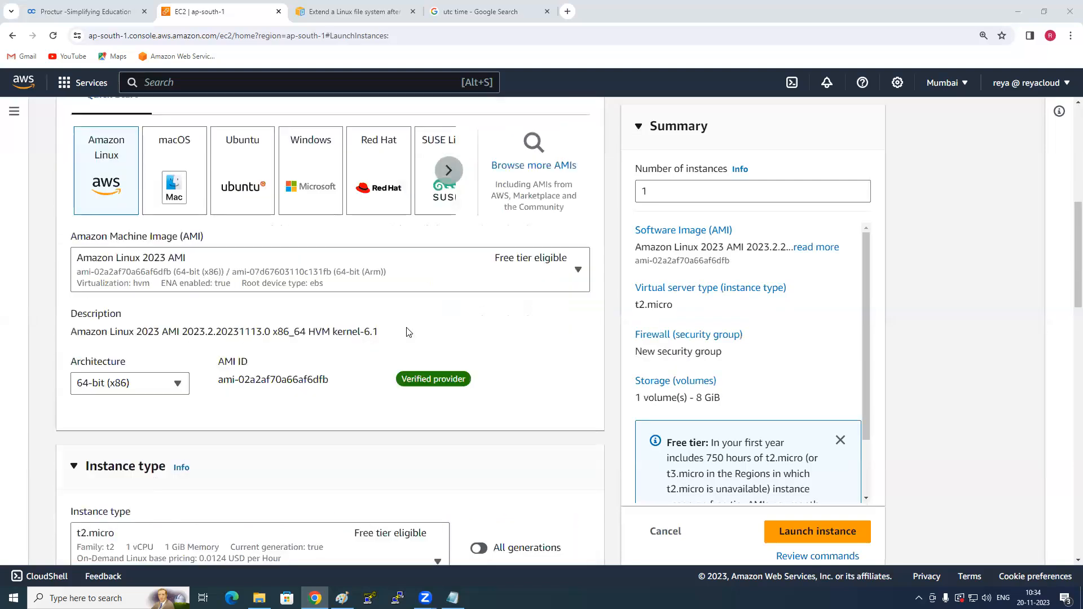
pyautogui.scroll(-4, 409, 332)
pyautogui.scroll(-4, 408, 332)
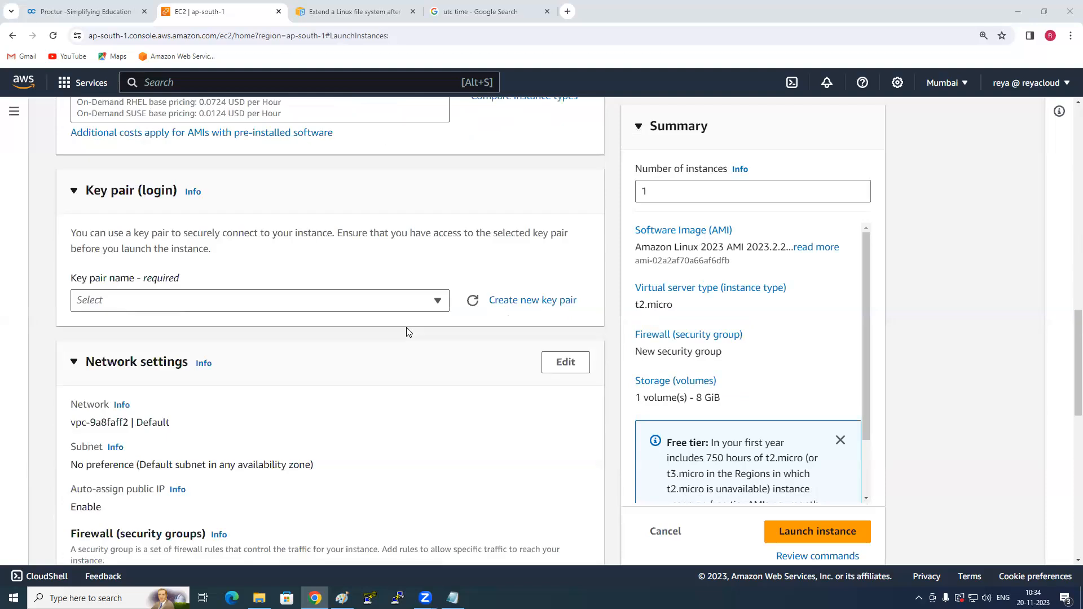
pyautogui.scroll(-2, 409, 332)
pyautogui.click(551, 250)
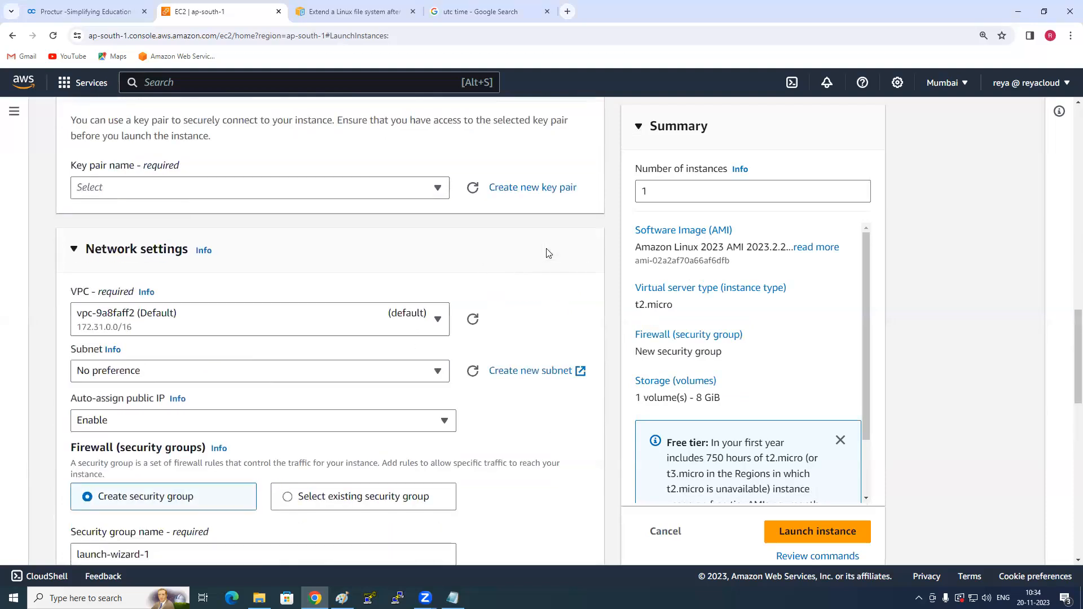
# - Examine the subnets offered per availability zone in the network settings, and cancel the instance launch
pyautogui.click(139, 376)
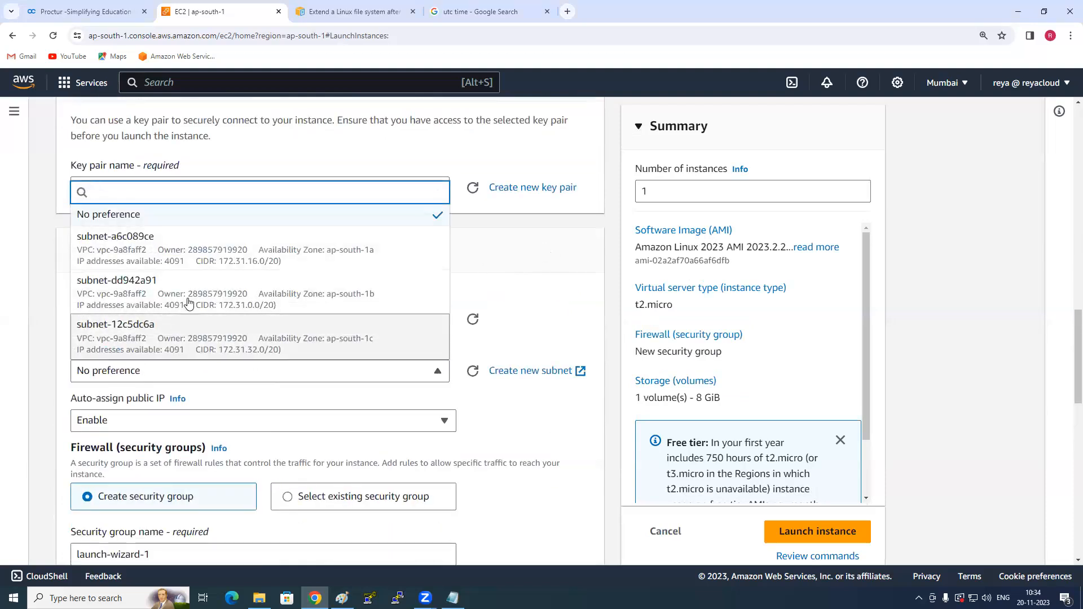
pyautogui.click(602, 327)
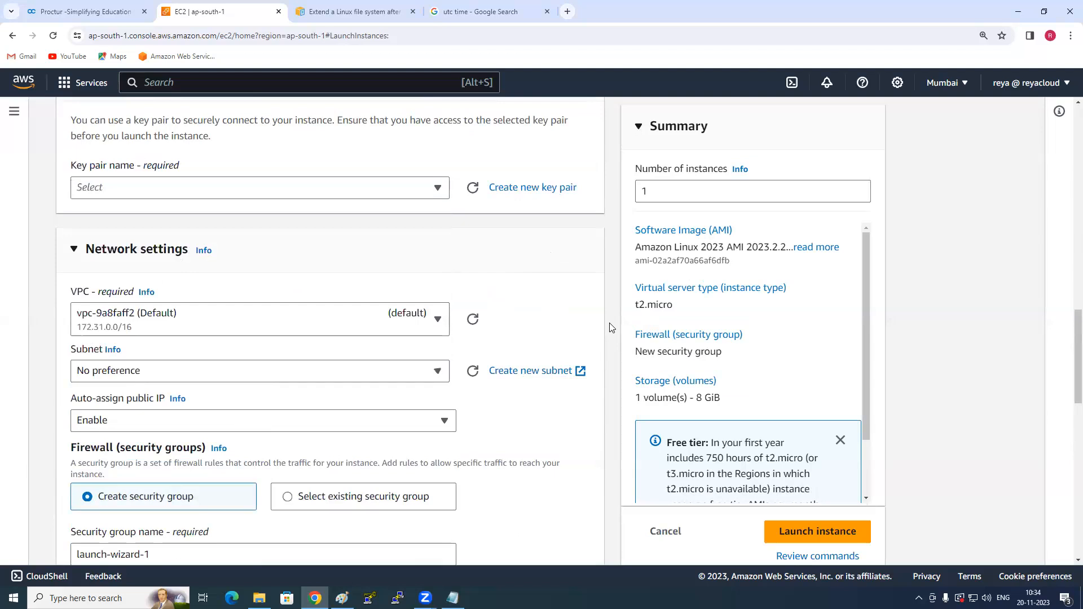
pyautogui.click(114, 376)
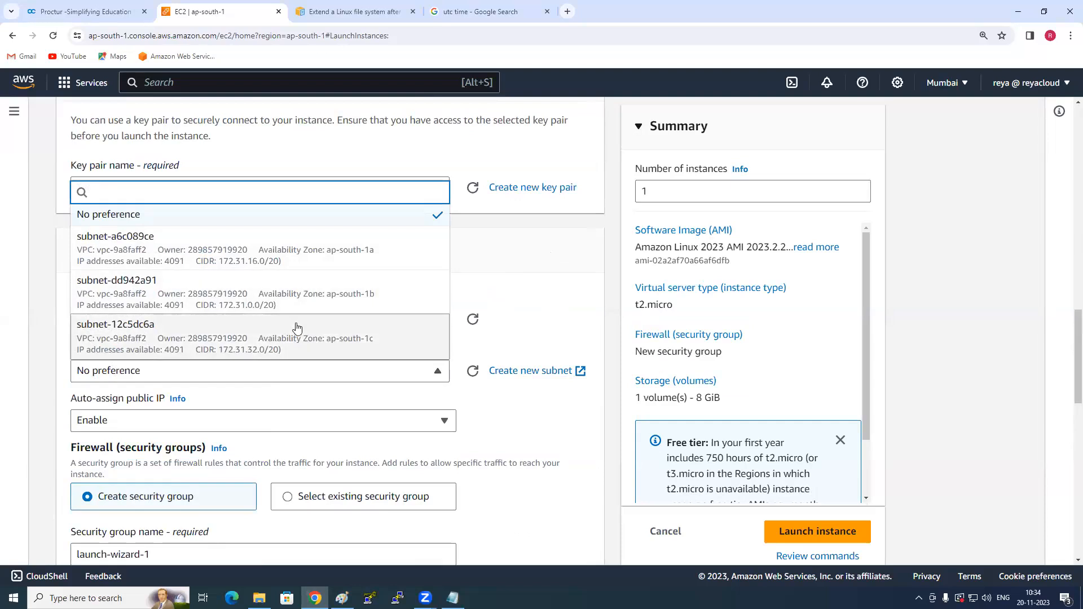
pyautogui.click(604, 360)
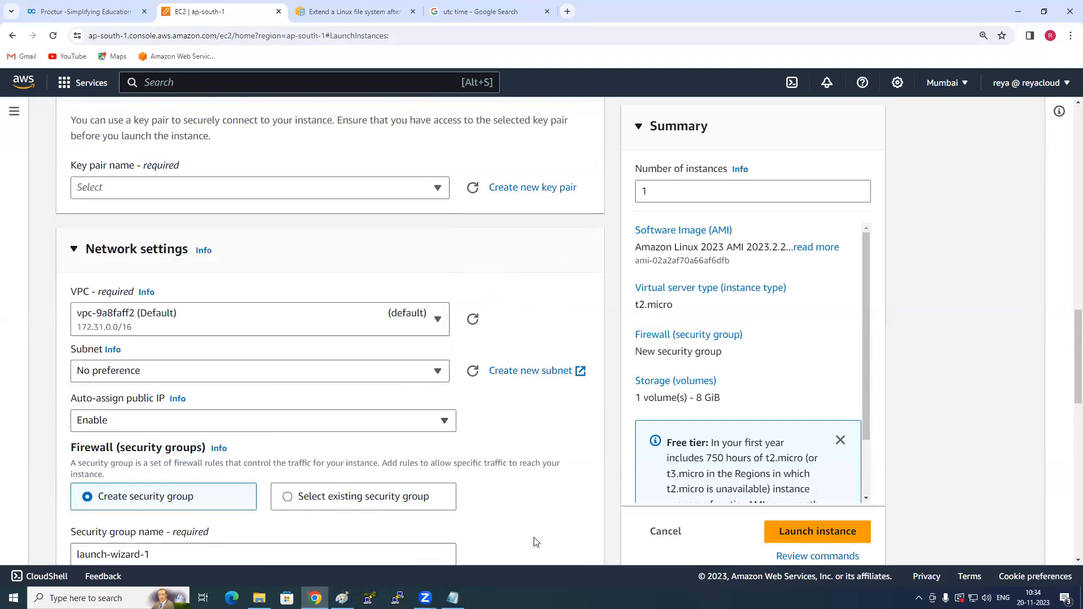
pyautogui.scroll(-5, 664, 529)
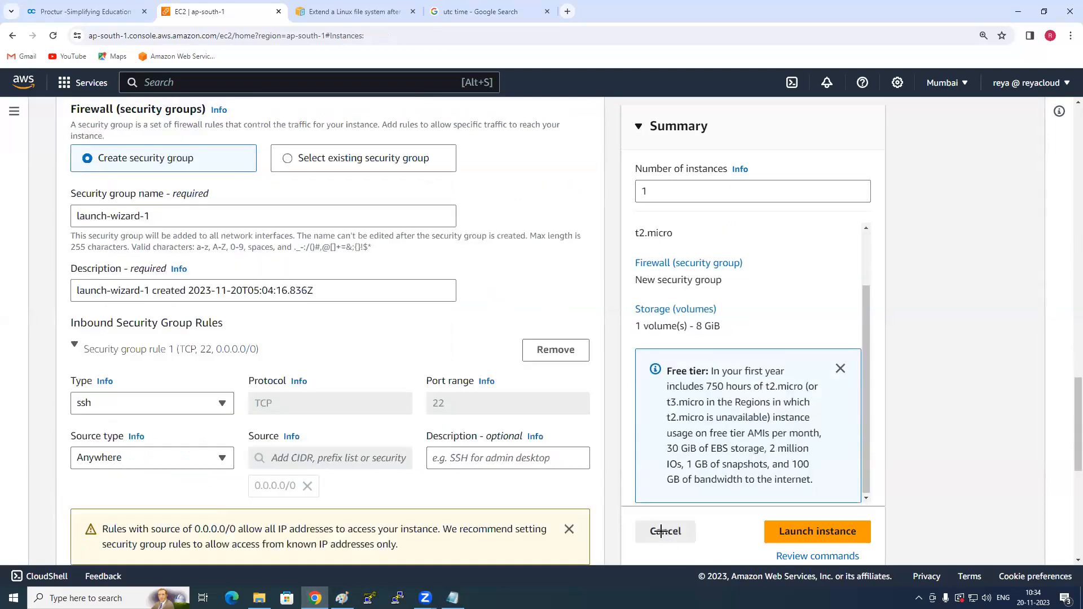
pyautogui.click(664, 531)
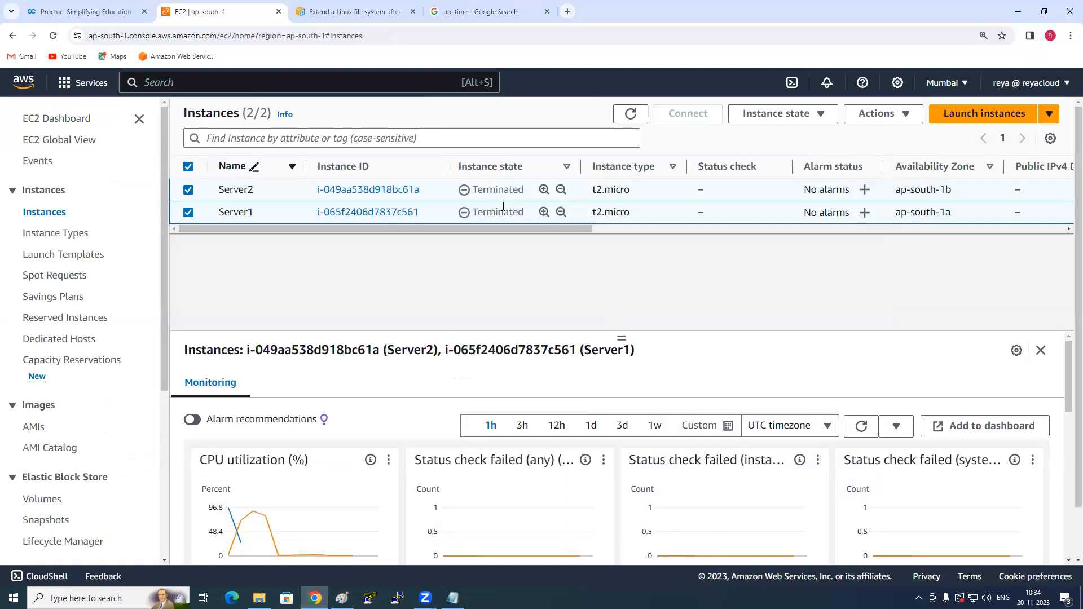
# - Refresh the resource counts on the EC2 Dashboard and show the region's volumes
pyautogui.click(79, 118)
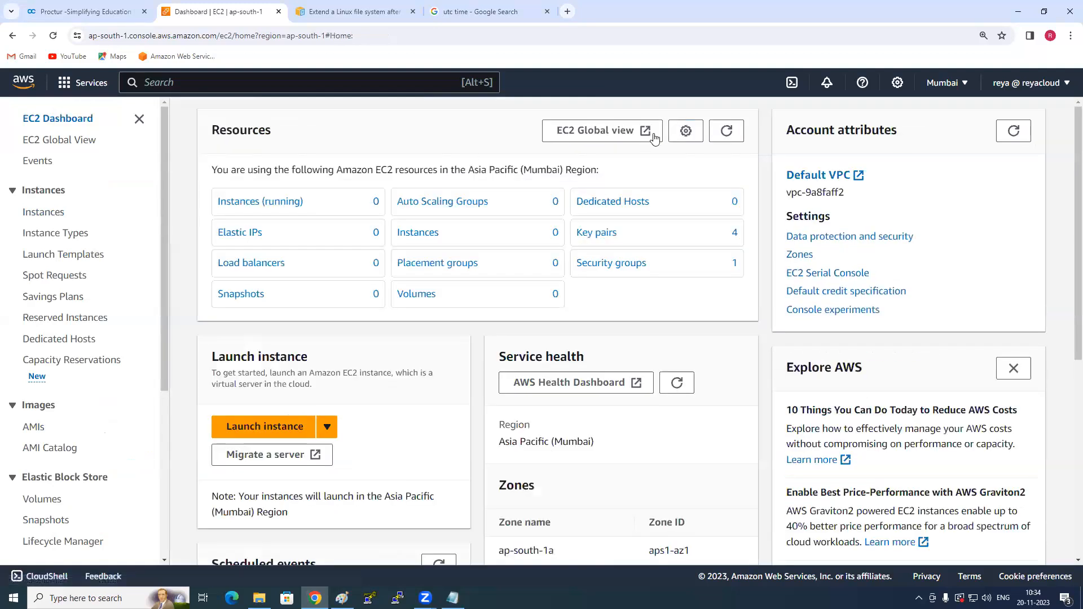
pyautogui.click(726, 134)
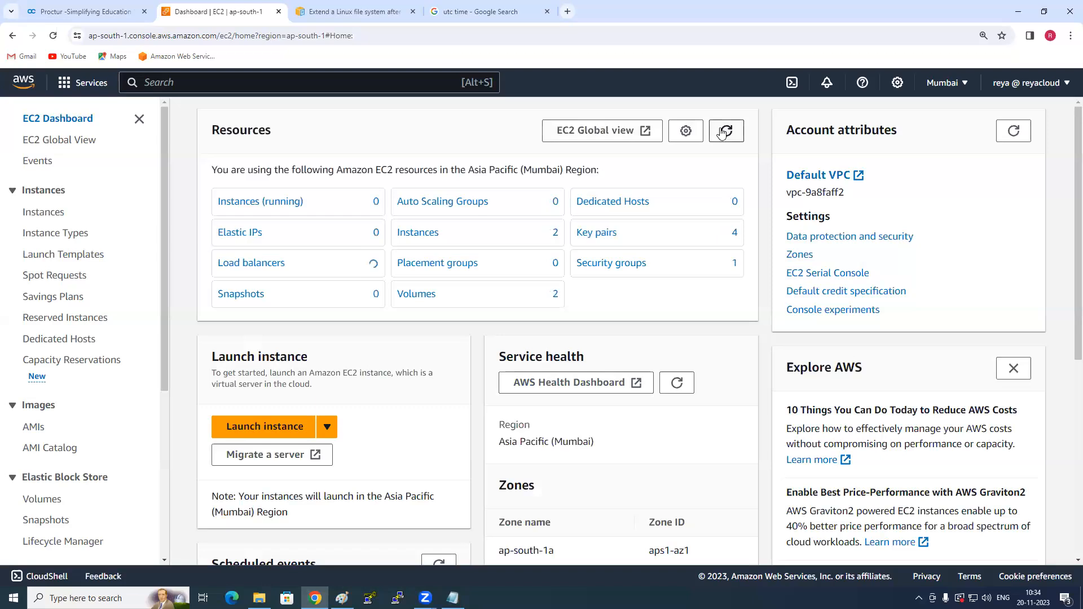
pyautogui.click(424, 295)
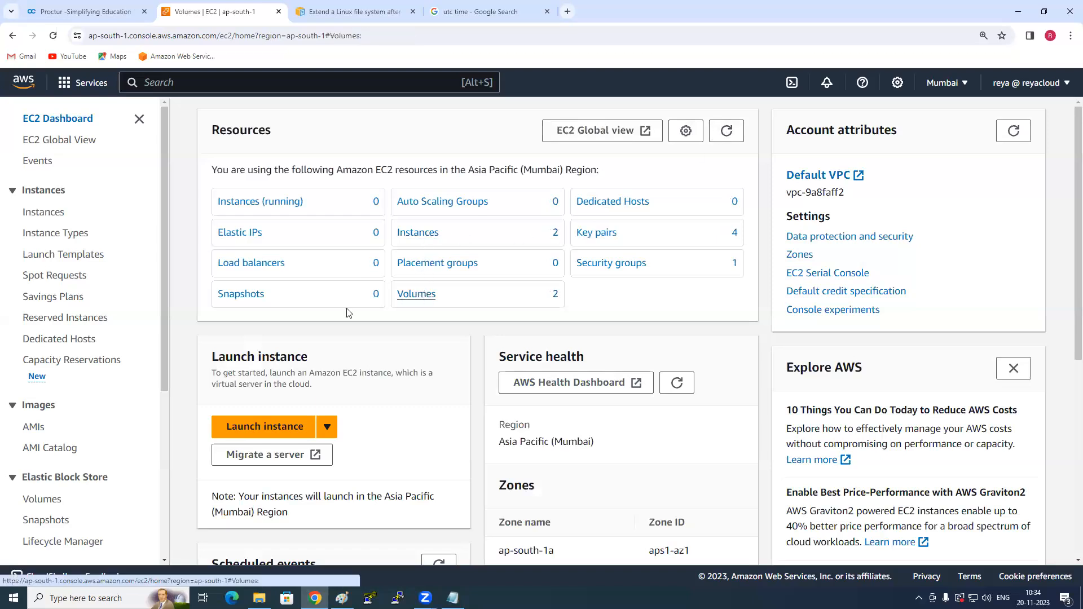
# - Delete the Server1-AddtionalVolume and Server2-RootVolume volumes, entering "delete" as the confirmation
pyautogui.click(189, 165)
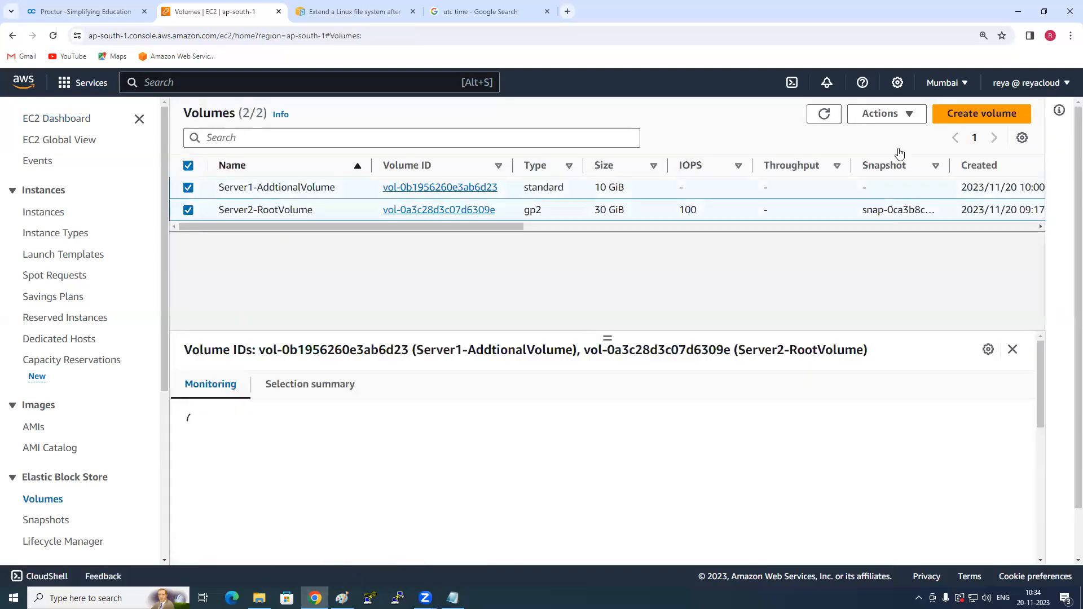
pyautogui.click(901, 120)
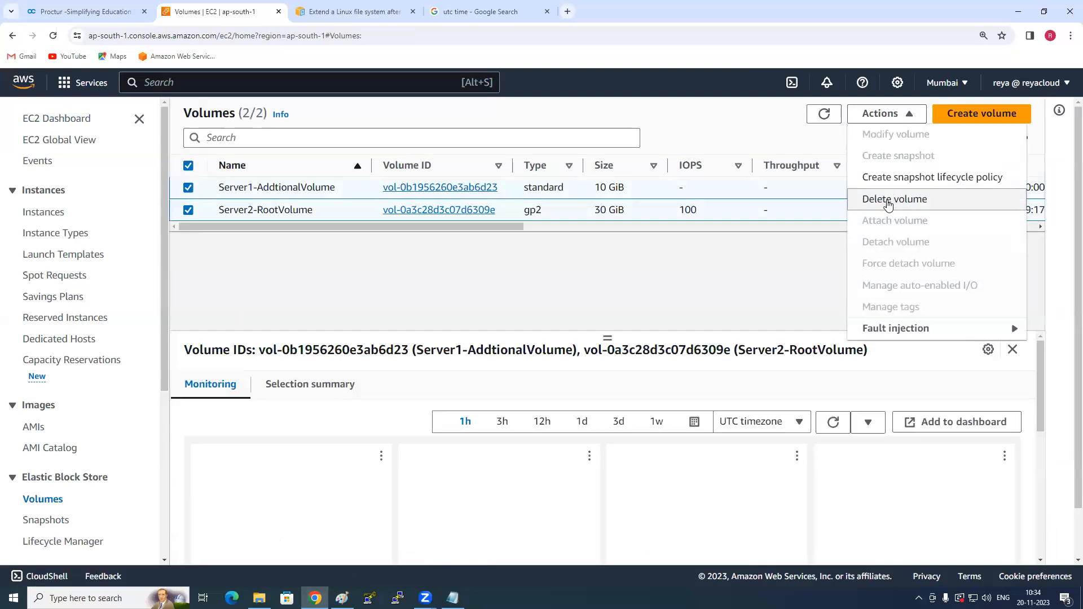
pyautogui.click(894, 201)
pyautogui.click(638, 401)
pyautogui.write('delete')
pyautogui.click(792, 436)
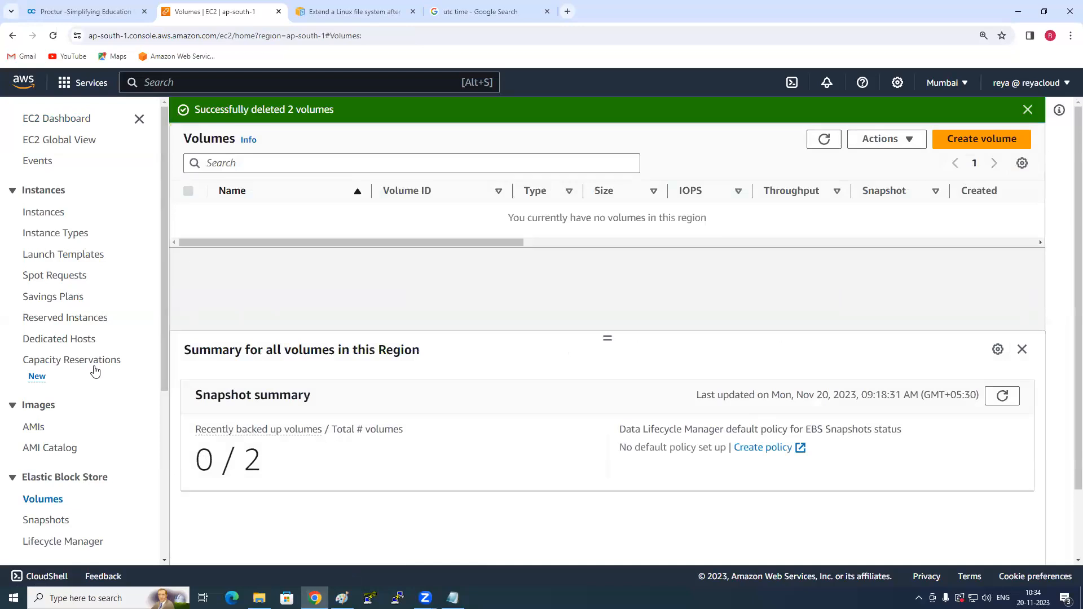
# - Delete the EBS snapshot lifecycle policy described as "test" in Data Lifecycle Manager
pyautogui.scroll(-3, 88, 398)
pyautogui.click(74, 375)
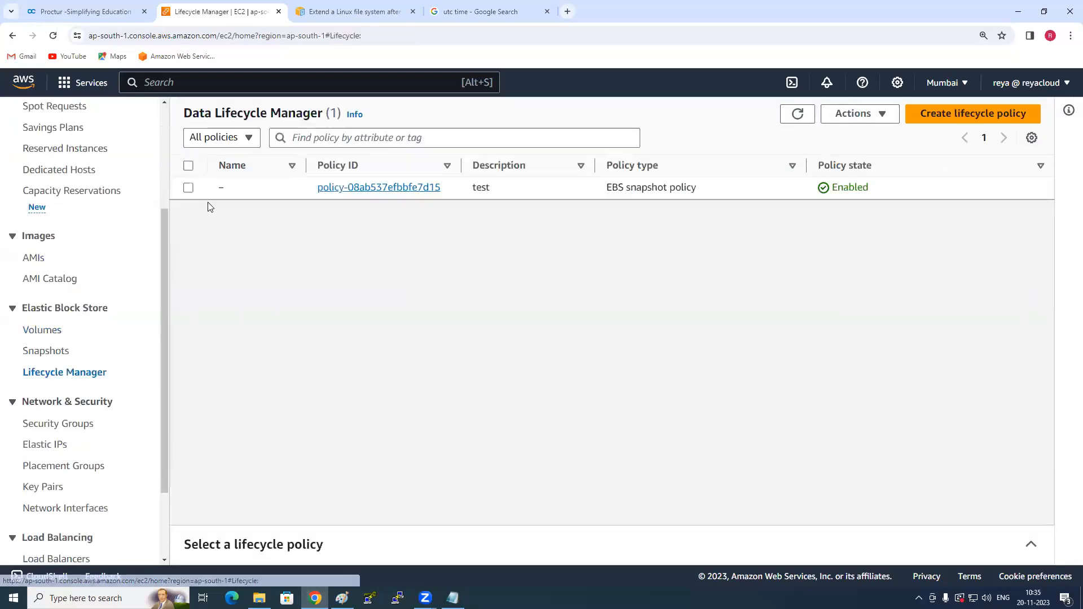
pyautogui.click(188, 188)
pyautogui.click(846, 114)
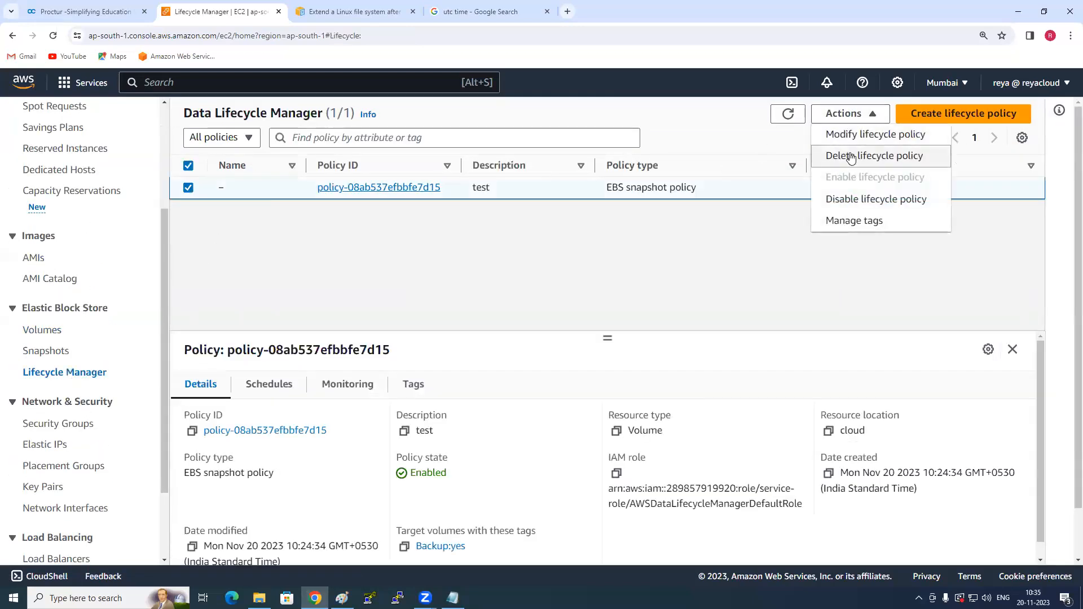
pyautogui.click(843, 155)
pyautogui.click(777, 423)
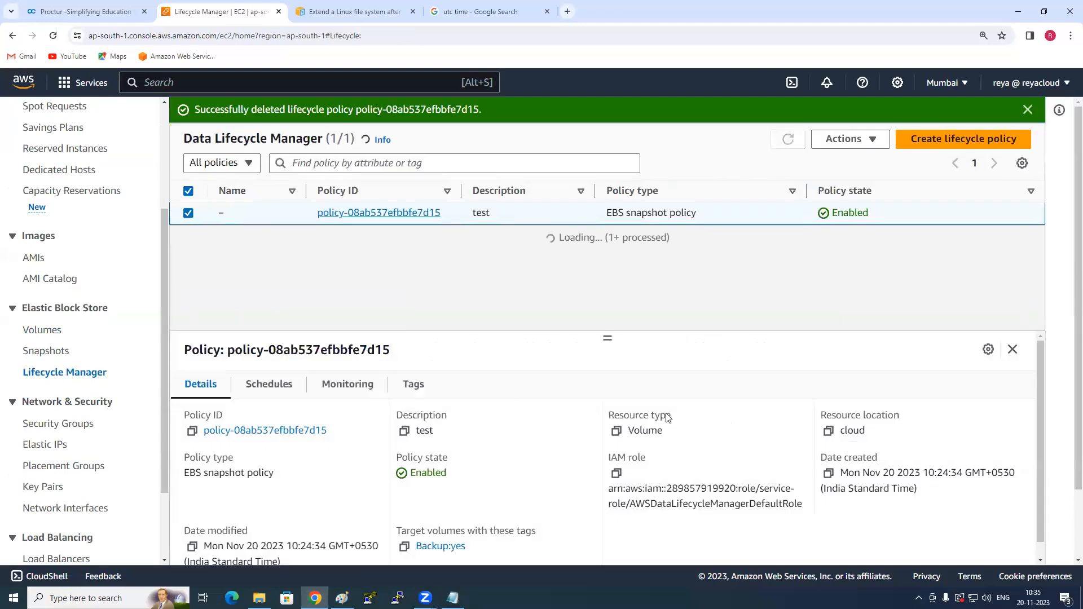
# - Refresh the EC2 Dashboard's resource counts and check the state of the instances in the region
pyautogui.scroll(3, 113, 305)
pyautogui.click(82, 121)
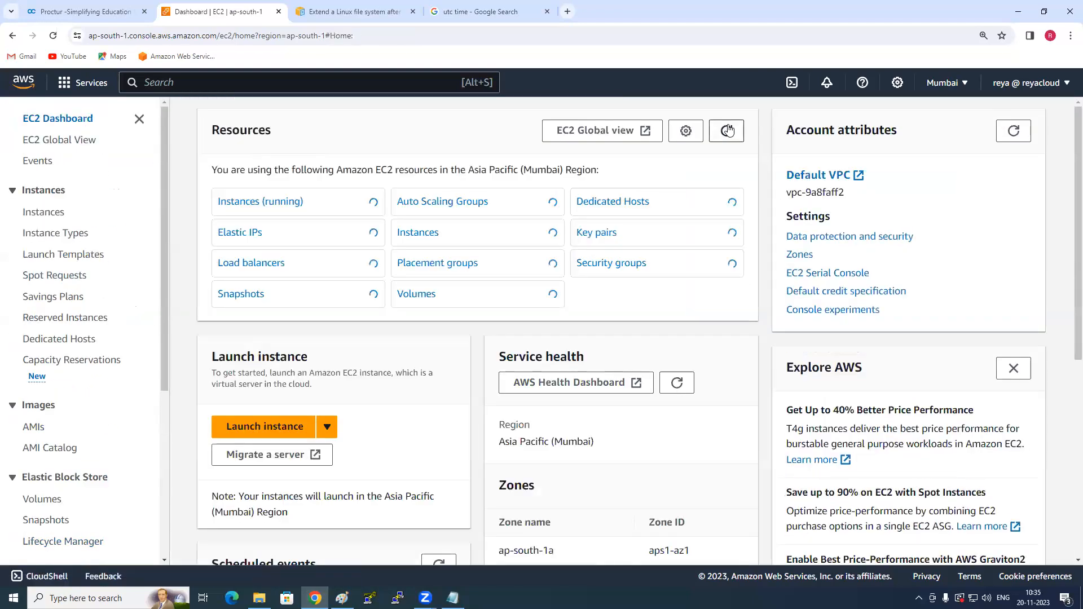
pyautogui.click(728, 130)
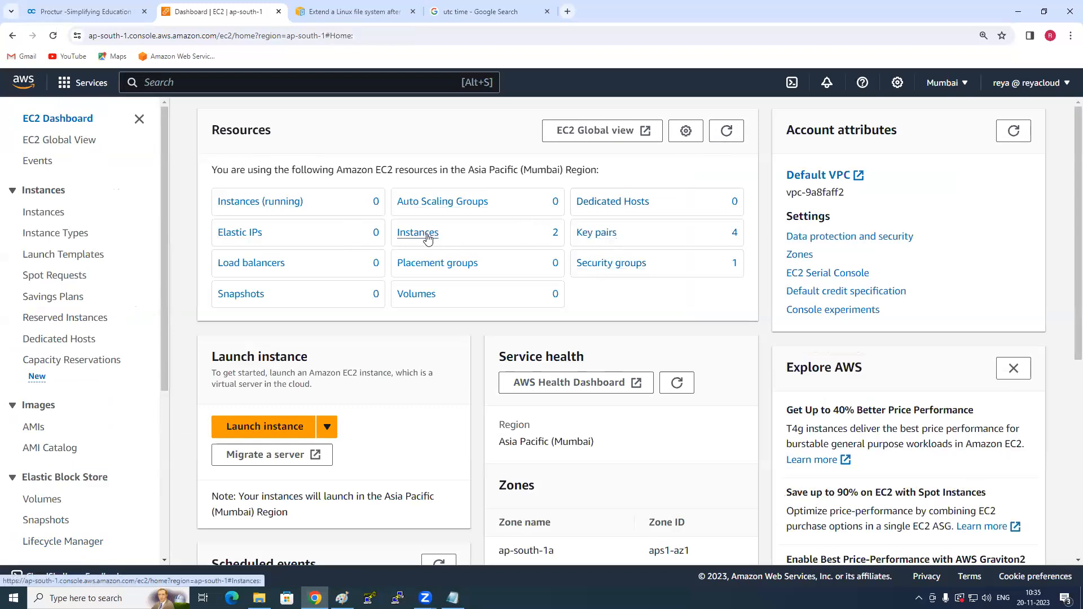
pyautogui.click(423, 234)
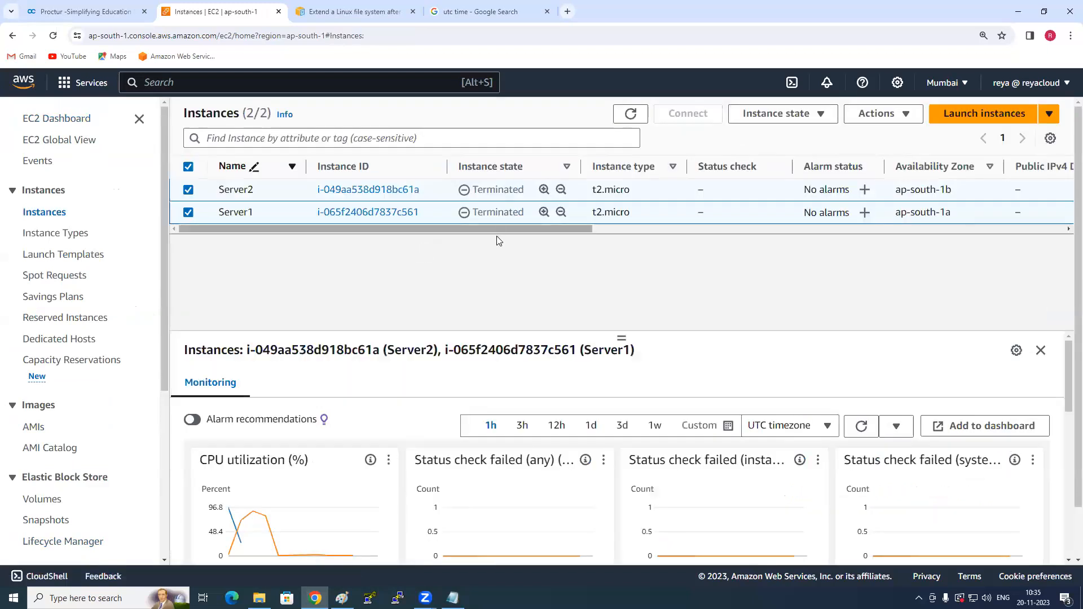